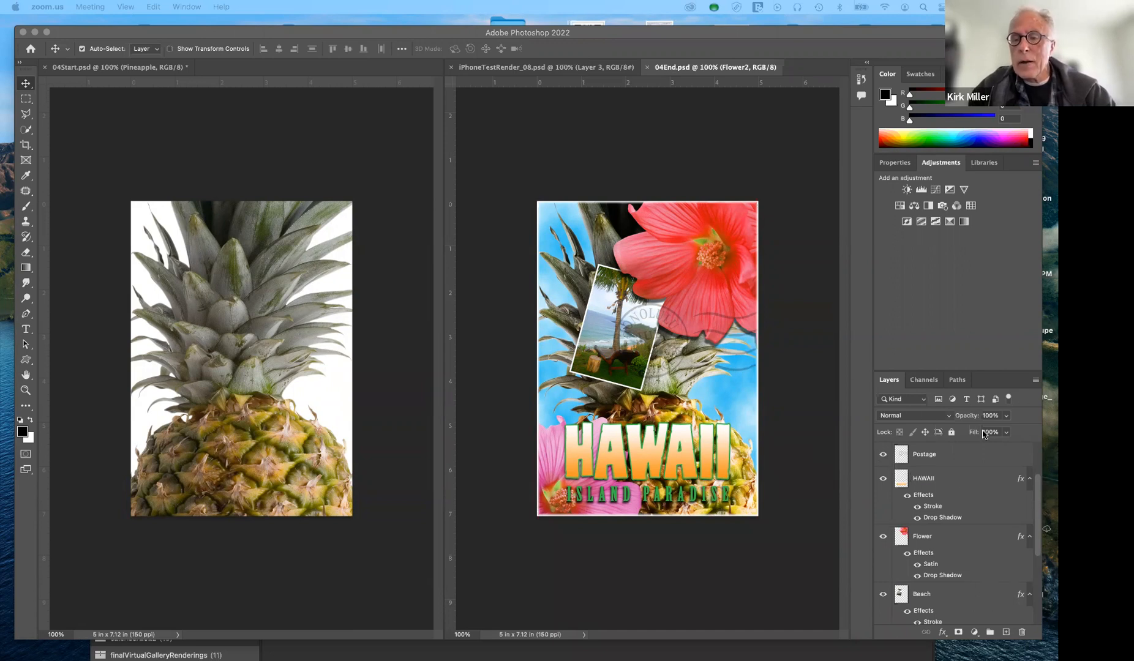
Detach the Layers panel from the dock, float it over the documents, and enlarge it to show more layers.
click(416, 288)
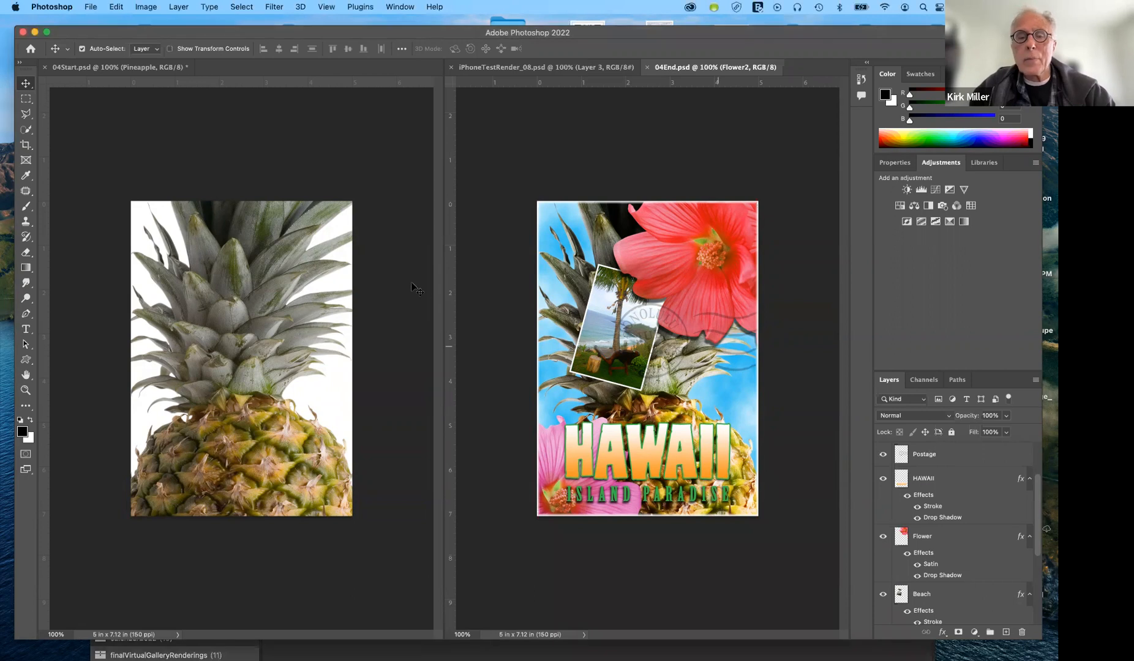
drag(889, 380, 409, 121)
drag(554, 378, 520, 248)
drag(522, 292, 600, 555)
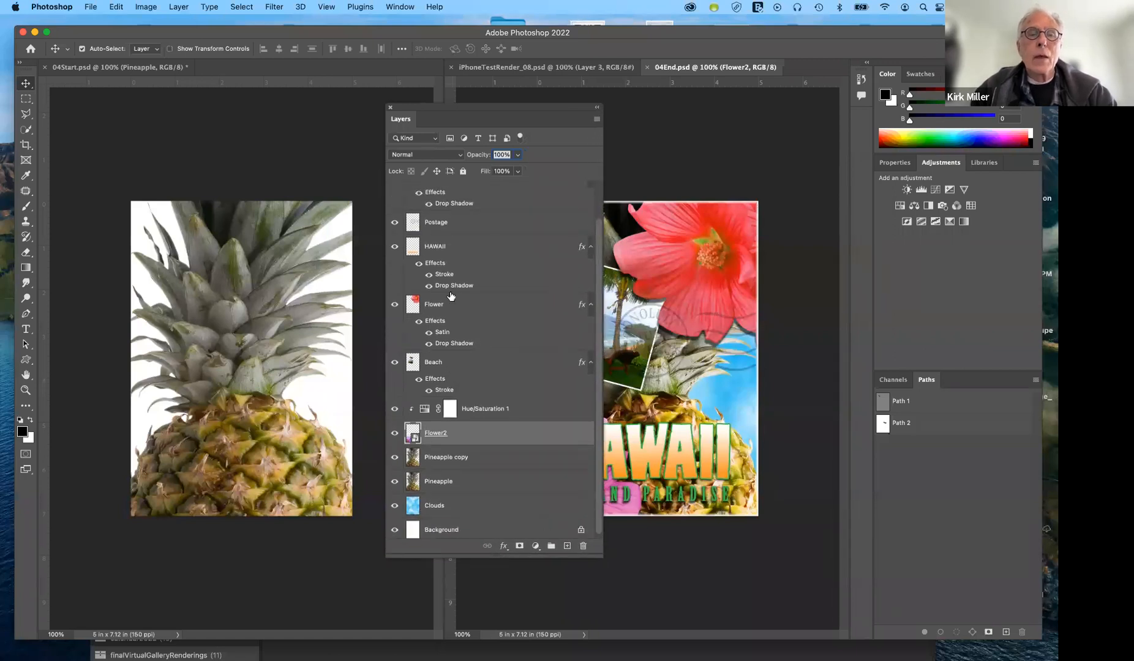
Filter the layer list by the Normal blending mode and set the Flower2 layer's blending mode to Multiply.
click(435, 141)
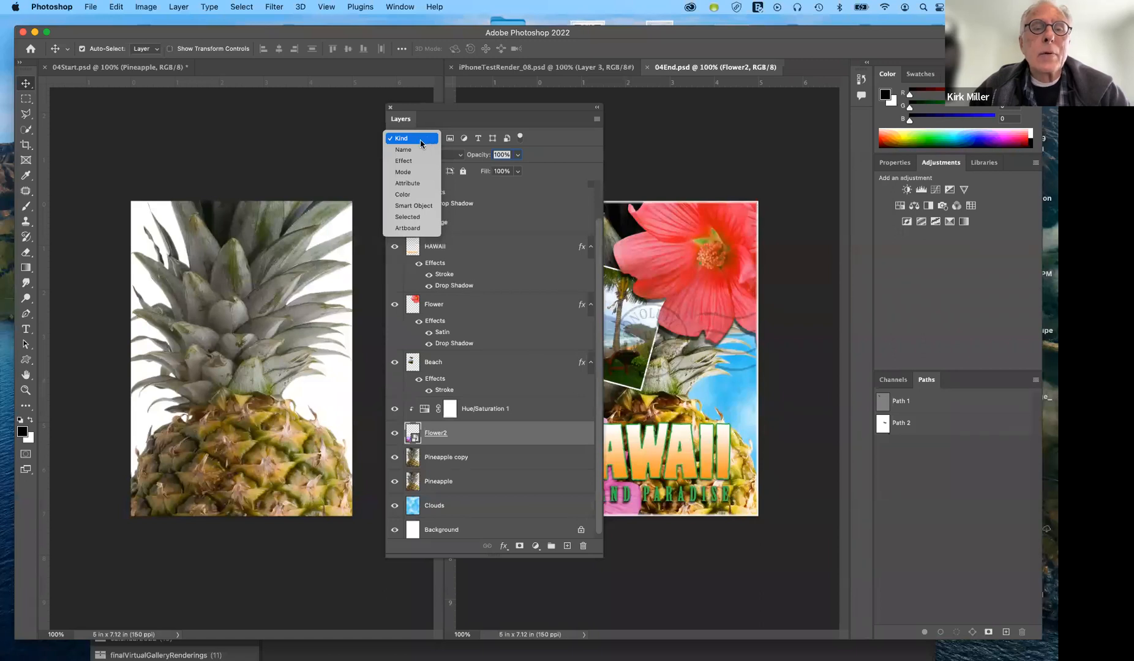
click(415, 173)
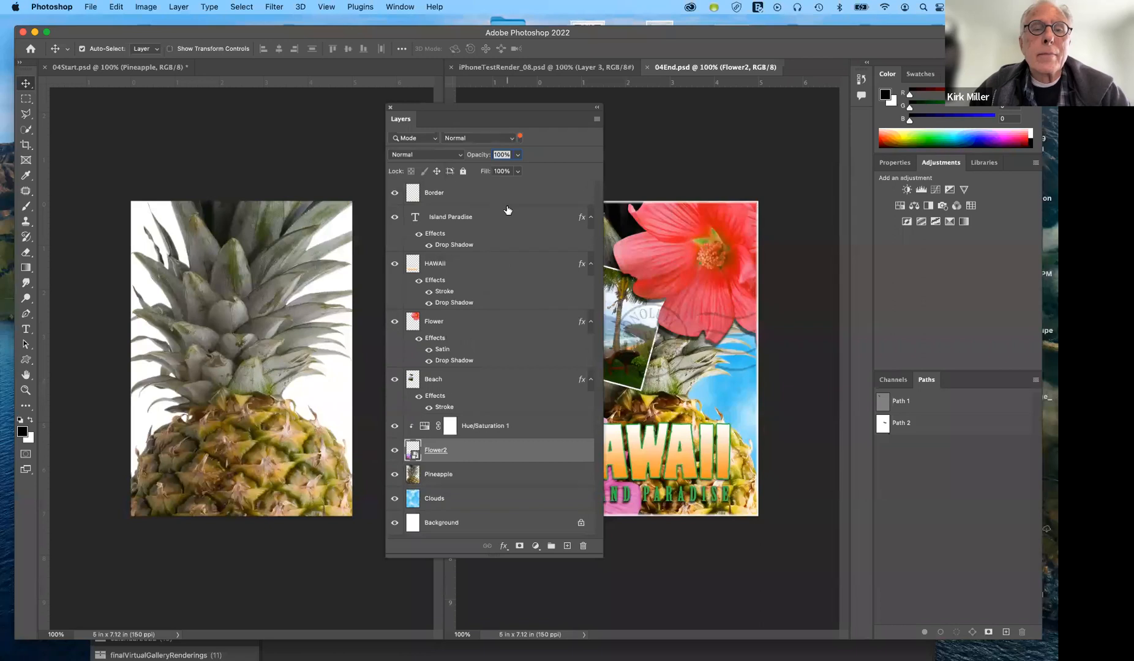
click(458, 157)
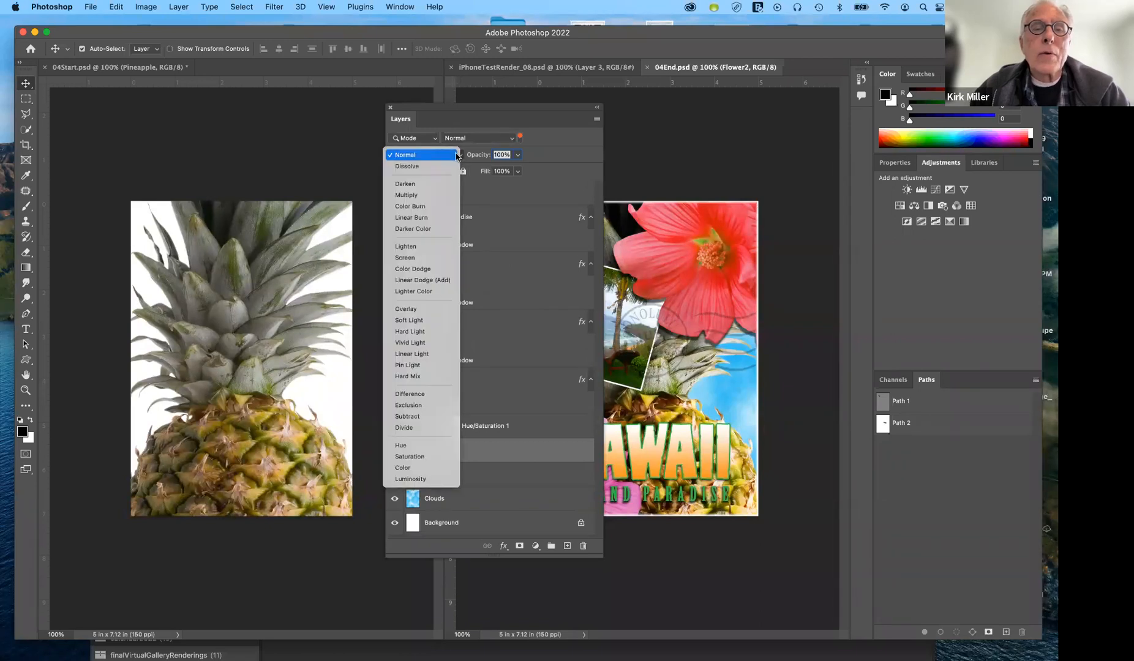
click(446, 194)
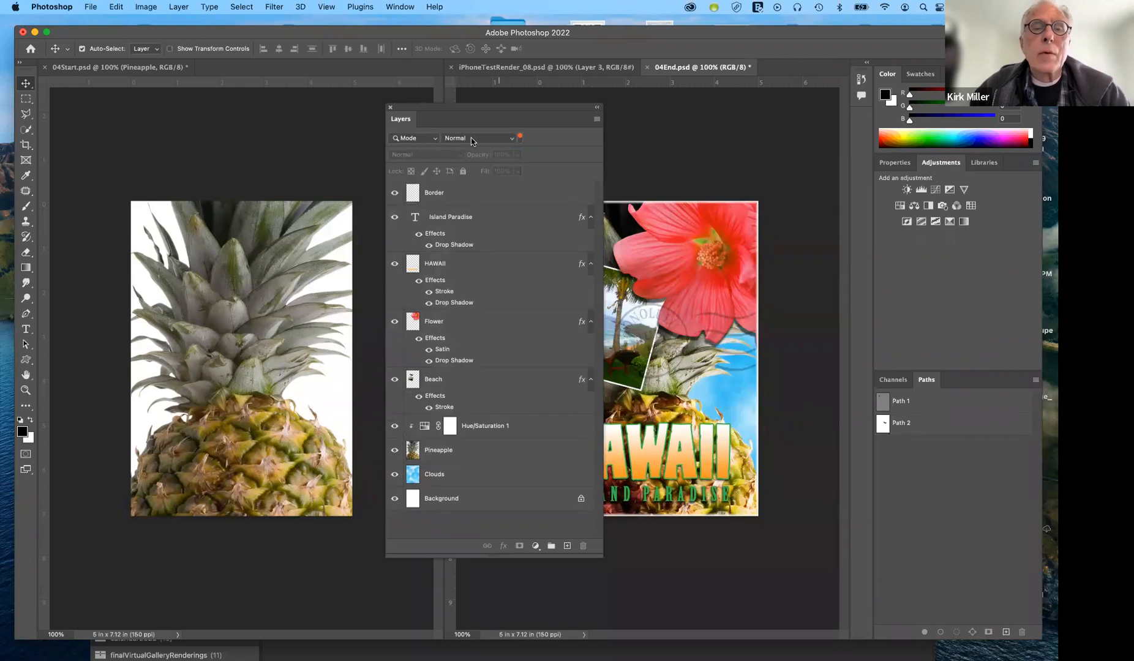
Return the layer list filter to Kind and review the available filter types.
click(423, 139)
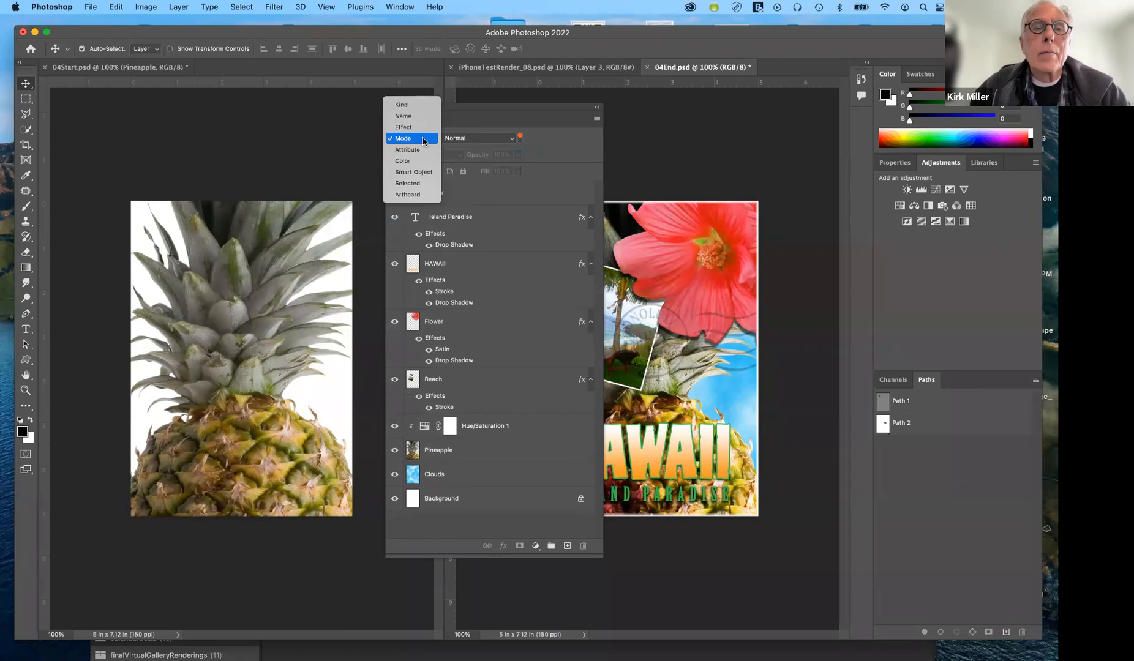
click(417, 104)
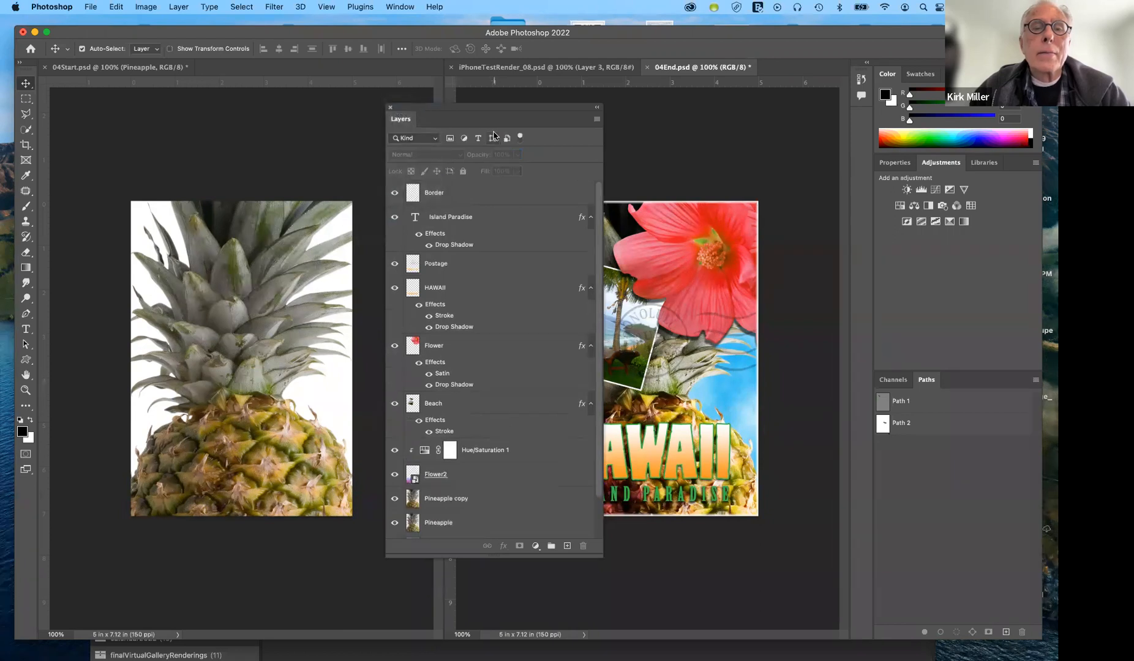
click(433, 141)
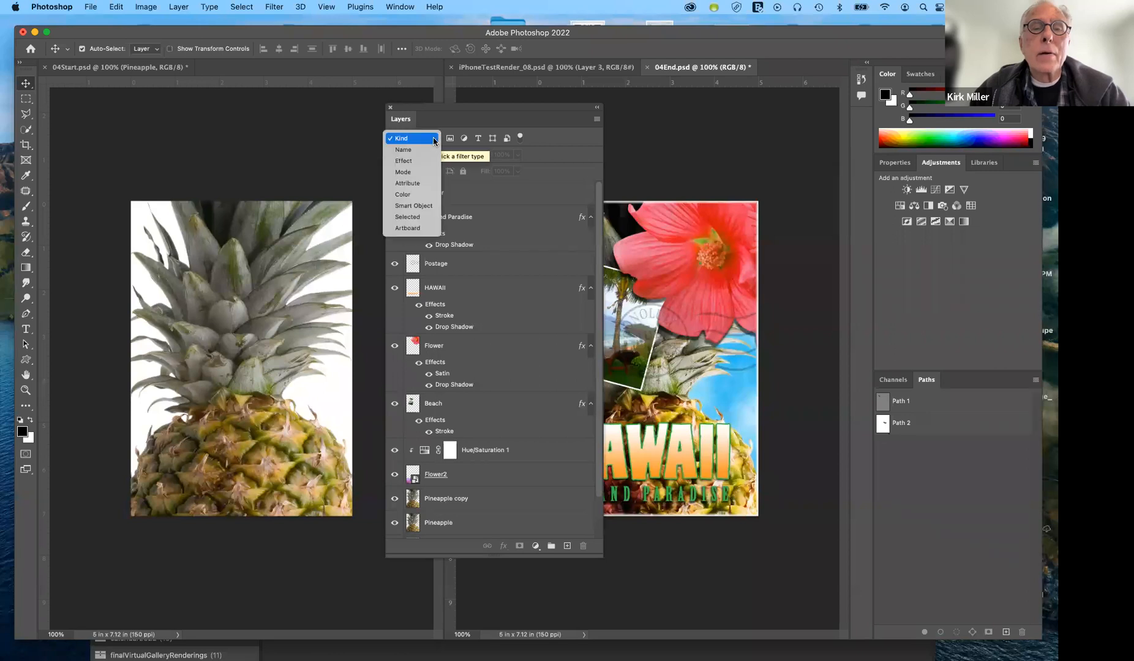
click(434, 140)
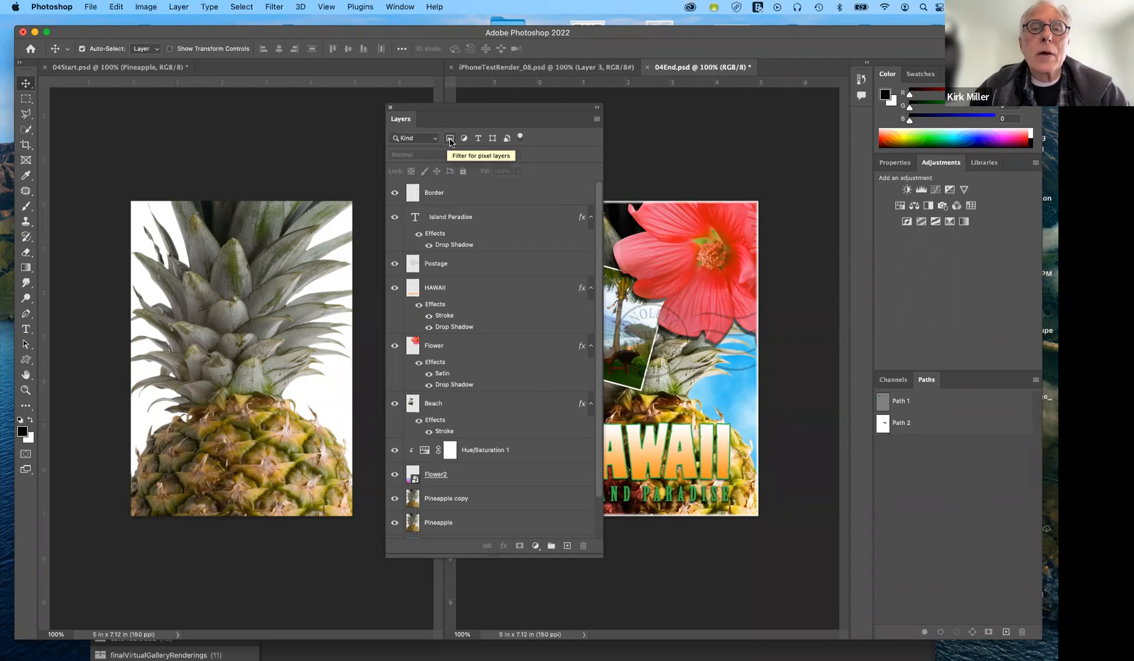
Filter the layer list for pixel, adjustment and type layers in turn, clearing each filter.
click(450, 139)
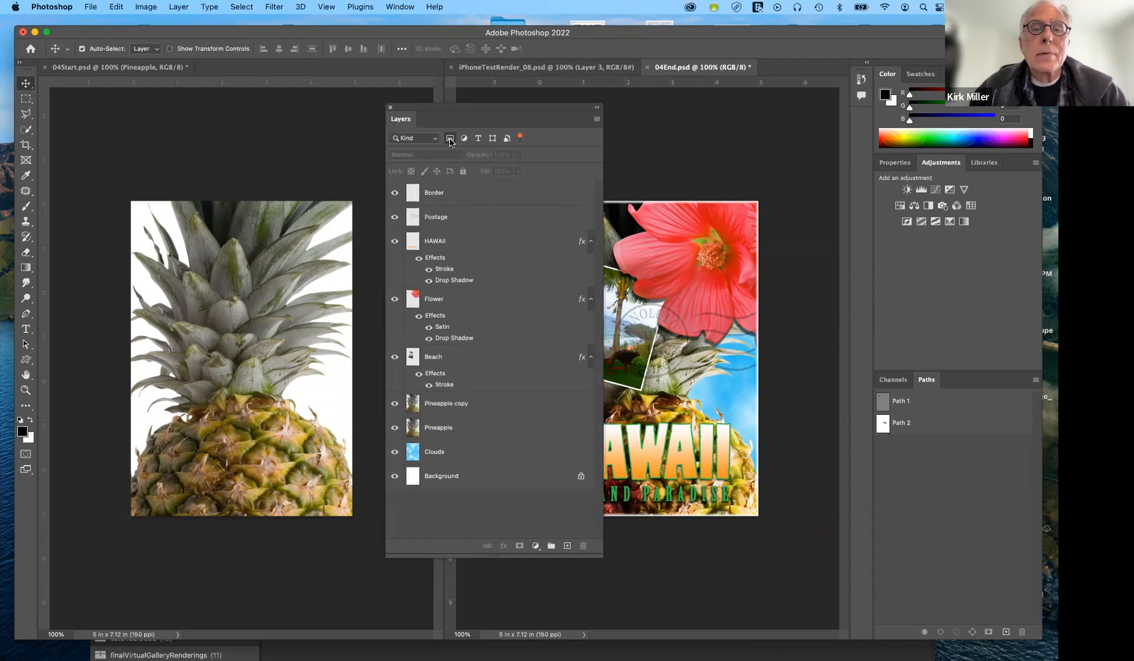
click(450, 139)
click(464, 139)
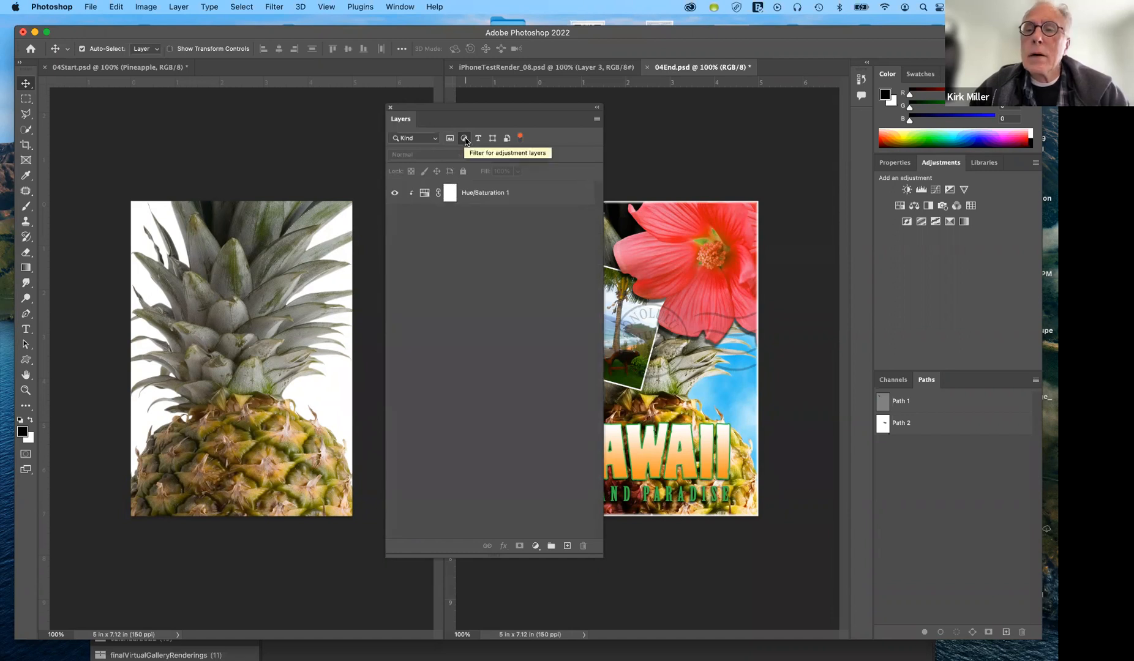
click(465, 139)
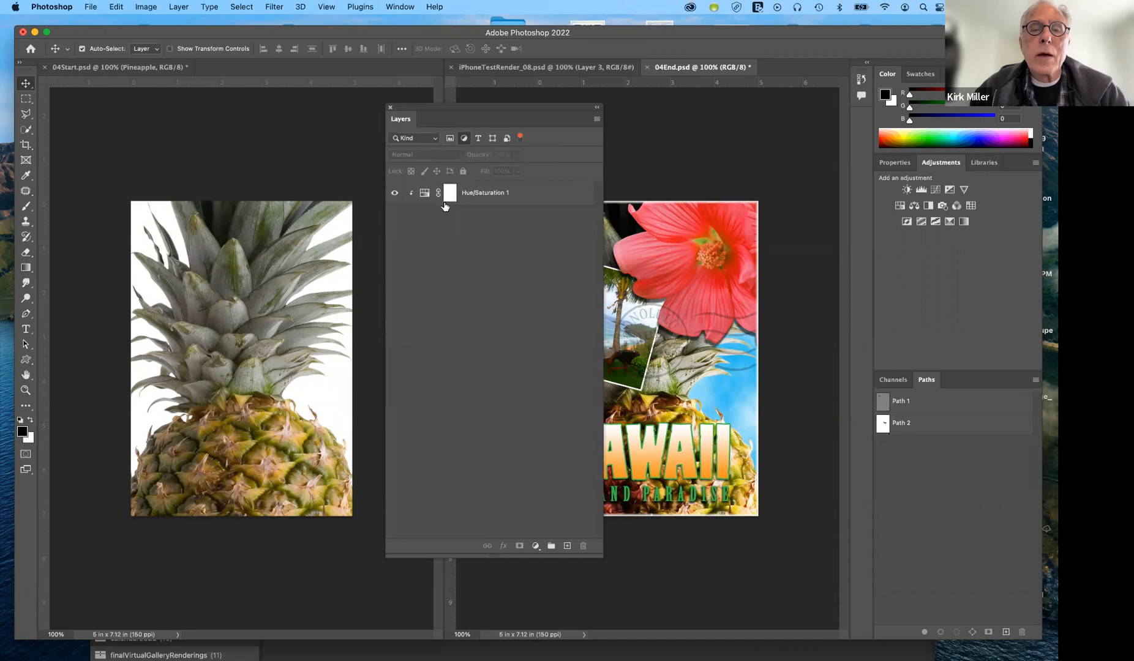
click(464, 139)
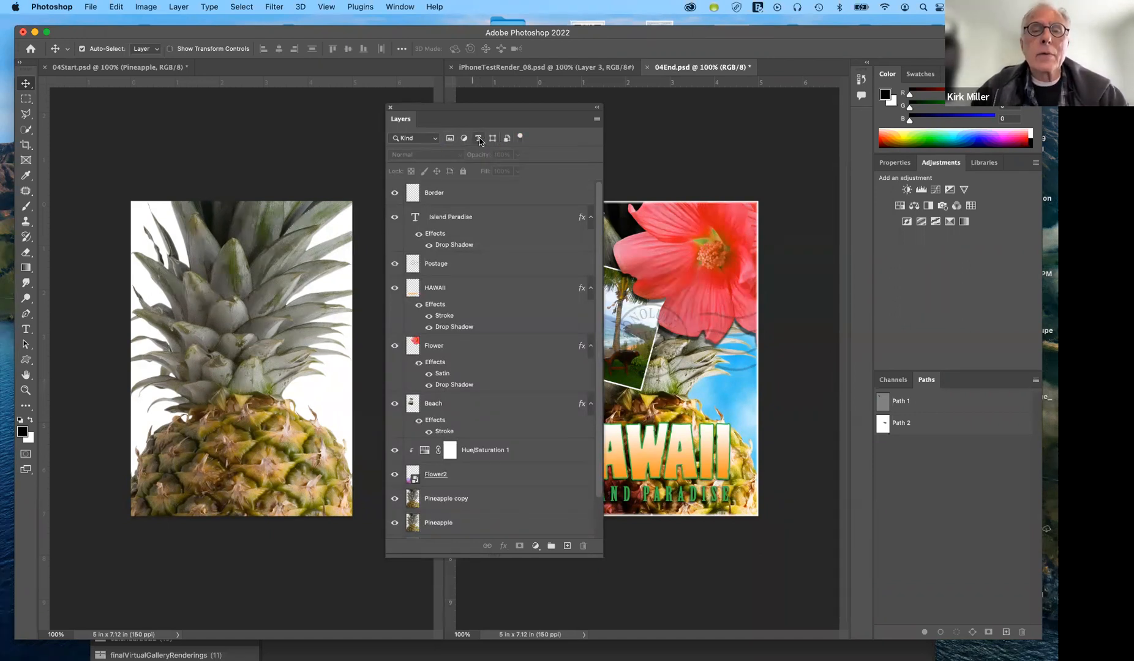
click(479, 139)
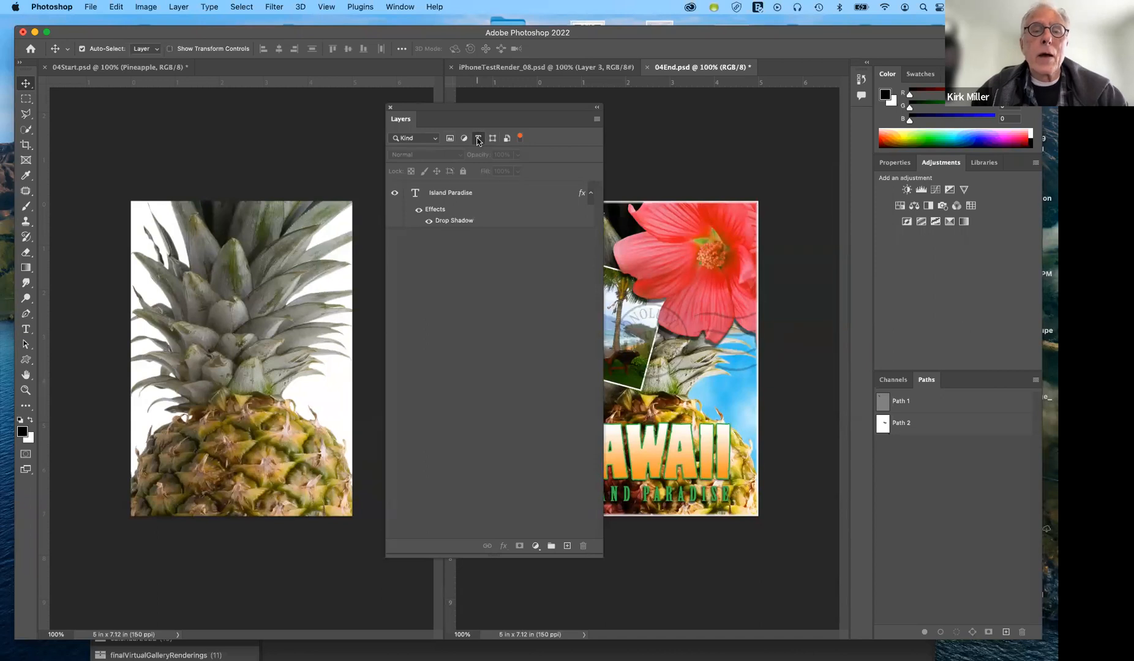
click(478, 140)
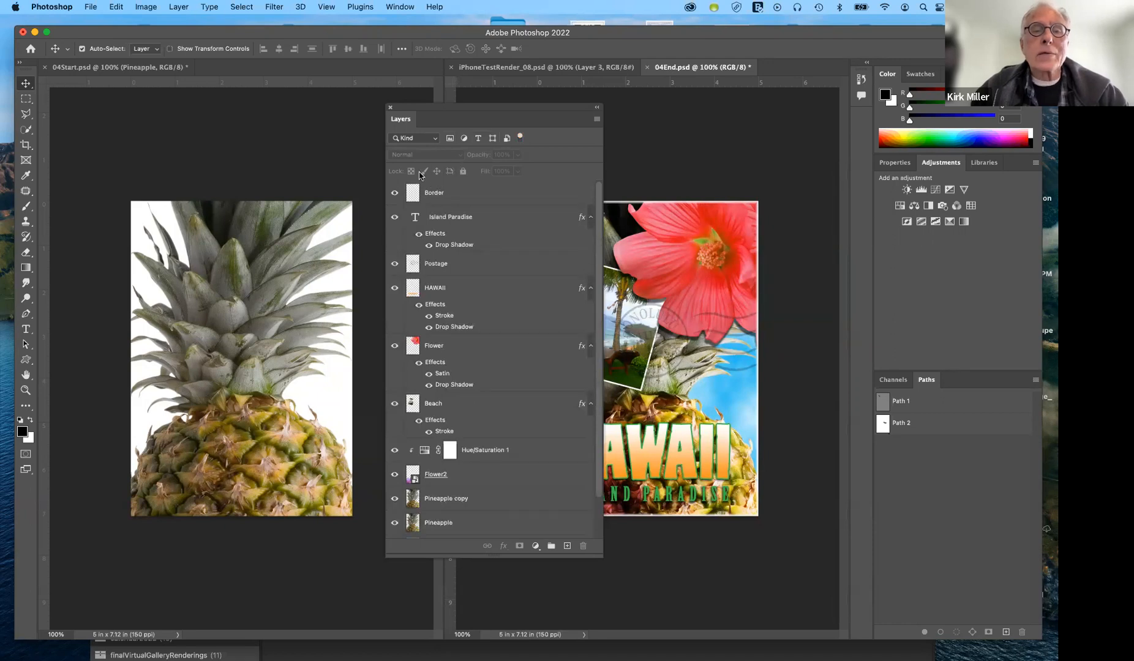
Select the Flower layer and move the floating Layers panel off the finished Hawaii composite.
click(440, 193)
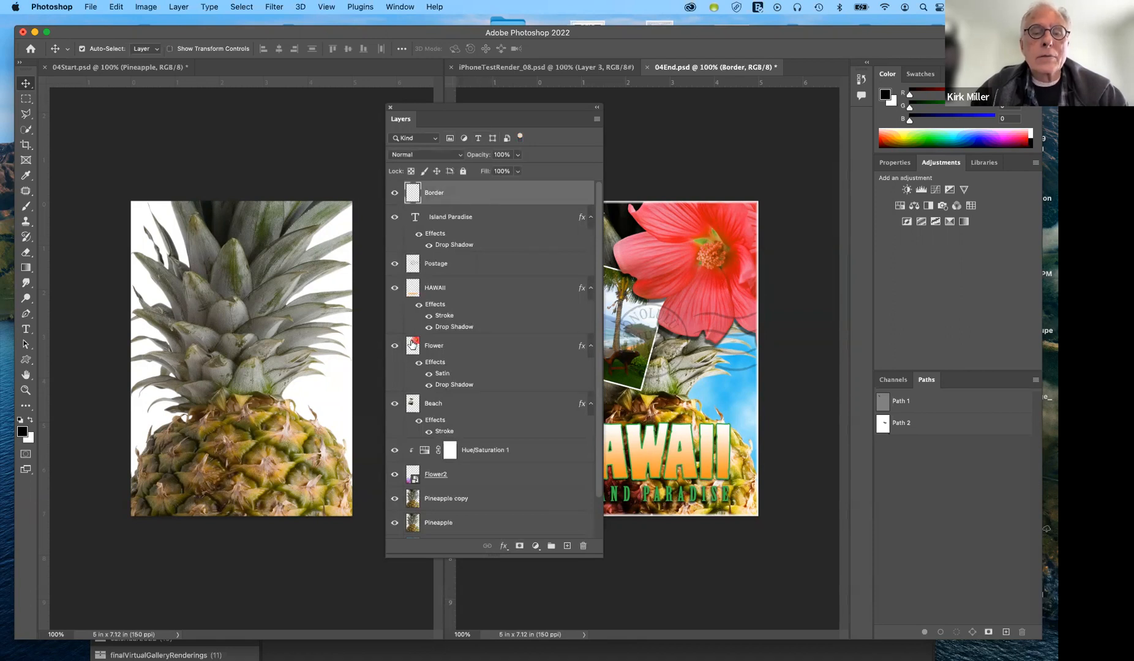
click(414, 346)
drag(549, 110, 425, 108)
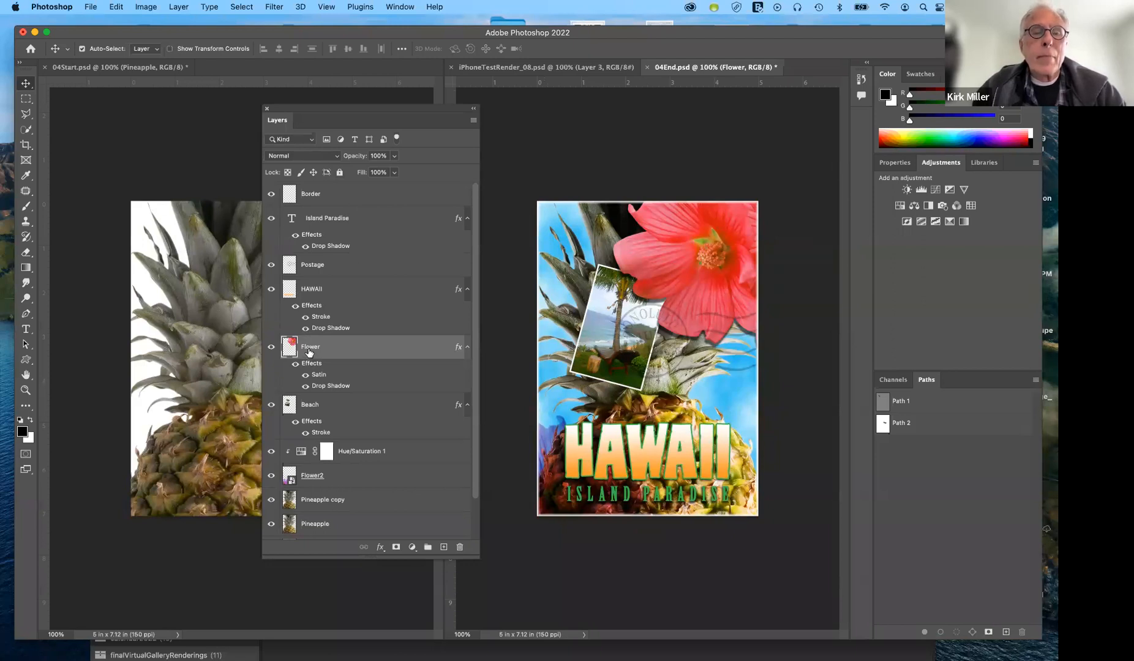
Preview Overlay blending and about 65% opacity on the Flower layer, returning it to Normal and 100%.
click(335, 160)
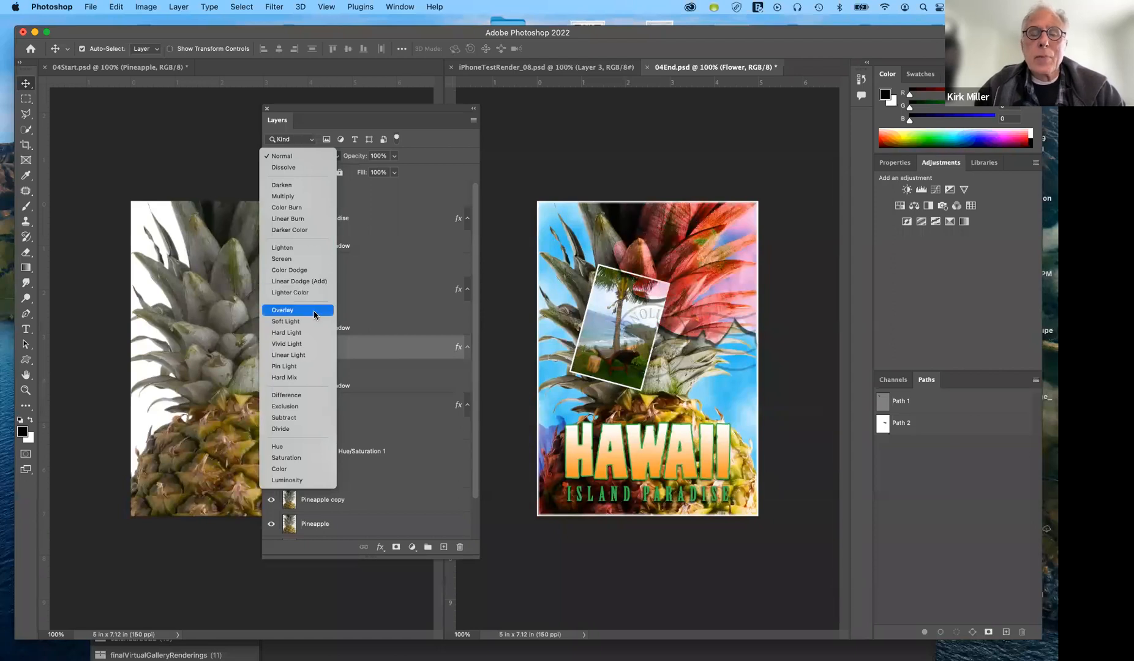
click(301, 157)
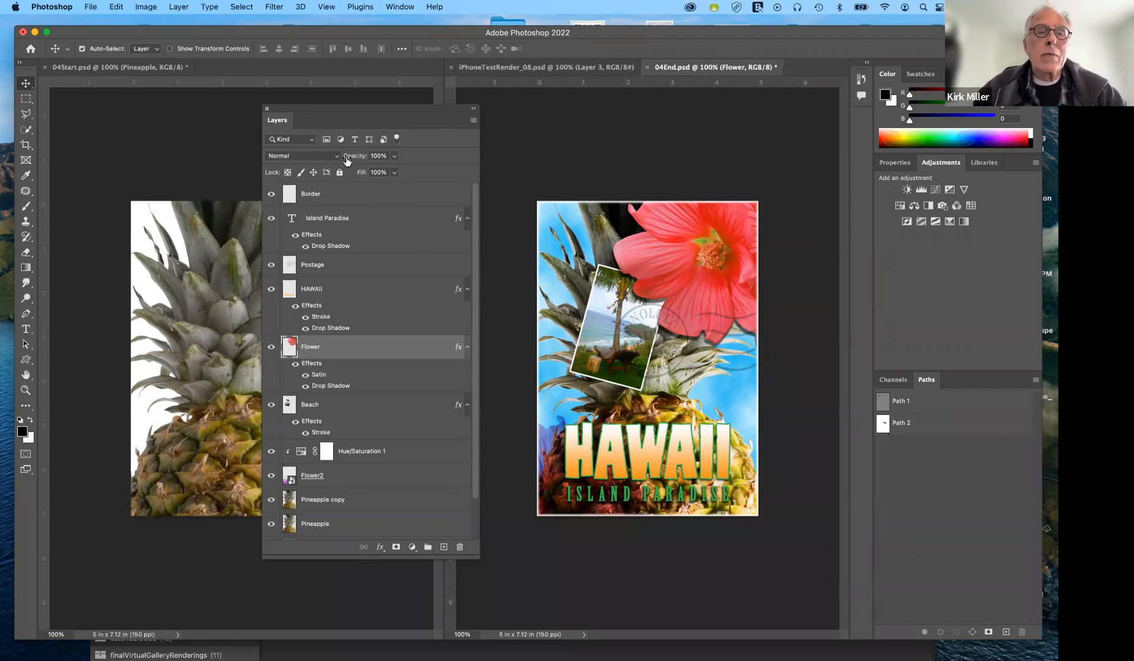
click(394, 156)
drag(395, 171, 376, 174)
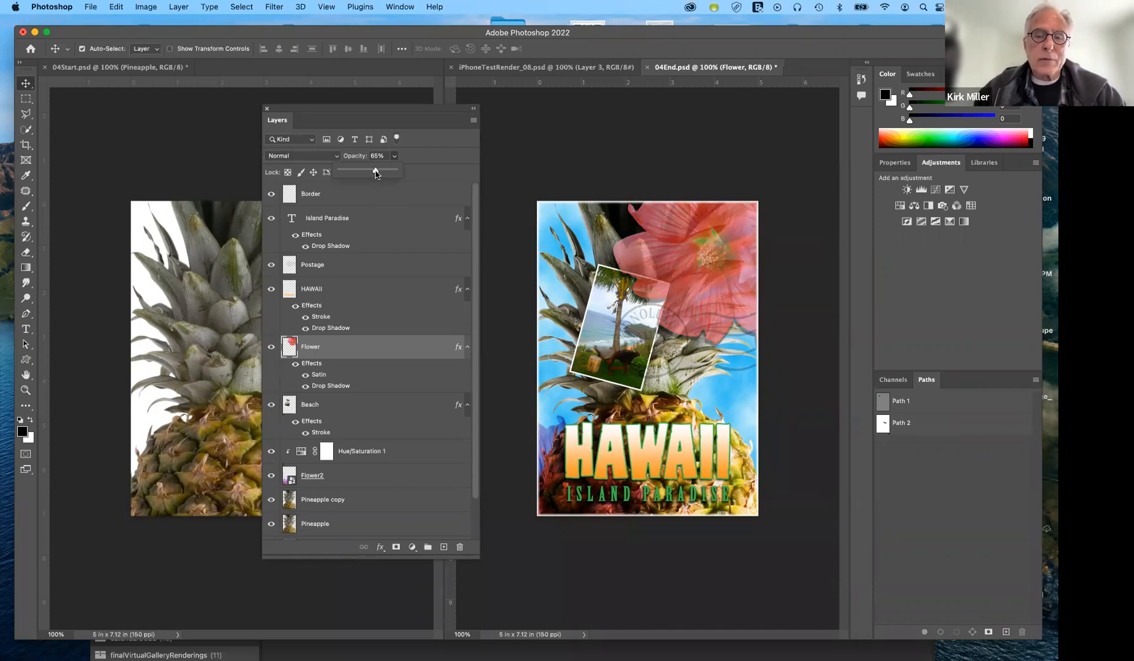
drag(376, 173, 409, 176)
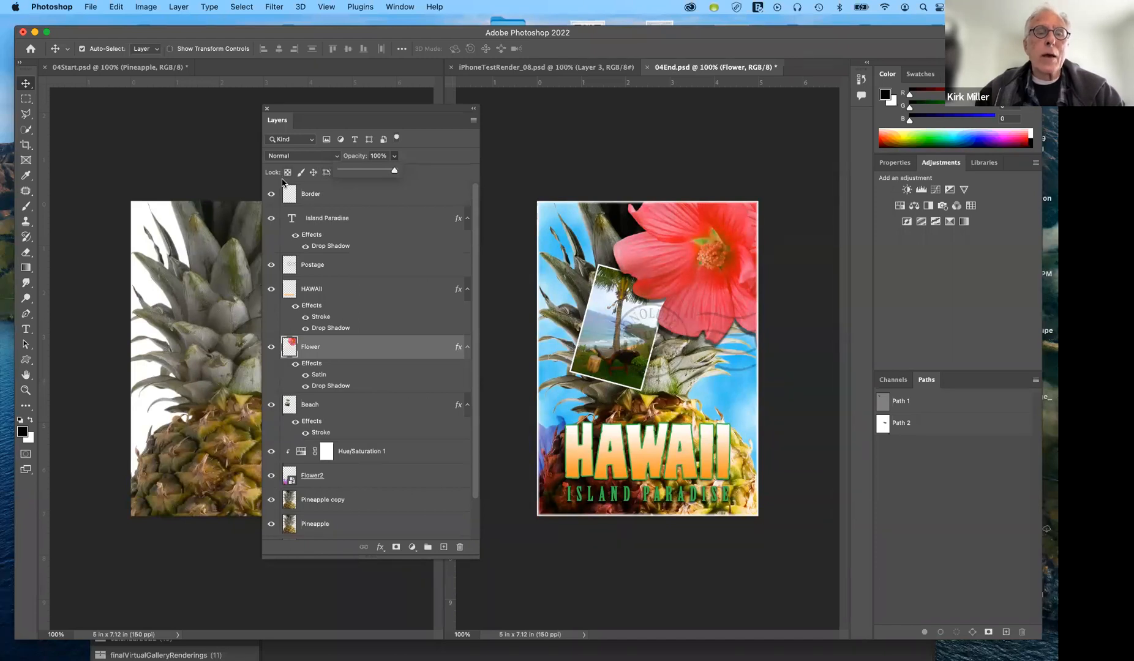
click(434, 174)
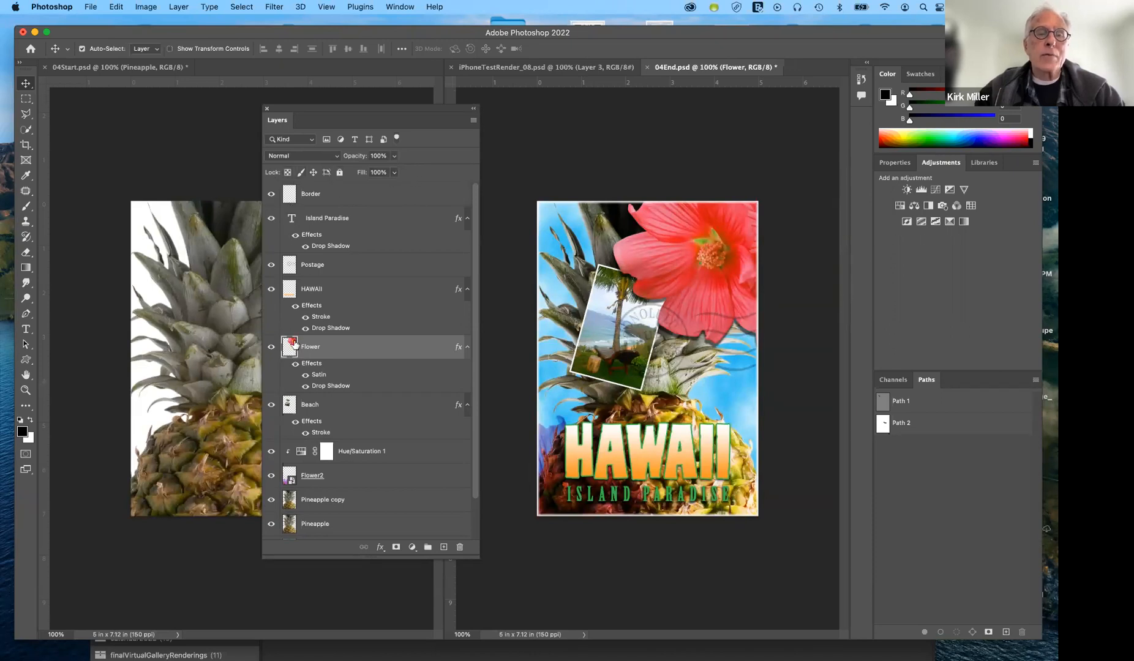
Toggle the Flower layer's locks for transparent pixels, image pixels and position on and off.
click(288, 173)
click(288, 172)
click(301, 175)
click(302, 175)
click(314, 173)
click(314, 174)
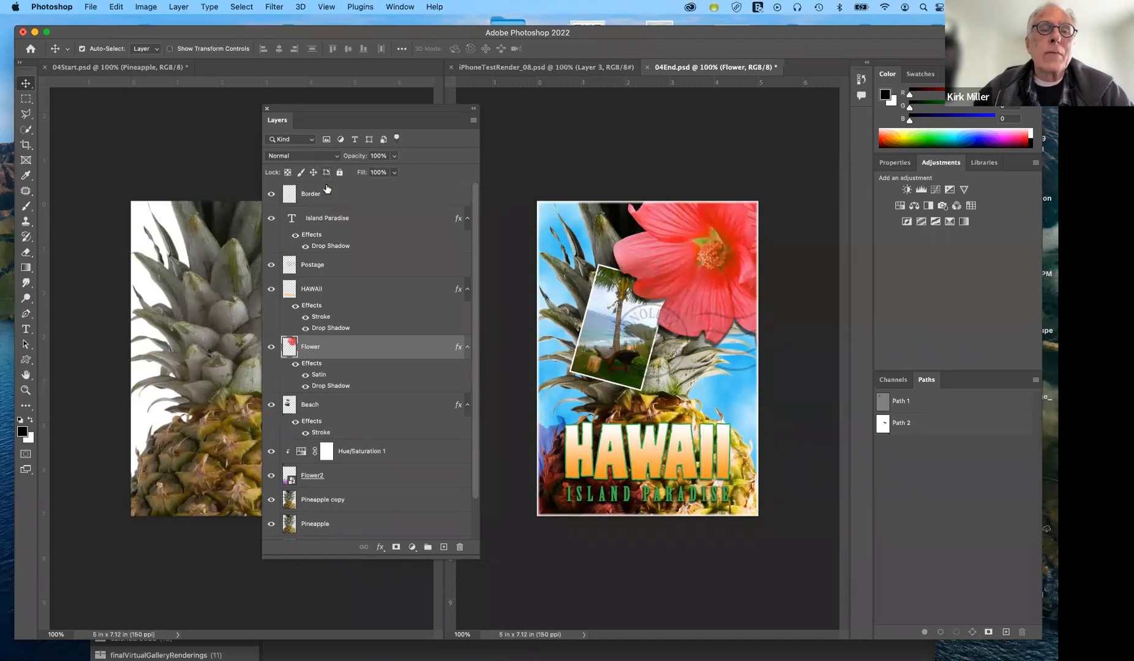
Try locking the Flower layer completely and unlock it again.
click(340, 172)
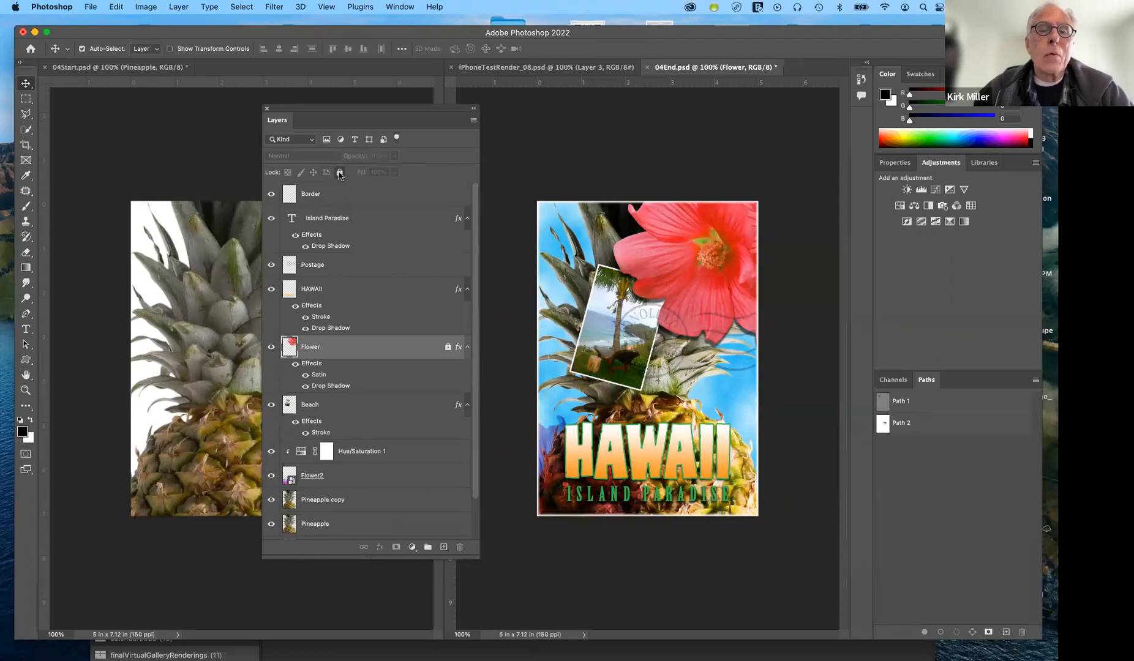
click(340, 172)
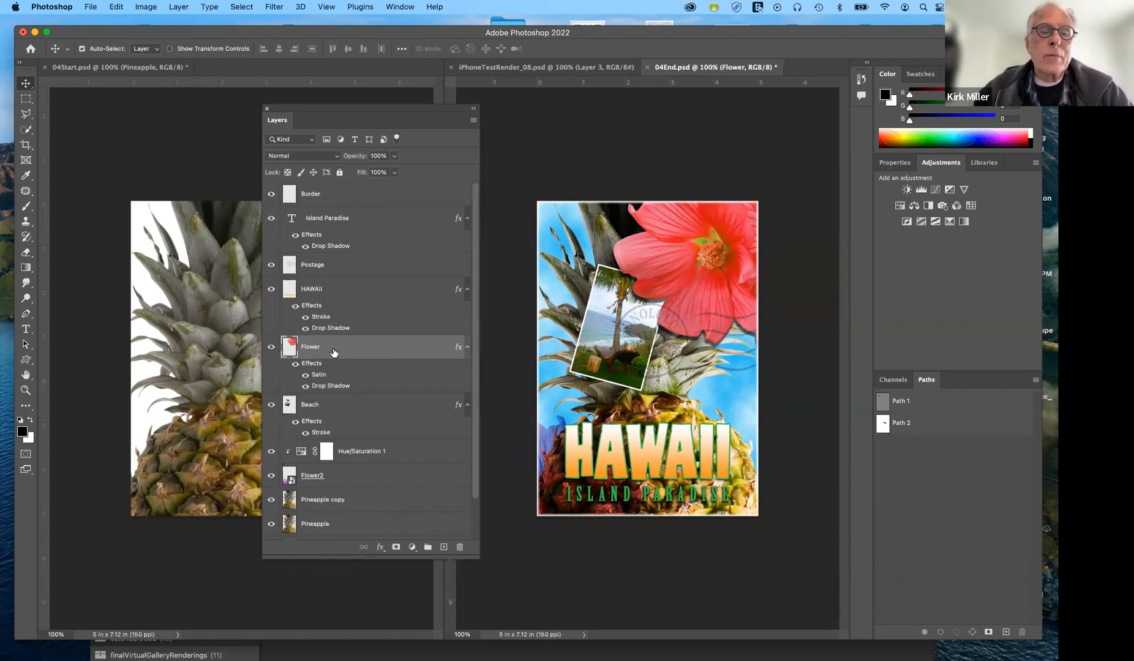
click(340, 173)
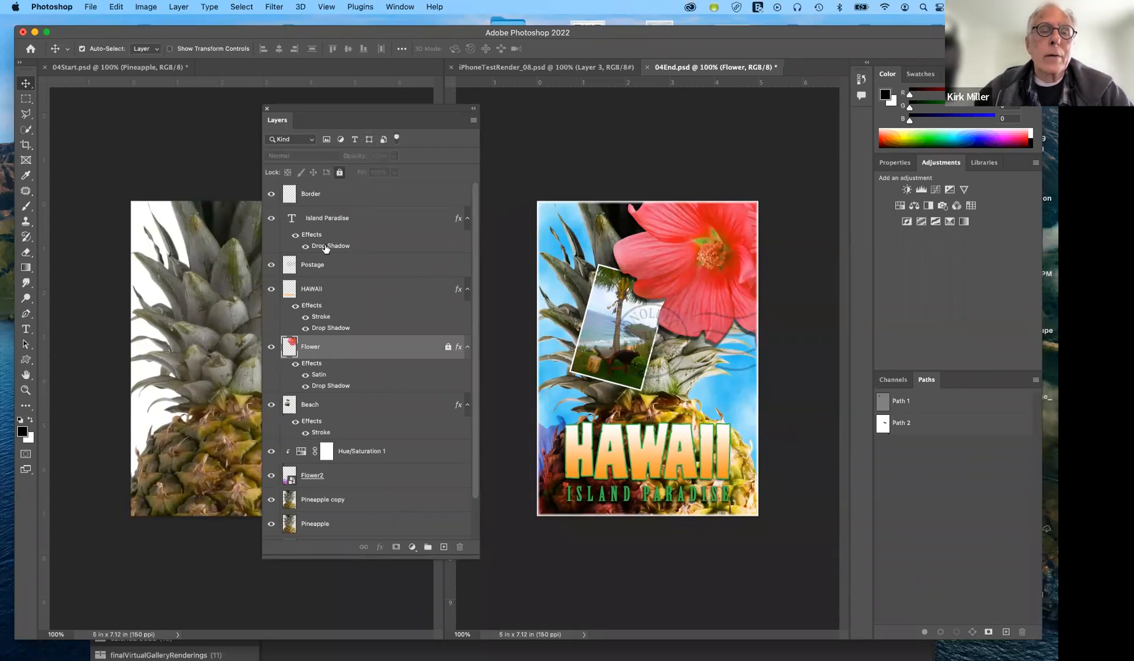
click(445, 348)
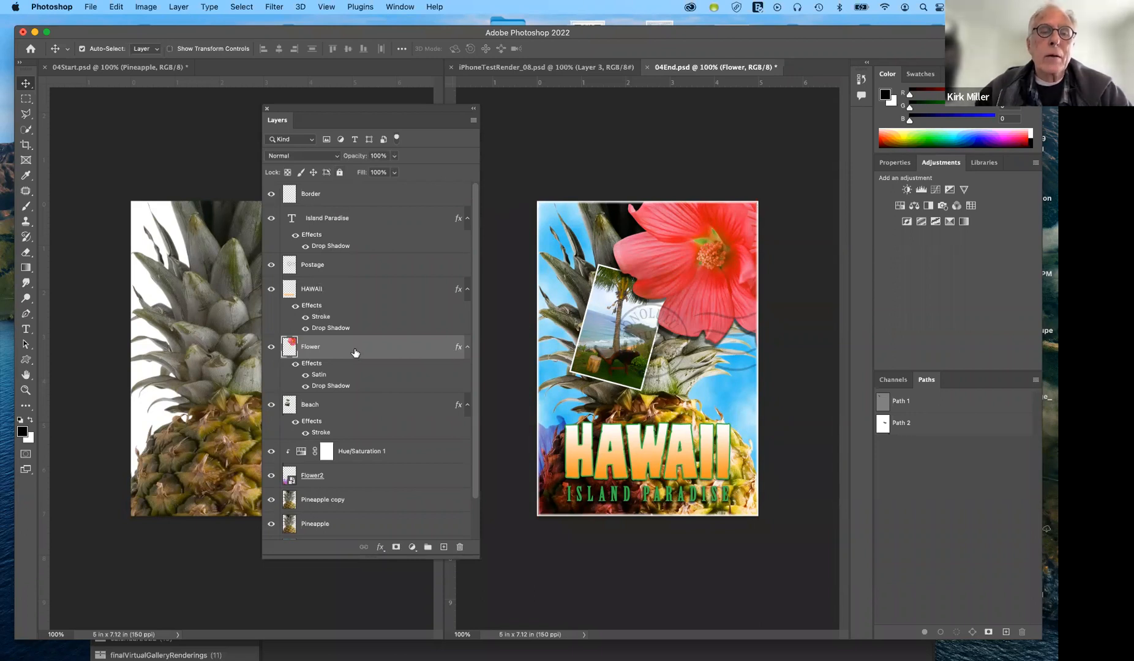
Try a fill of about 47% on the Flower layer and restore it to 100%.
click(395, 177)
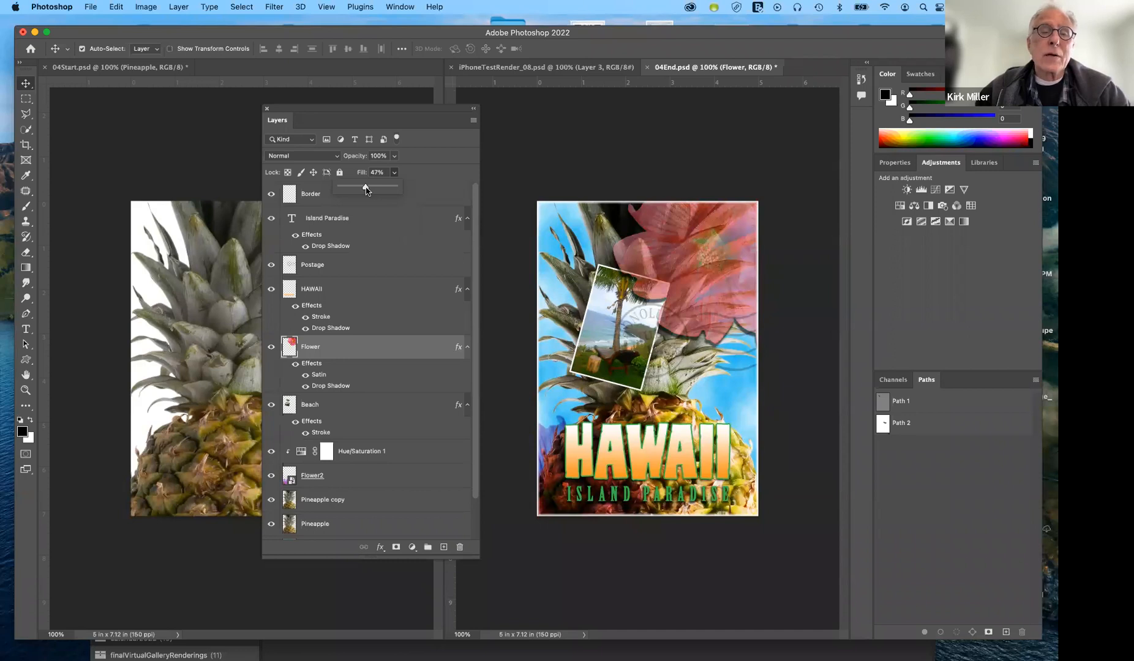
drag(365, 189, 405, 190)
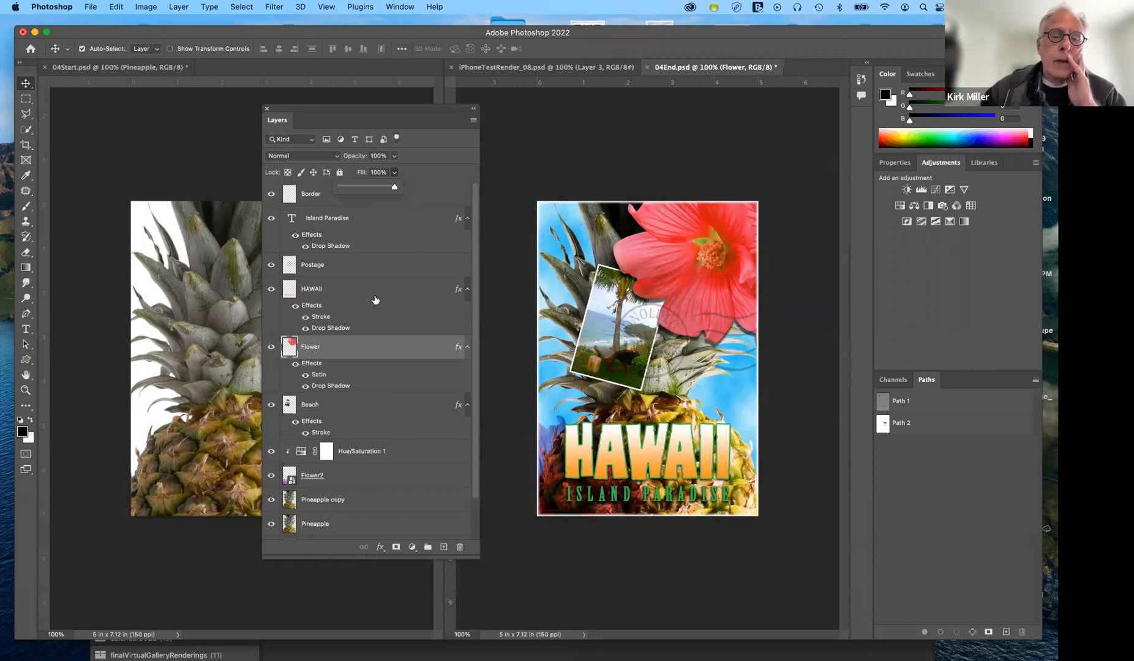
Review the layer stack, hiding and showing the Border, Island Paradise and Flower layers one at a time.
scroll(398, 401, down, 1)
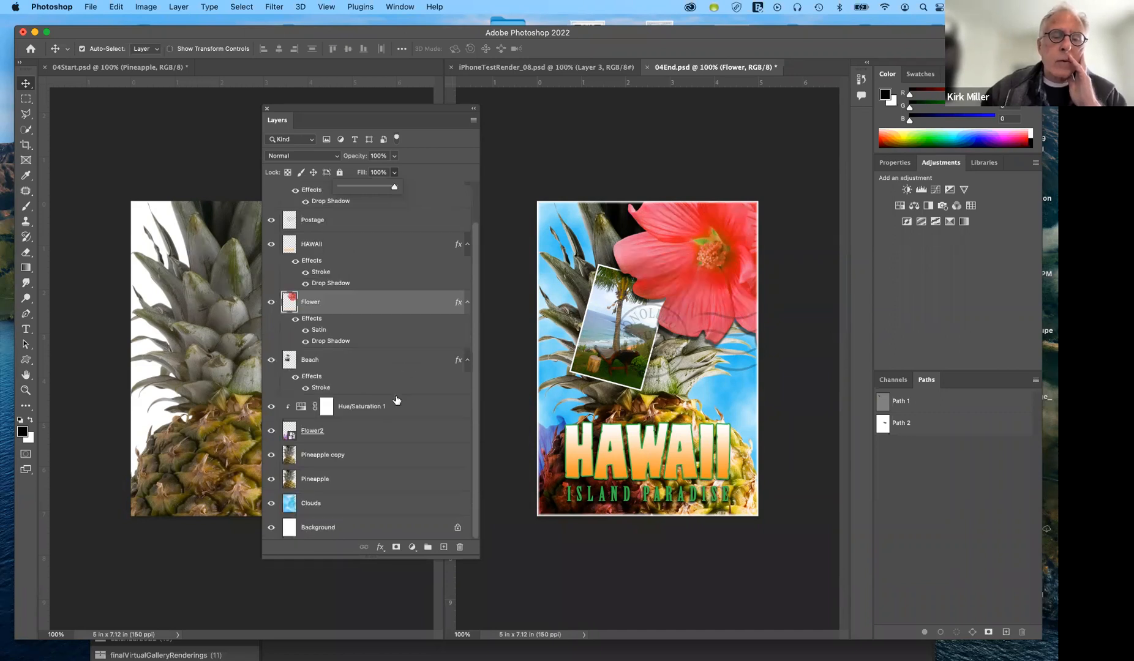
scroll(398, 399, up, 1)
scroll(398, 399, down, 2)
scroll(398, 399, up, 2)
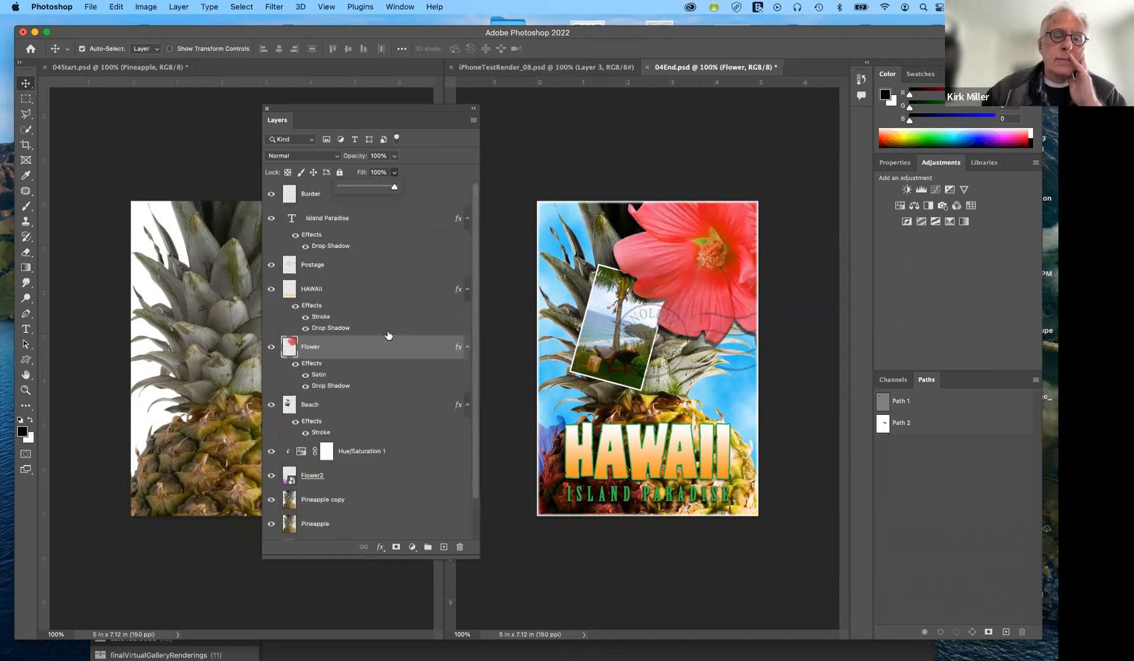
click(272, 195)
click(271, 194)
click(270, 220)
click(270, 219)
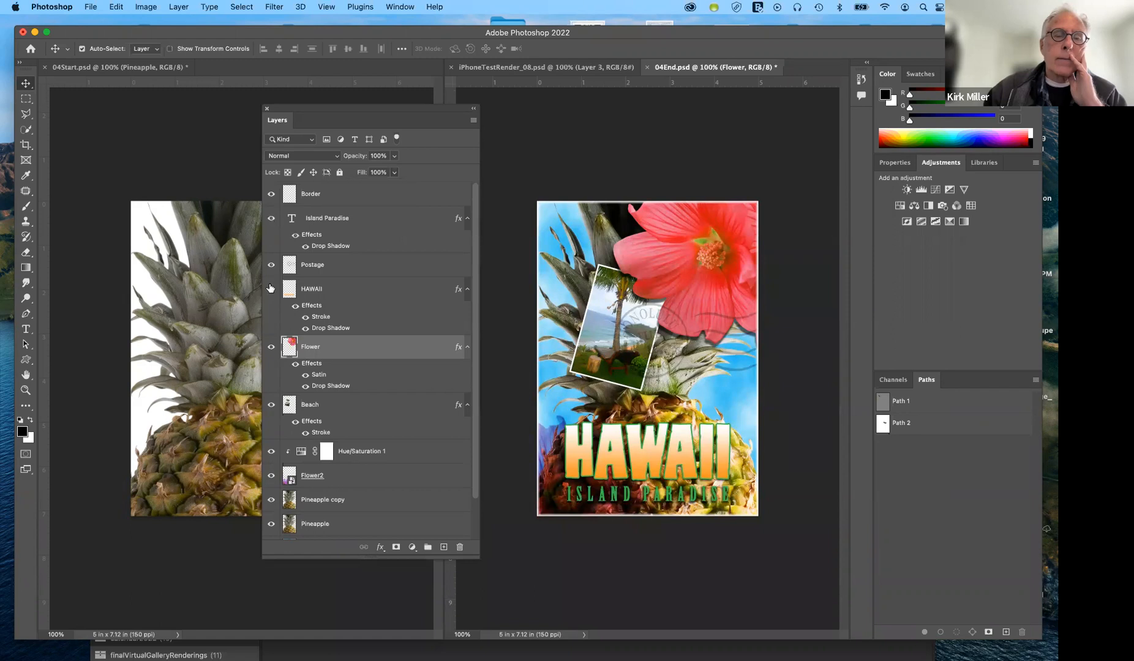
click(271, 347)
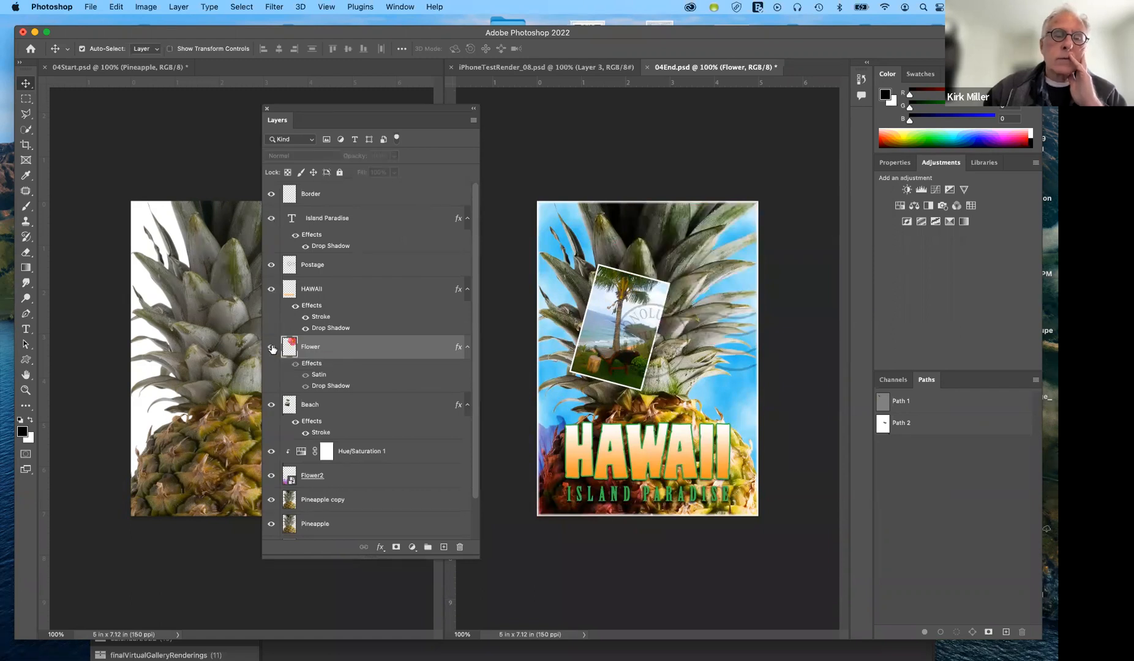
click(271, 347)
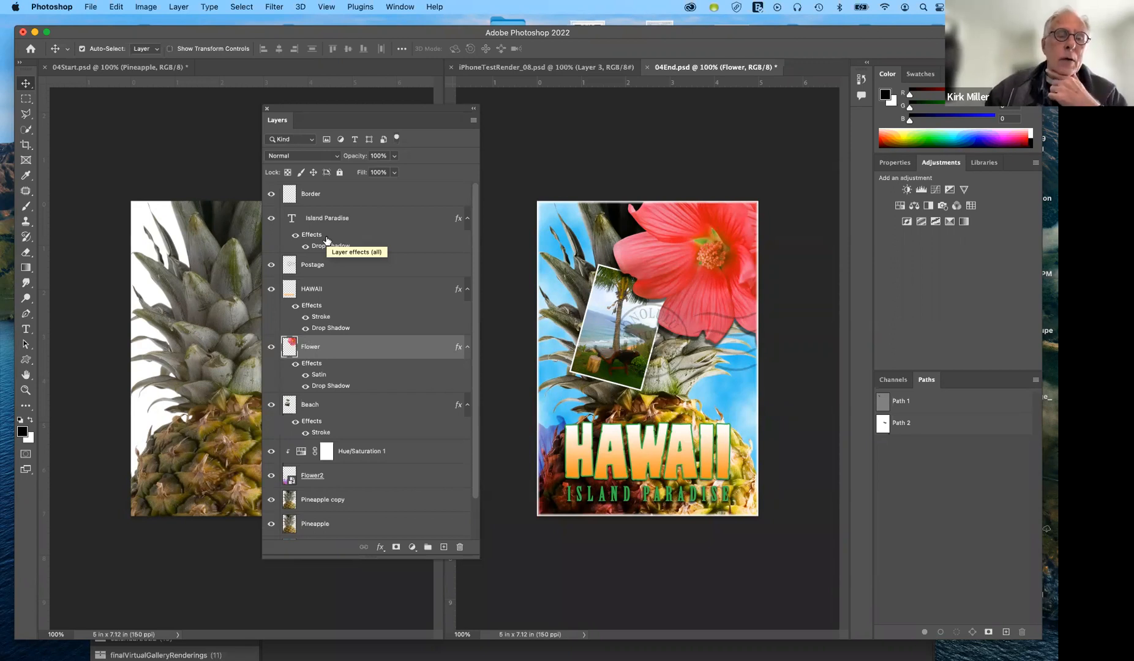
Compare the composite with and without the Flower layer by hiding and showing it several times.
click(271, 347)
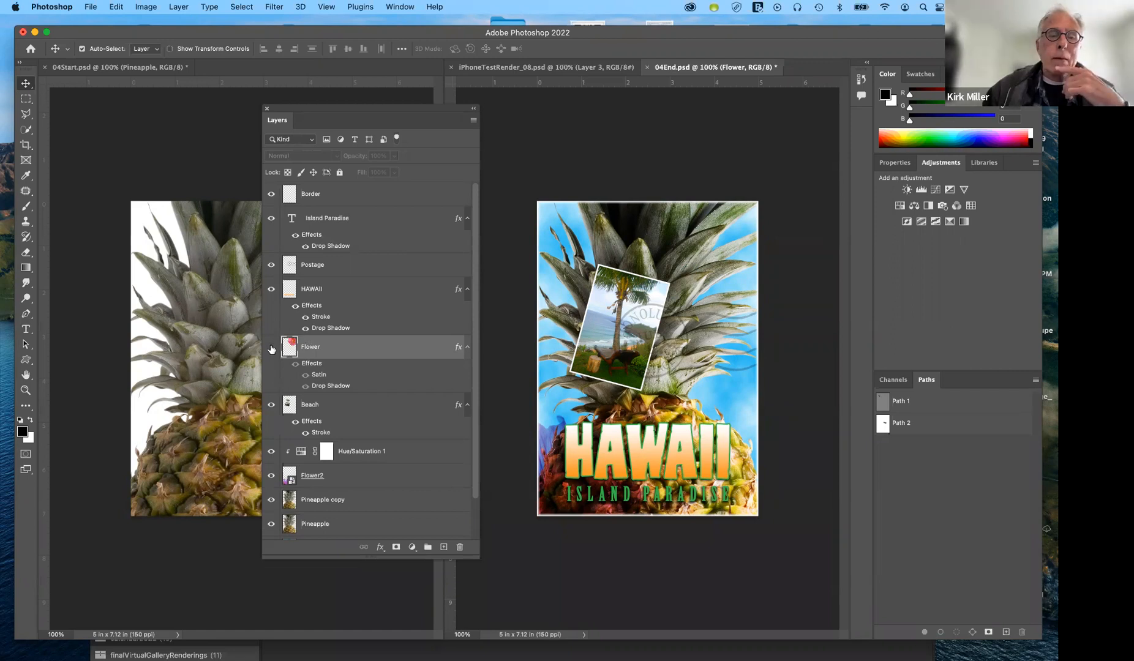
click(271, 348)
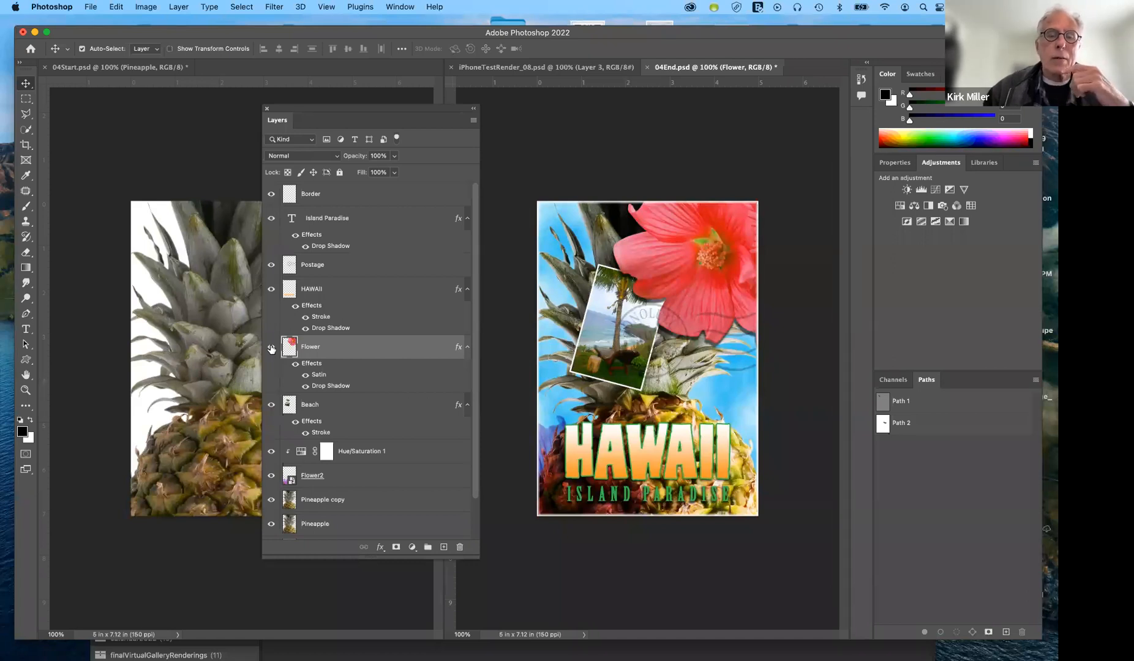
click(271, 348)
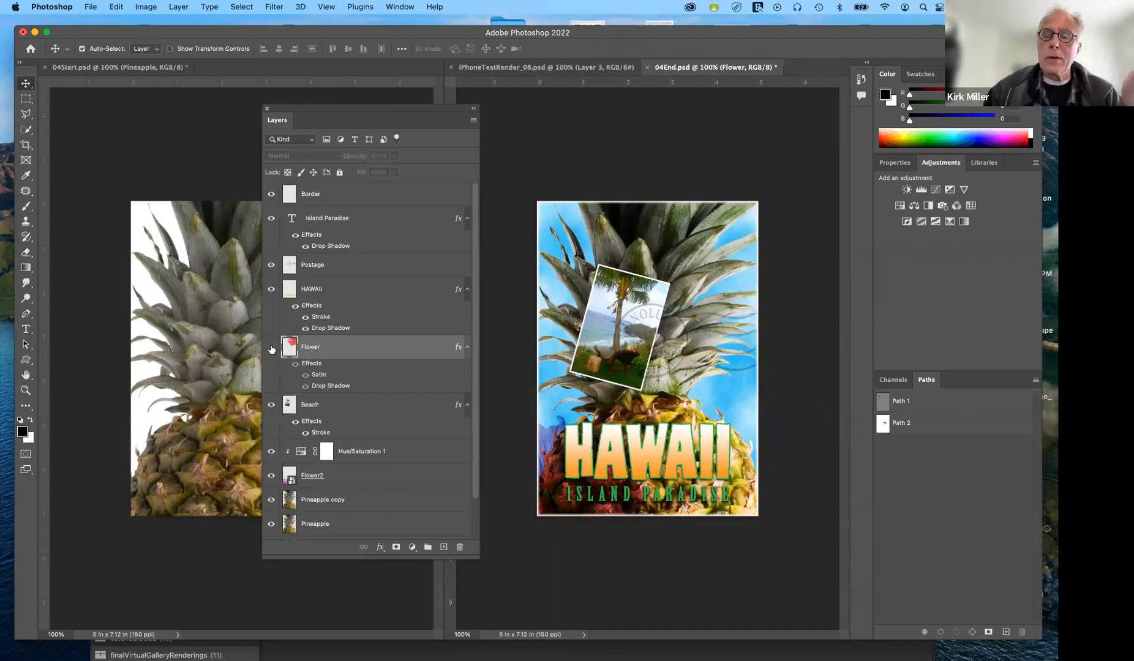
click(271, 348)
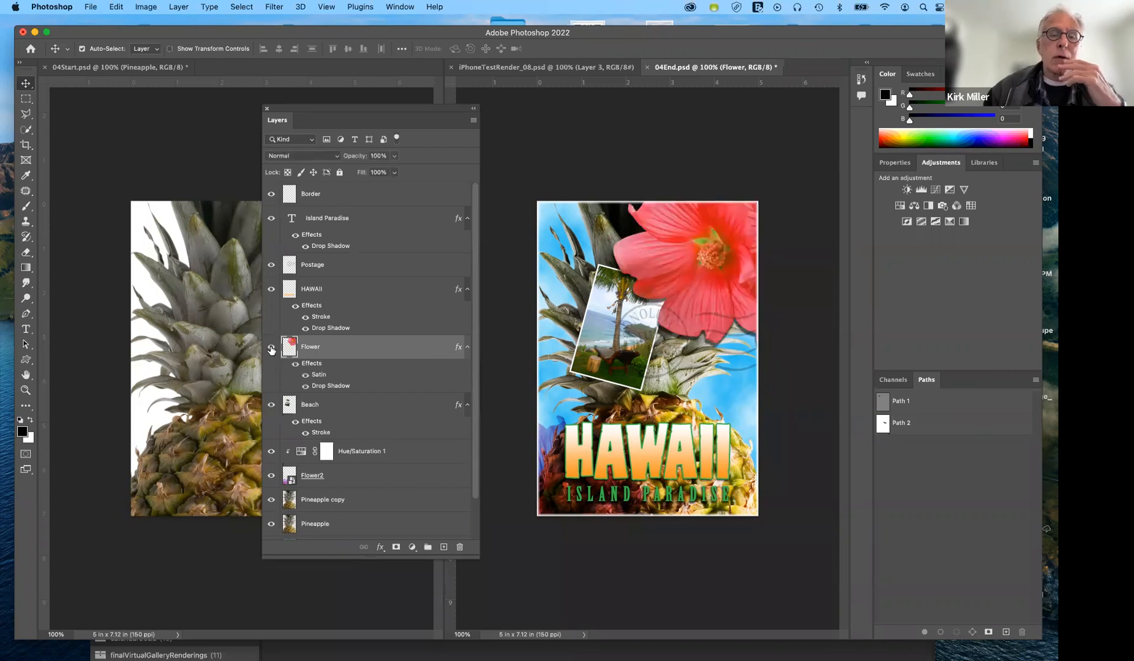
click(271, 348)
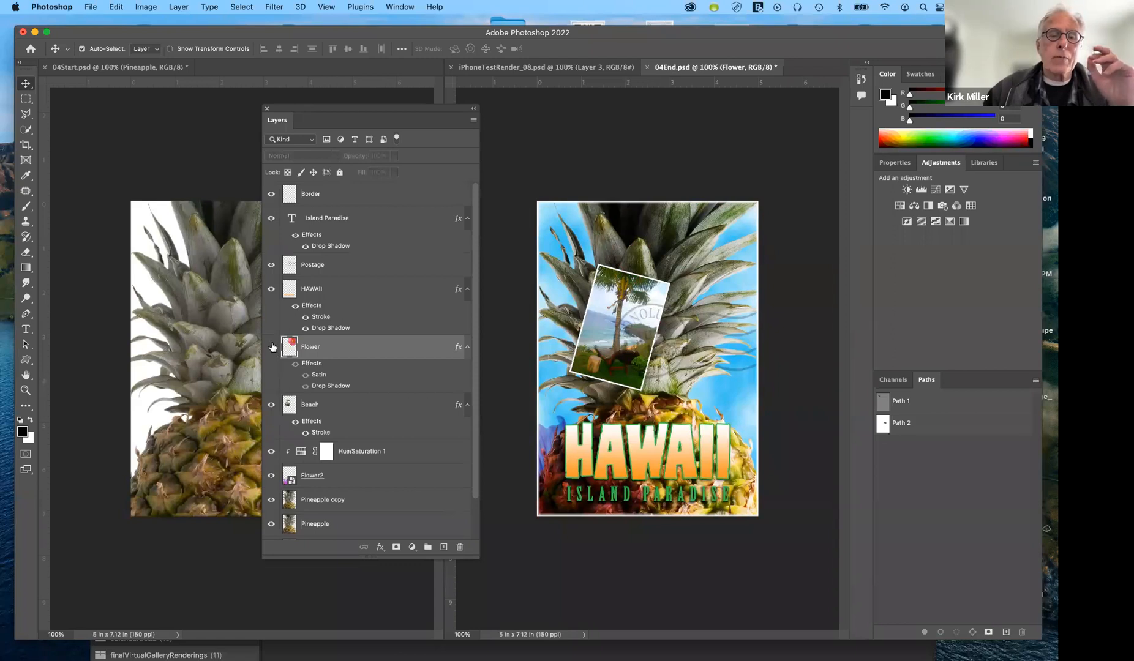
click(271, 347)
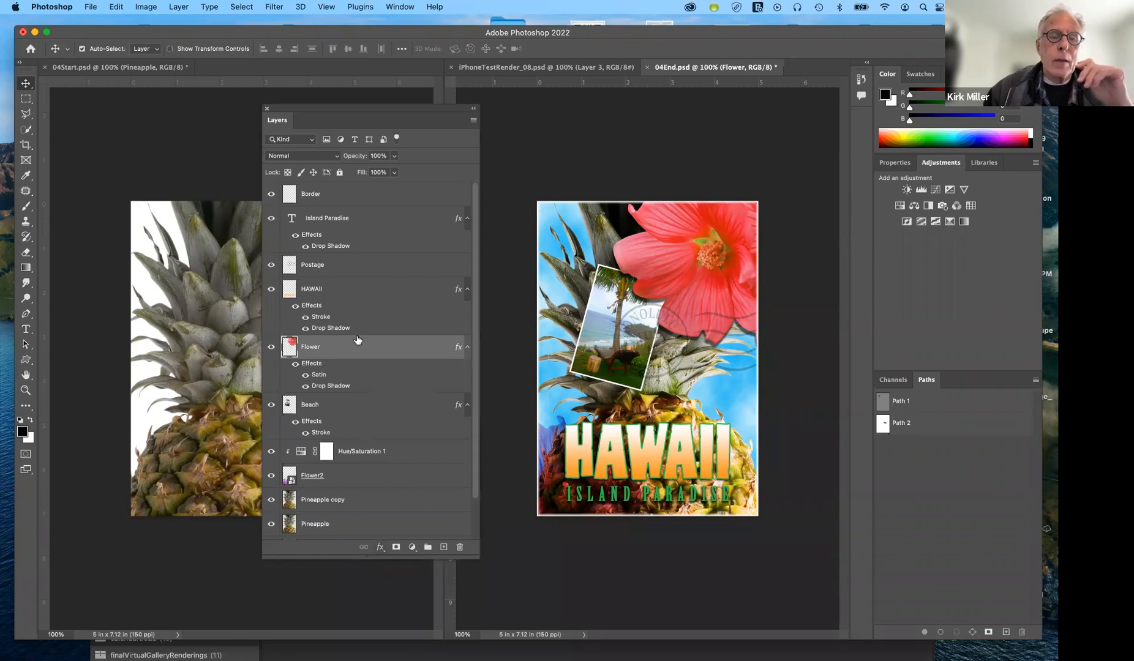
Preview the HAWAII layer without all its effects, its Stroke and its Drop Shadow, restoring each after checking.
click(296, 307)
click(296, 306)
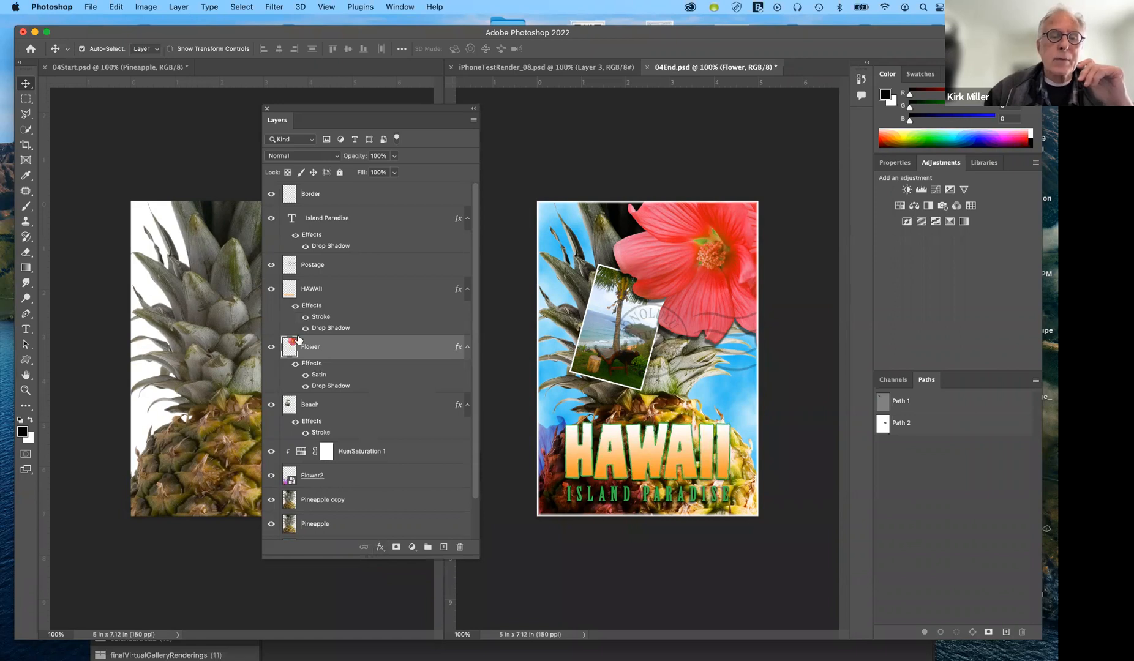
click(305, 317)
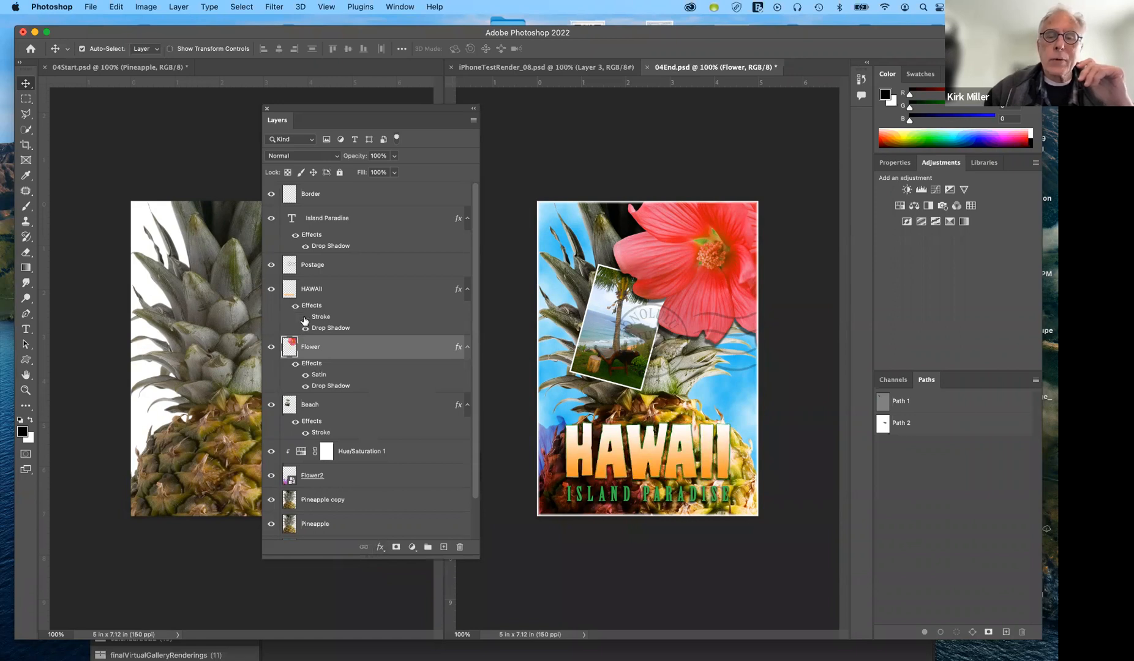
click(305, 317)
click(307, 329)
click(306, 329)
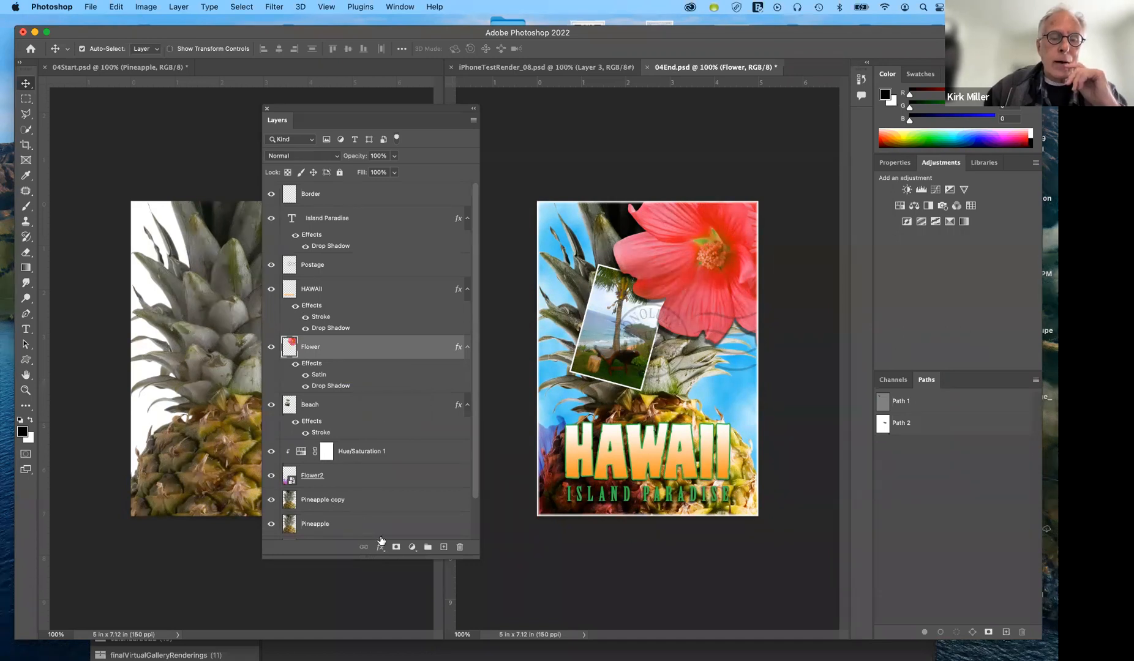
Try moving the Flower layer above the HAWAII layer and return it to its place between HAWAII and Beach.
scroll(398, 520, down, 2)
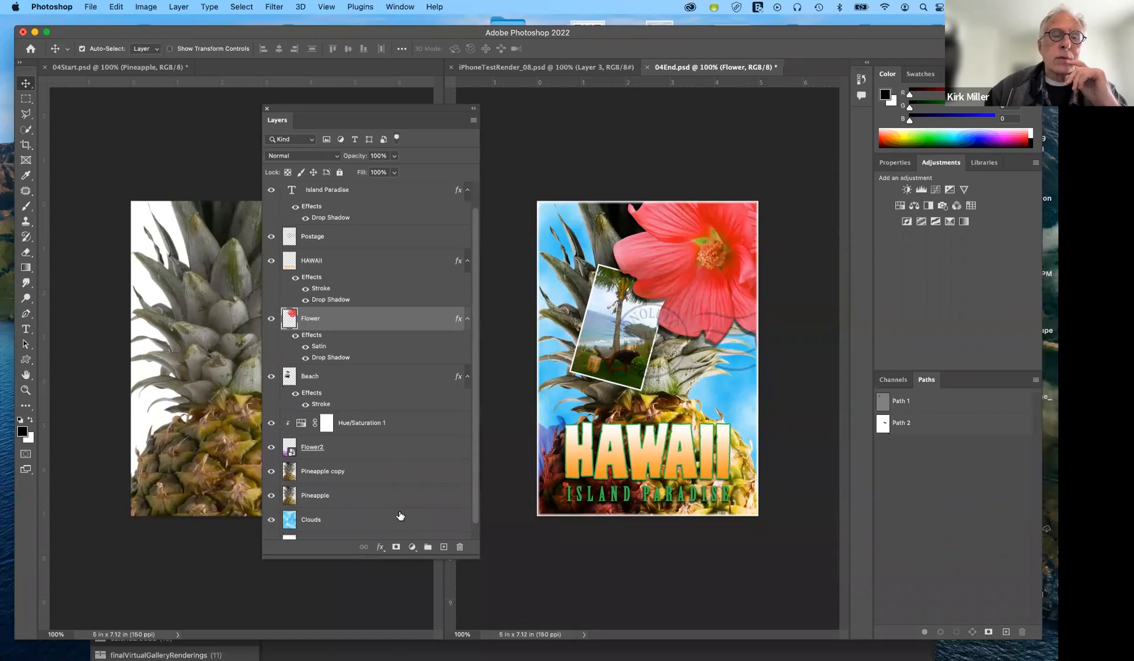
scroll(400, 516, up, 1)
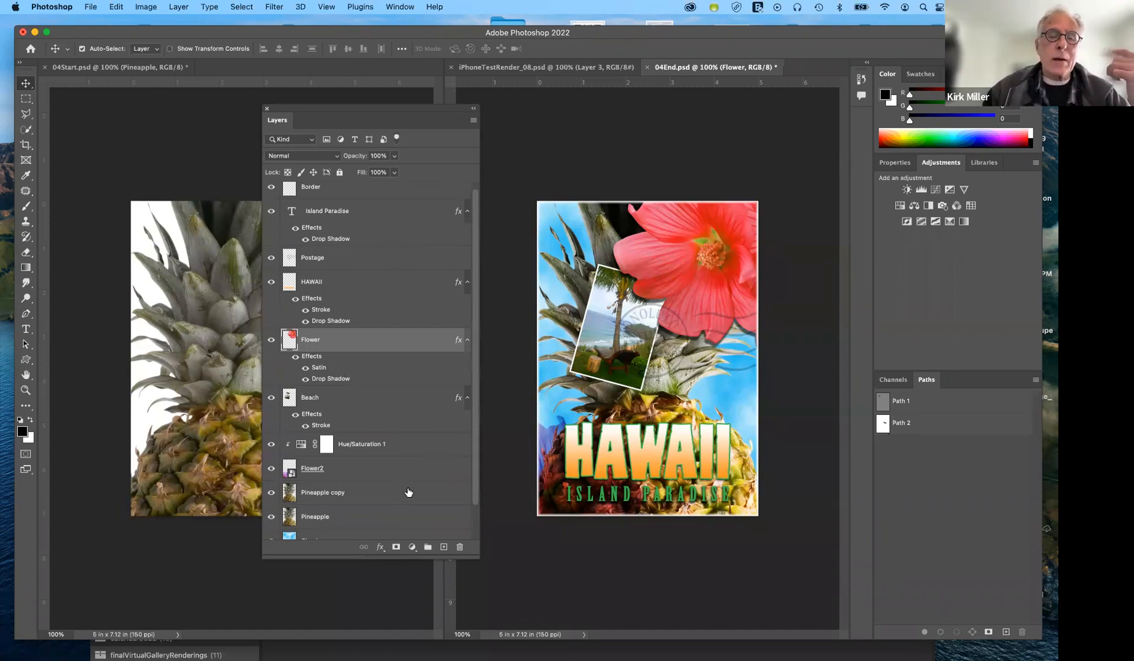
scroll(409, 491, down, 3)
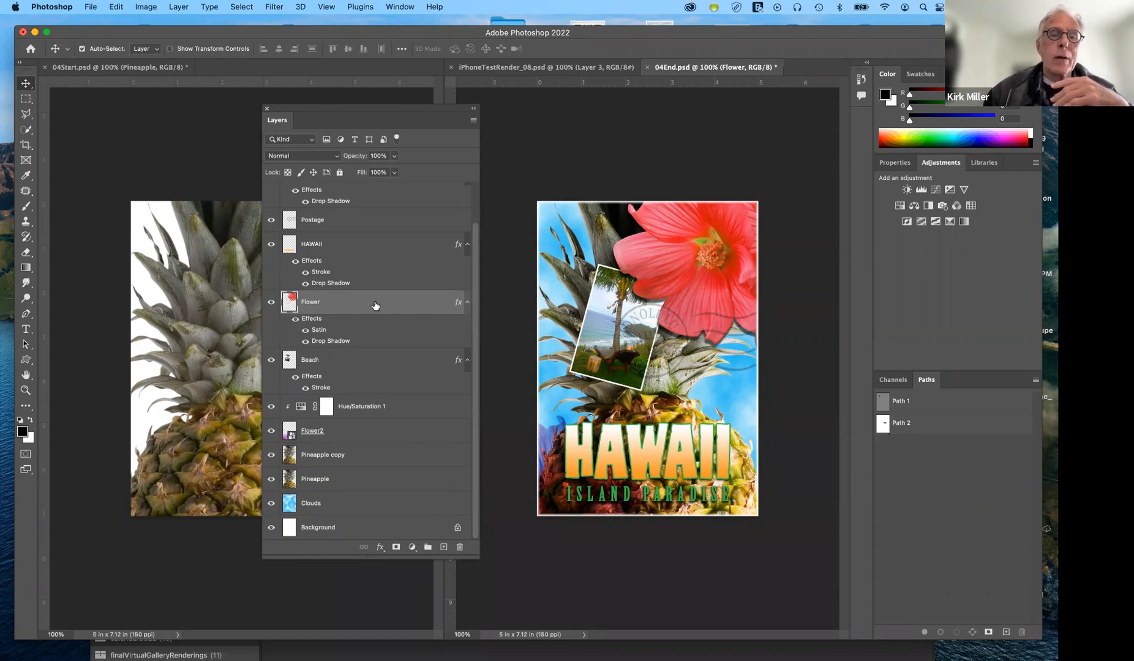
mouse_move(375, 305)
mouse_down()
mouse_move(371, 194)
mouse_move(368, 285)
mouse_up()
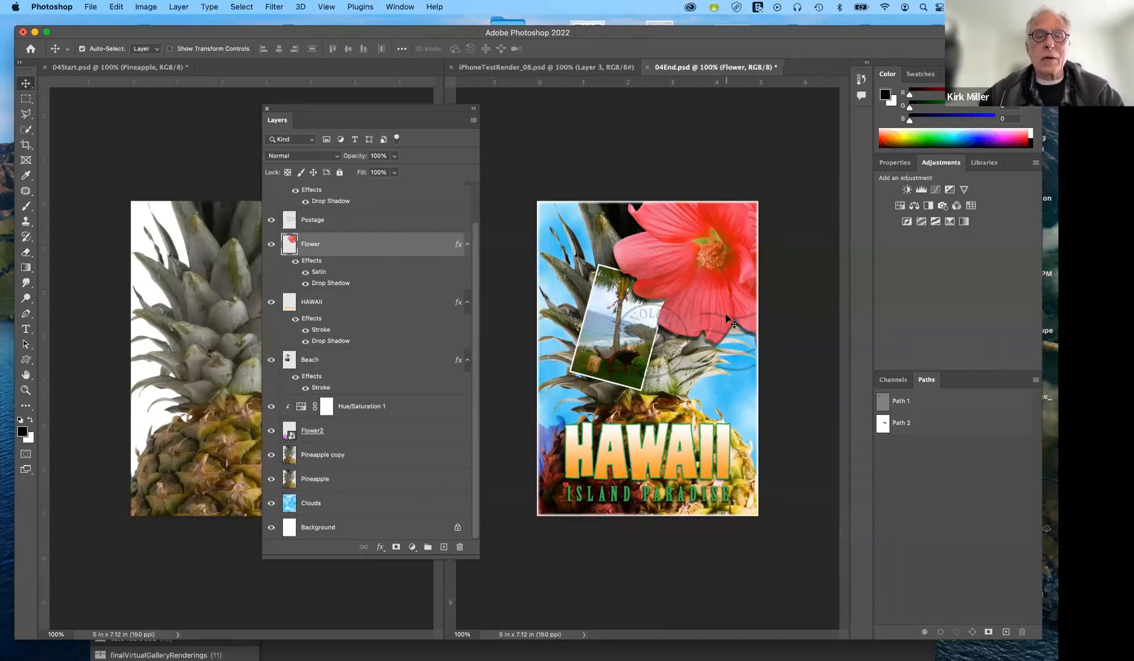
key(super)
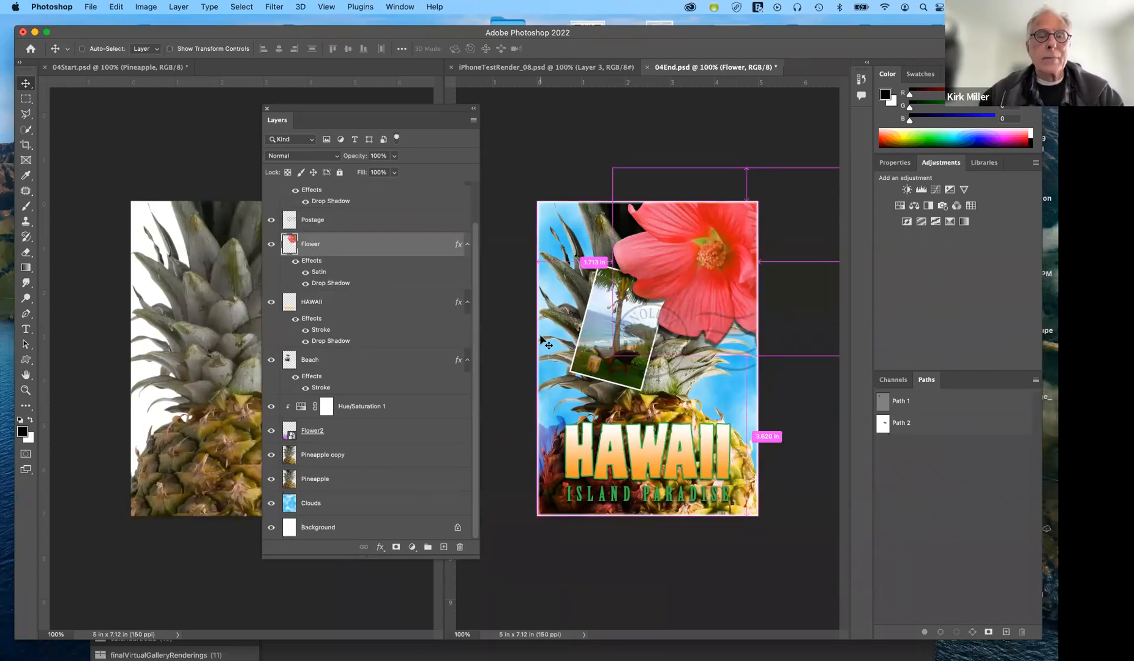
drag(384, 272, 367, 355)
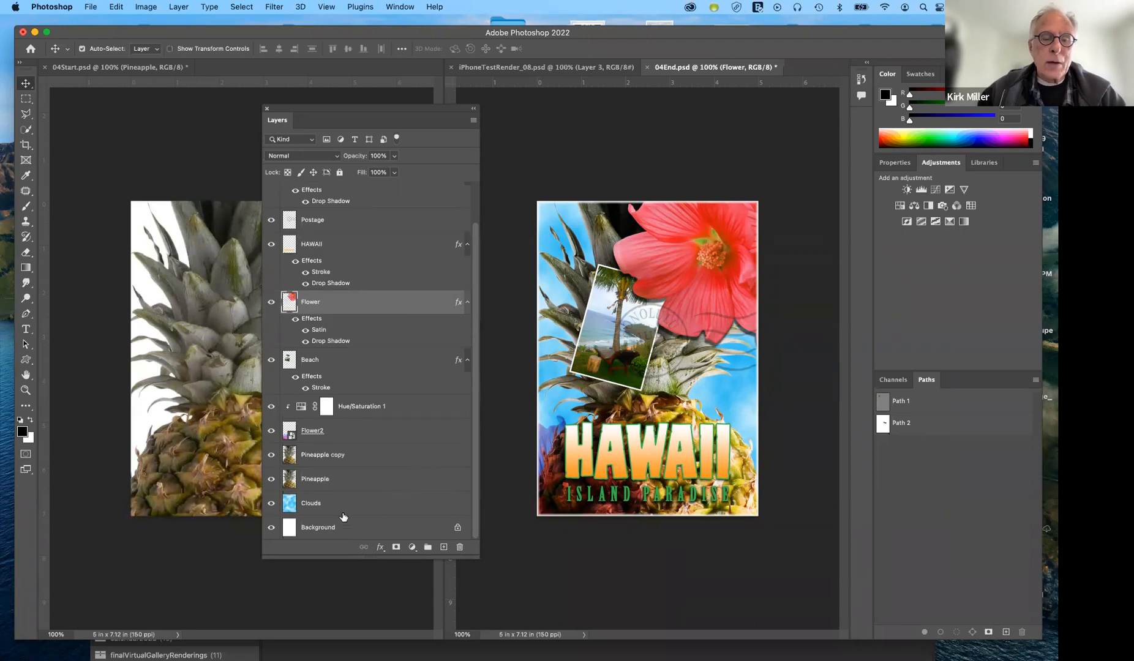
Duplicate the Background layer and hide the original Background.
click(323, 530)
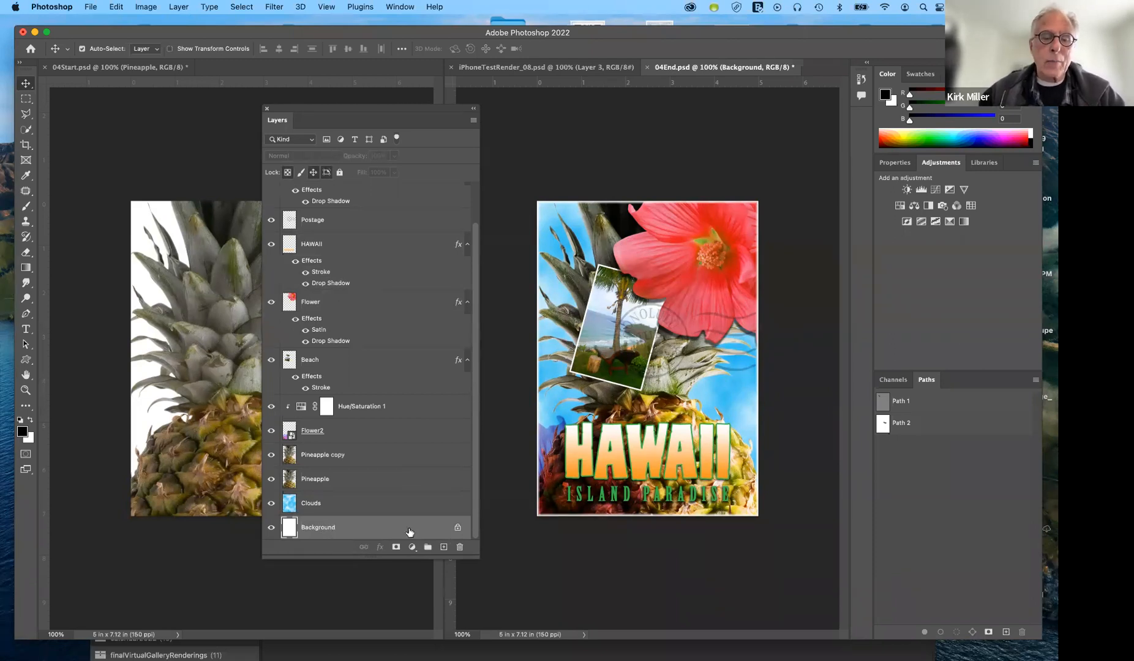
drag(430, 530, 444, 547)
scroll(421, 525, down, 1)
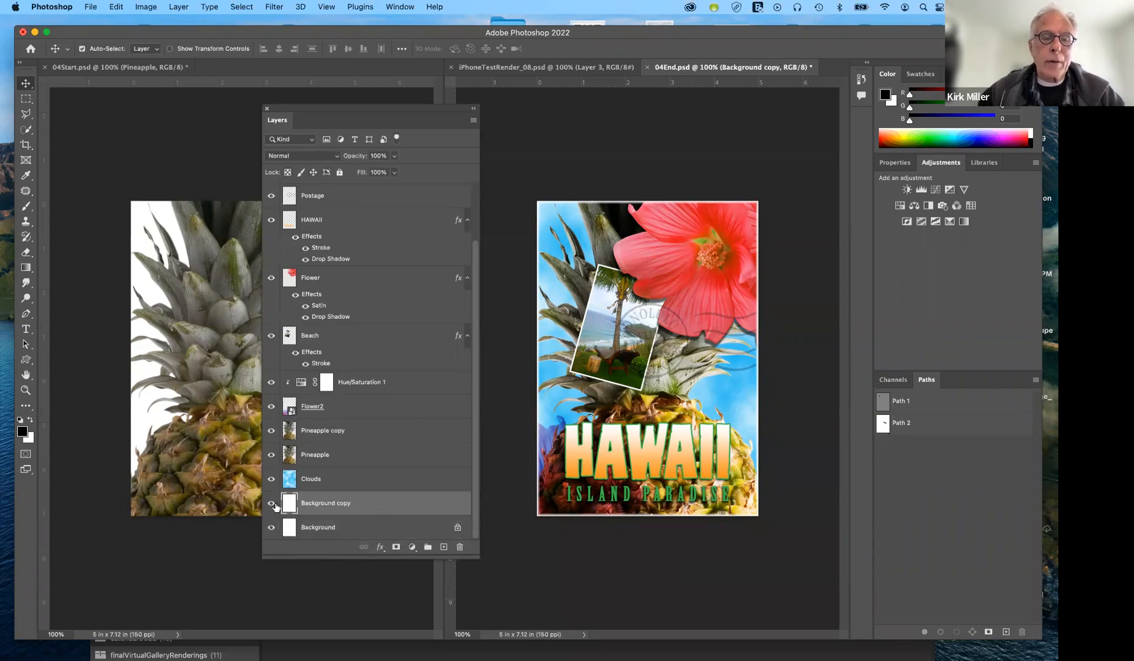
click(272, 527)
click(272, 503)
Rename the Background copy layer as clouds and delete that duplicate.
double_click(341, 503)
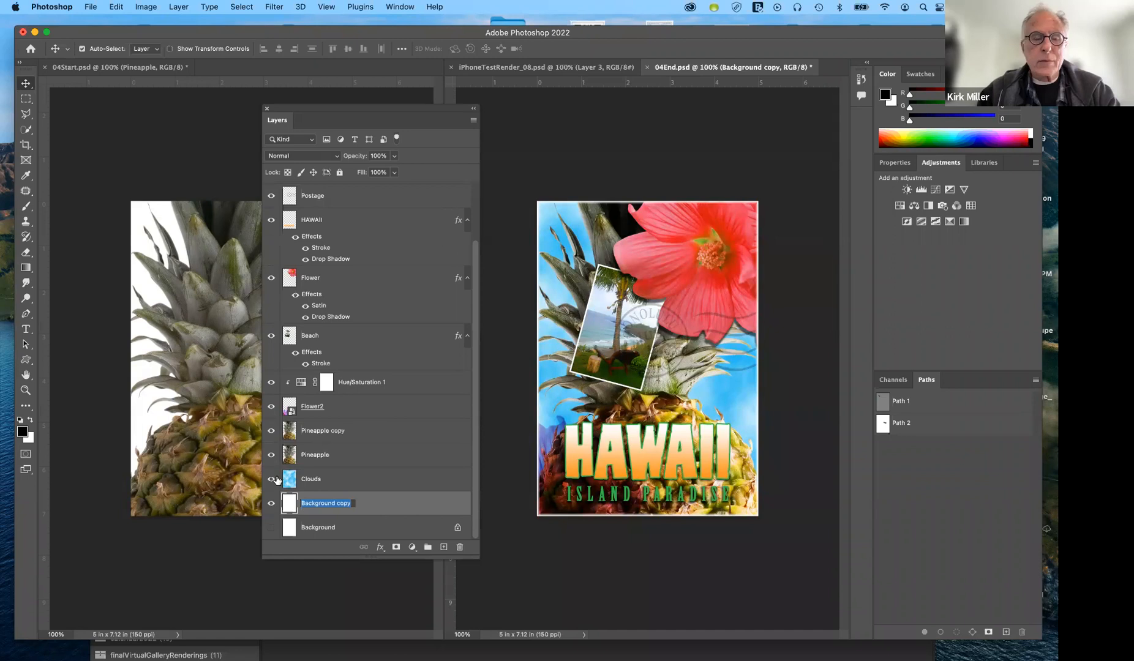
text(clouds)
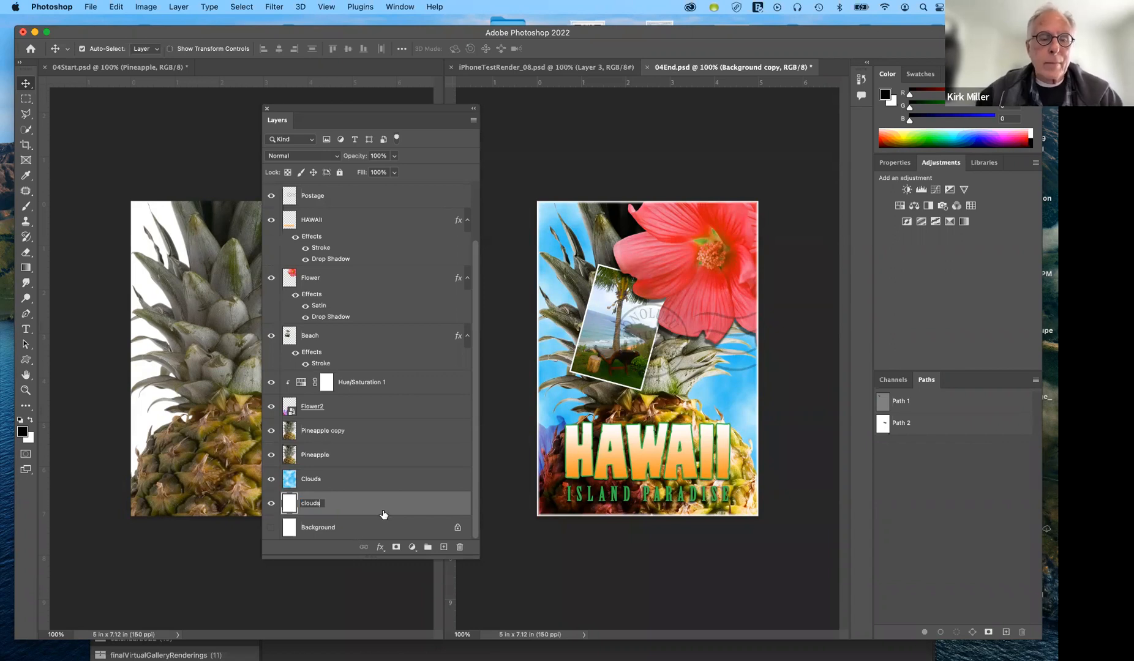
key(Return)
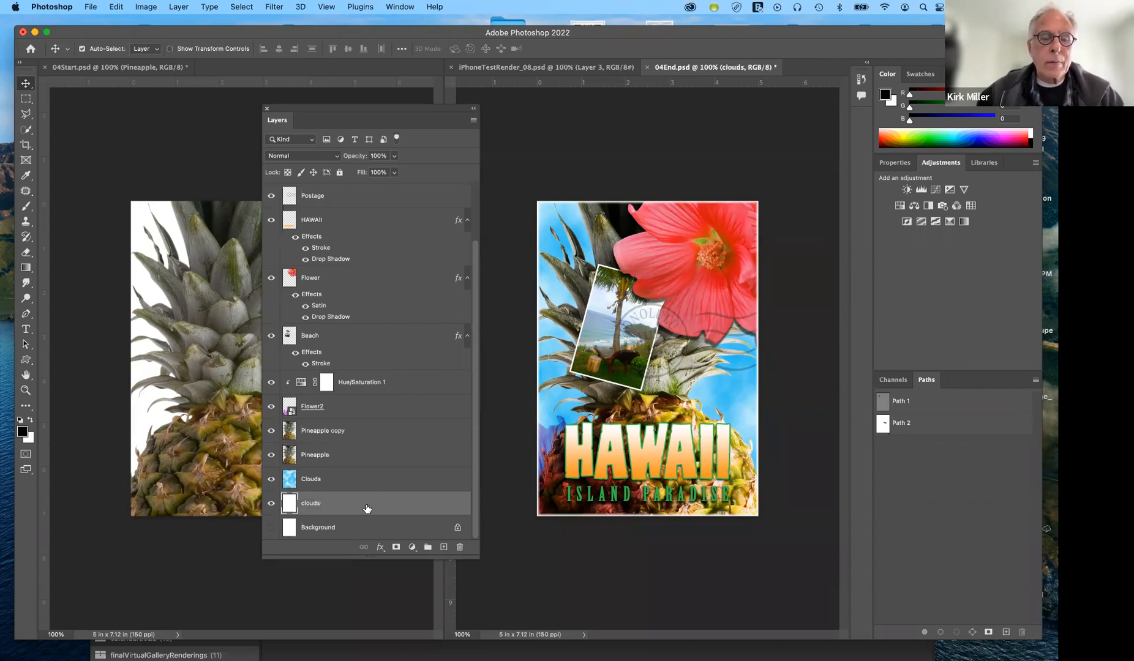
drag(376, 507, 467, 553)
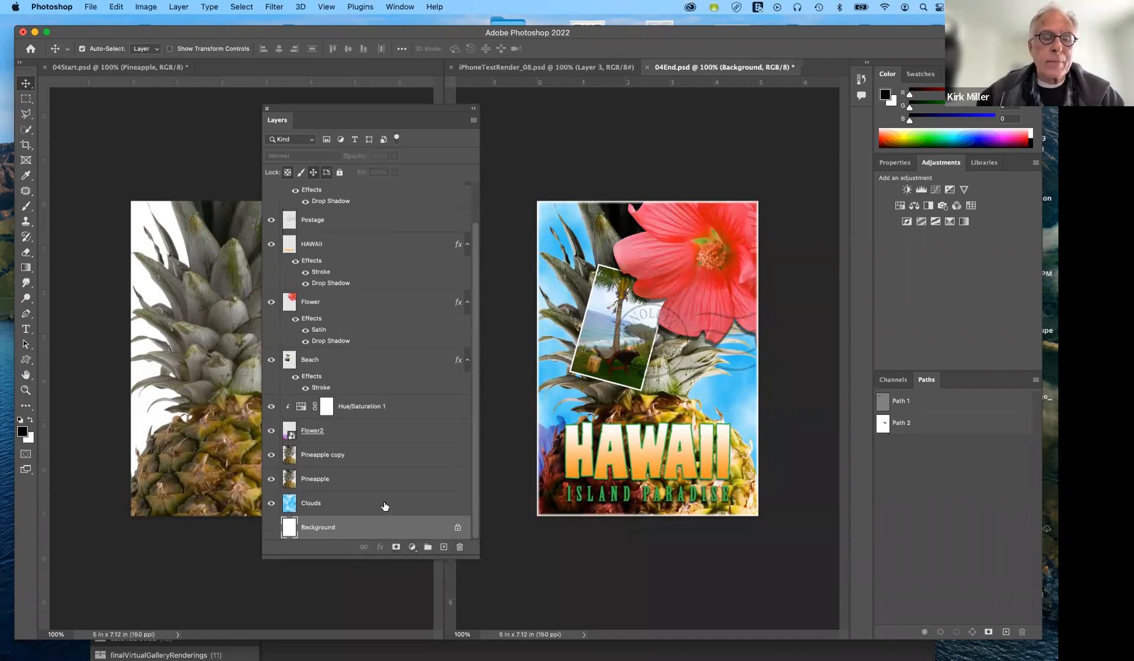
Compare the contributions of the Pineapple copy and Pineapple layers by hiding and showing each one.
click(372, 458)
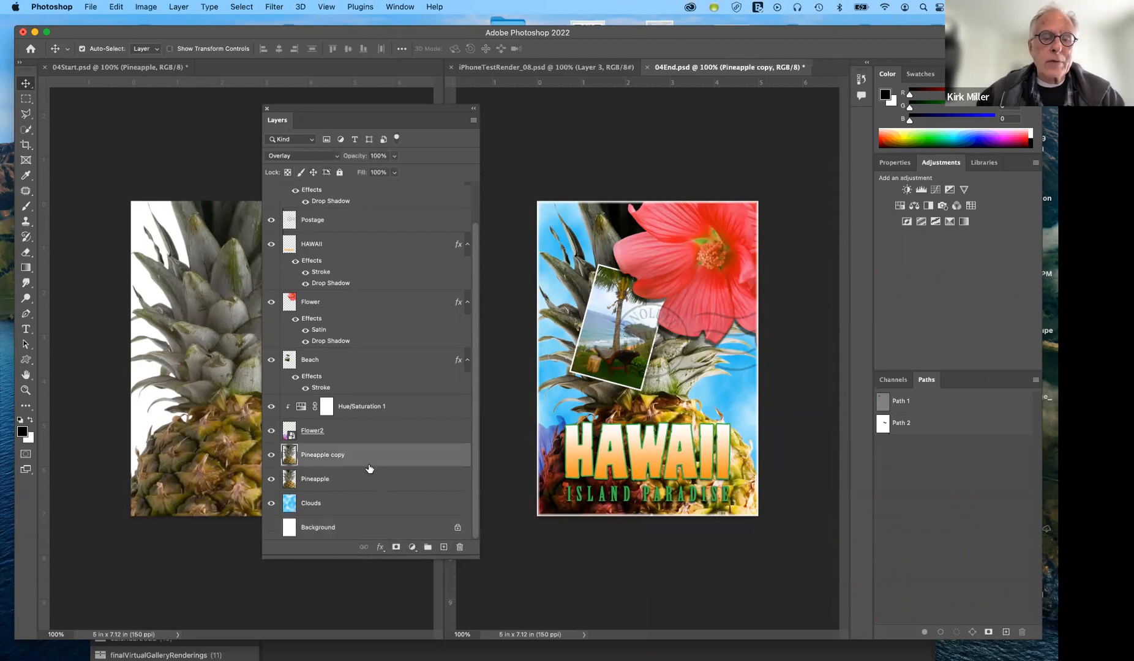
click(271, 455)
click(272, 455)
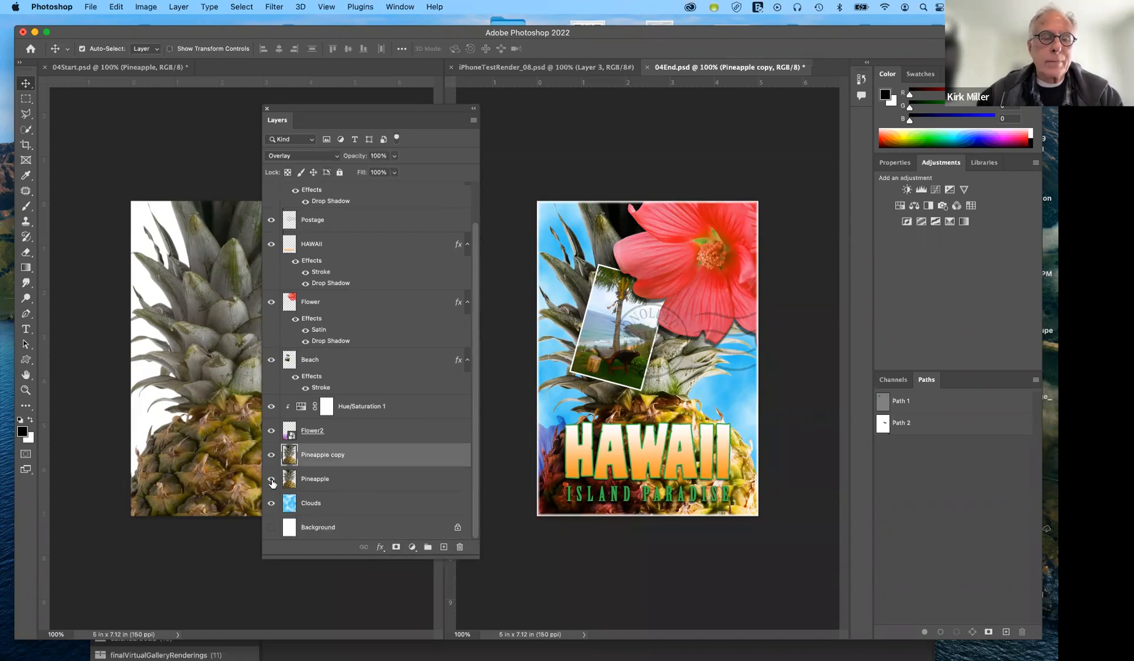
click(271, 480)
click(271, 480)
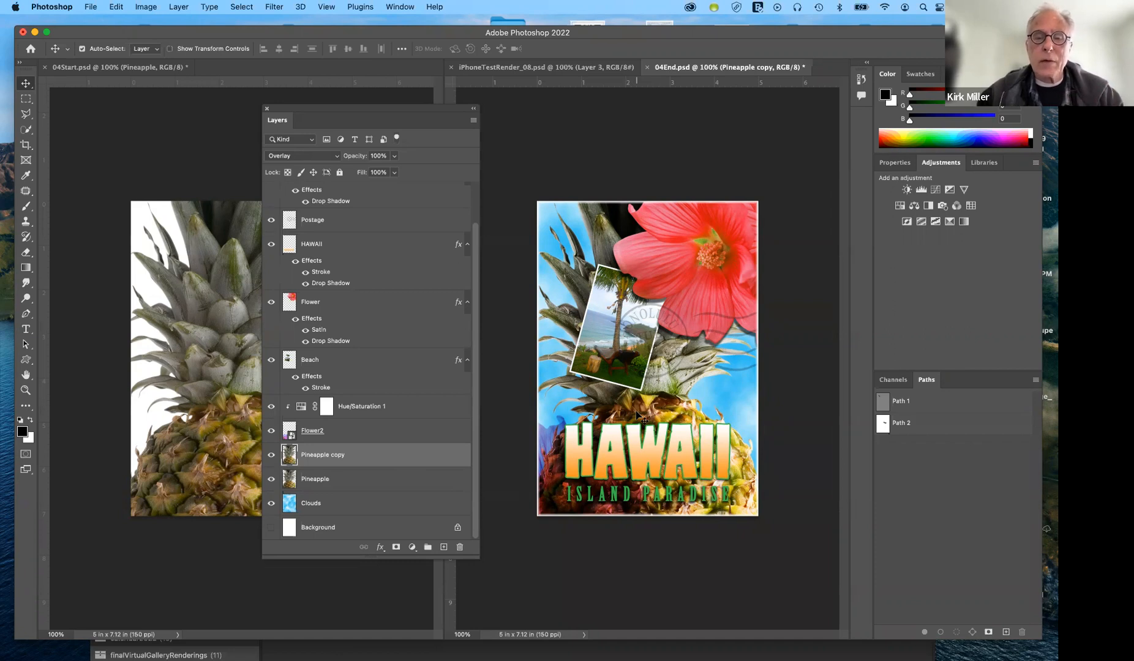
Try moving only the Pineapple copy layer about 2.07 in horizontally on the canvas and undo the move.
drag(591, 382, 703, 462)
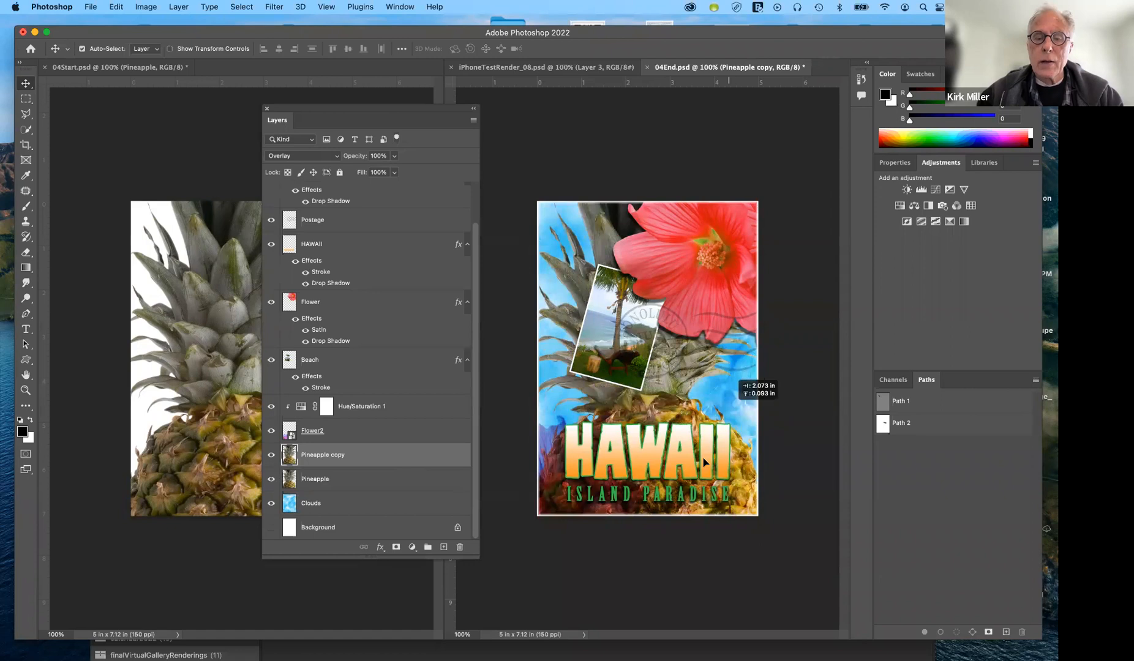
key(super+z)
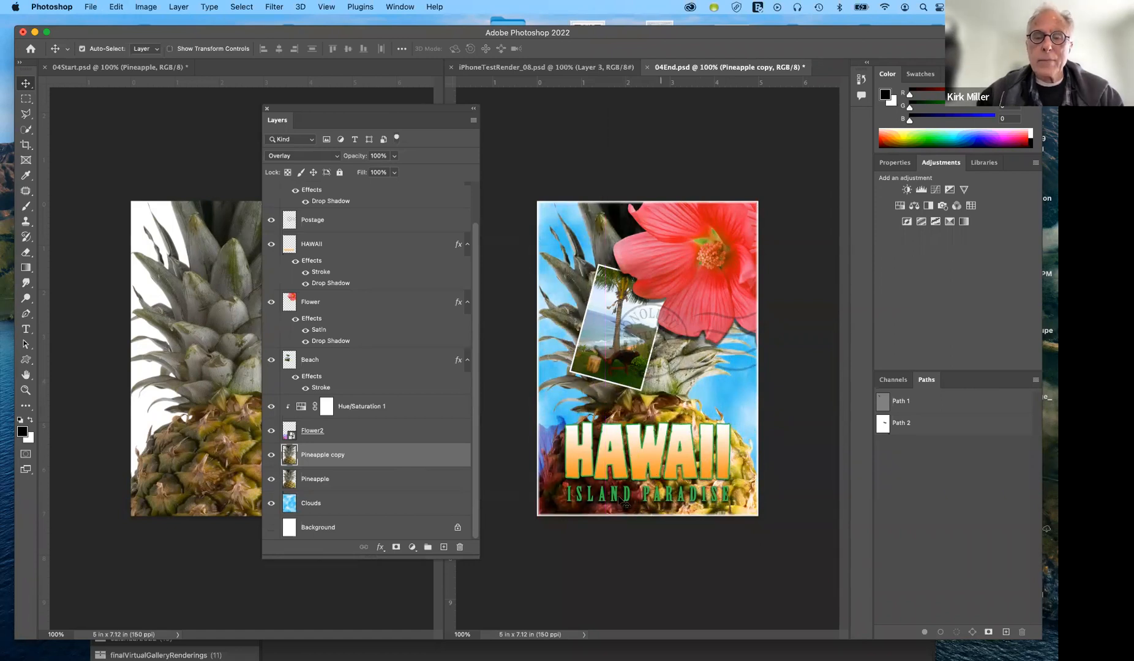
Try selecting both pineapple layers together, and the whole range of layers from Postage to Clouds.
shift+click(388, 482)
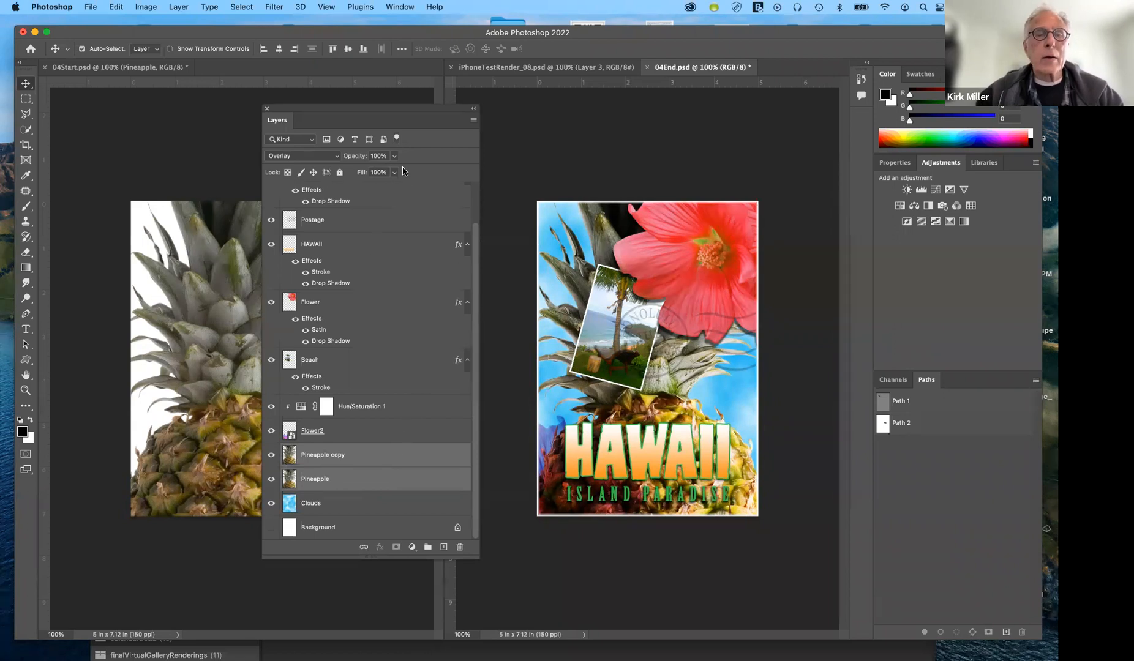
click(408, 227)
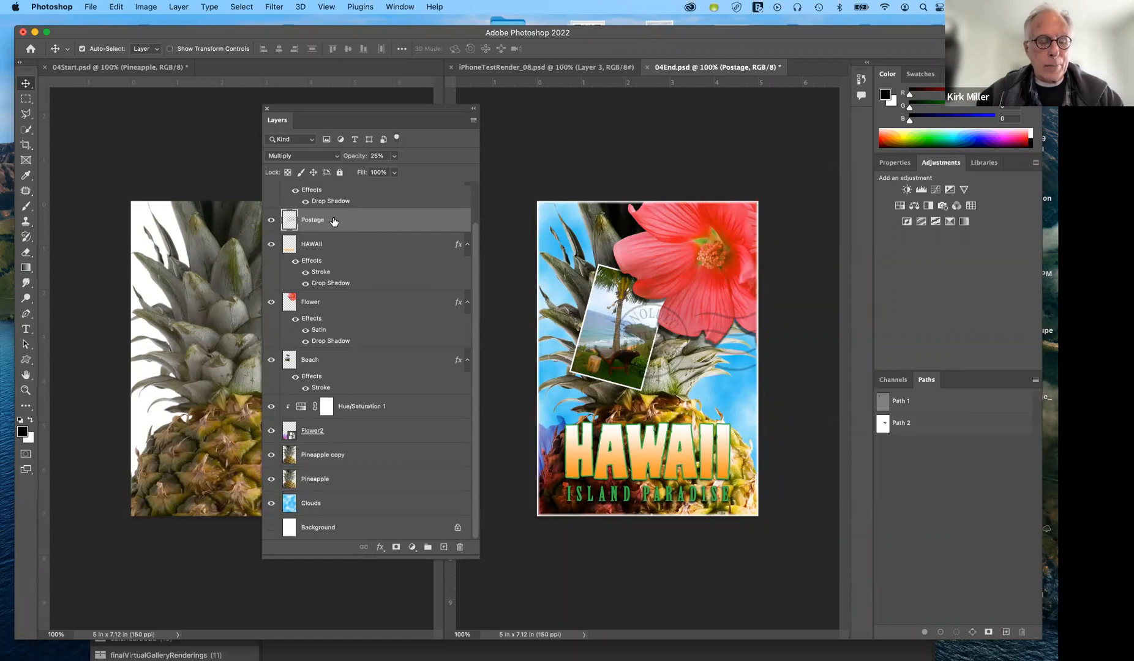
shift+click(392, 510)
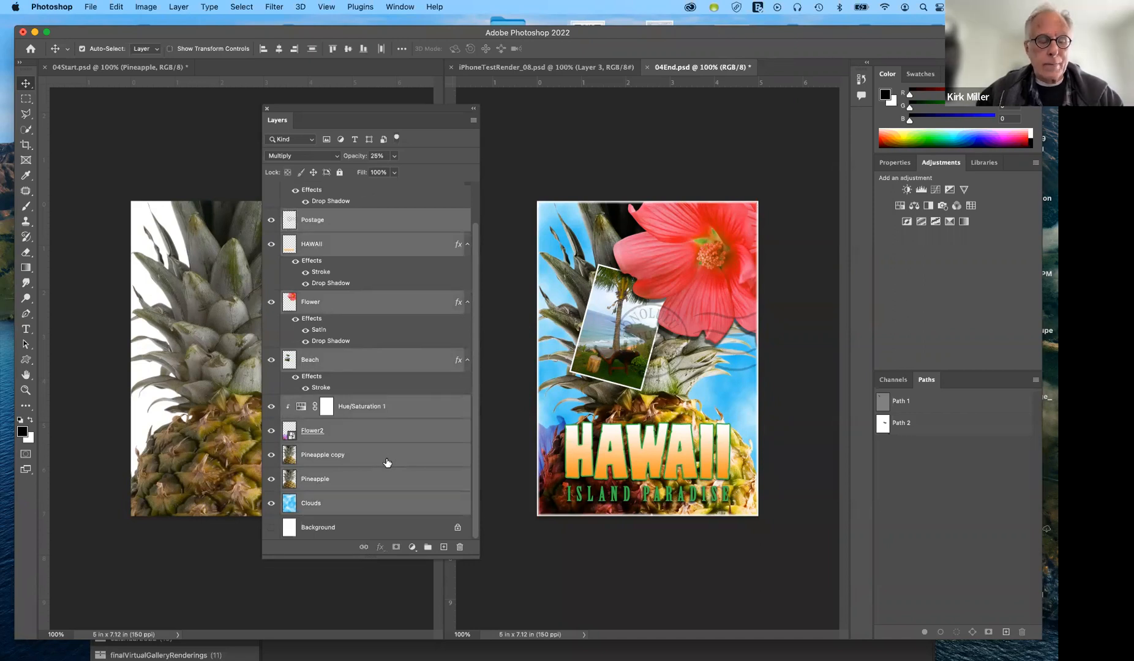
Try a non-contiguous selection of the Pineapple copy, Clouds and Flower layers.
click(405, 506)
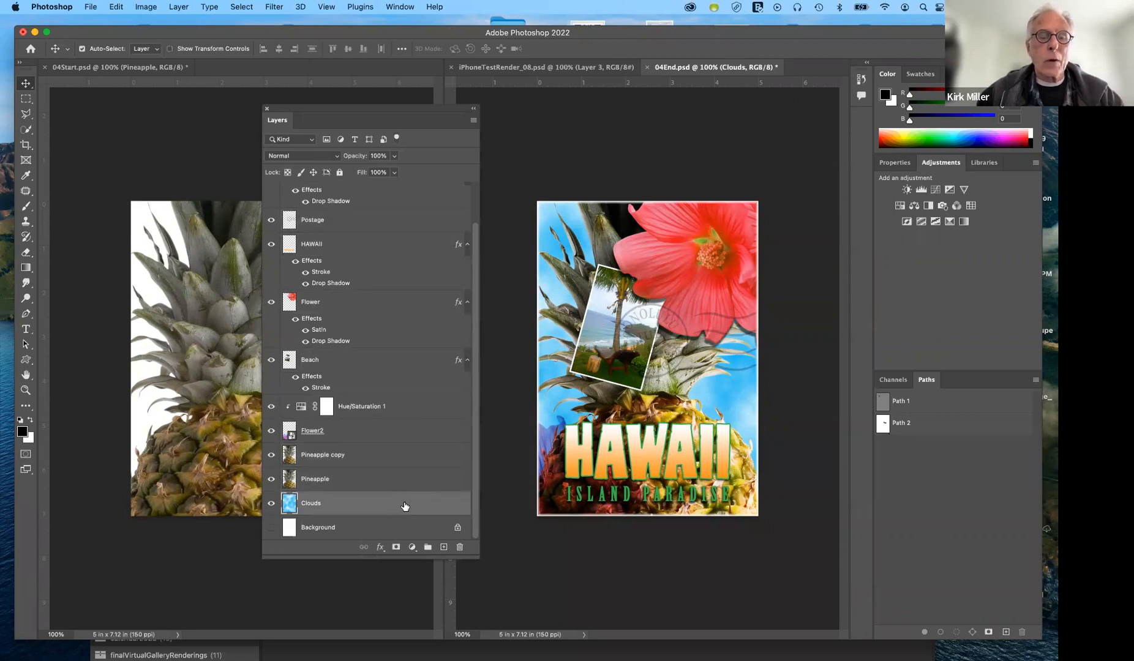
click(419, 458)
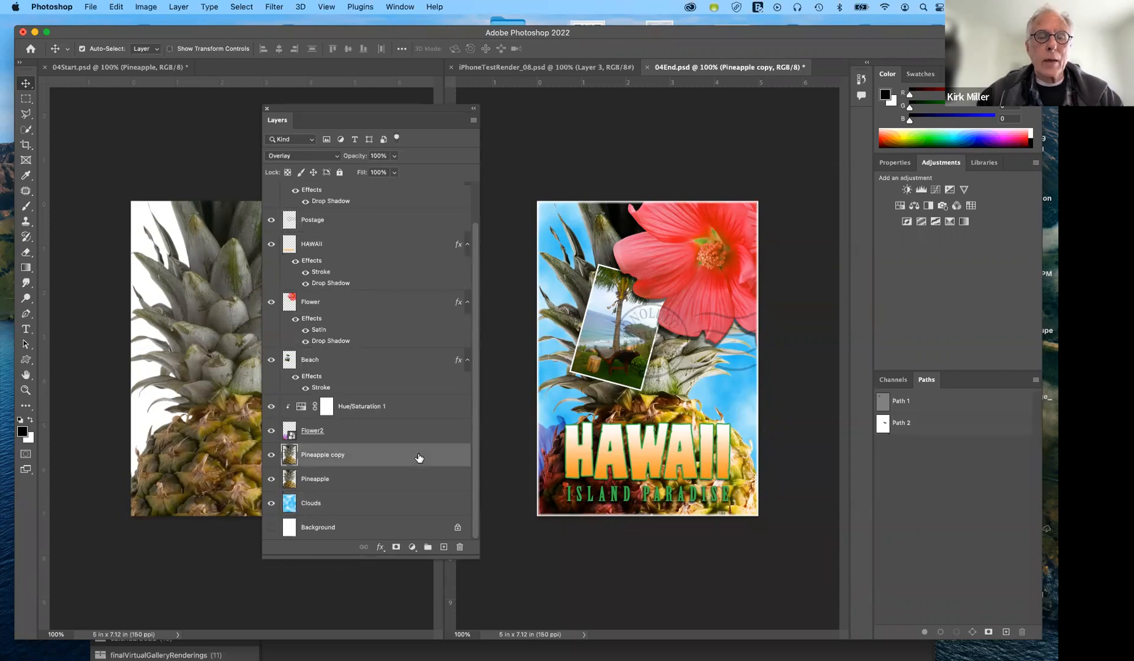
super+click(399, 509)
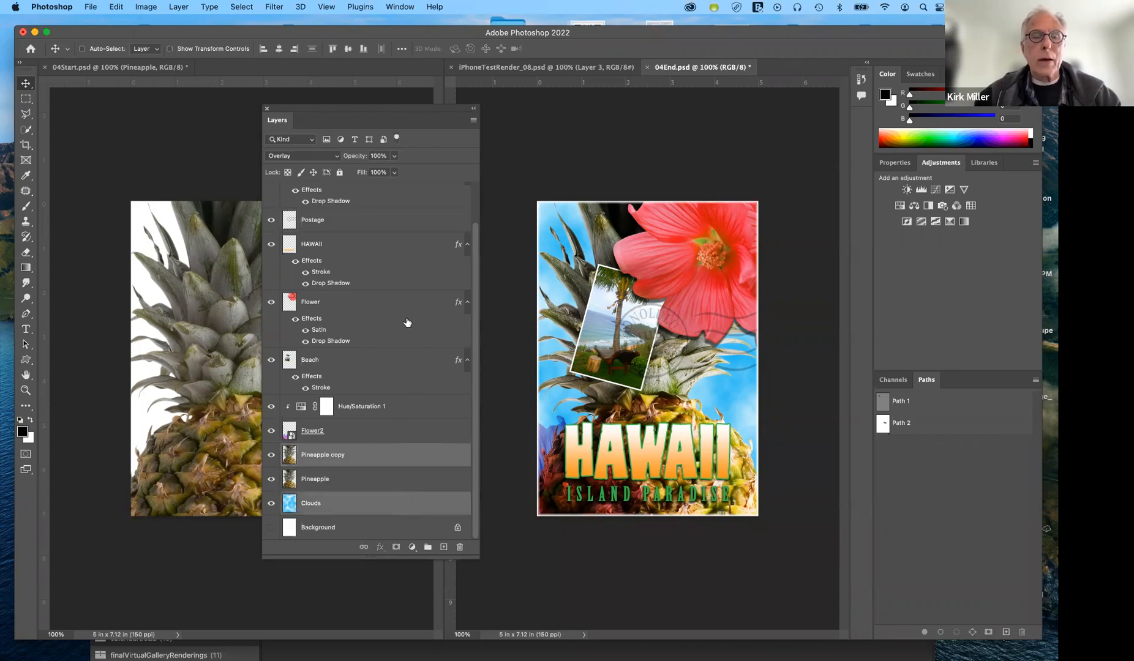
super+click(391, 302)
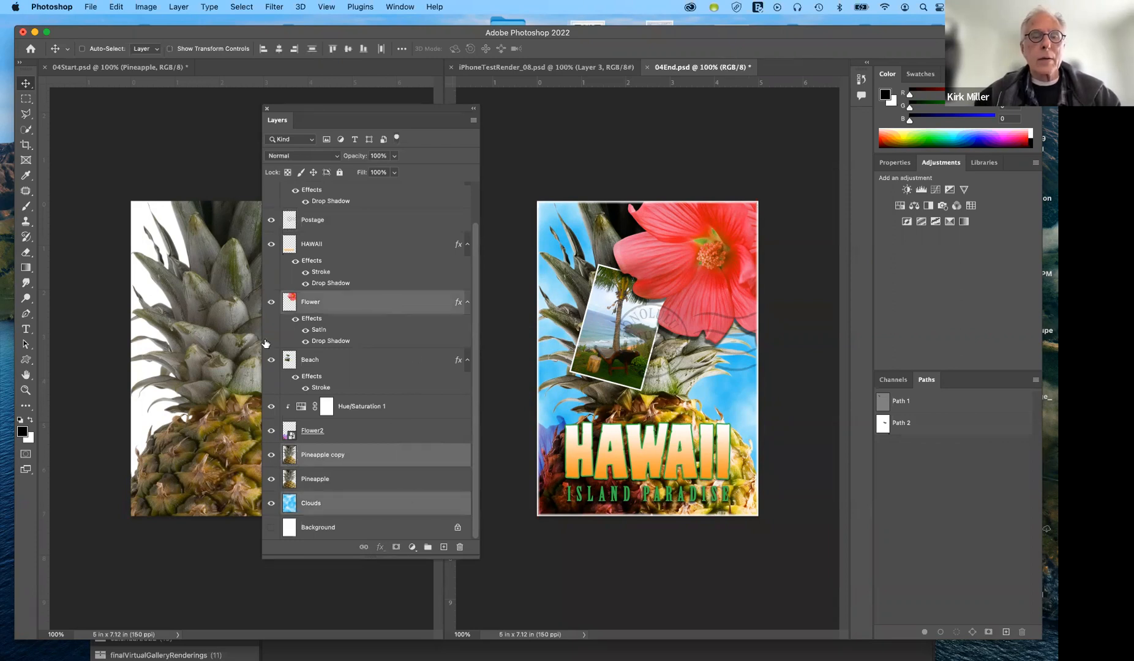
Select the Pineapple copy and Pineapple layers together.
click(381, 508)
click(389, 459)
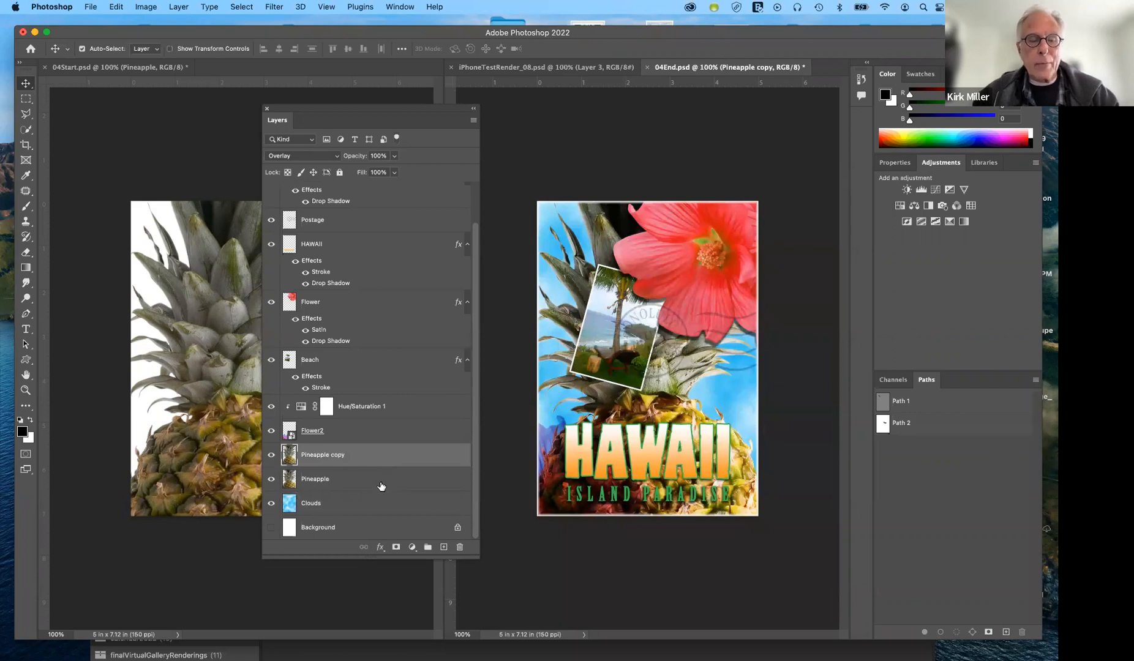
shift+click(381, 484)
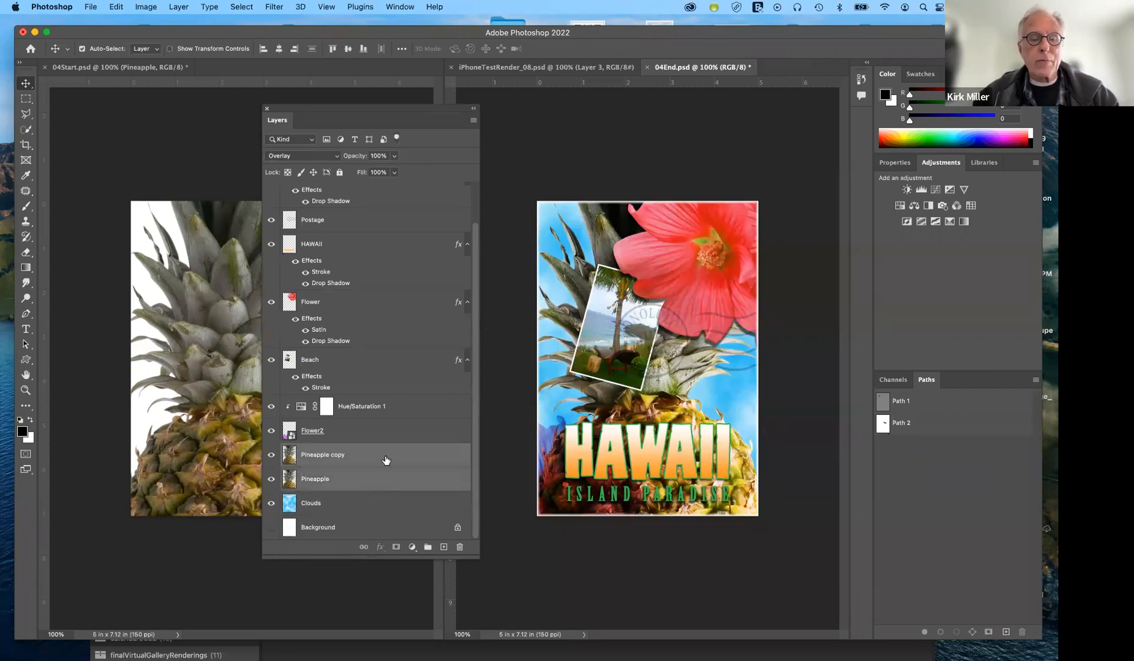
Try linking the Pineapple copy and Pineapple layers so they move together on the canvas, and unlink them.
click(363, 547)
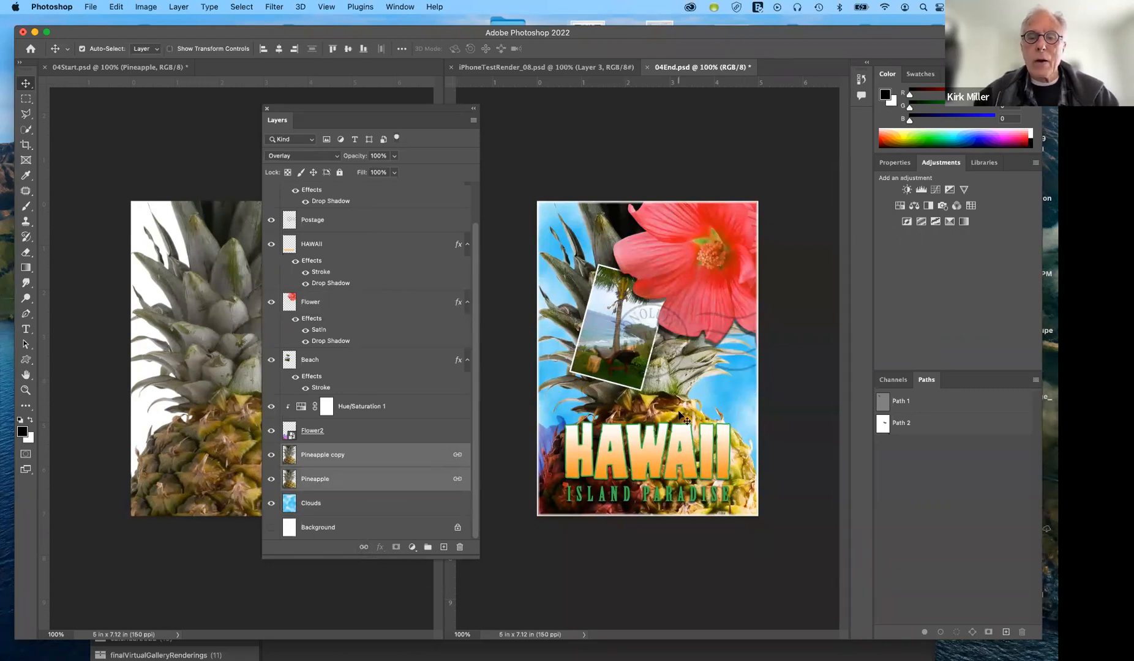
drag(690, 401, 648, 394)
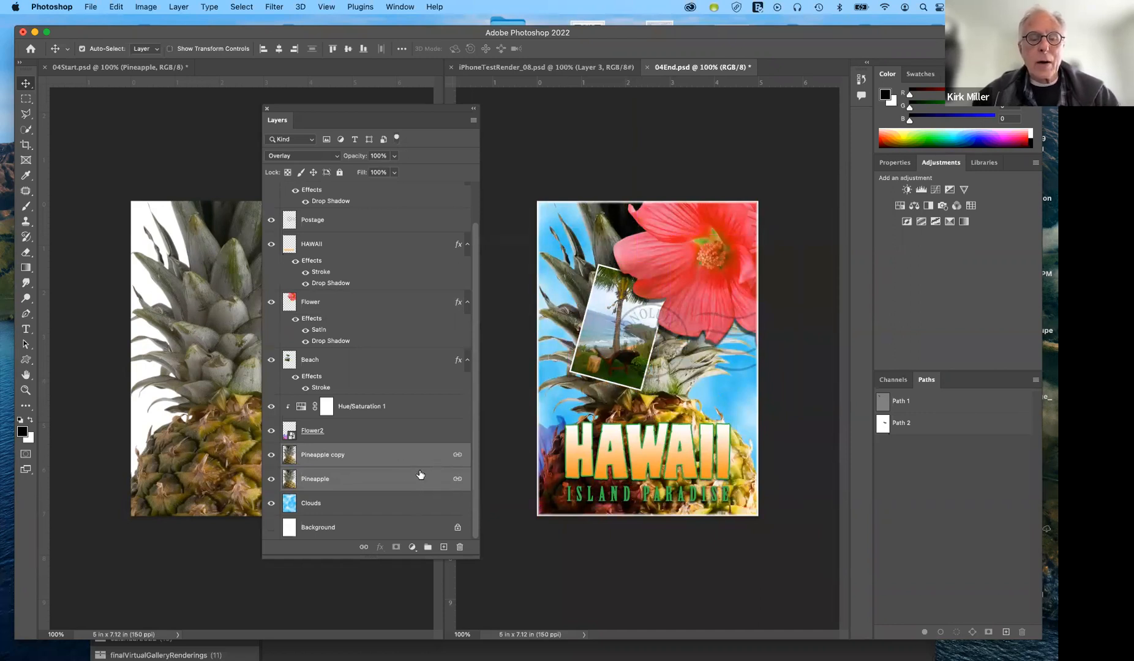
click(364, 547)
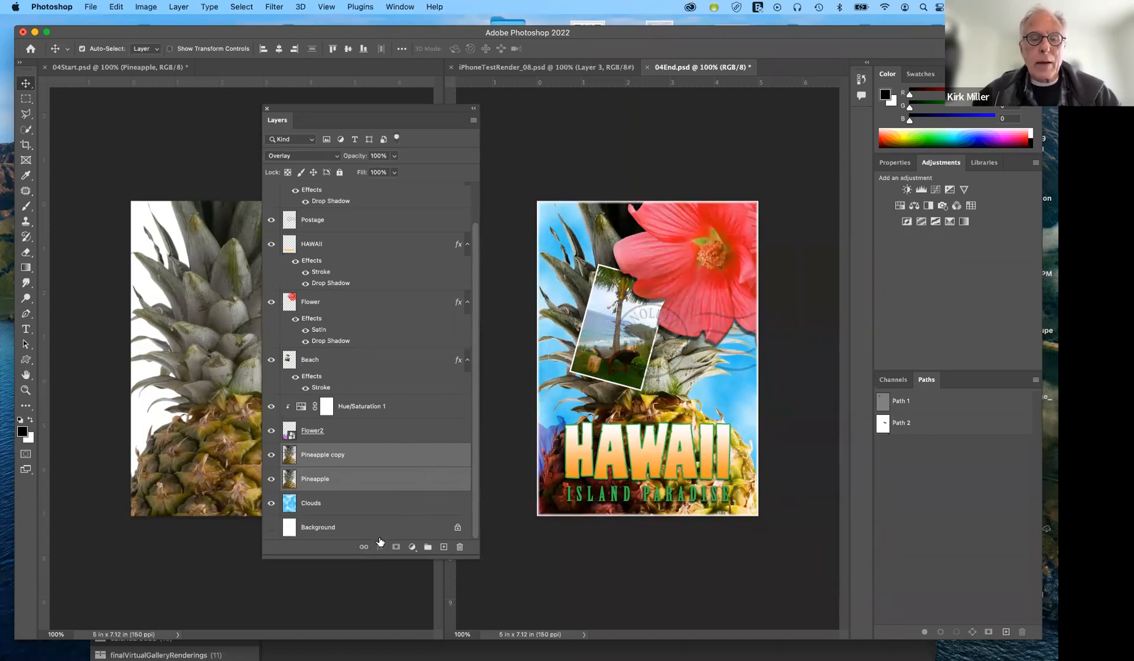
Examine the layer effects available for the Pineapple copy layer without applying one.
click(397, 458)
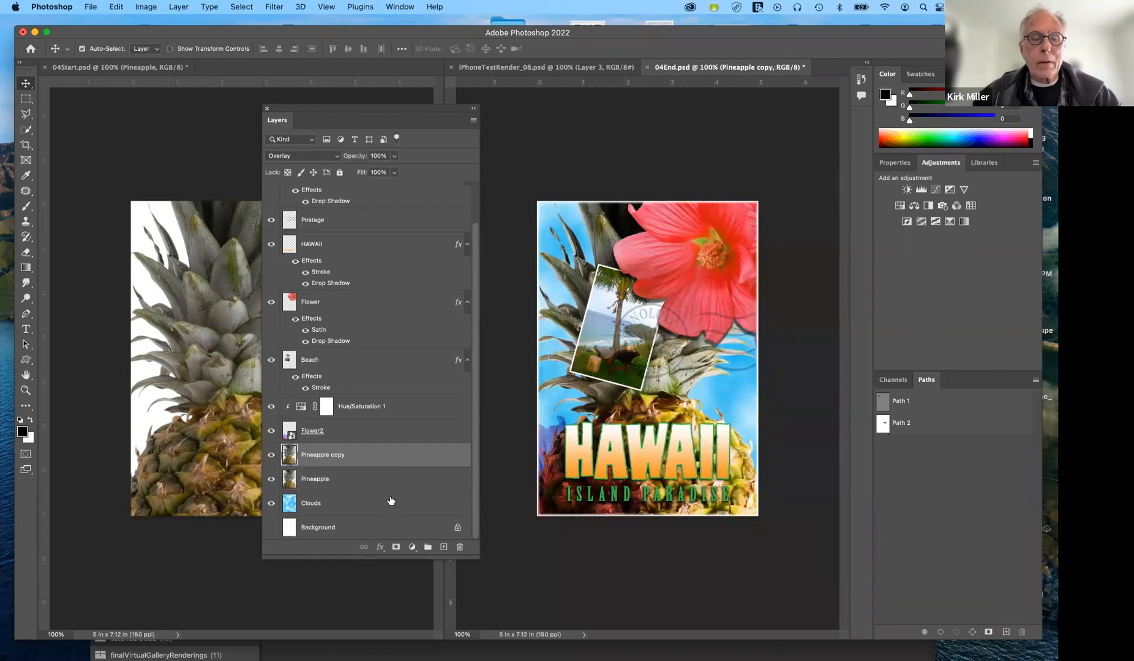
click(380, 548)
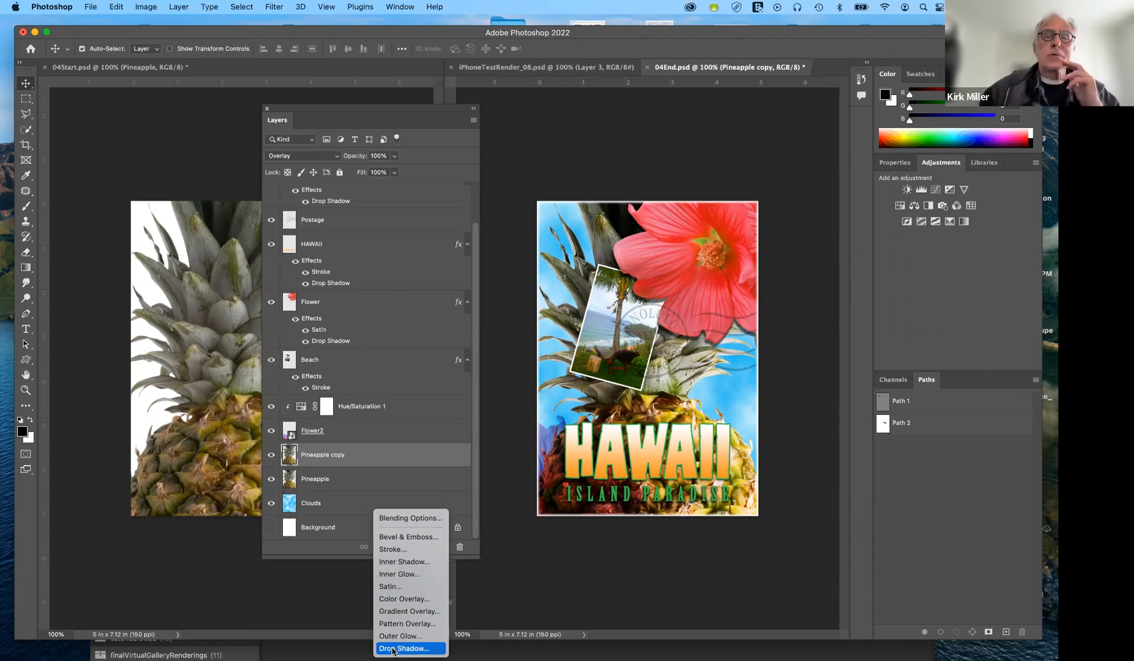
click(455, 484)
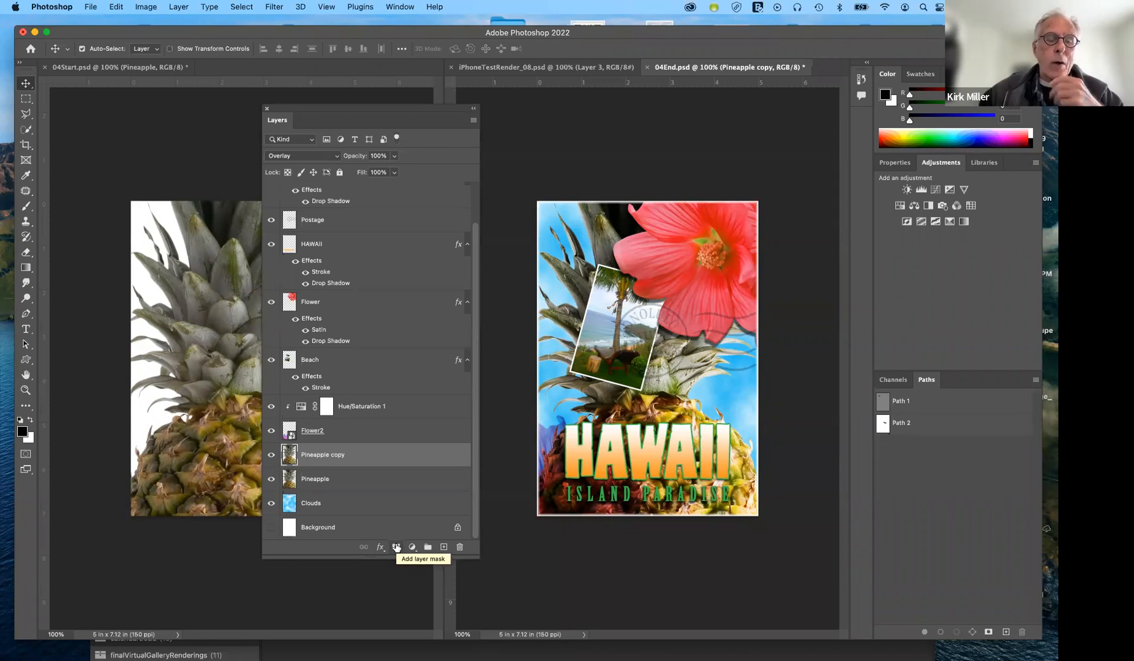
Uncover the 04Start.psd image by moving the Layers panel aside, and select the Pineapple layer with Pineapple copy hidden.
drag(424, 109, 637, 36)
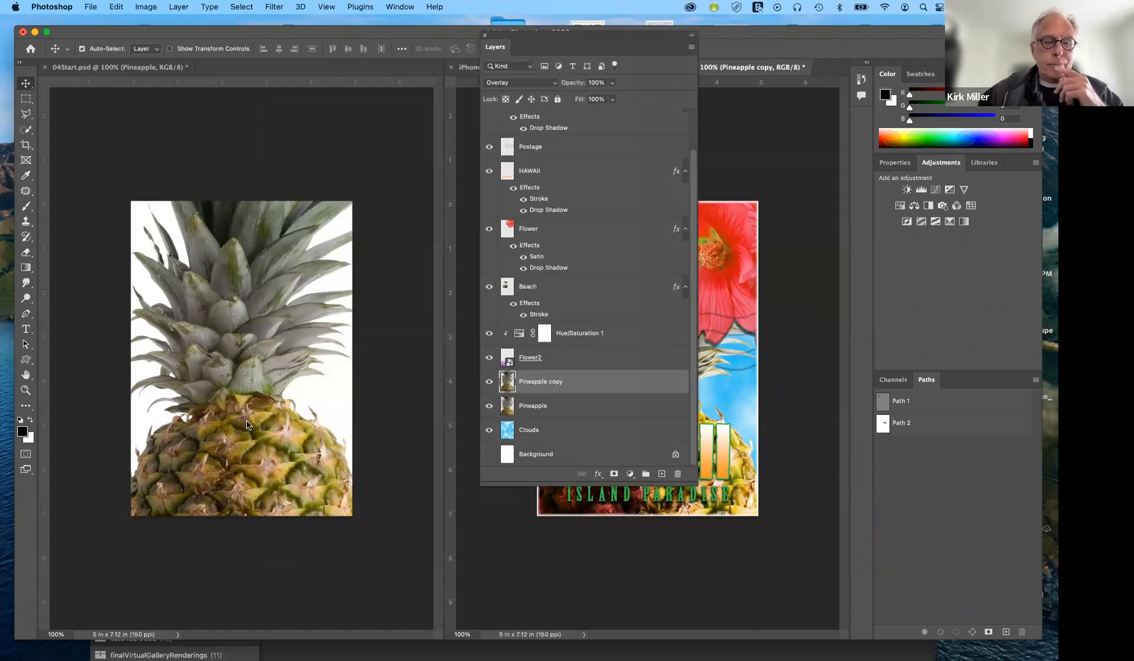
click(520, 408)
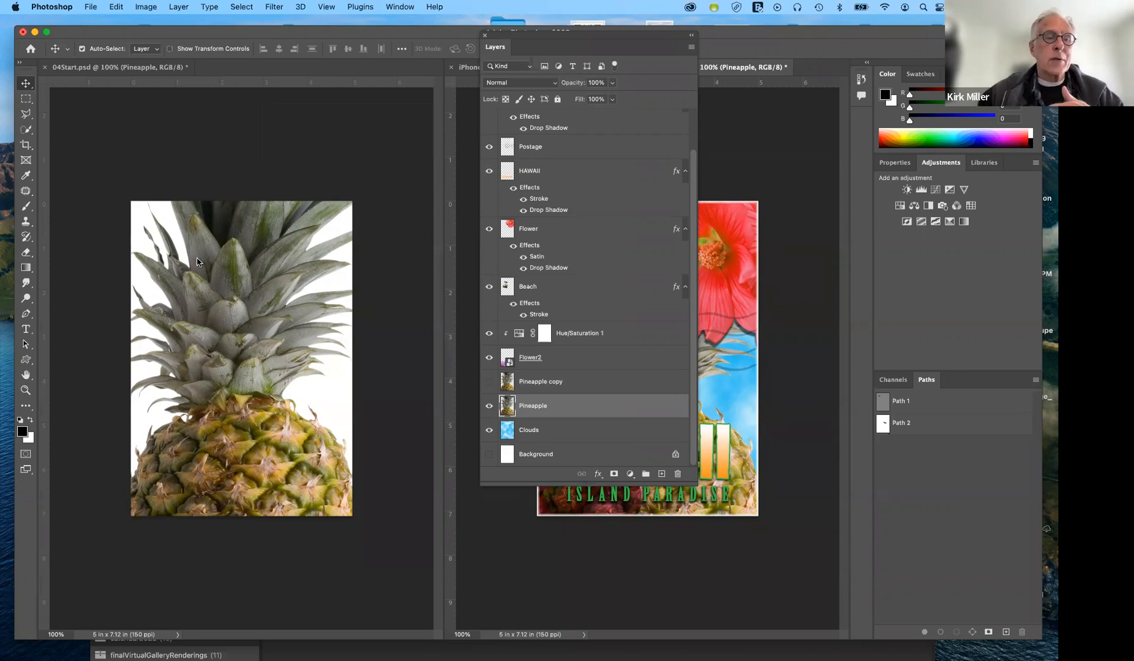
Switch to 04Start.psd and make a rectangular marquee selection over the middle of the pineapple's fruit body on the Pineapple layer.
click(28, 114)
right_click(28, 114)
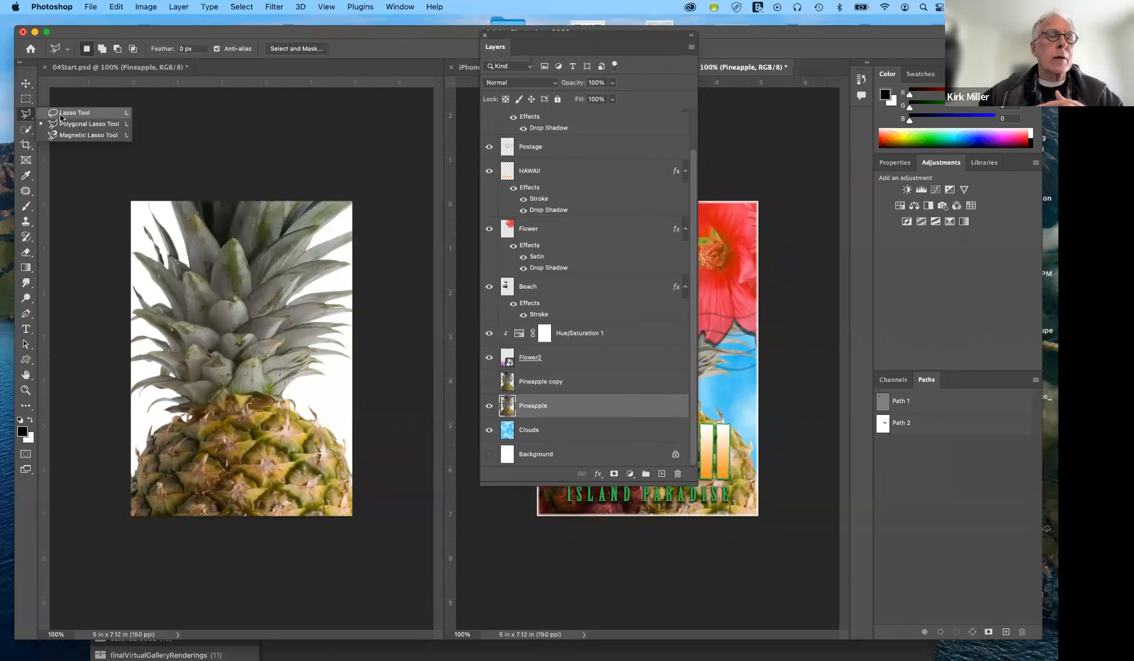
click(27, 130)
click(27, 99)
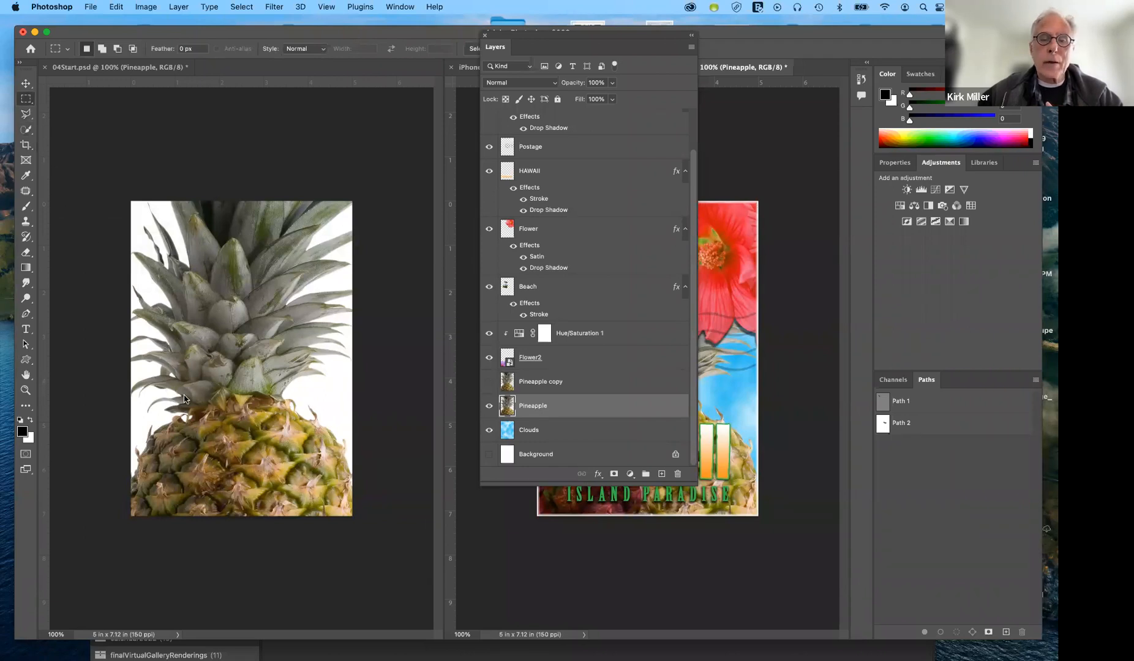
click(188, 435)
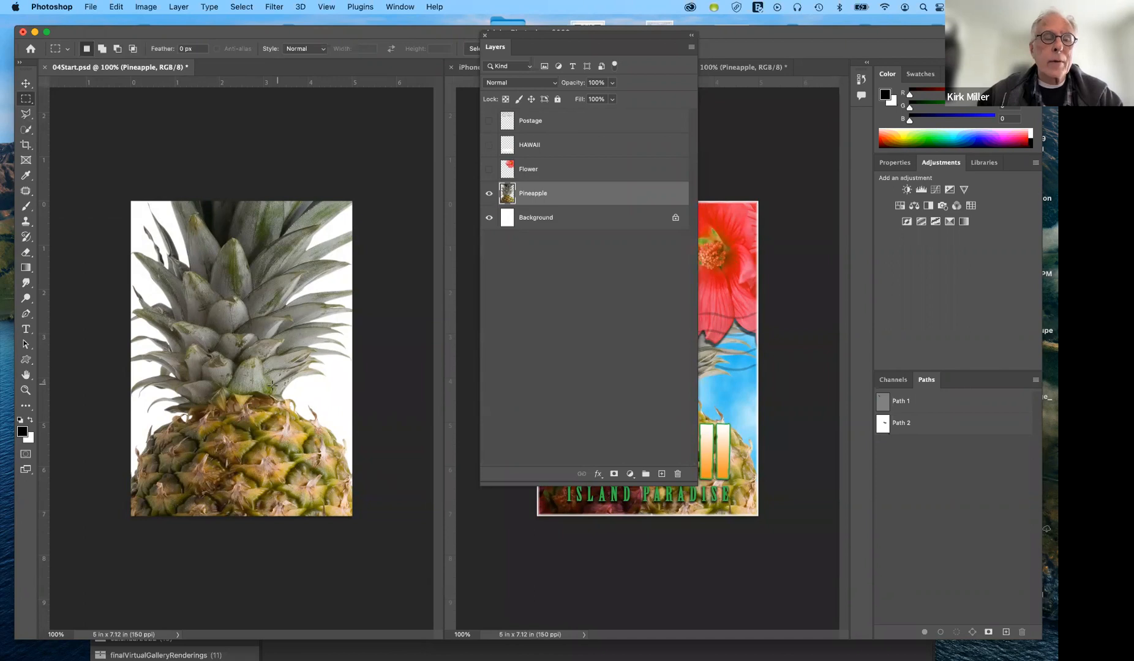
drag(198, 419, 295, 492)
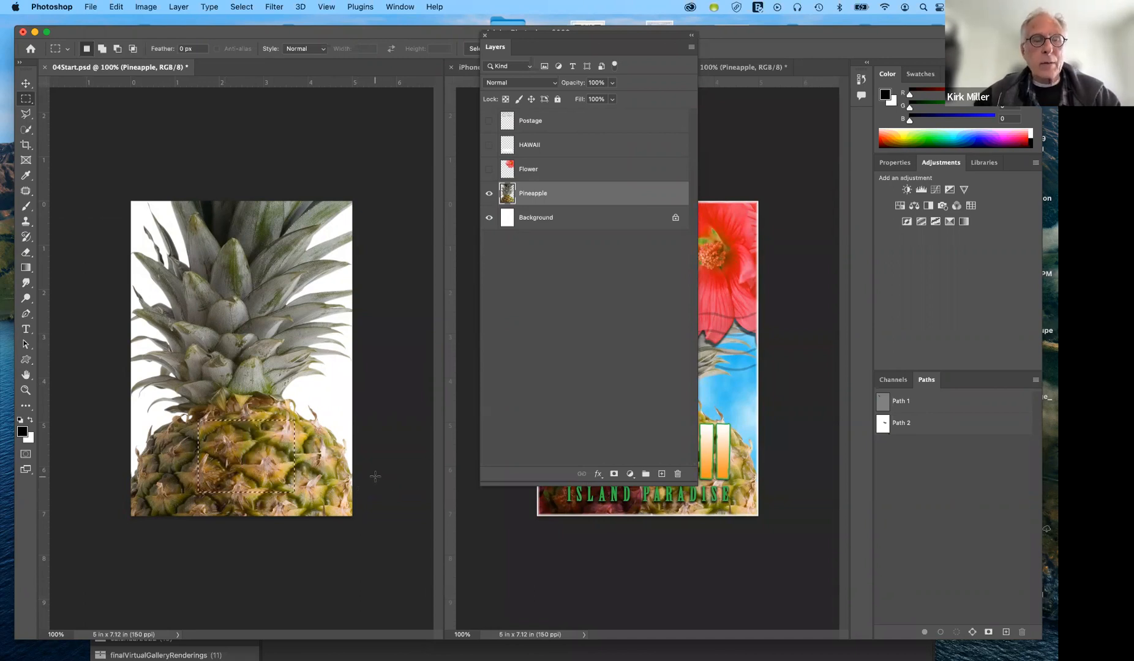
Try moving the selected pineapple pixels up onto the leaves, and undo the move.
click(25, 84)
drag(262, 461, 265, 361)
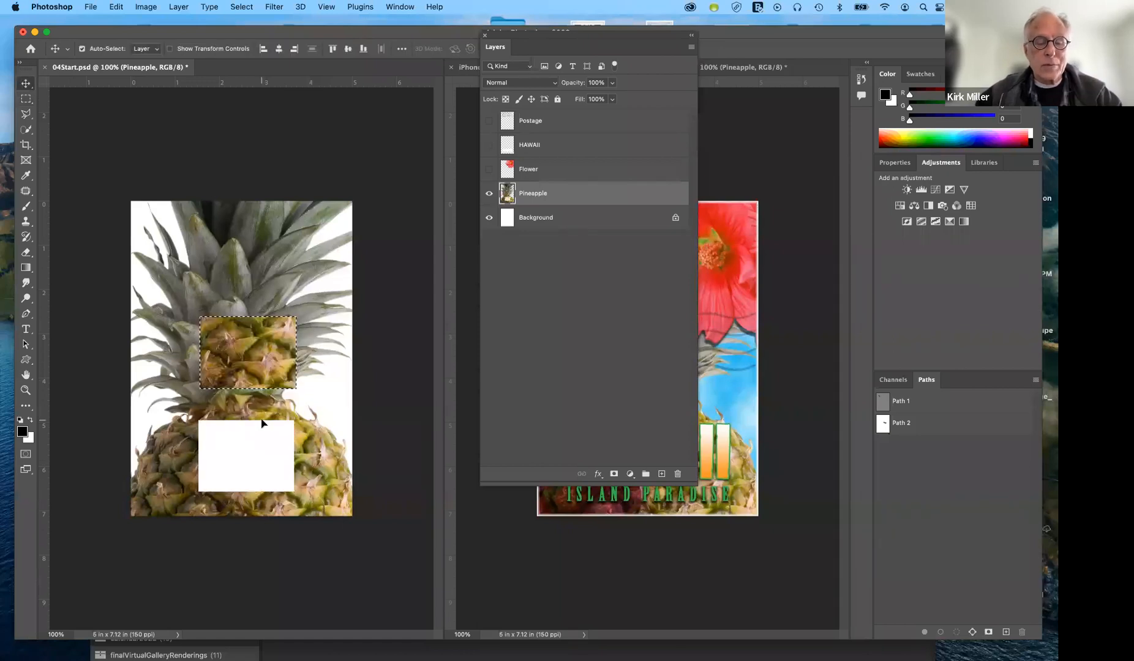
key(super+z)
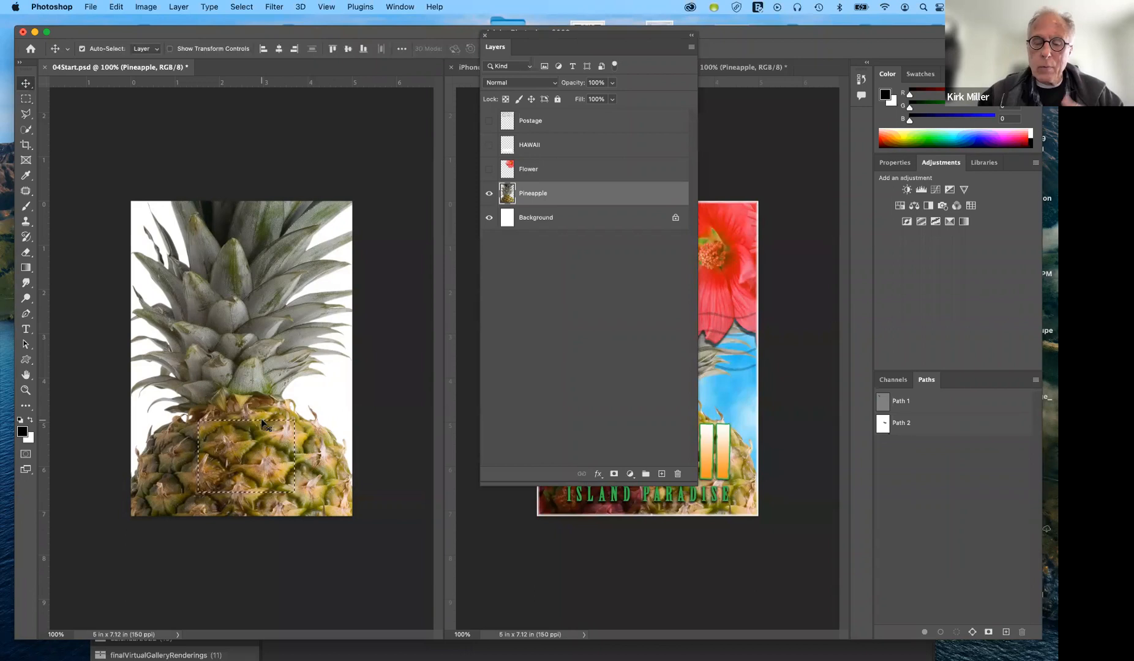
Try copying the selected pineapple area to its own layer, view it with the Pineapple layer hidden, and undo back to the selection.
key(super)
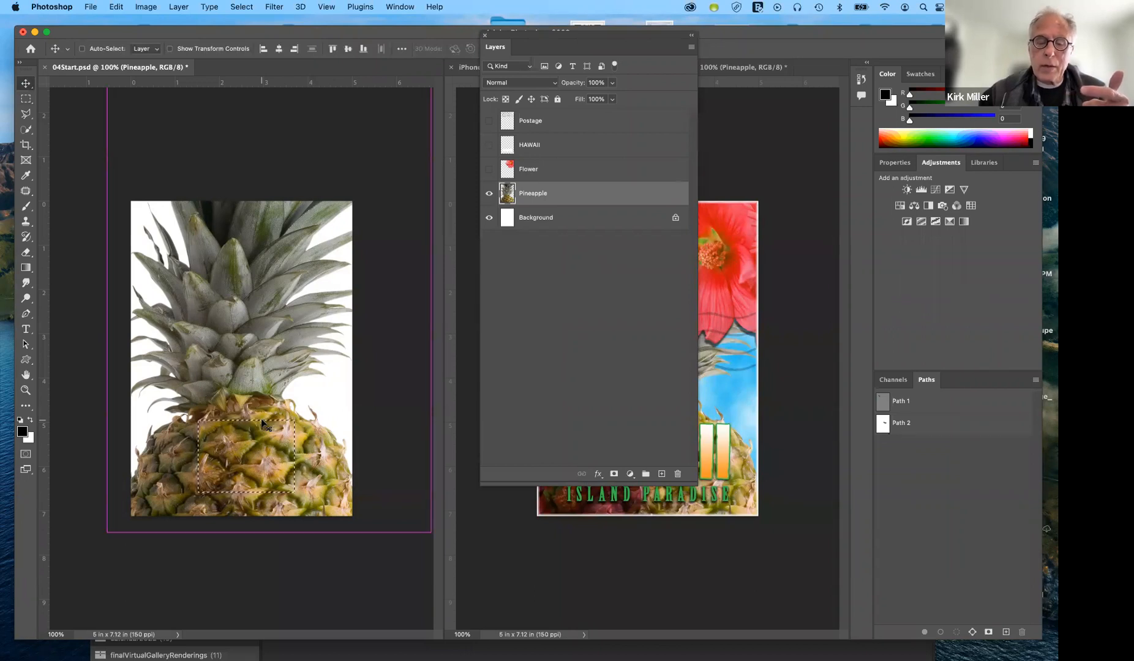
key(super+j)
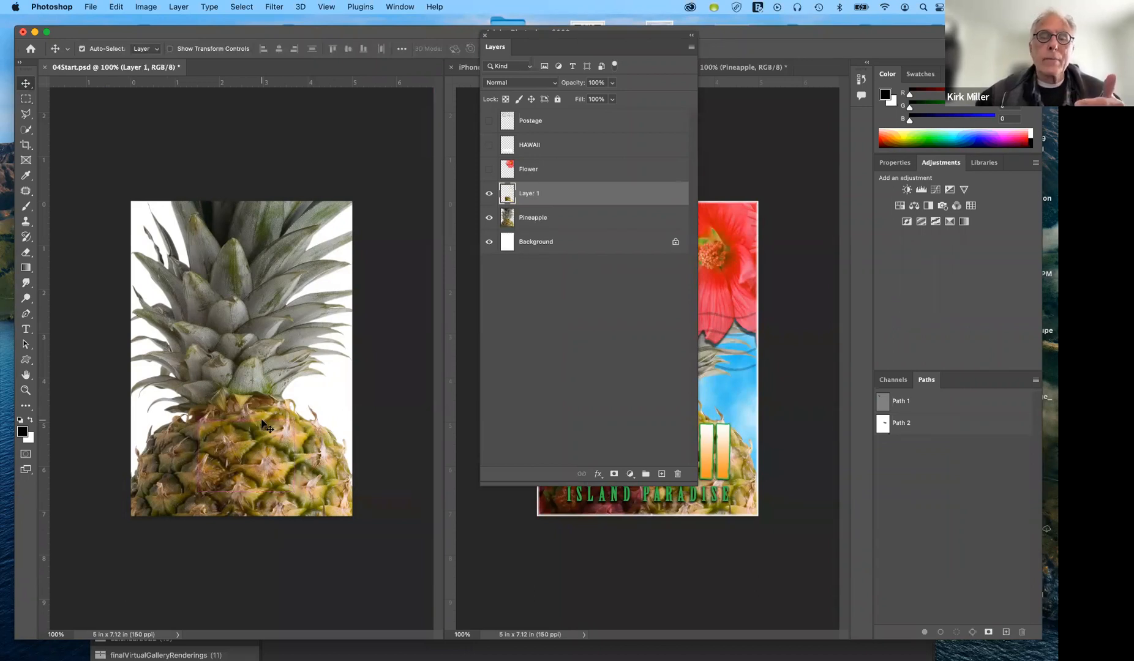
click(489, 218)
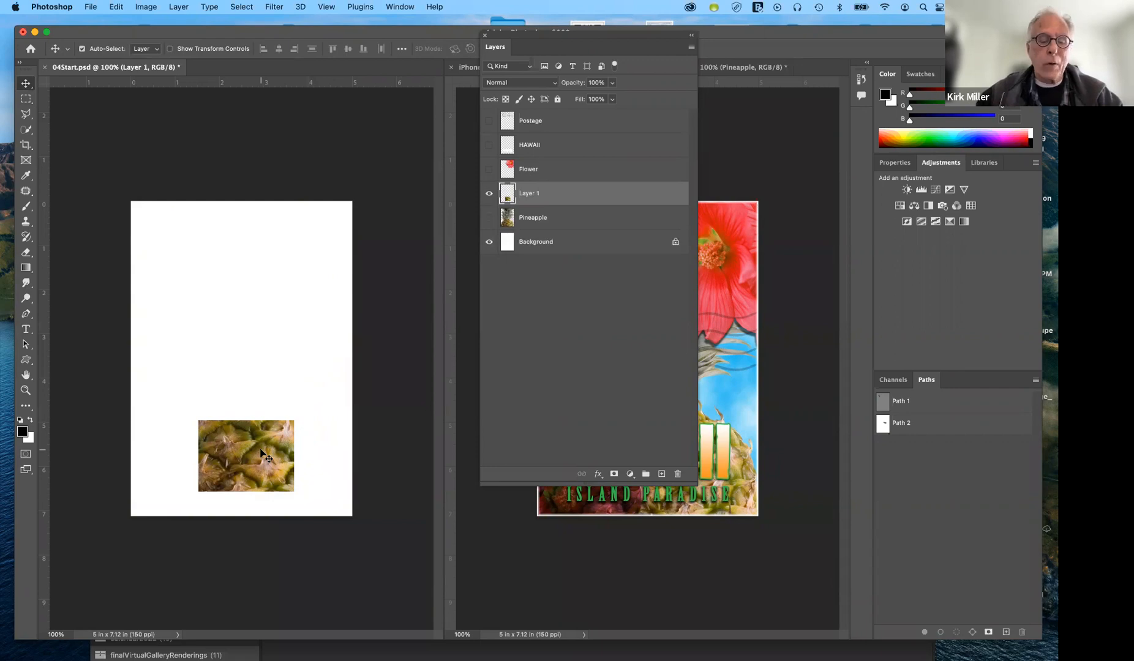
key(super+z)
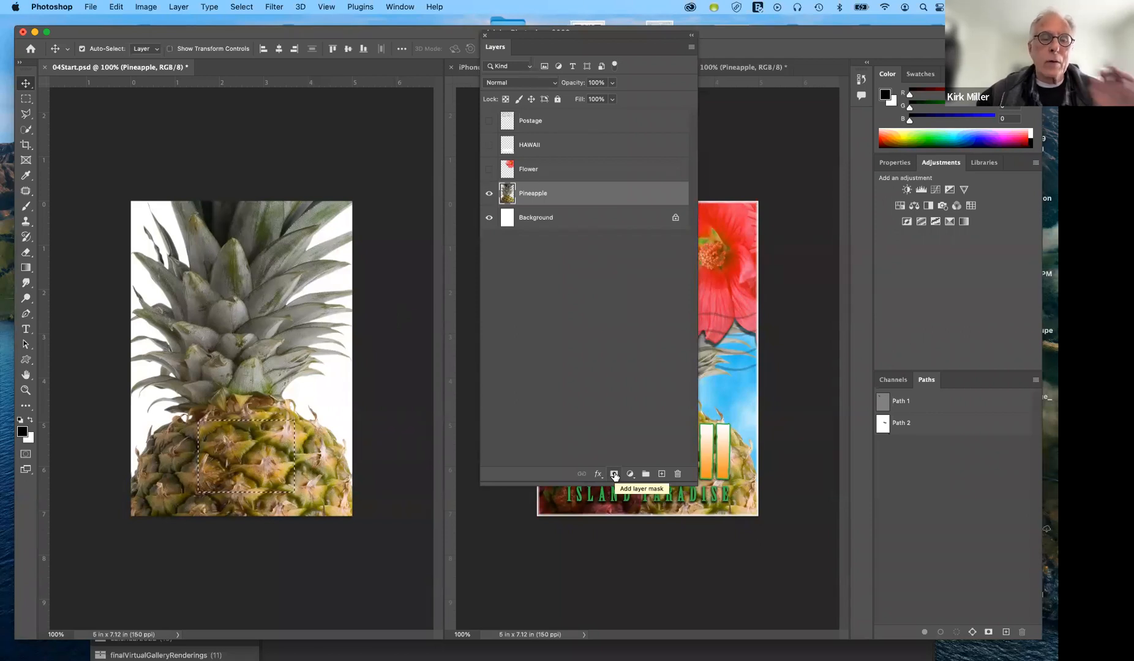
Try masking the Pineapple layer with the rectangular selection, and delete the layer mask without applying it.
click(615, 475)
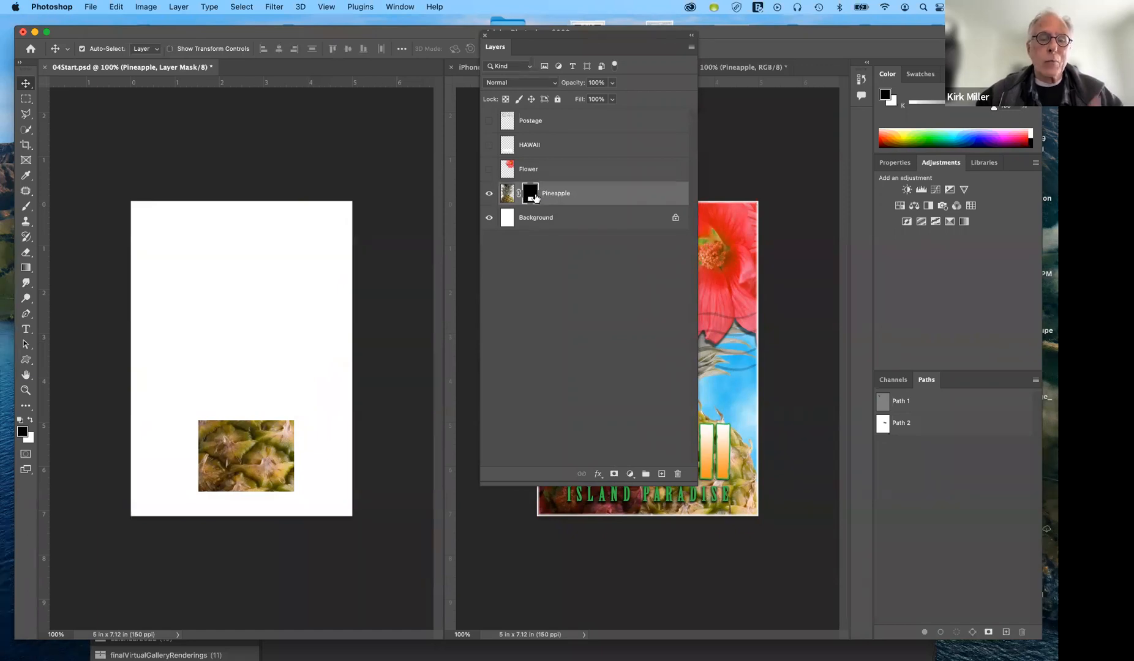
drag(600, 236, 678, 471)
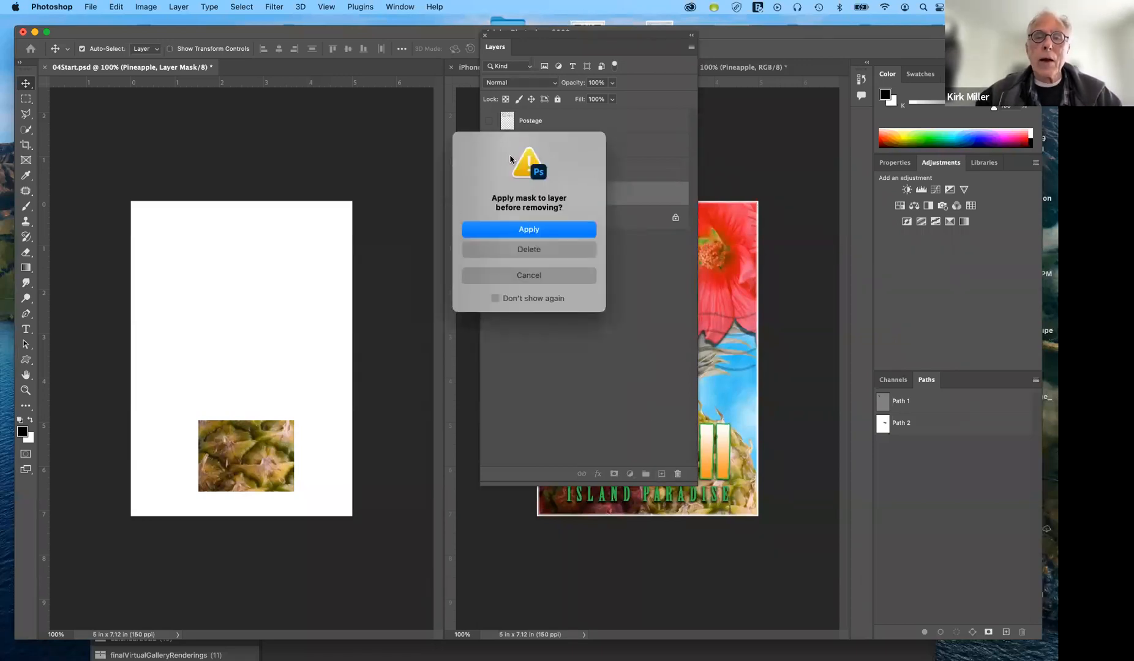
click(552, 249)
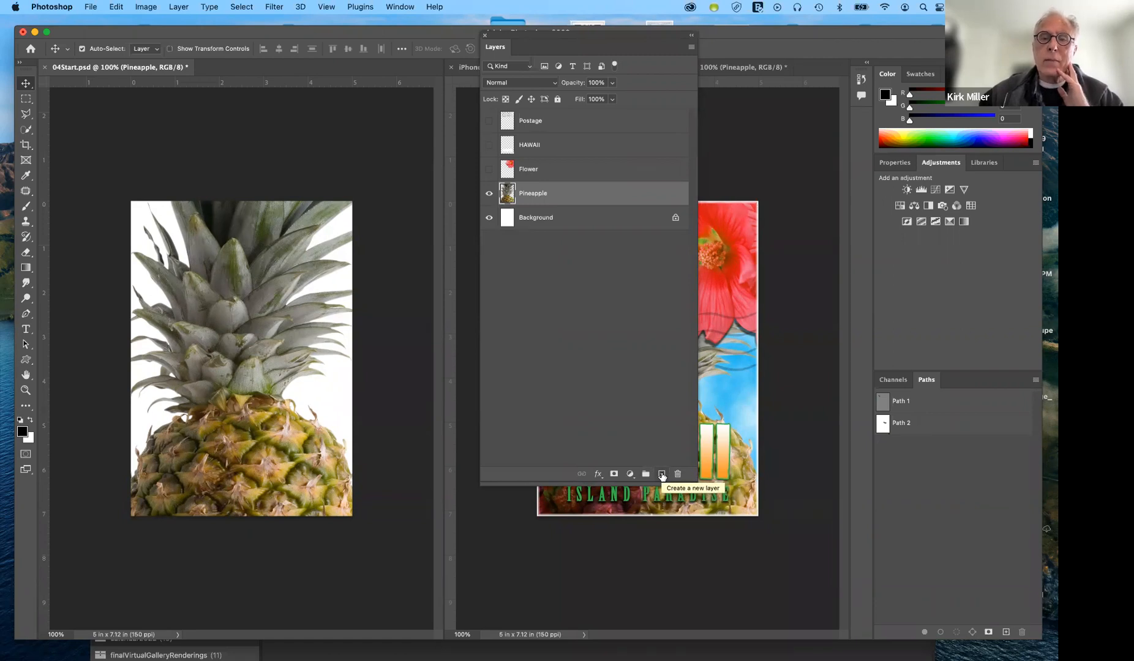
Try adding a new blank layer above Pineapple, and delete it.
click(662, 474)
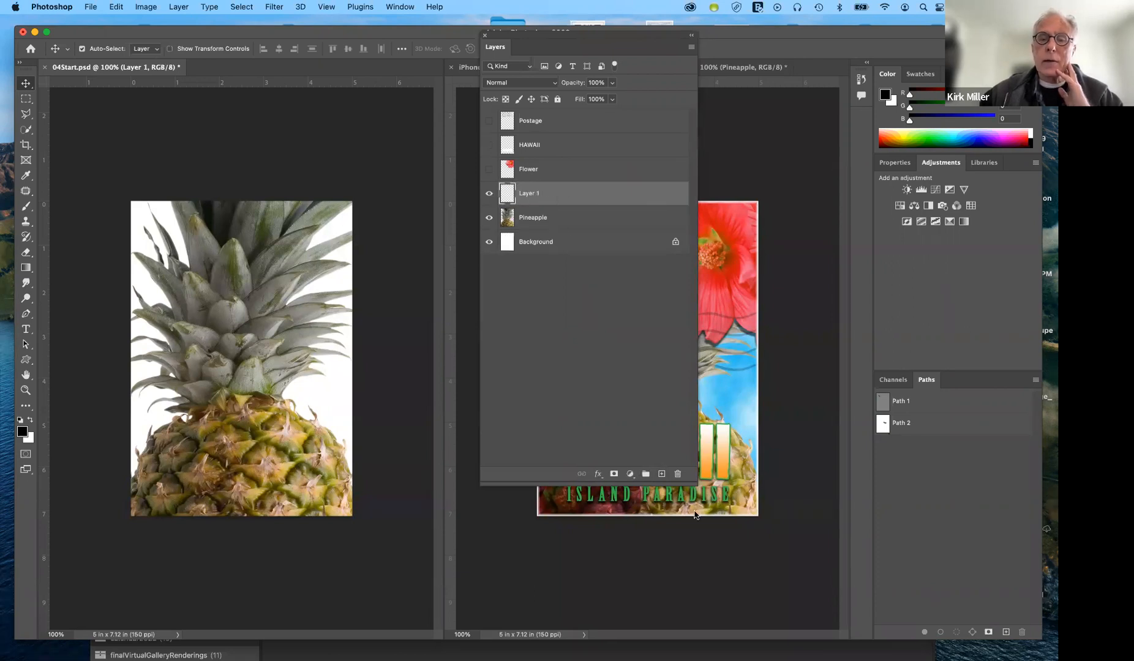
click(678, 475)
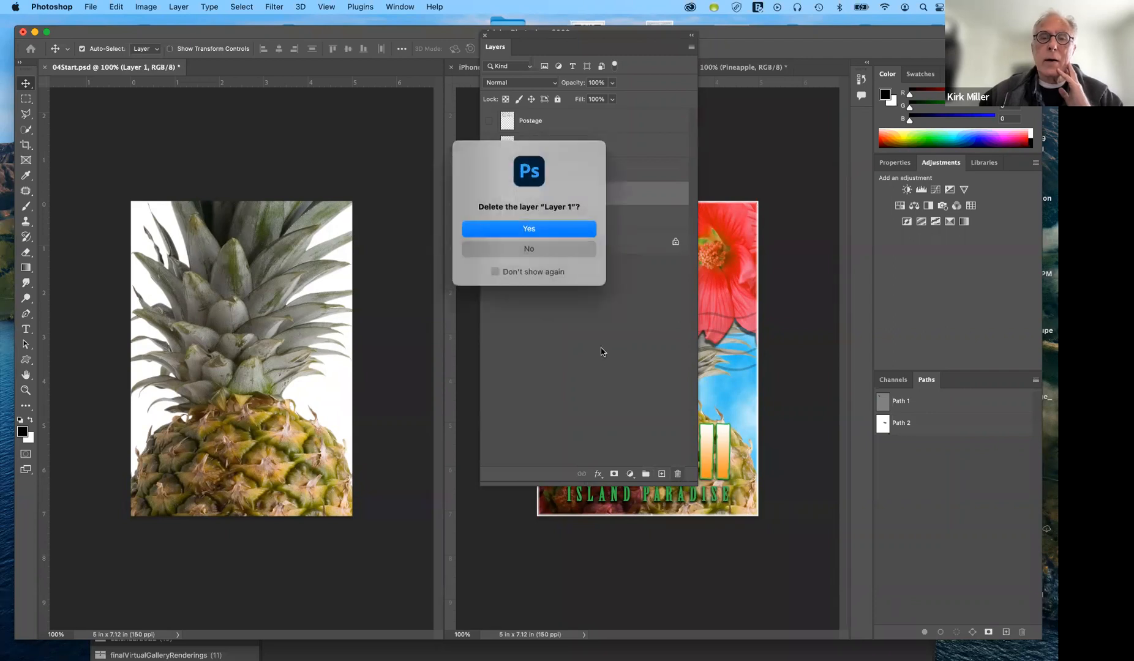
click(530, 230)
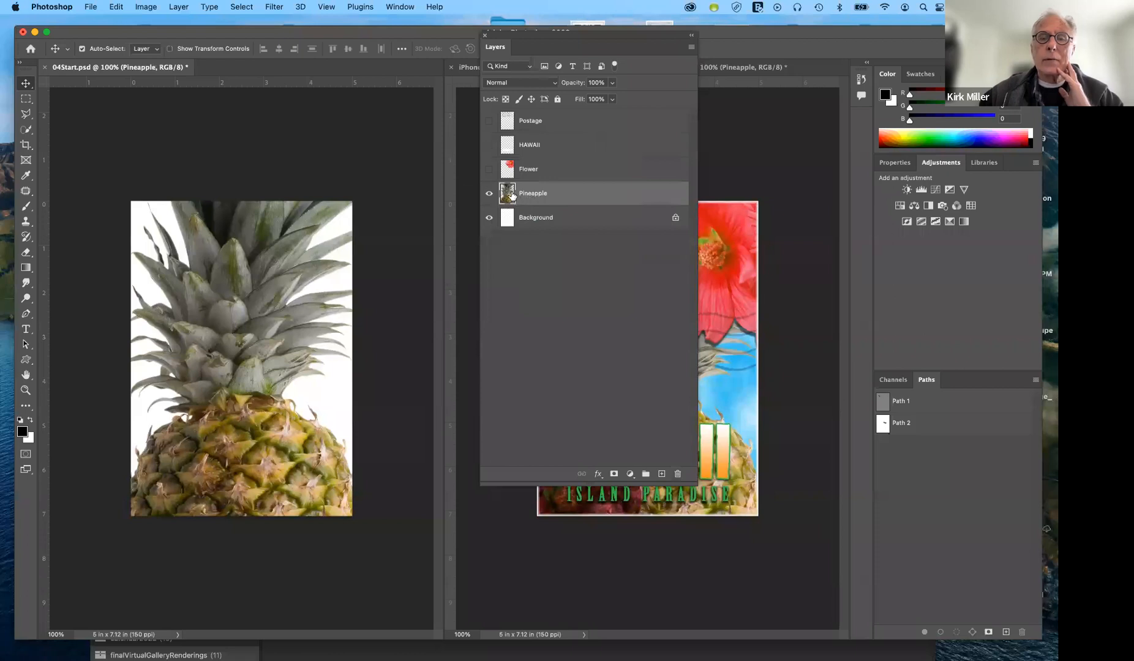
Try duplicating the Pineapple layer in two different ways, deleting the copy each time.
drag(514, 194, 663, 467)
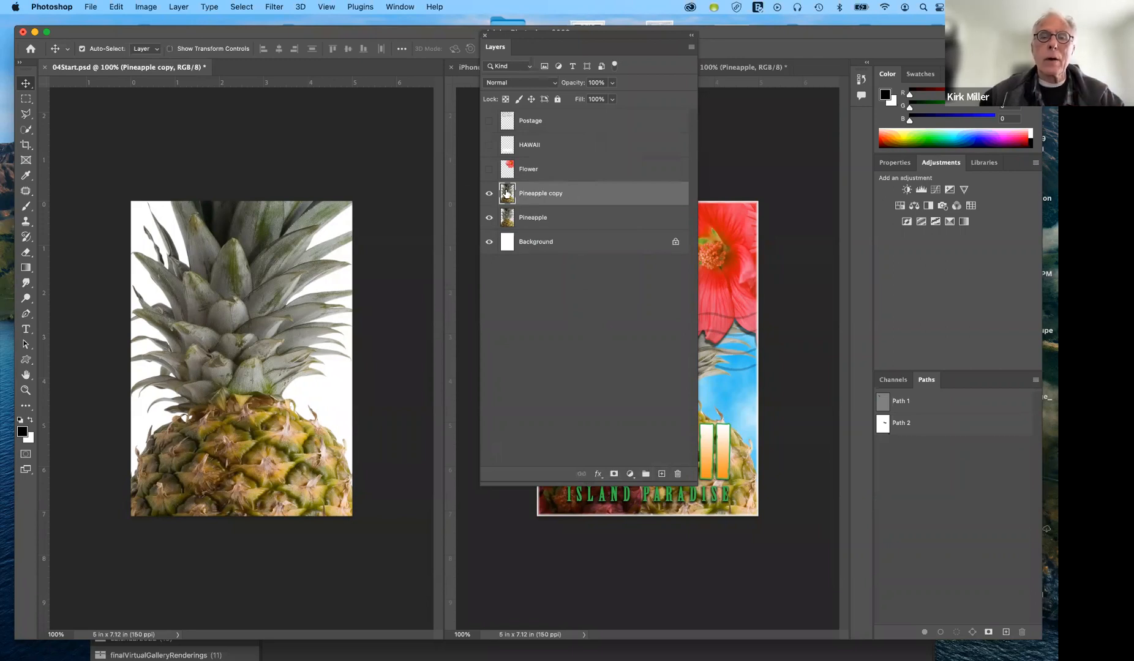
drag(506, 193, 678, 475)
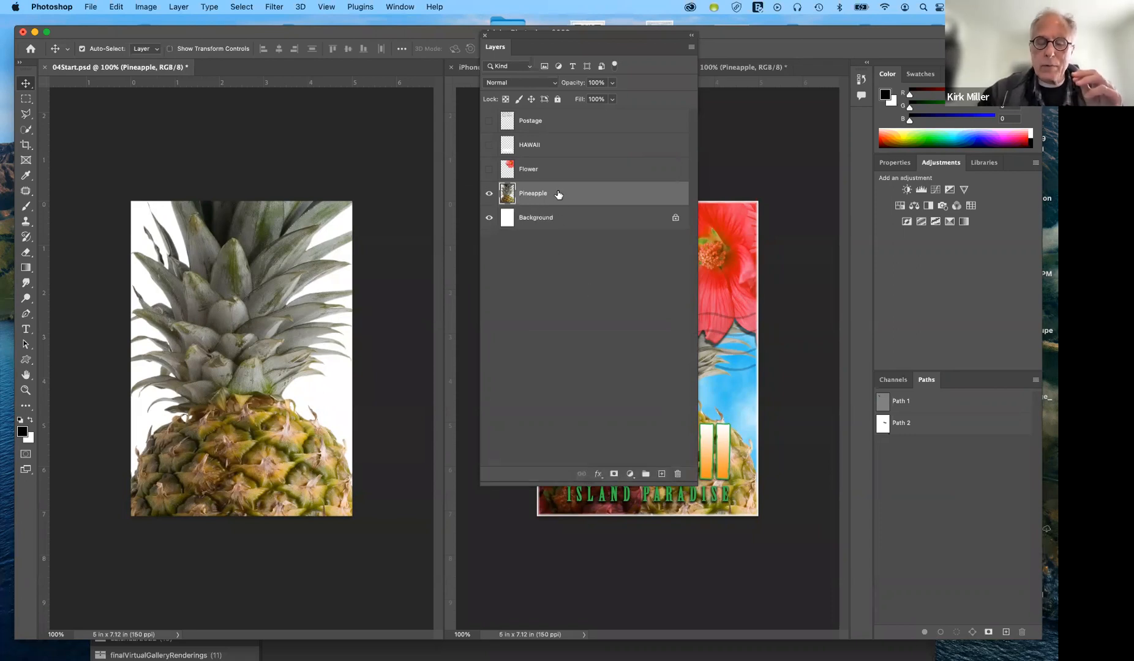
key(super+j)
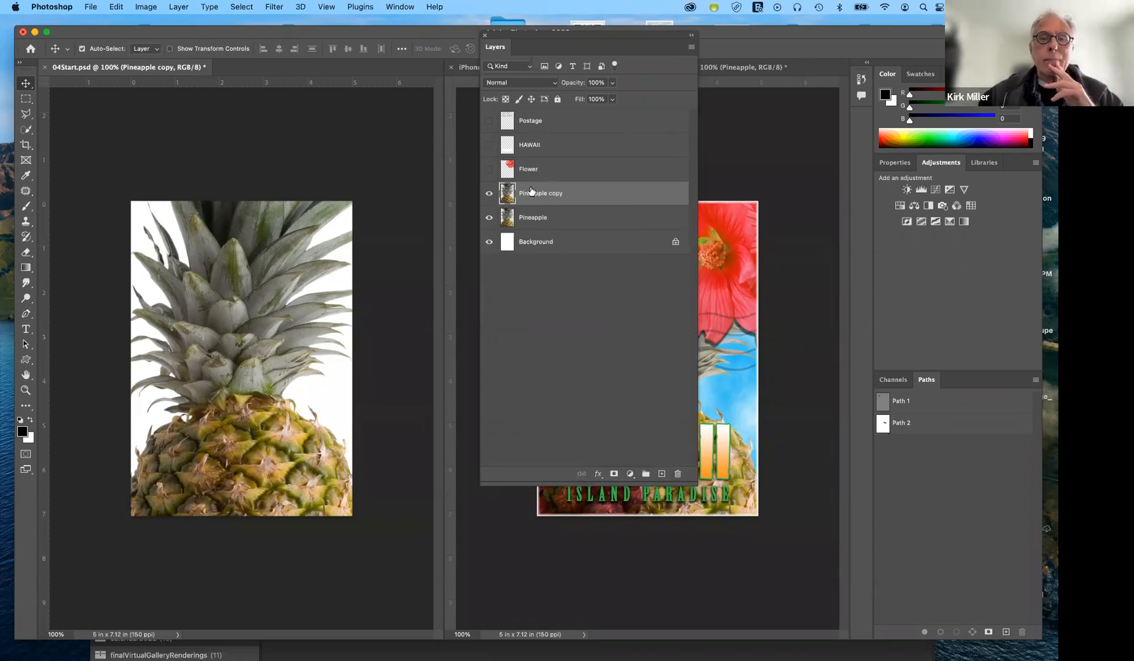
drag(508, 193, 678, 474)
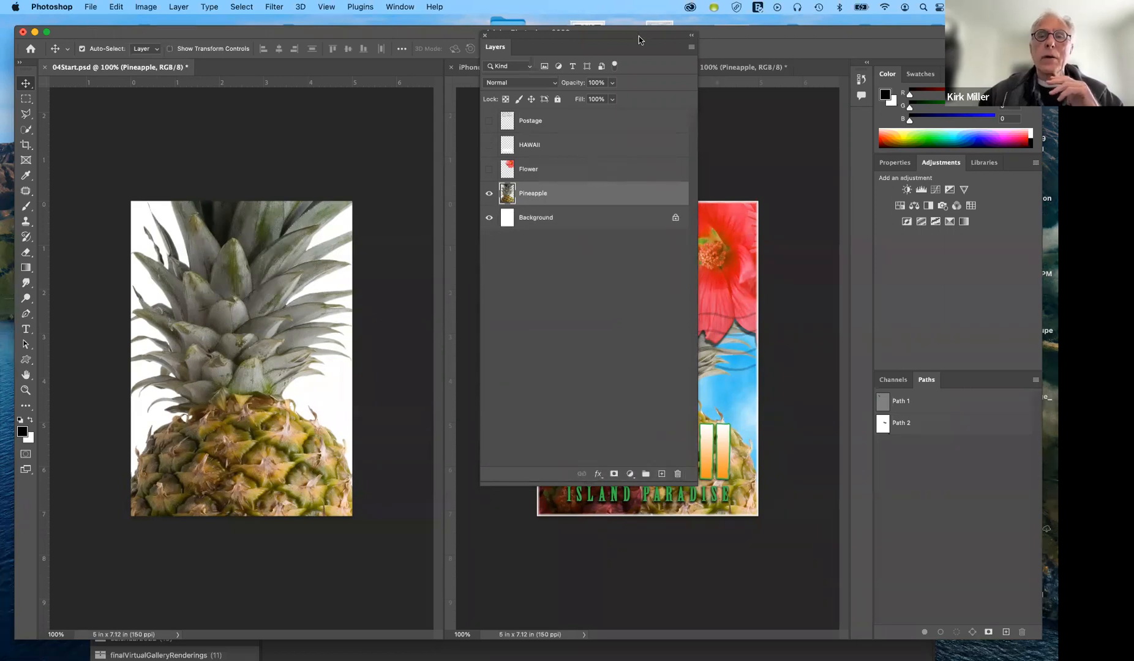
Dock the Layers panel with Channels and Paths, and make the Postage layer visible in 04Start.psd.
drag(639, 40, 910, 382)
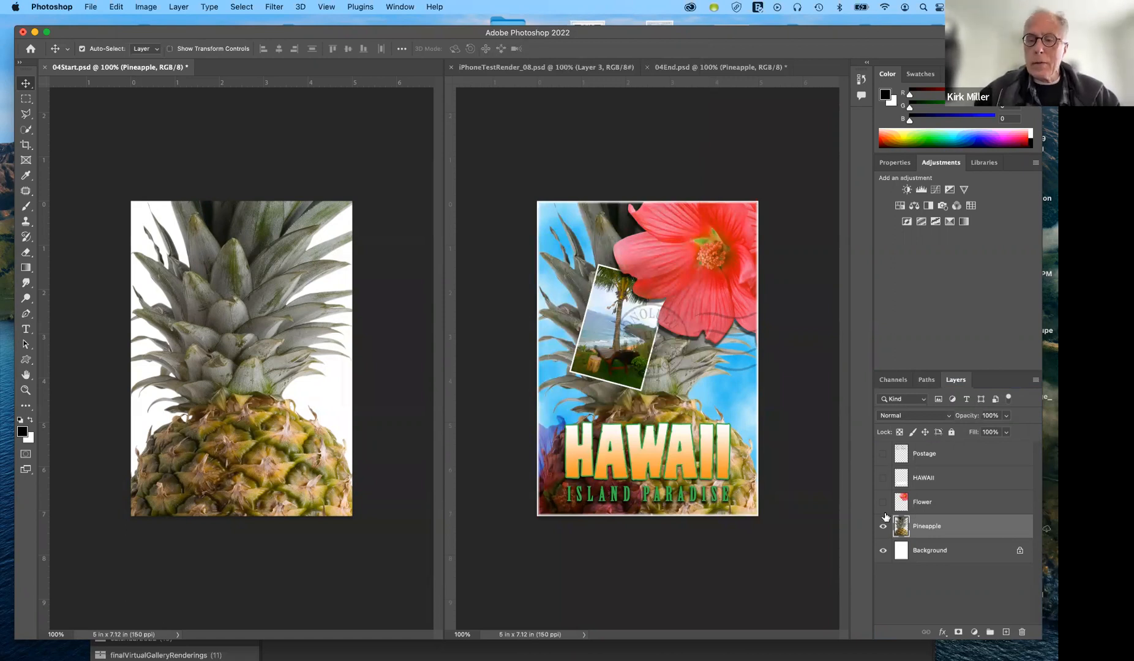
click(884, 454)
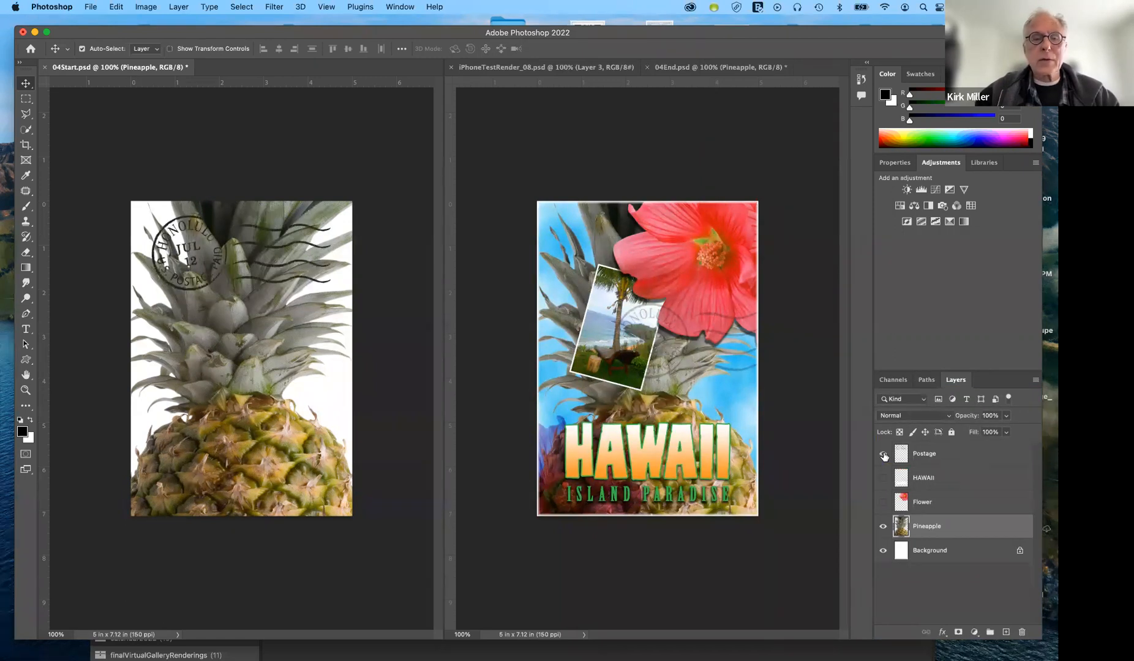
Try twice to move the postmark on the canvas, the second time about 0.81 in across and 1.91 in down, and undo both moves.
drag(198, 251, 208, 307)
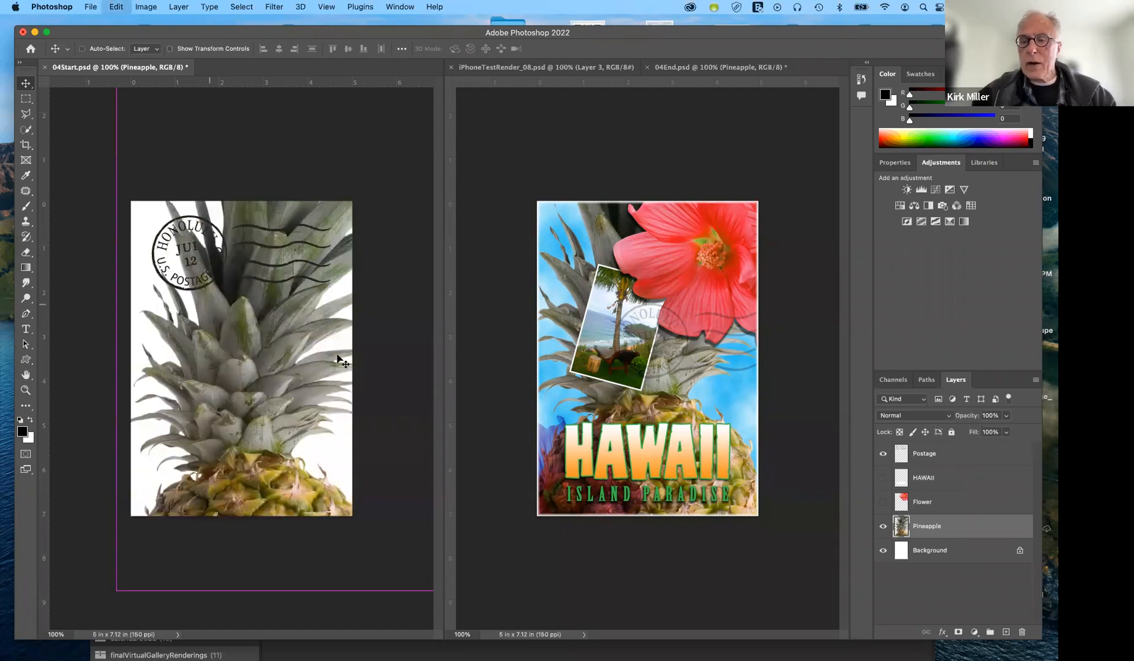
key(super+z)
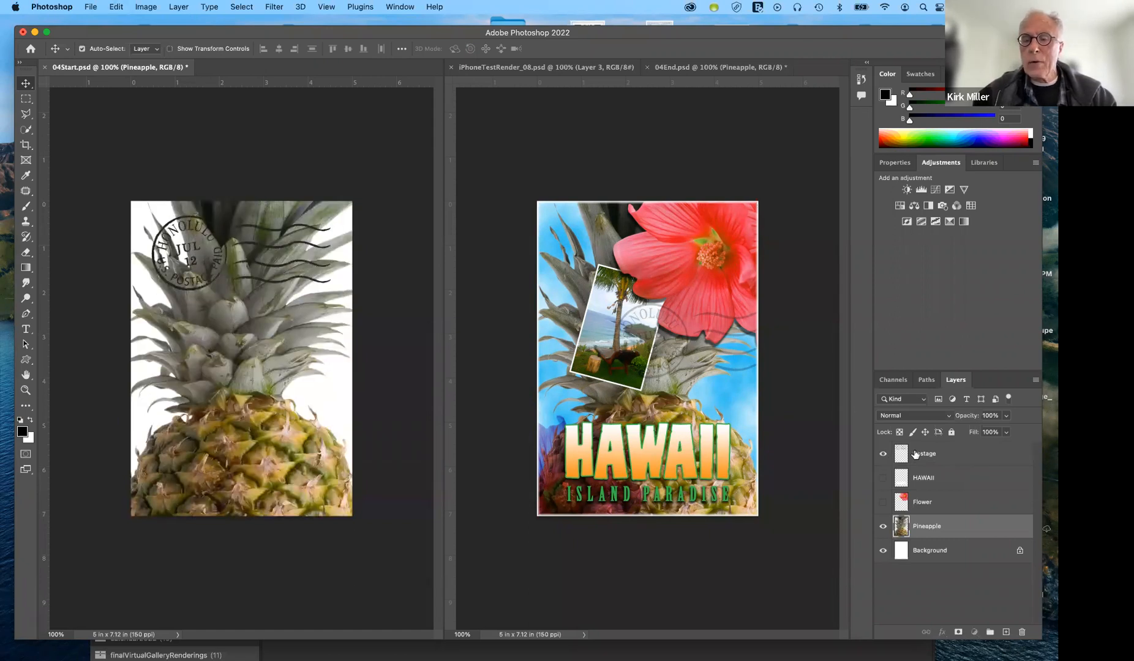
click(906, 449)
drag(203, 269, 239, 352)
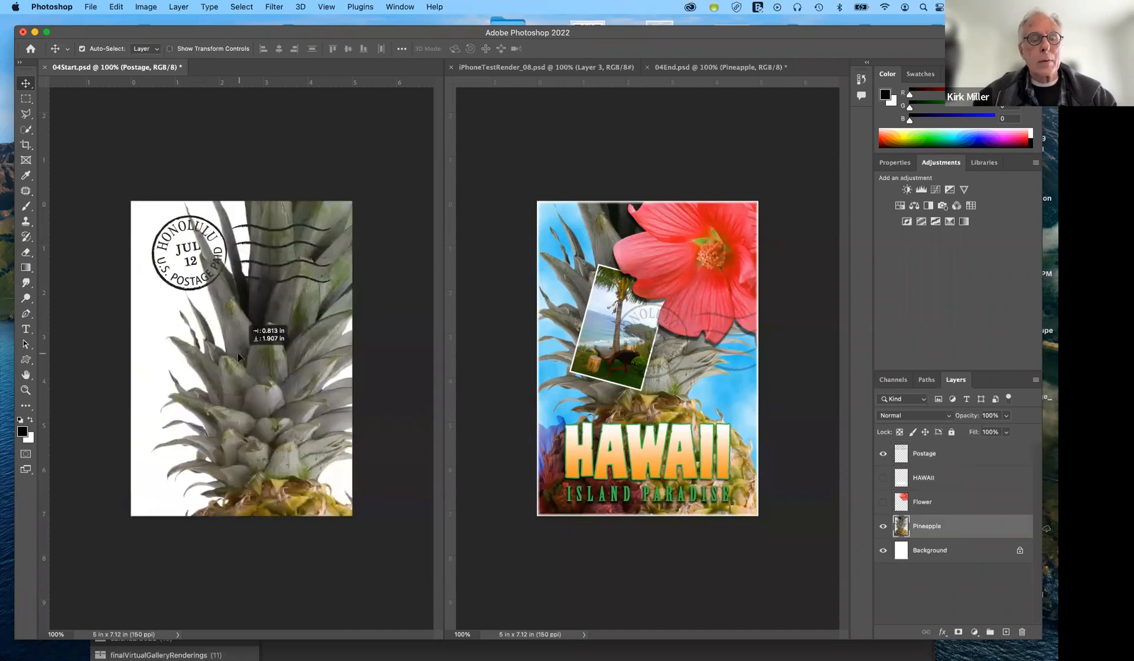
key(super+z)
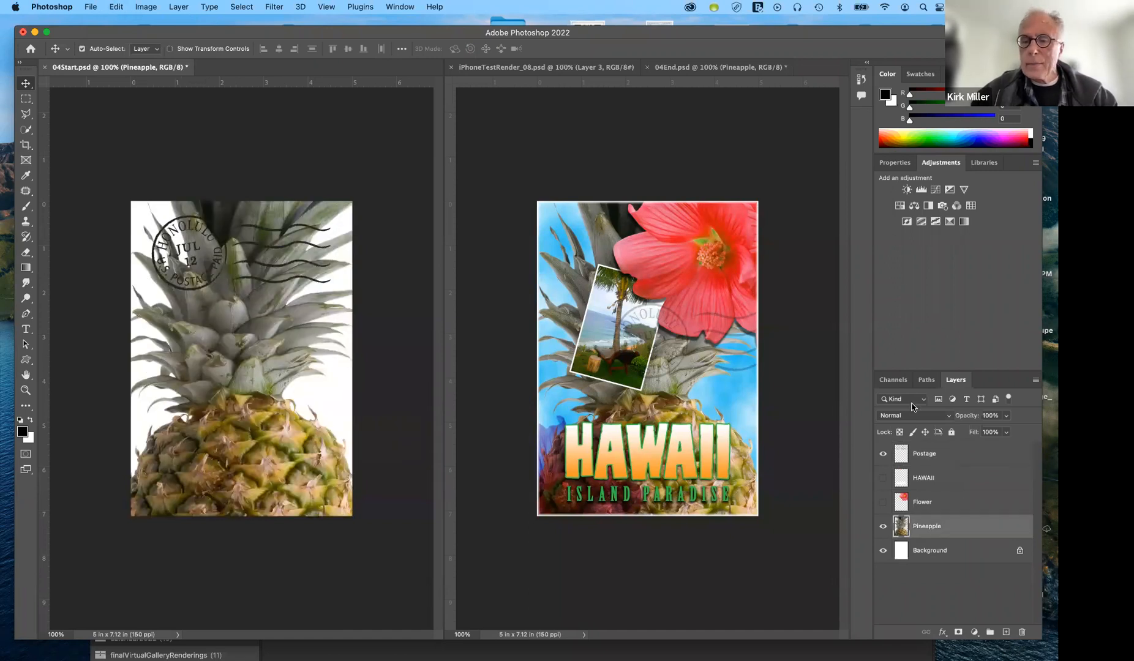
Select the Postage layer.
click(963, 455)
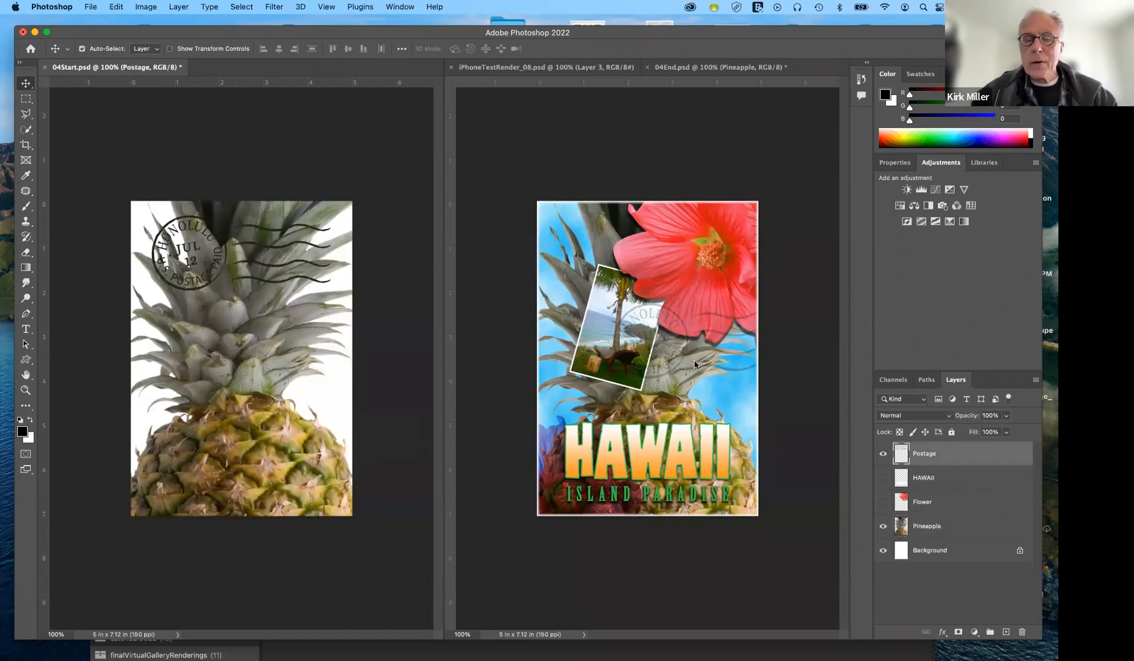
Move the postmark onto the middle of the pineapple leaves so its wavy lines reach the canvas edge, undoing any stray moves.
drag(214, 262, 226, 292)
key(super+z)
drag(321, 282, 373, 355)
drag(256, 341, 242, 333)
key(super+z)
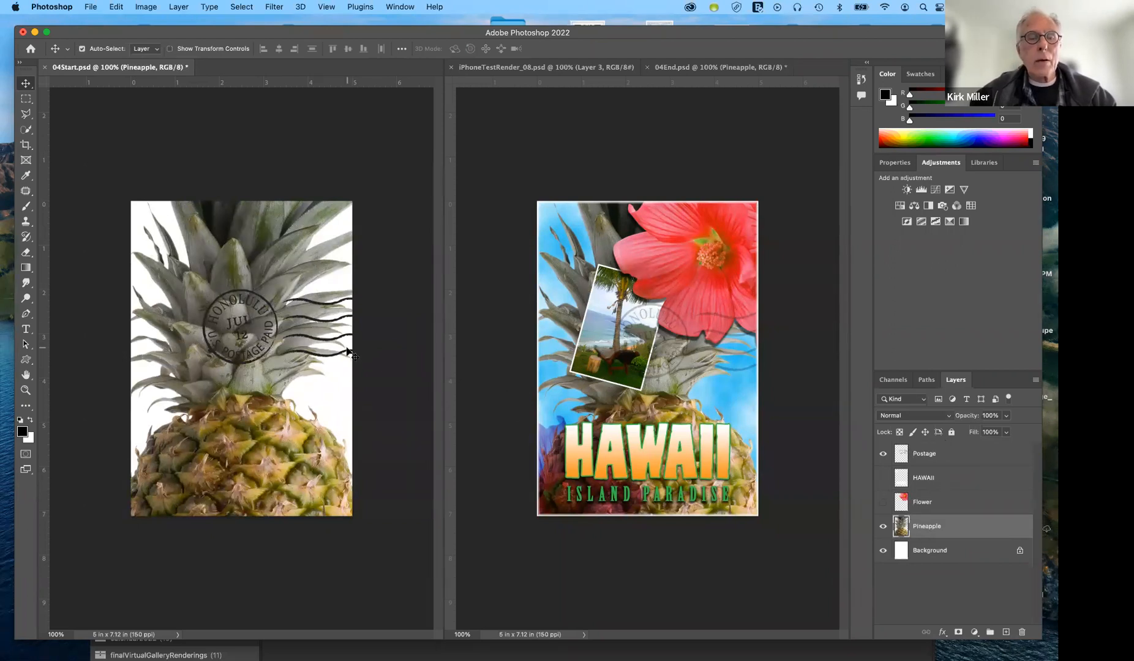
mouse_move(348, 354)
mouse_down()
mouse_move(364, 382)
mouse_move(331, 354)
mouse_move(346, 352)
mouse_move(349, 312)
mouse_move(346, 334)
mouse_up()
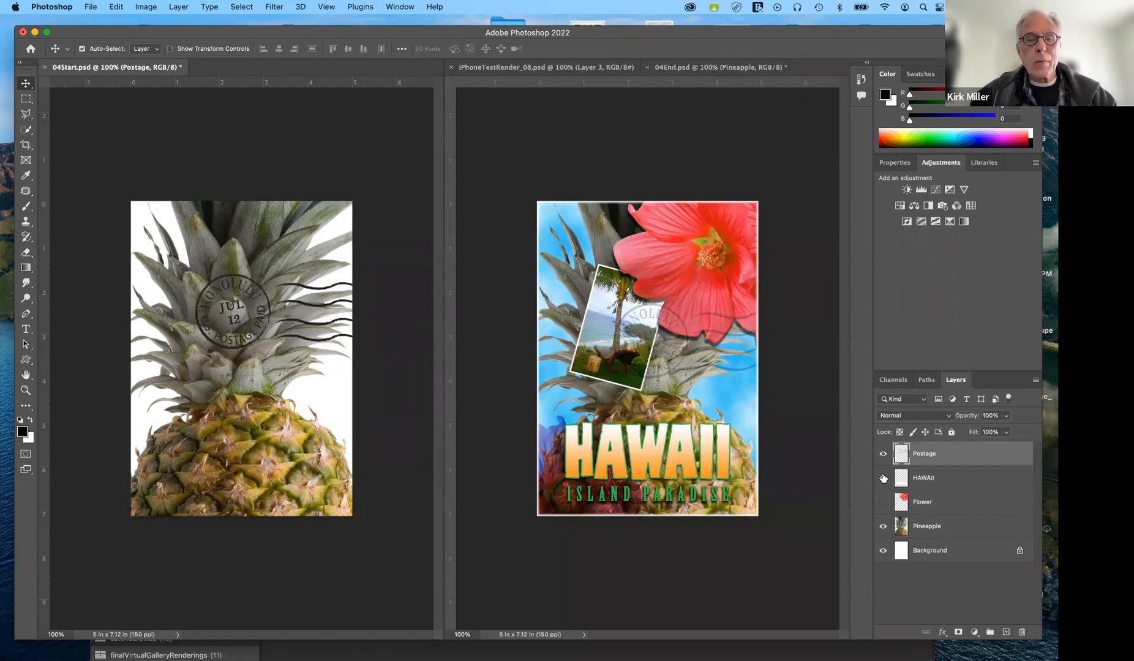
Show and hide the HAWAII layer and the Flower layer in turn to preview their contents.
click(883, 478)
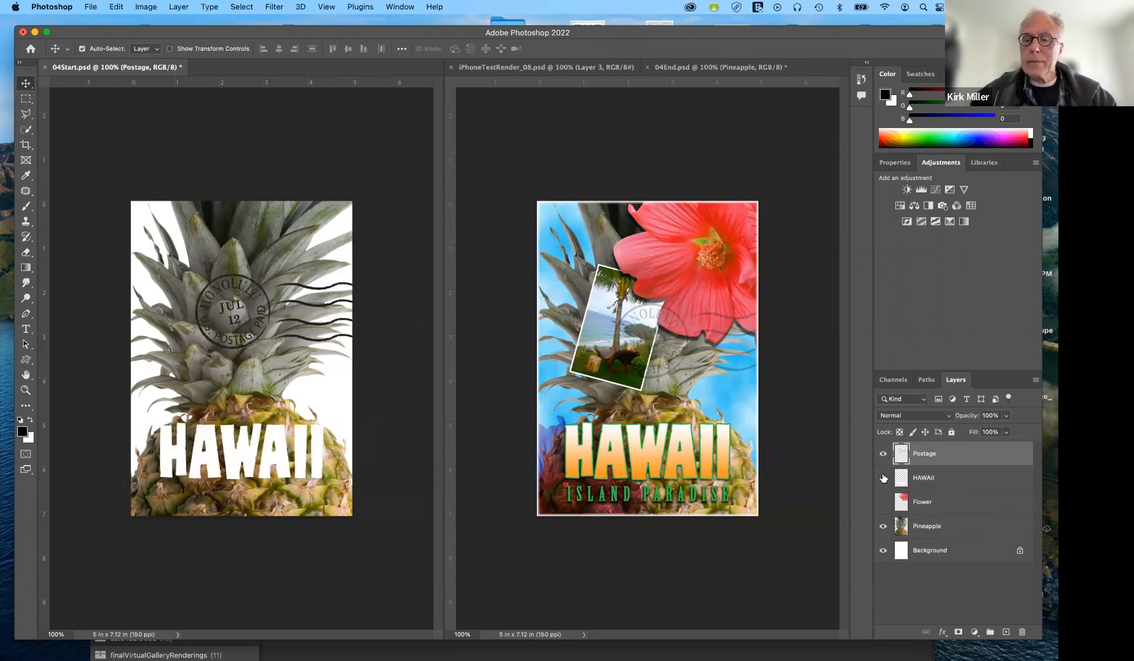
click(883, 477)
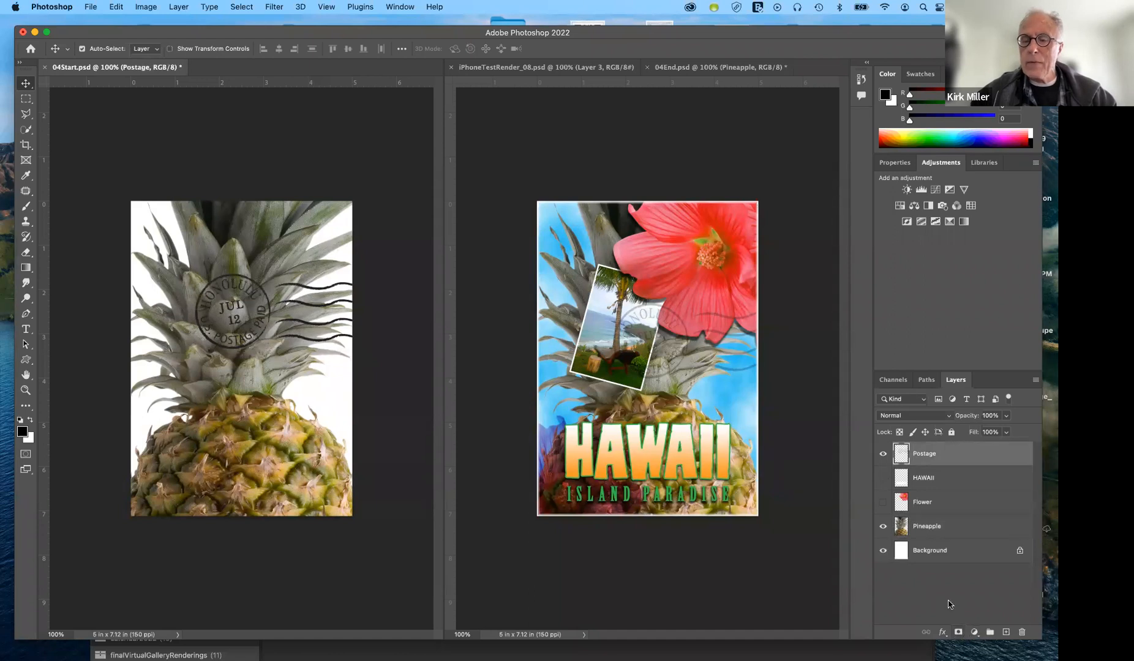
click(902, 530)
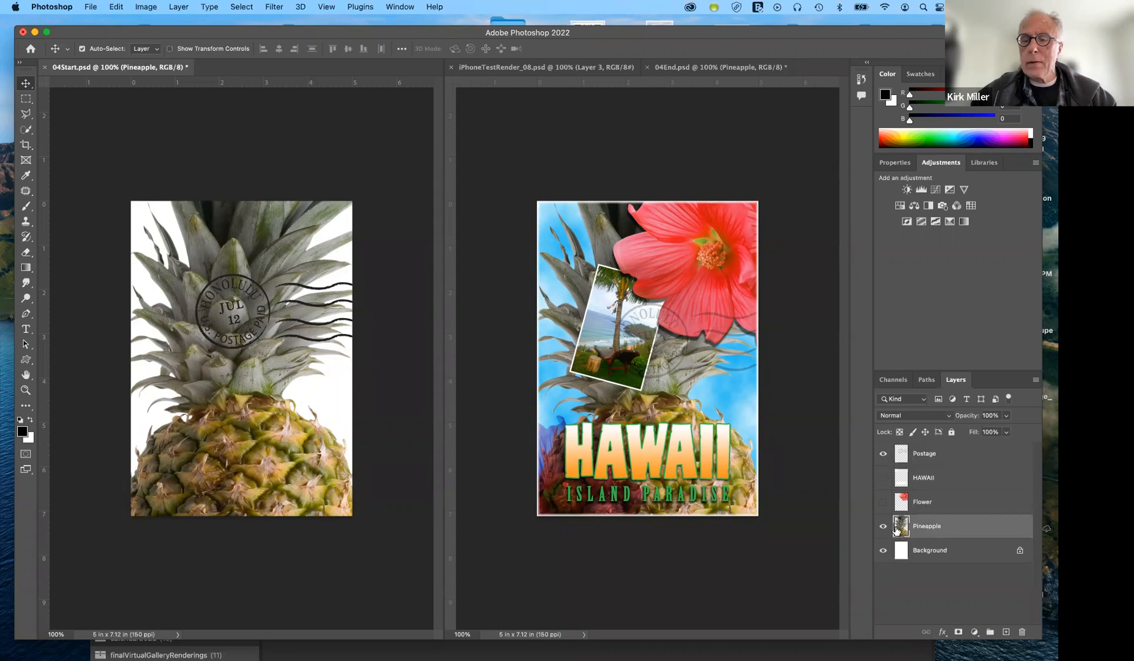
click(906, 502)
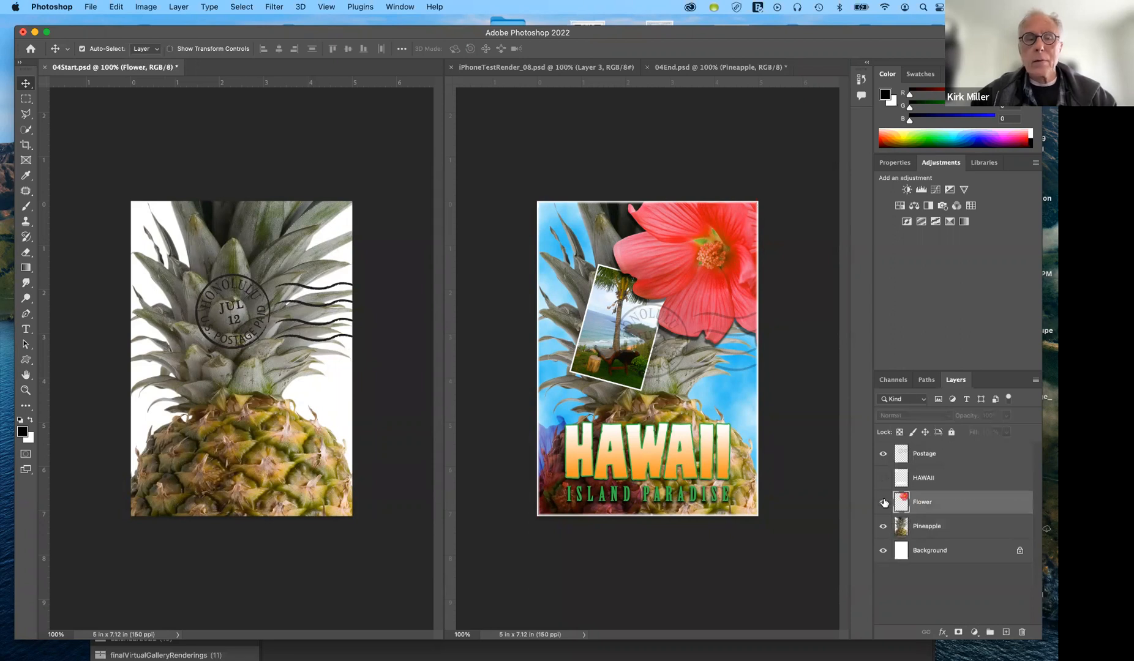
click(883, 502)
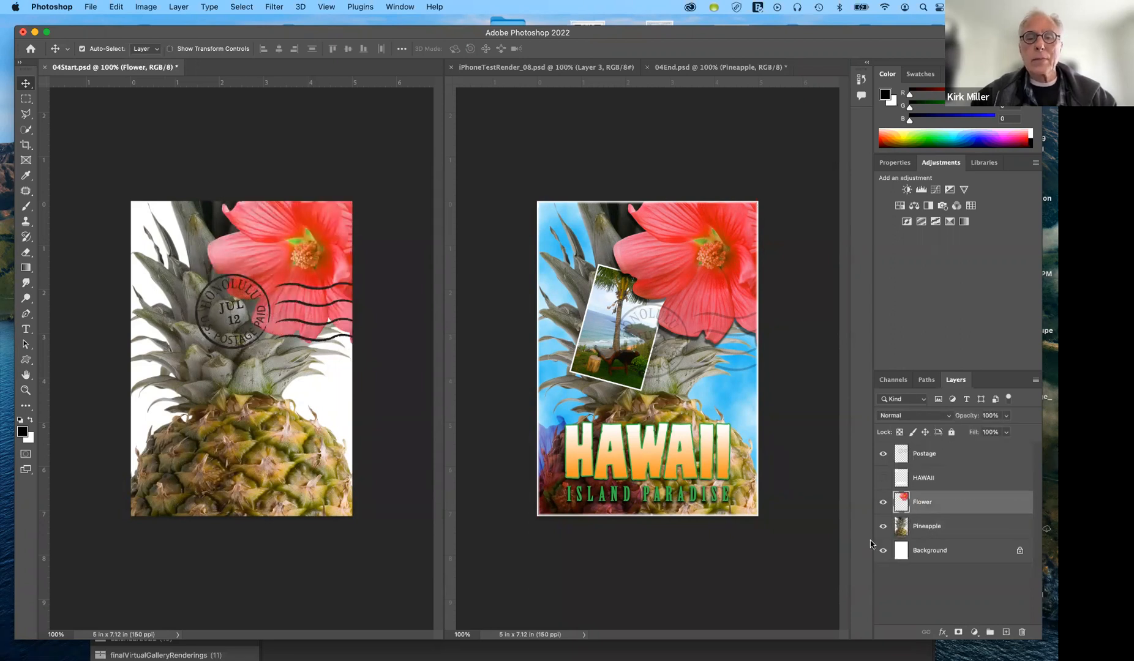
click(883, 503)
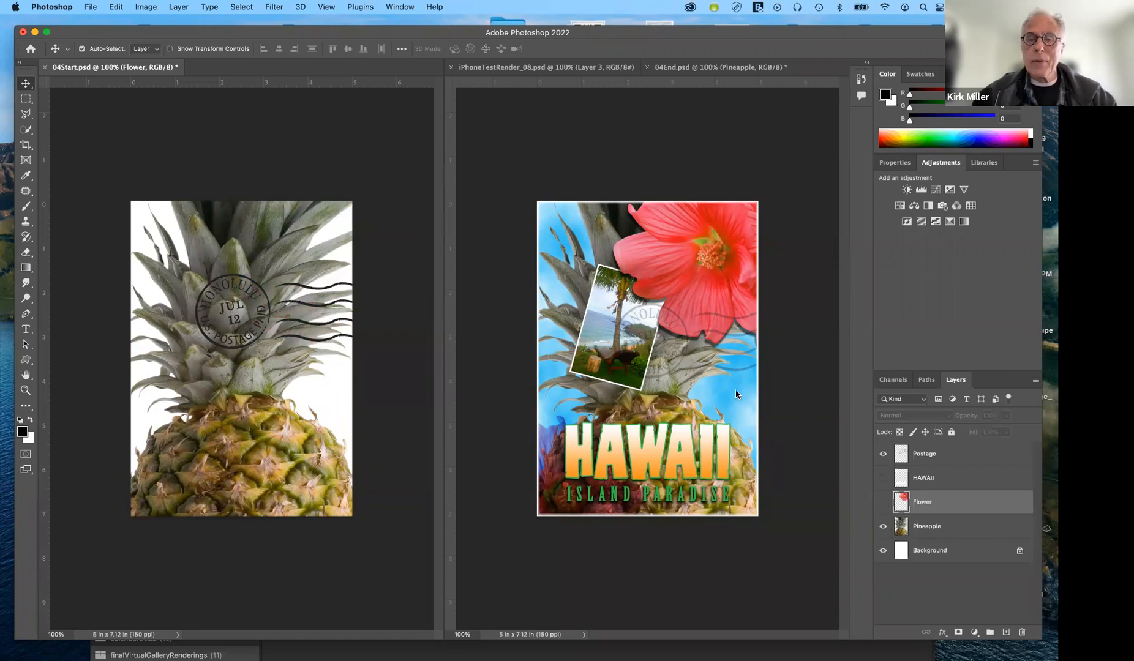
Duplicate the Background layer and rename the copy as clouds.
click(940, 527)
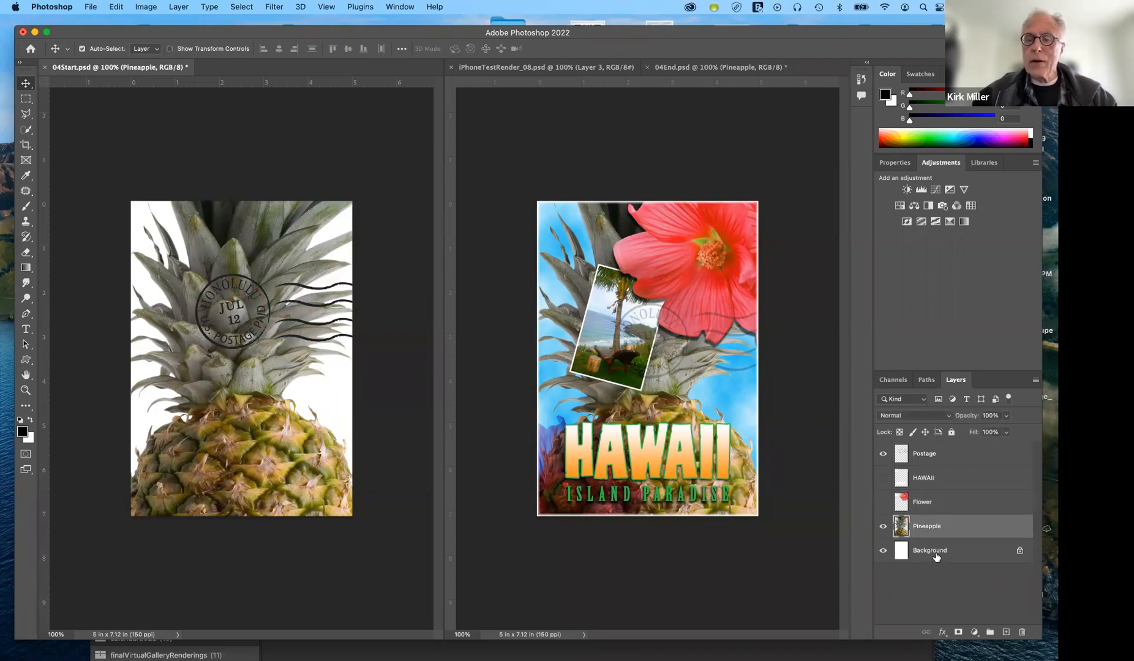
click(935, 553)
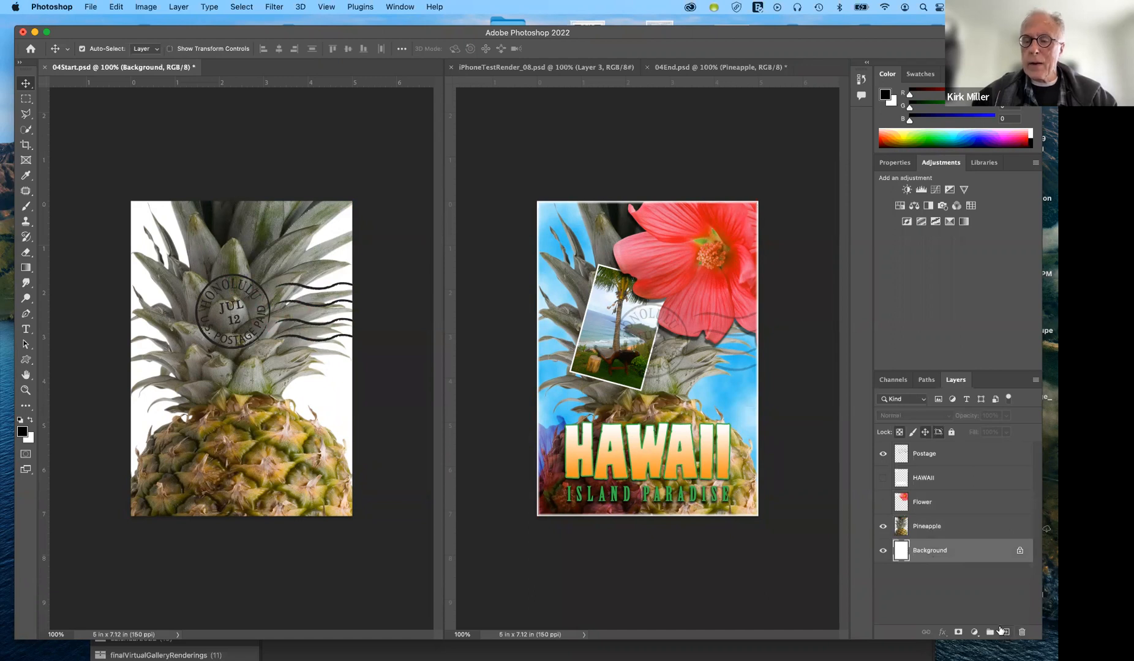
drag(977, 553, 1006, 626)
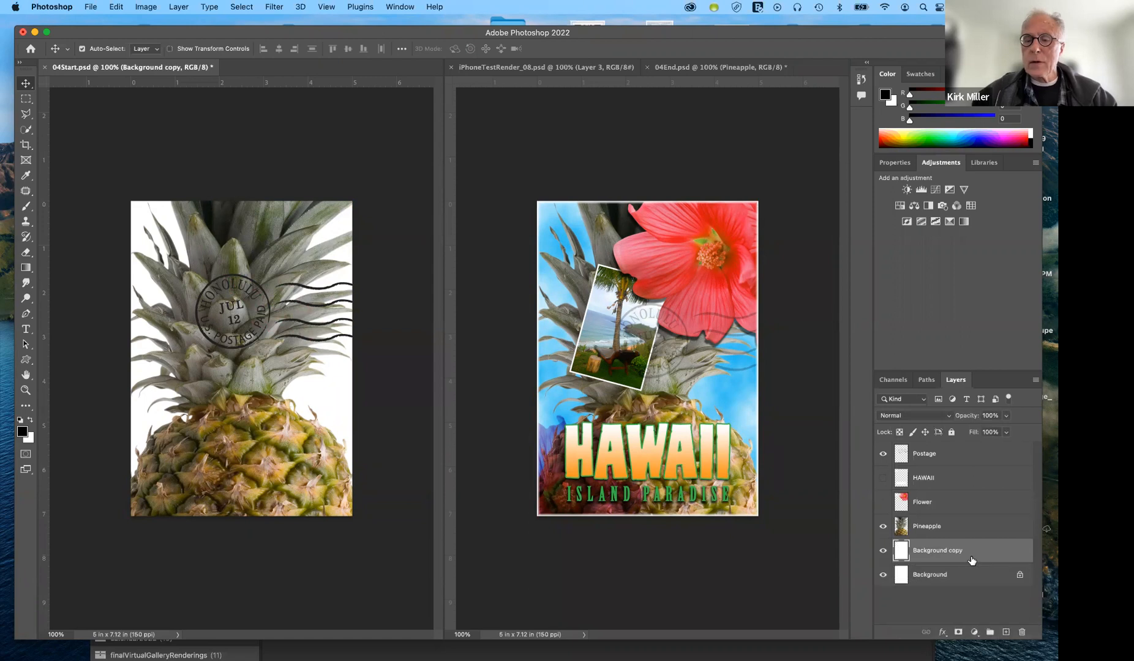
double_click(945, 550)
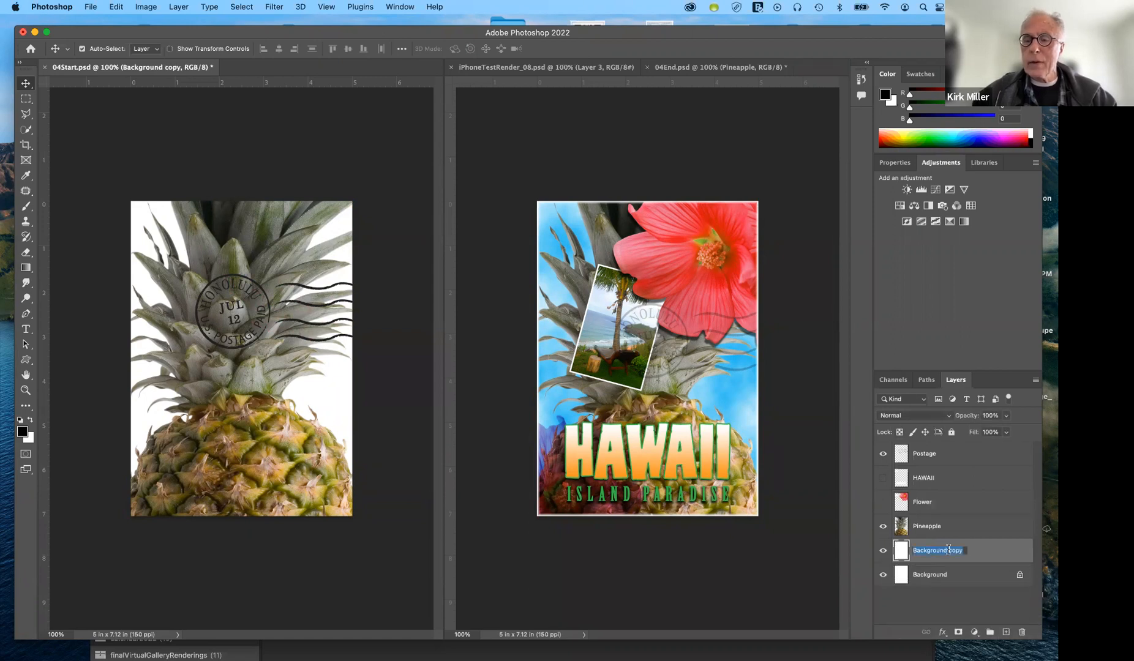
text(clou)
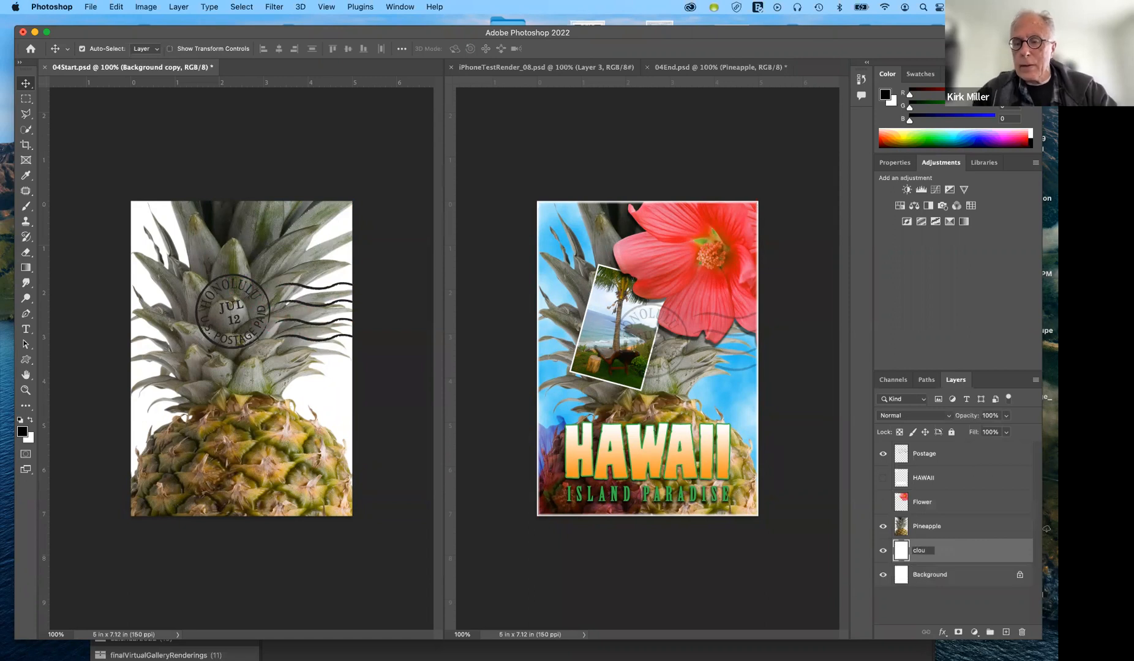
click(986, 552)
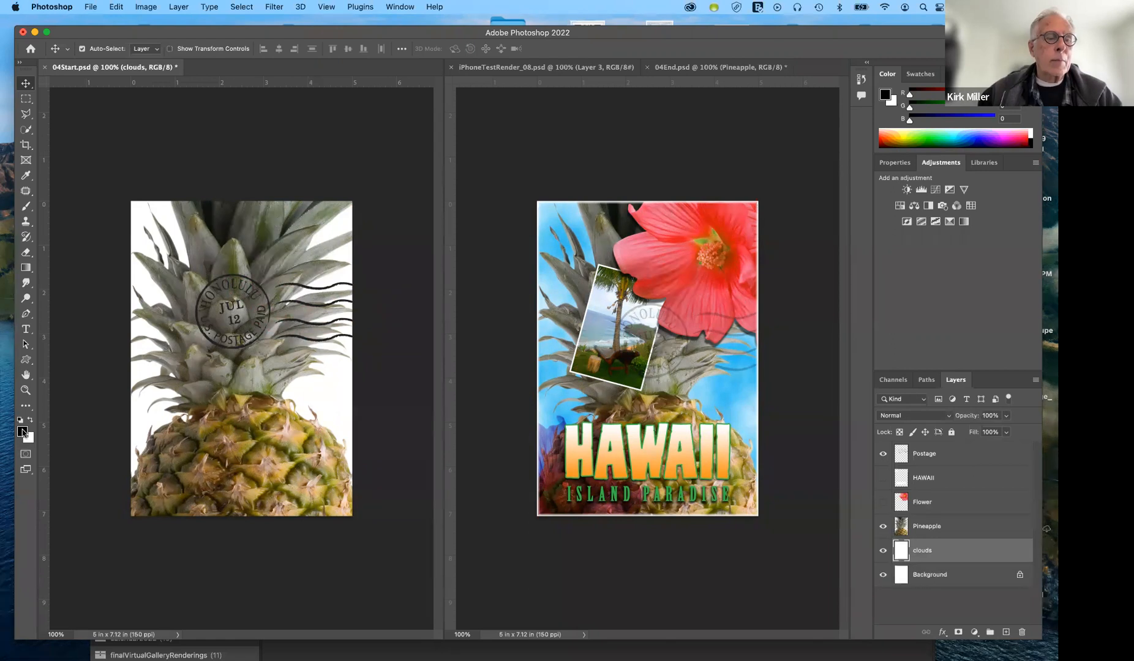
Set the foreground color to the sky blue #3399ff.
click(23, 432)
click(694, 466)
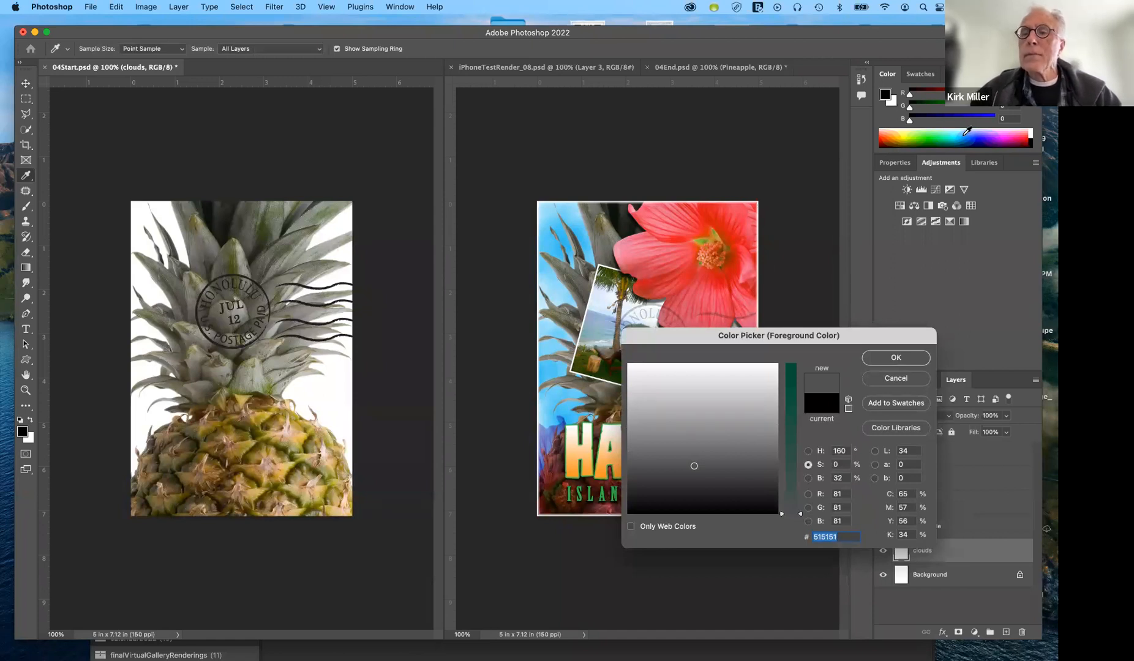
click(968, 132)
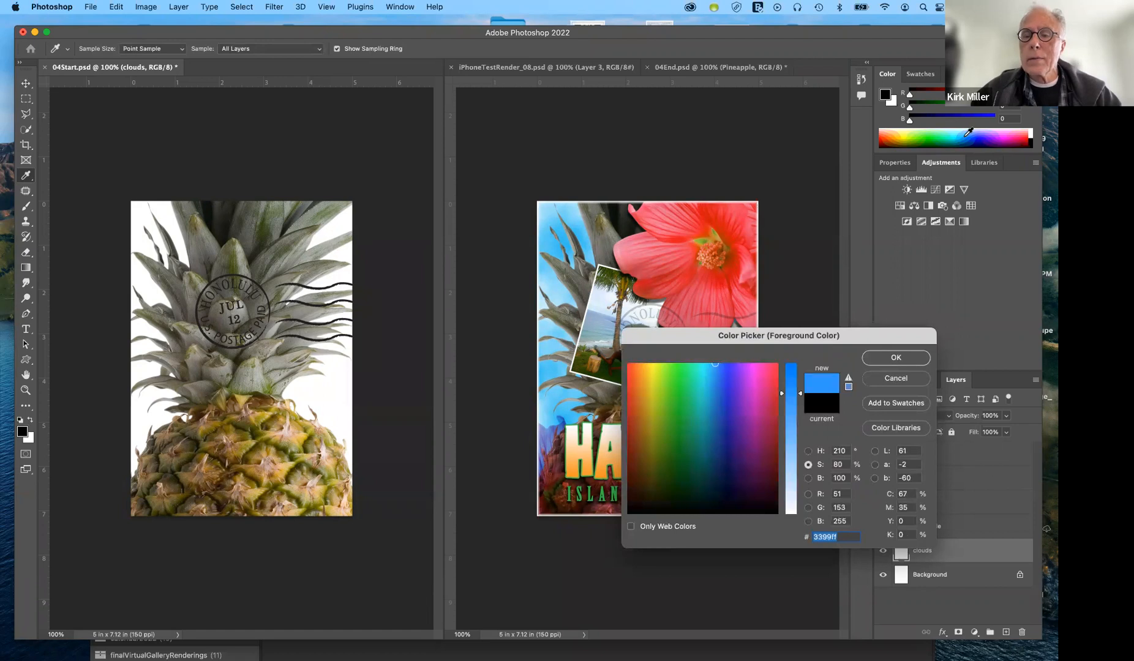
click(896, 358)
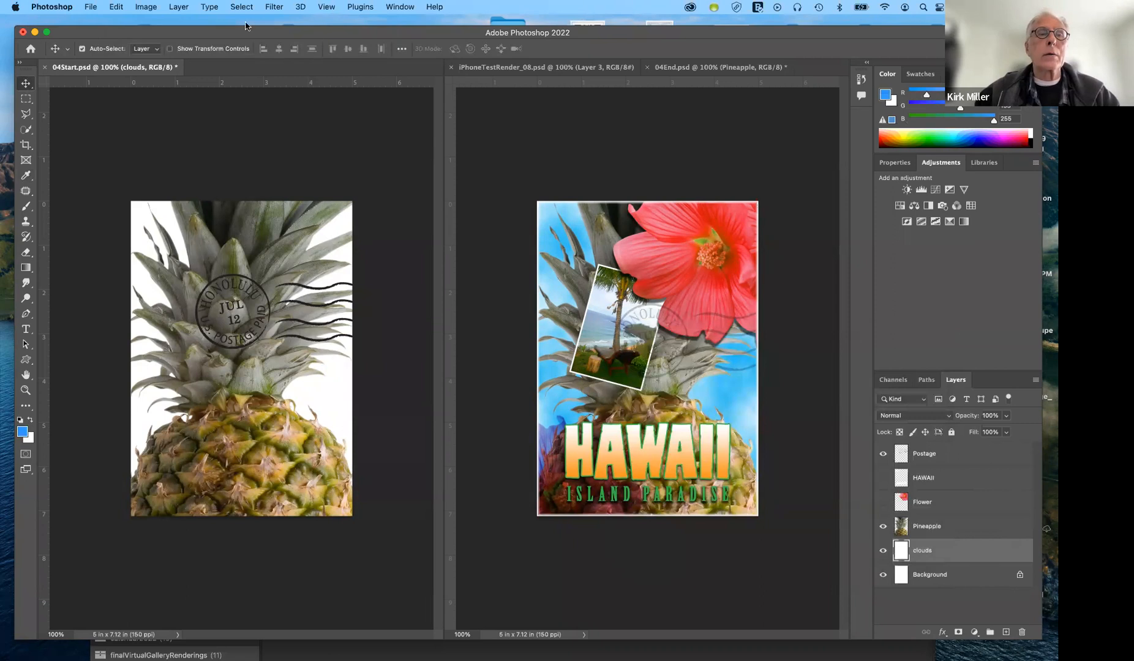
Render the Clouds filter on the clouds layer and reapply it once for a different cloud pattern.
click(275, 7)
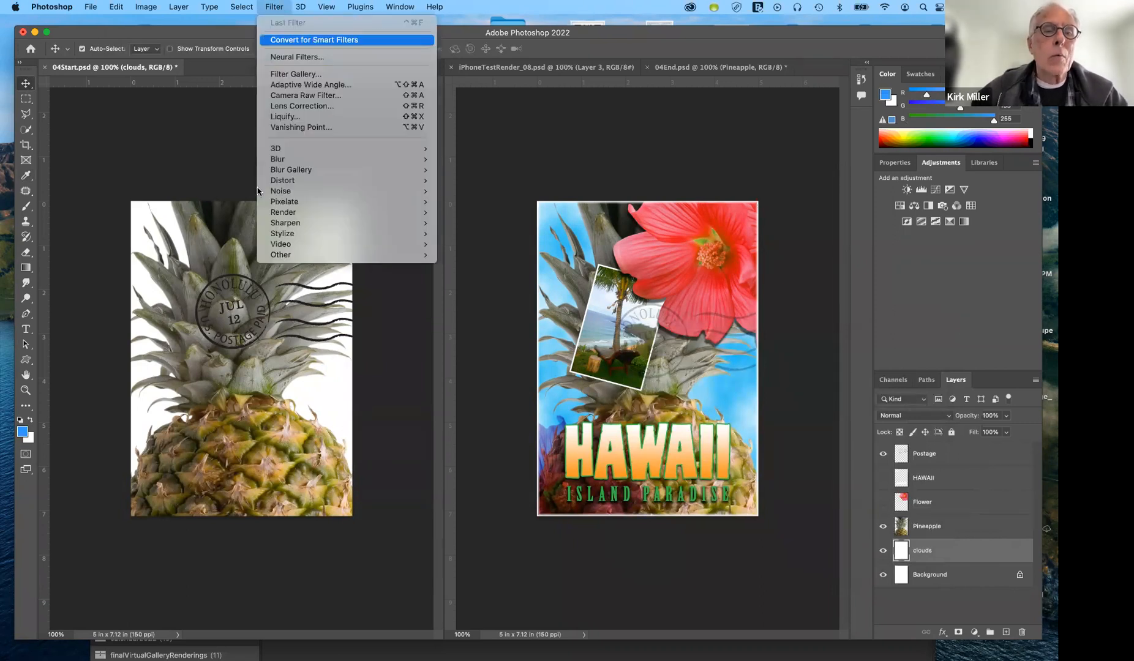
mouse_move(421, 217)
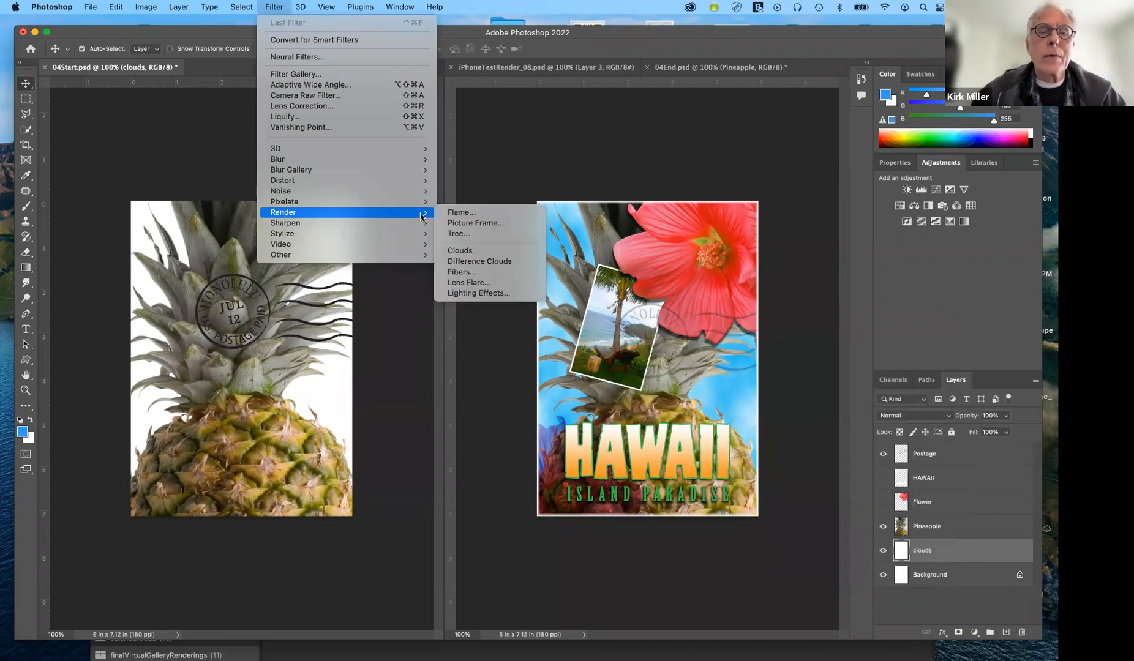
click(471, 252)
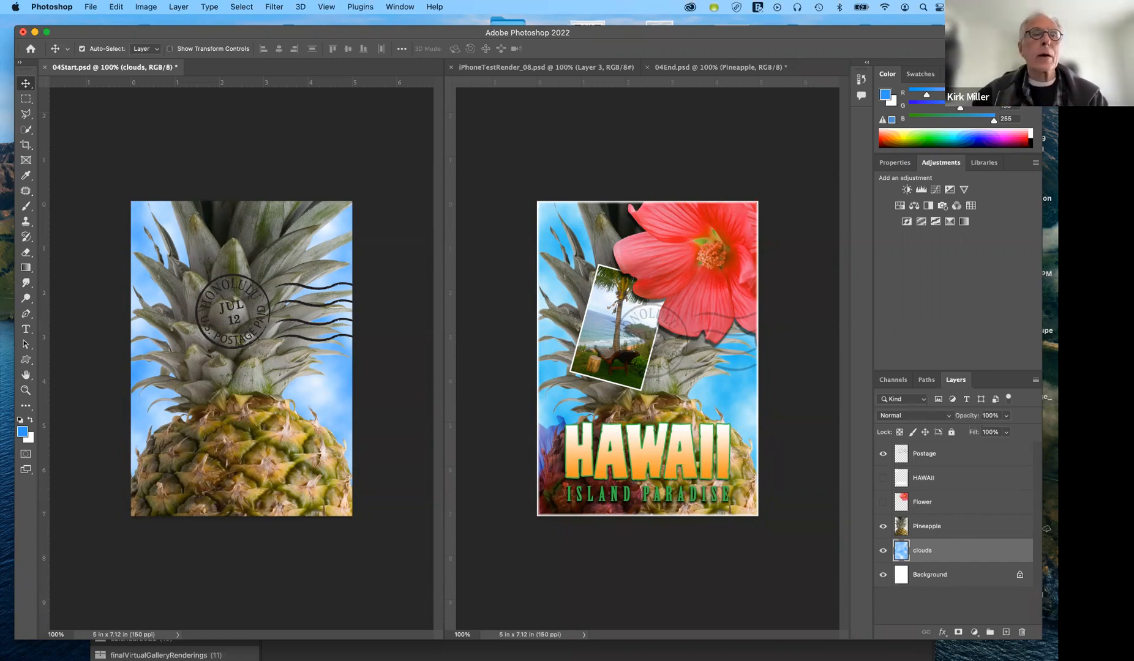
click(267, 8)
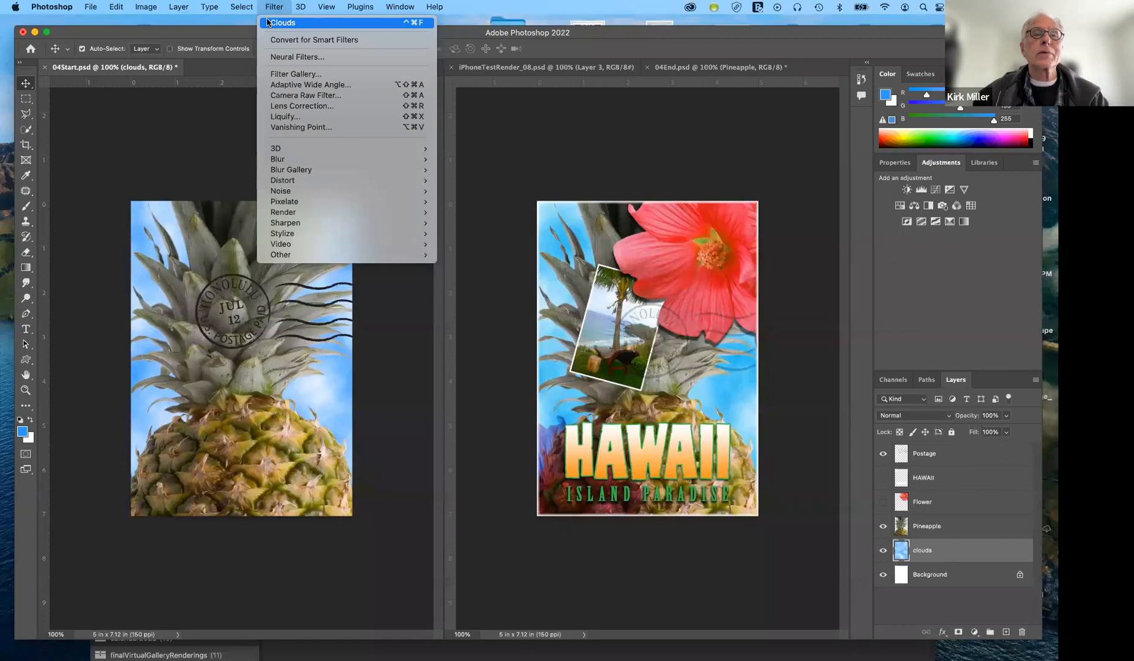
click(267, 23)
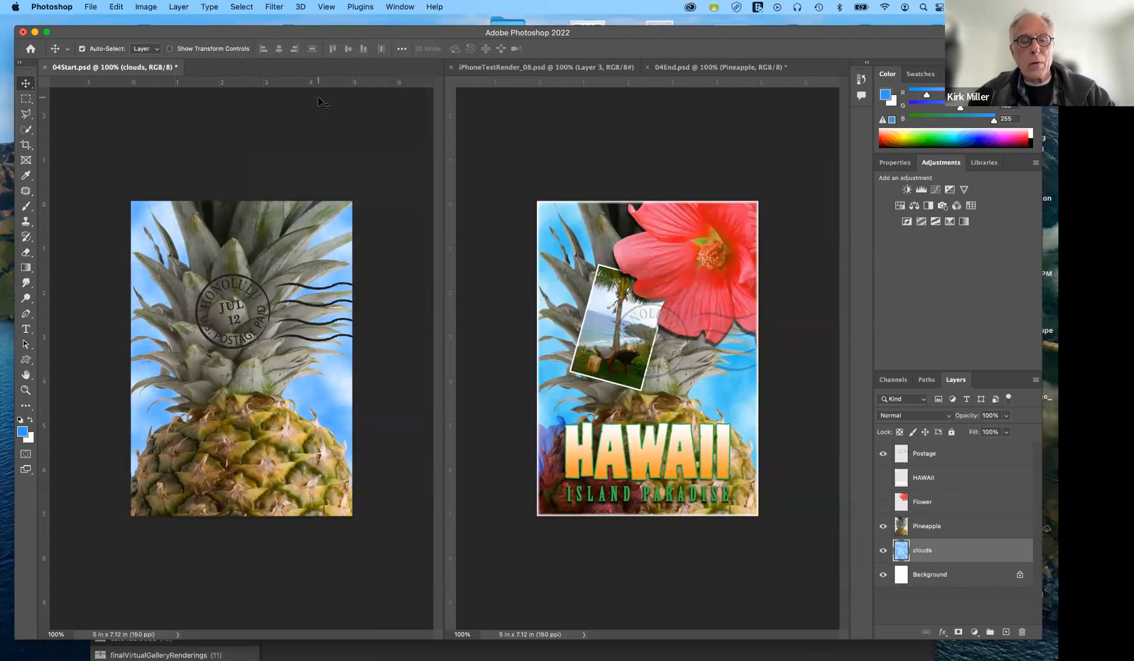
key(super+t)
key(Escape)
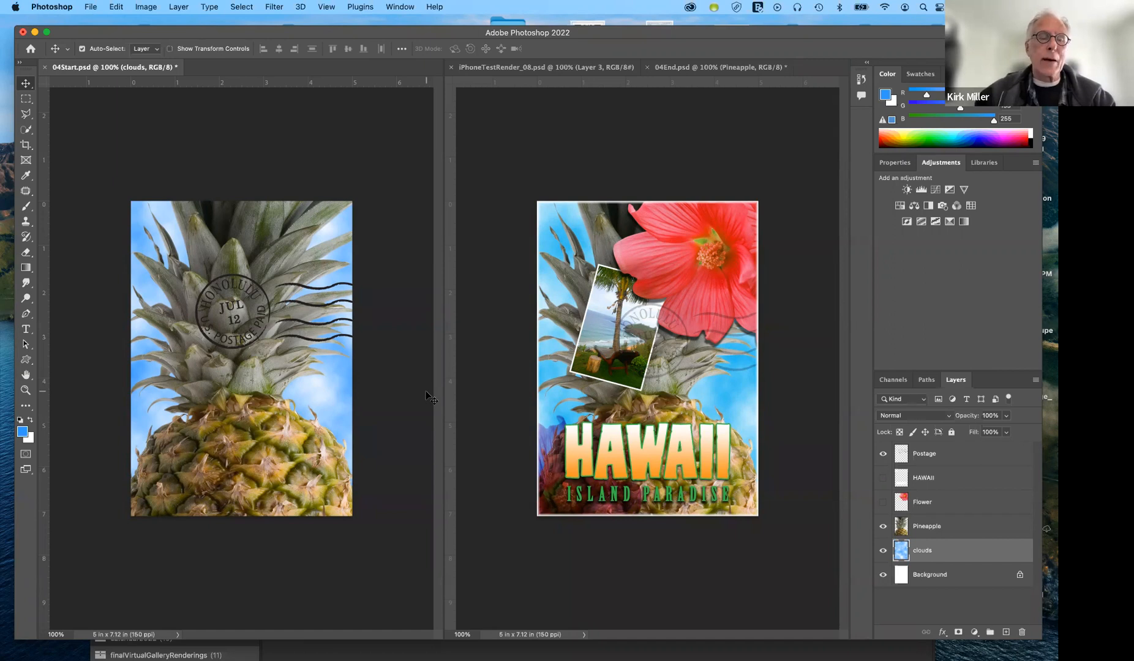
Duplicate the Pineapple layer and set the copy's blend mode to Overlay.
click(903, 527)
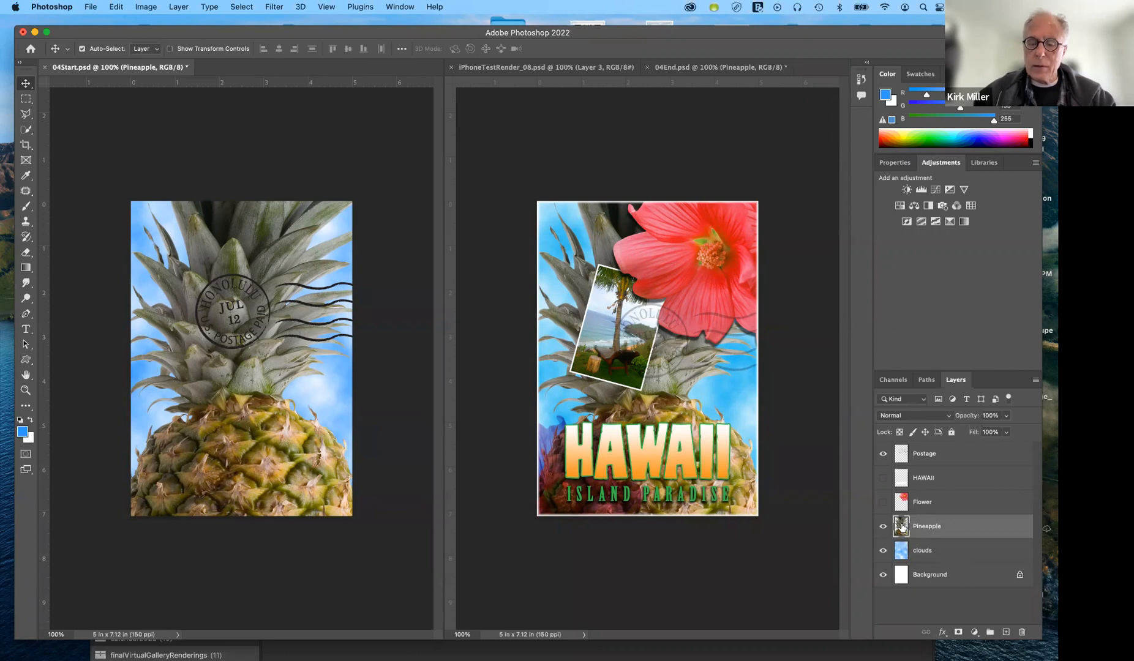
key(super)
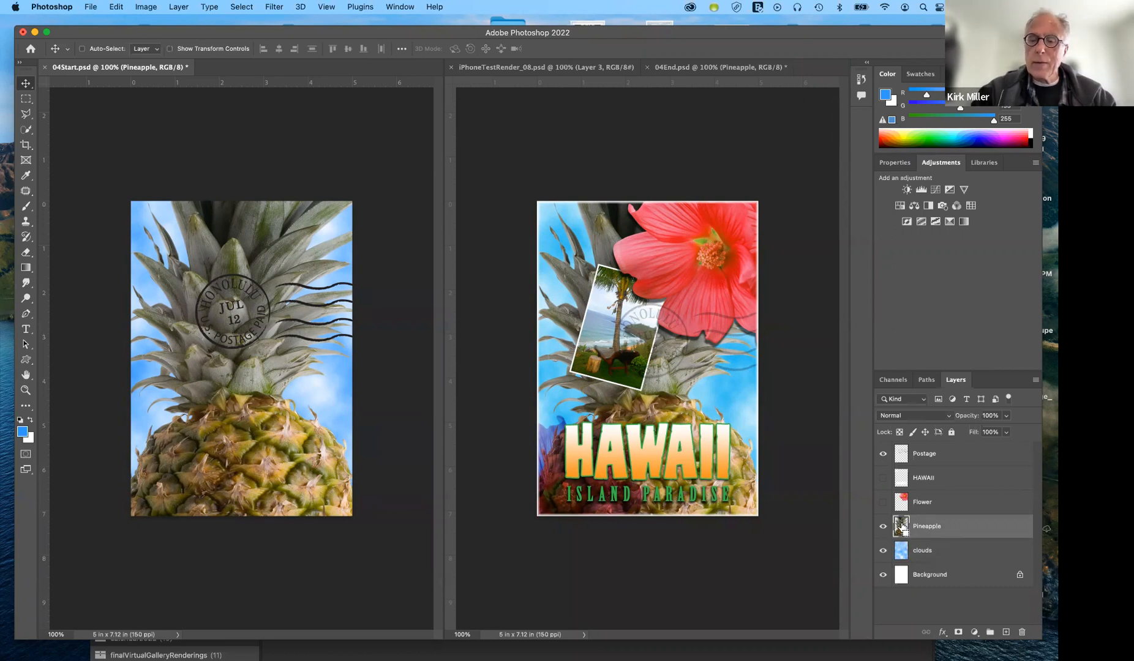
key(super+j)
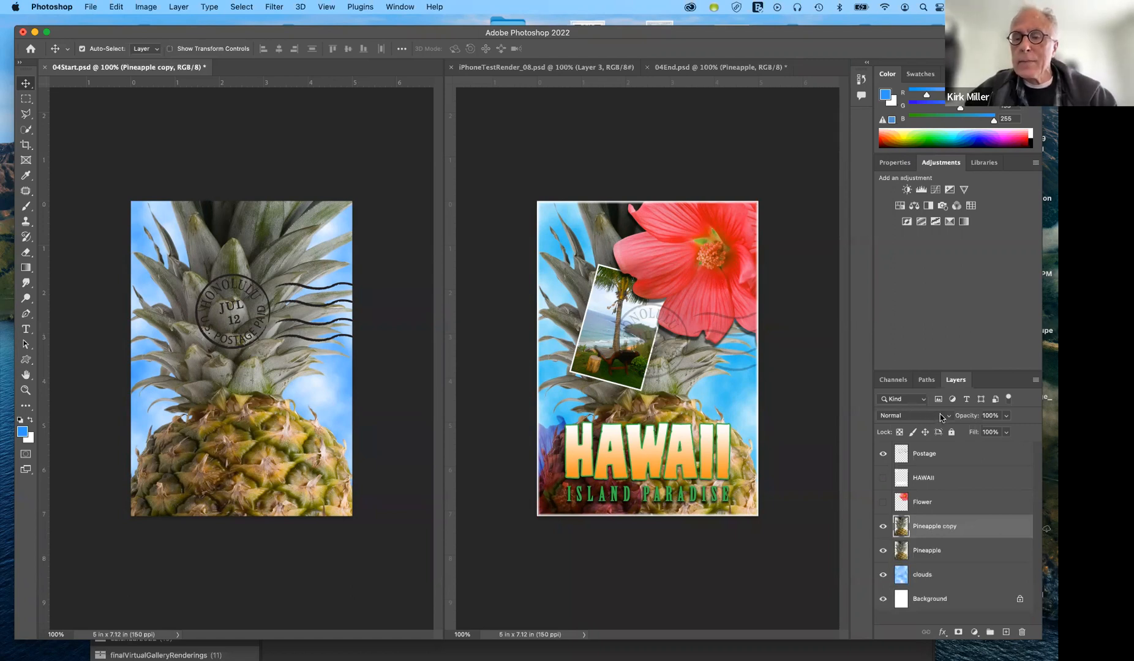
click(942, 417)
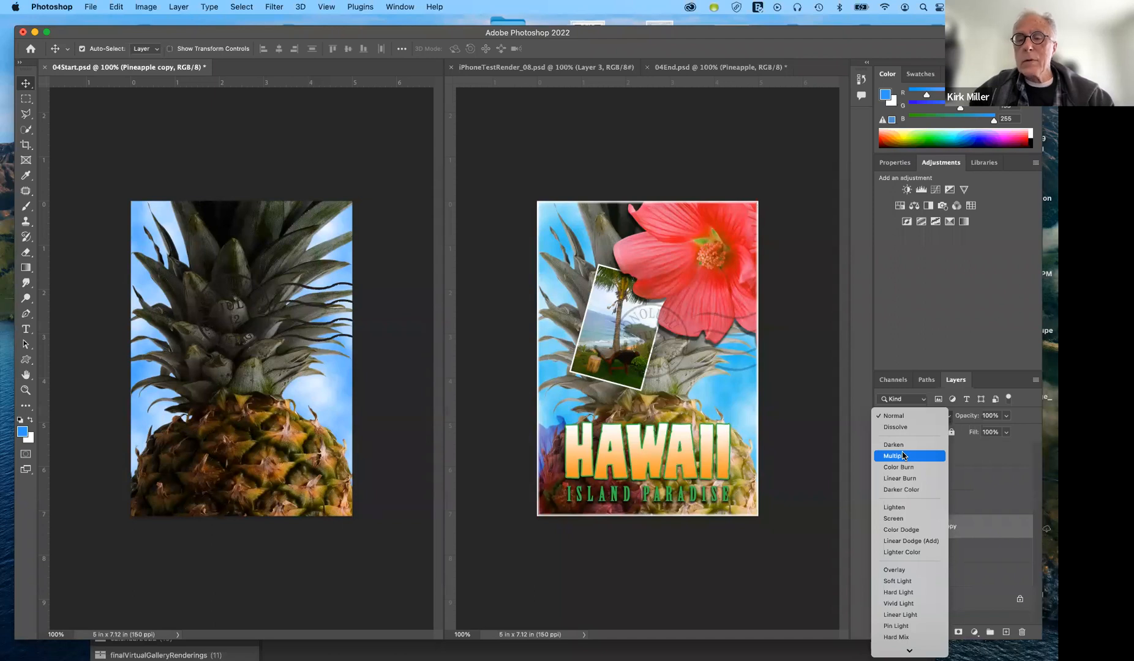
click(917, 570)
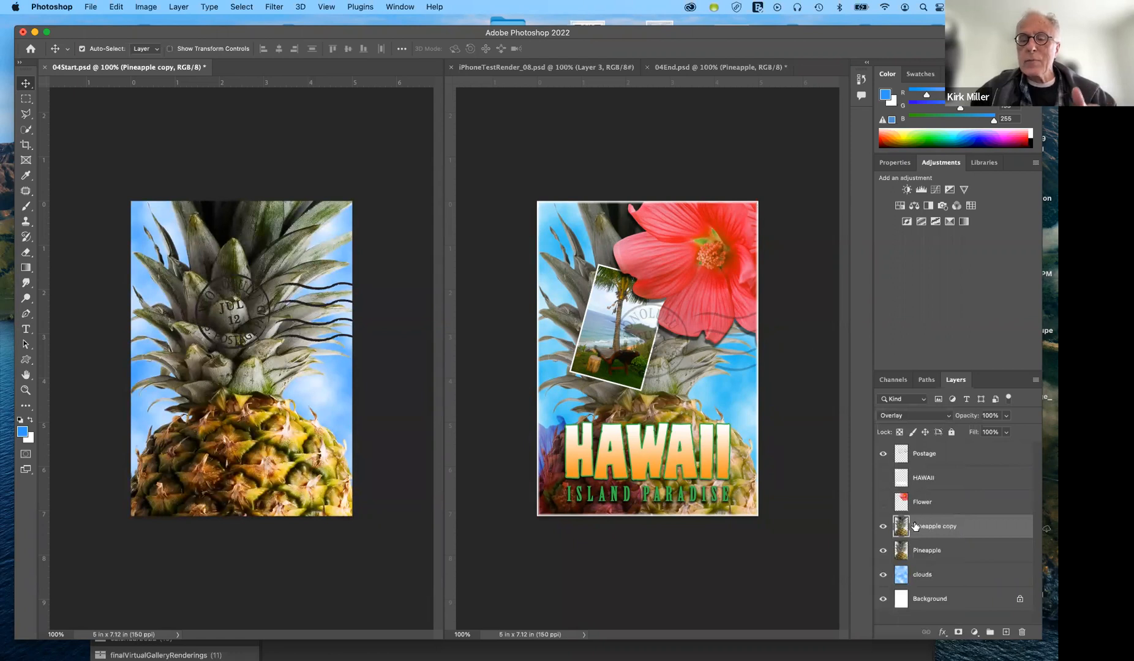
Toggle the Pineapple copy layer's visibility to compare the image with and without it, leaving the layer shown.
click(883, 527)
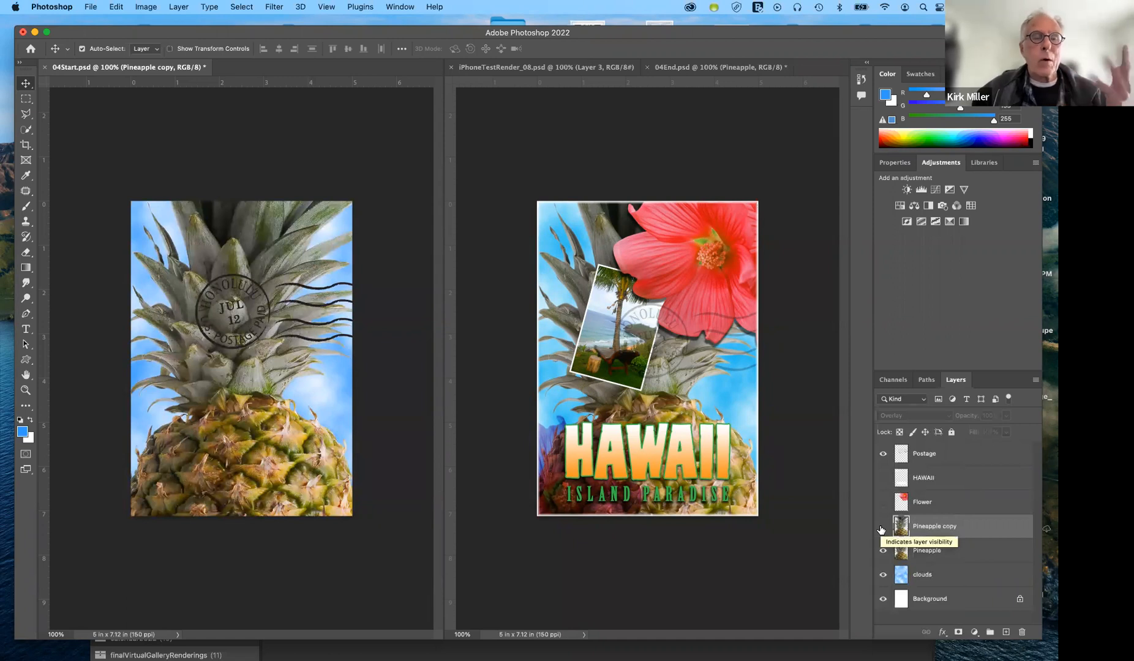
click(883, 528)
click(882, 528)
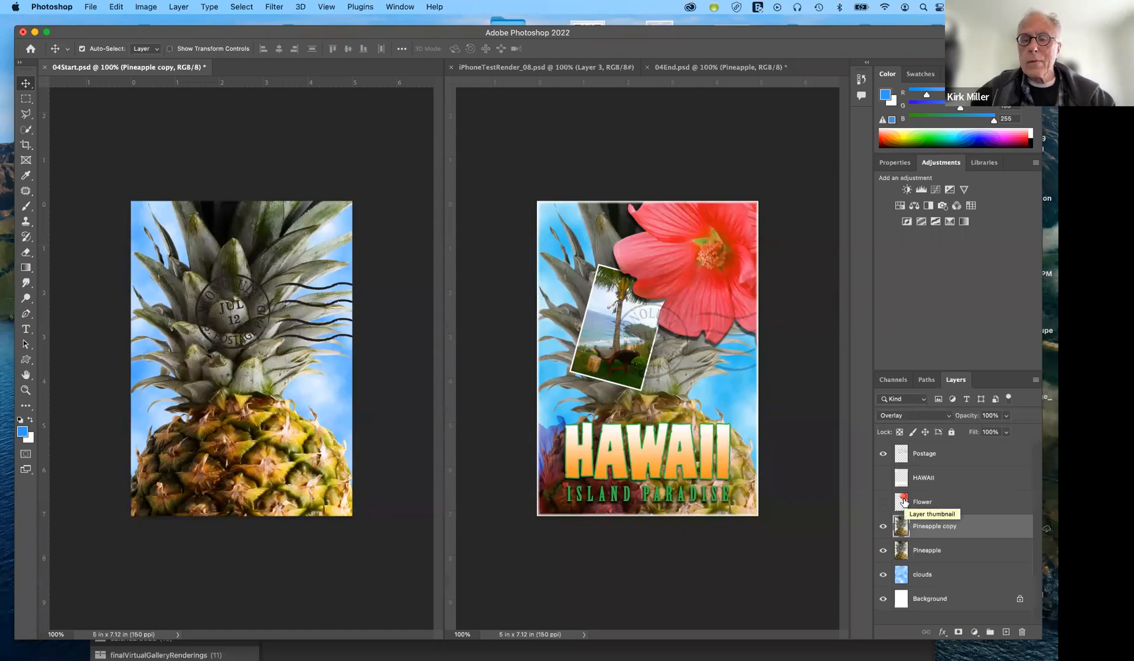
Select the Flower layer in 04Start.psd and make it visible.
click(904, 502)
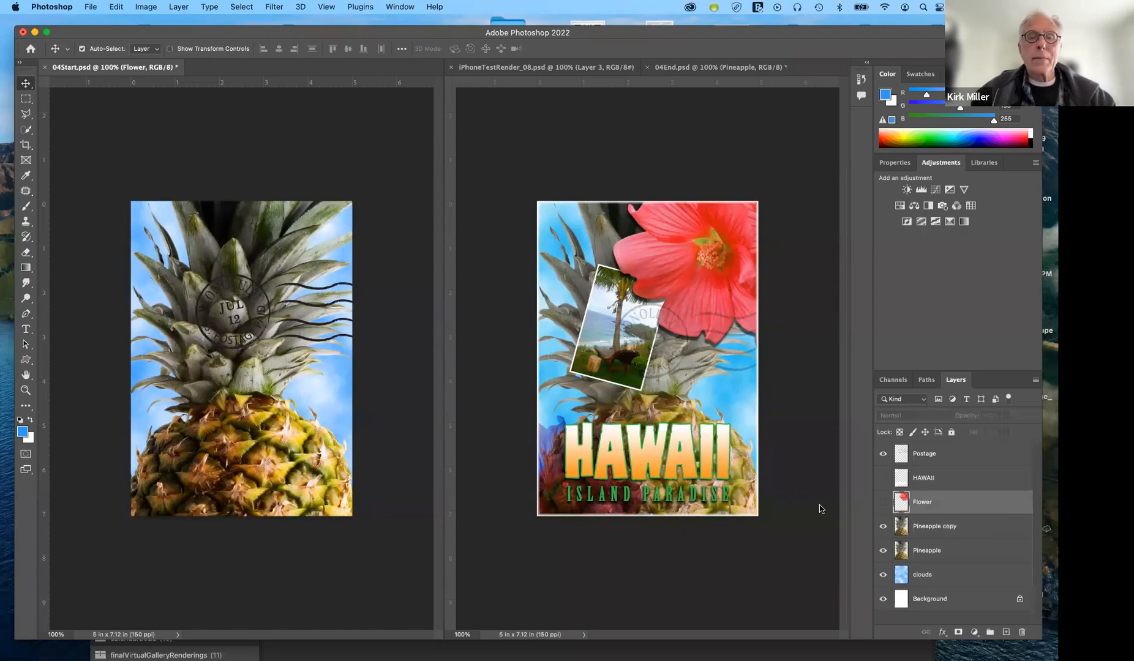
click(883, 502)
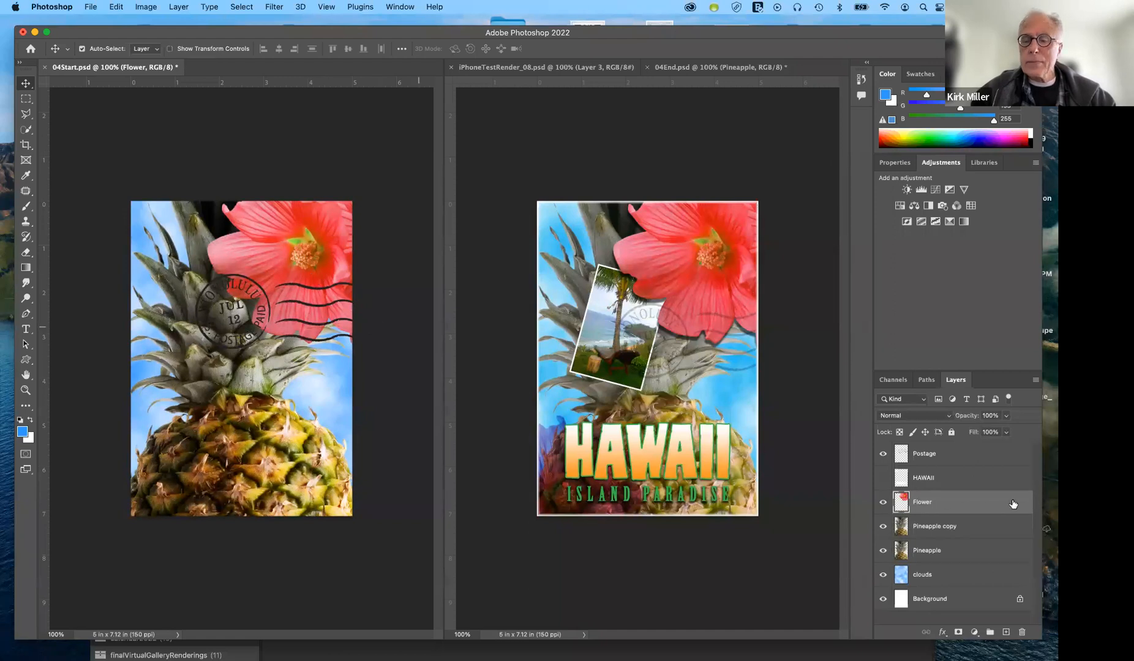
click(943, 632)
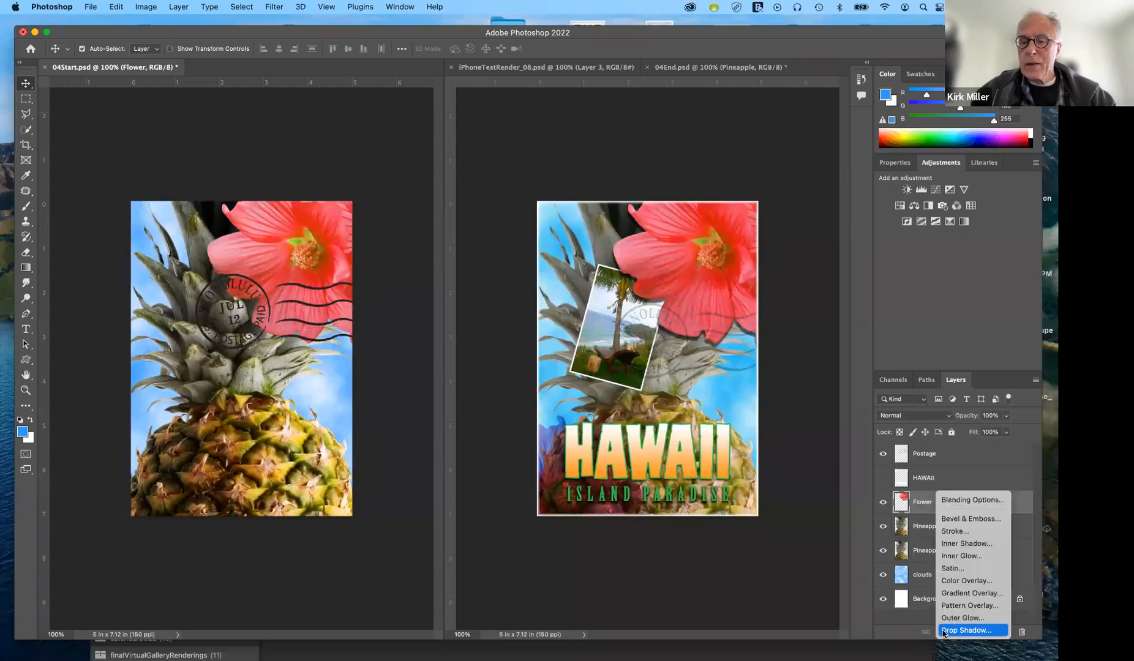
click(944, 630)
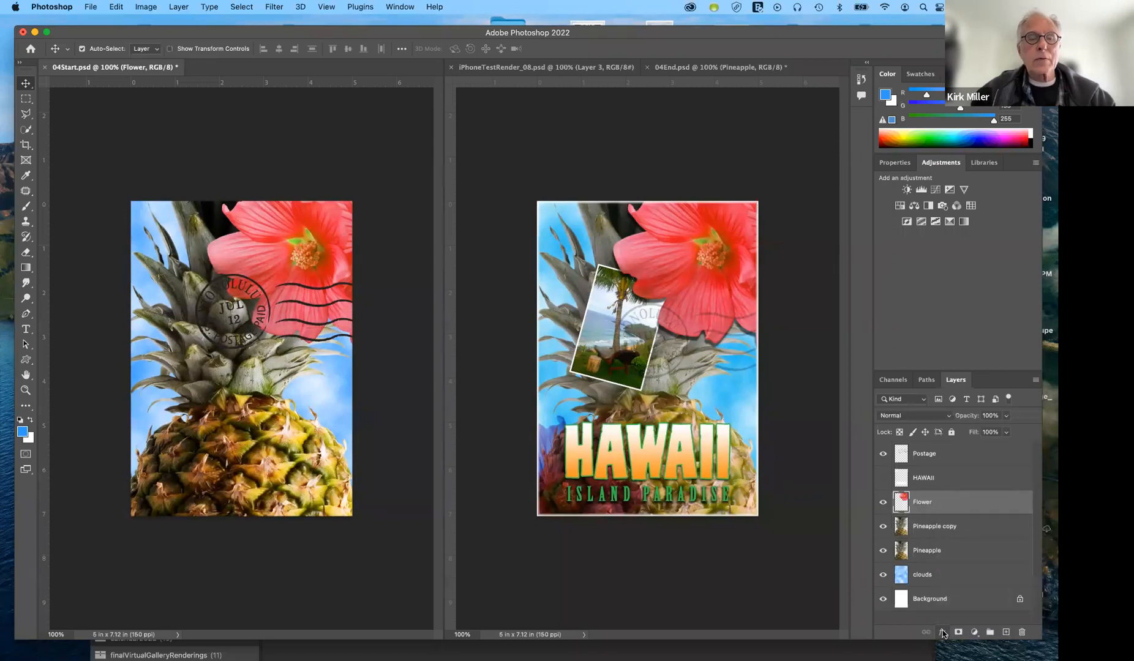
drag(693, 105, 715, 255)
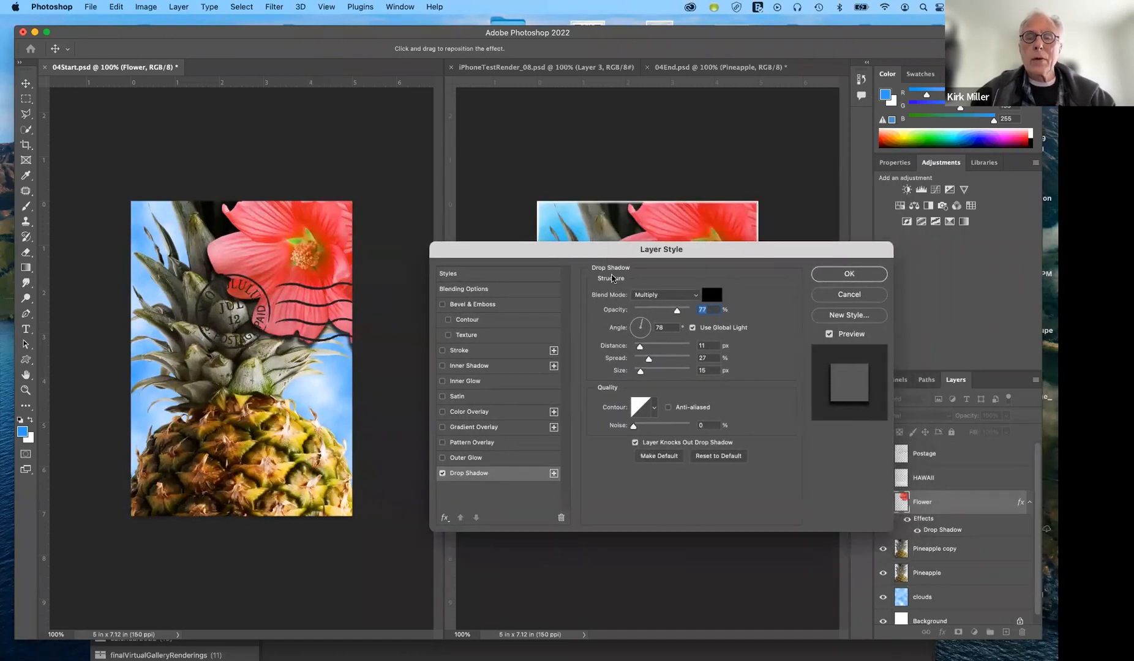
drag(642, 323, 638, 372)
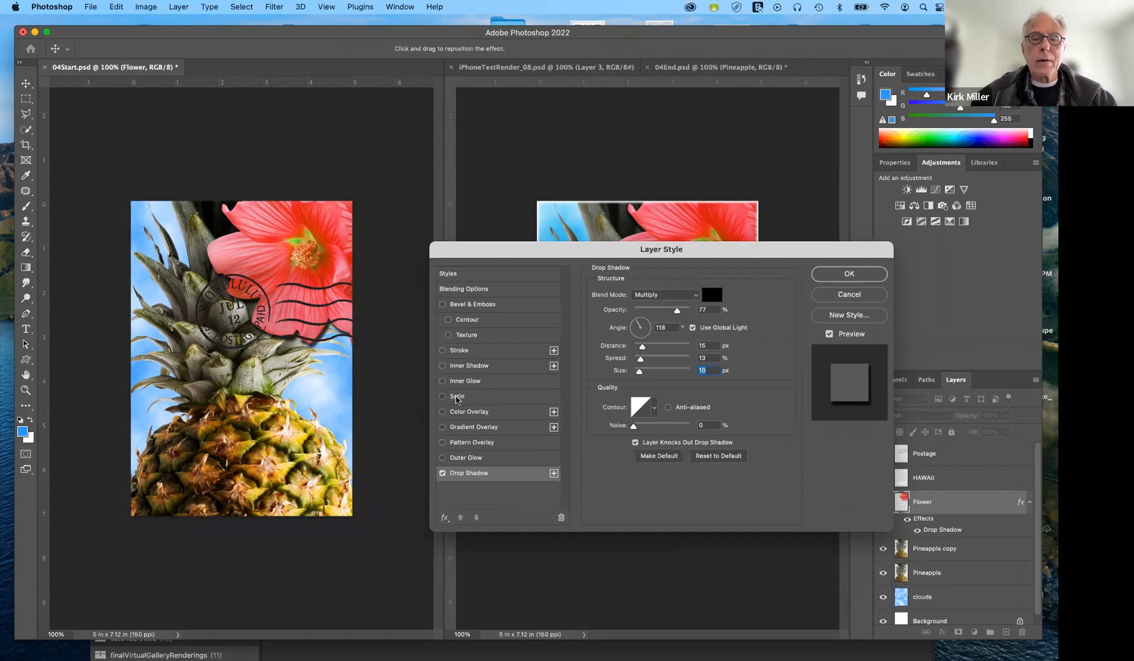
click(475, 398)
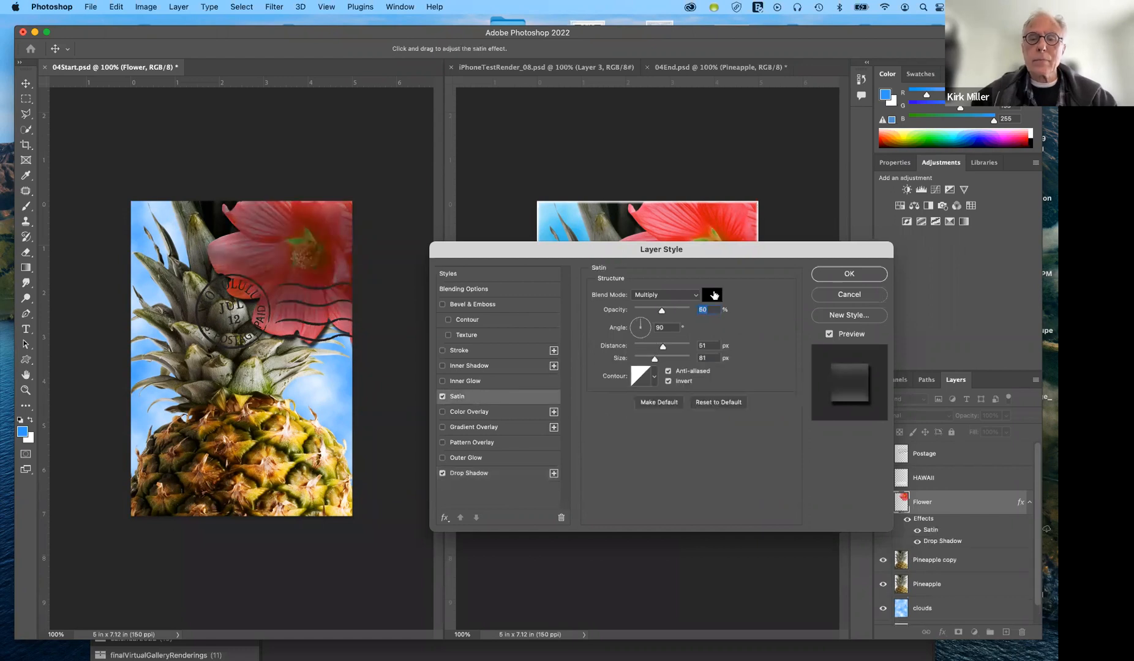
click(712, 295)
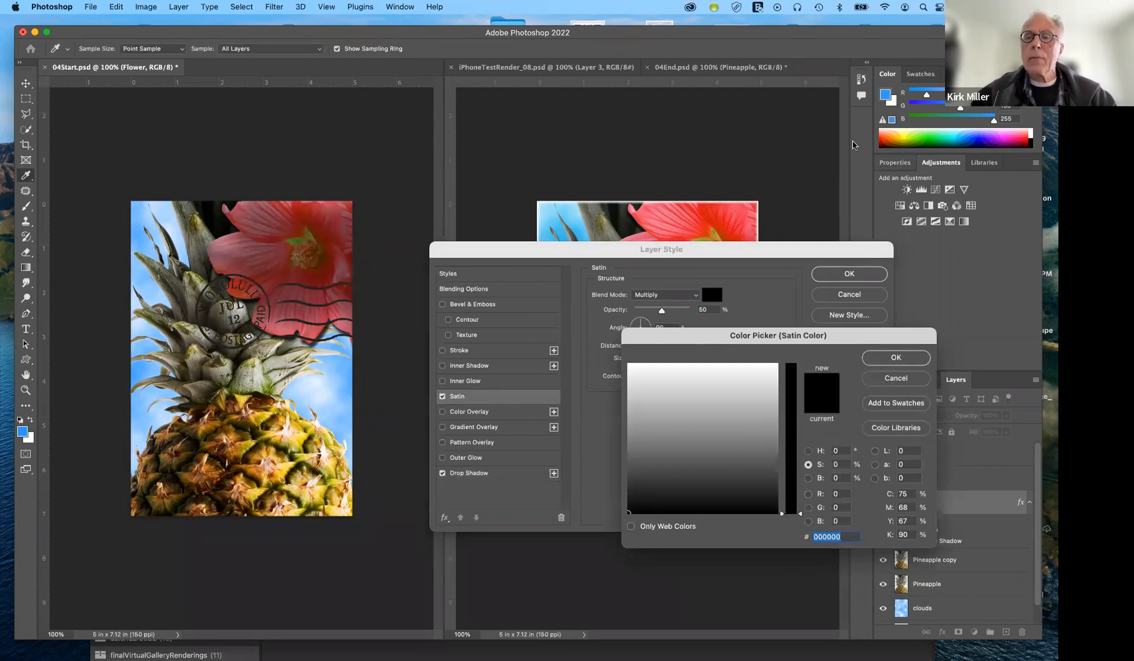
click(883, 135)
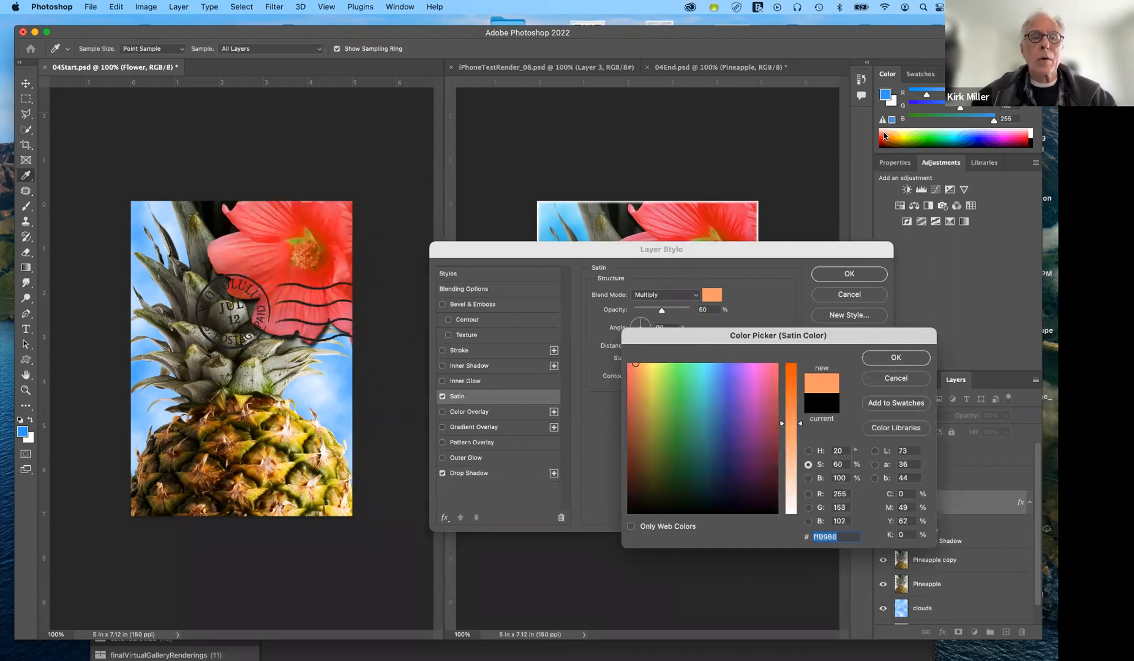
drag(768, 253, 304, 253)
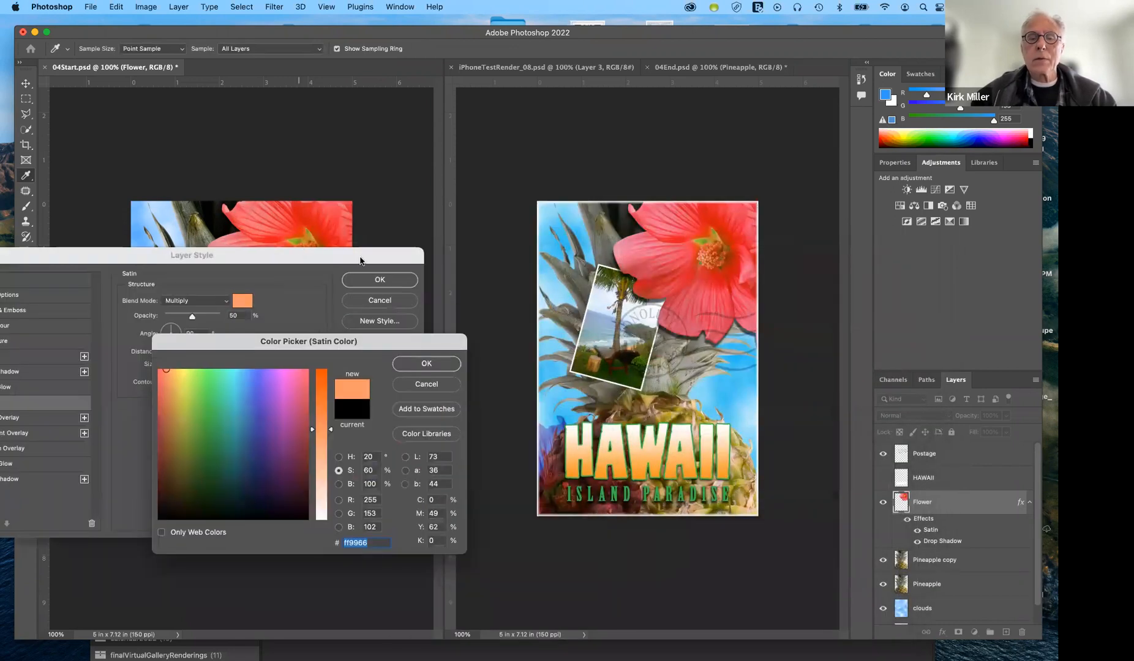
click(416, 386)
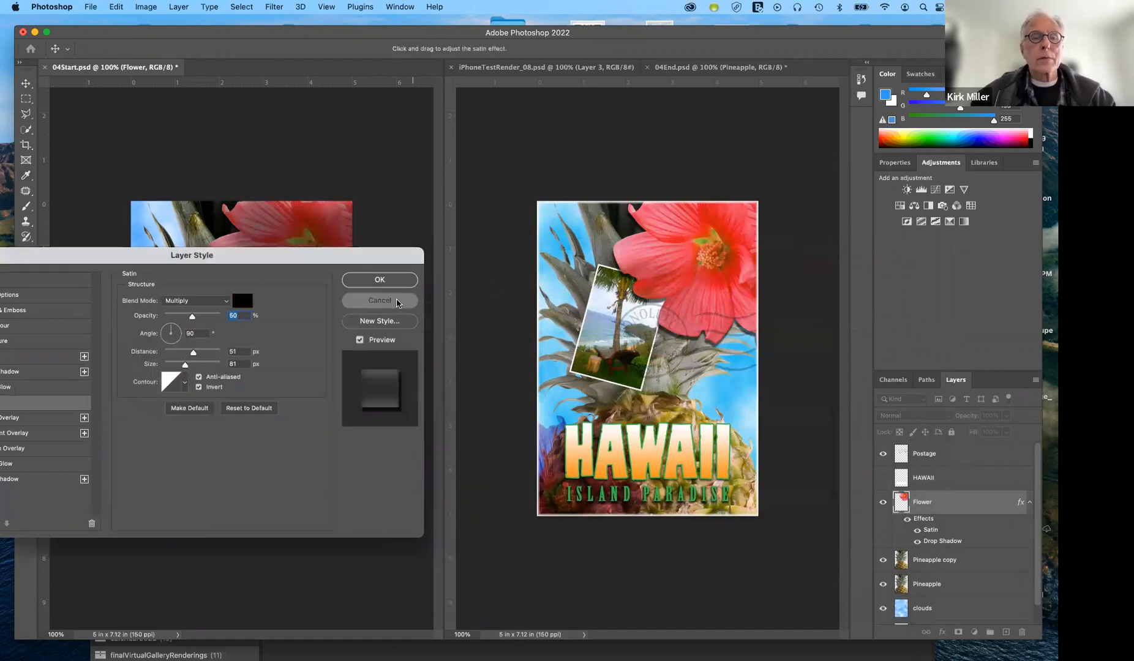
click(380, 300)
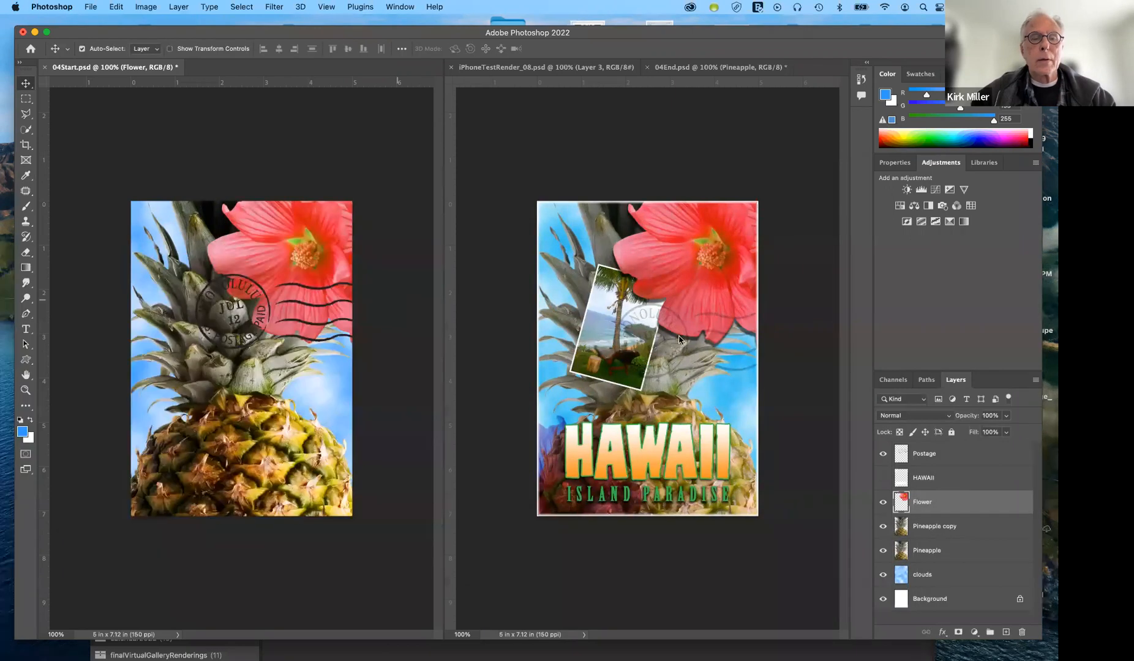
Switch to 04End.psd and examine the Satin settings of its Flower layer.
click(733, 290)
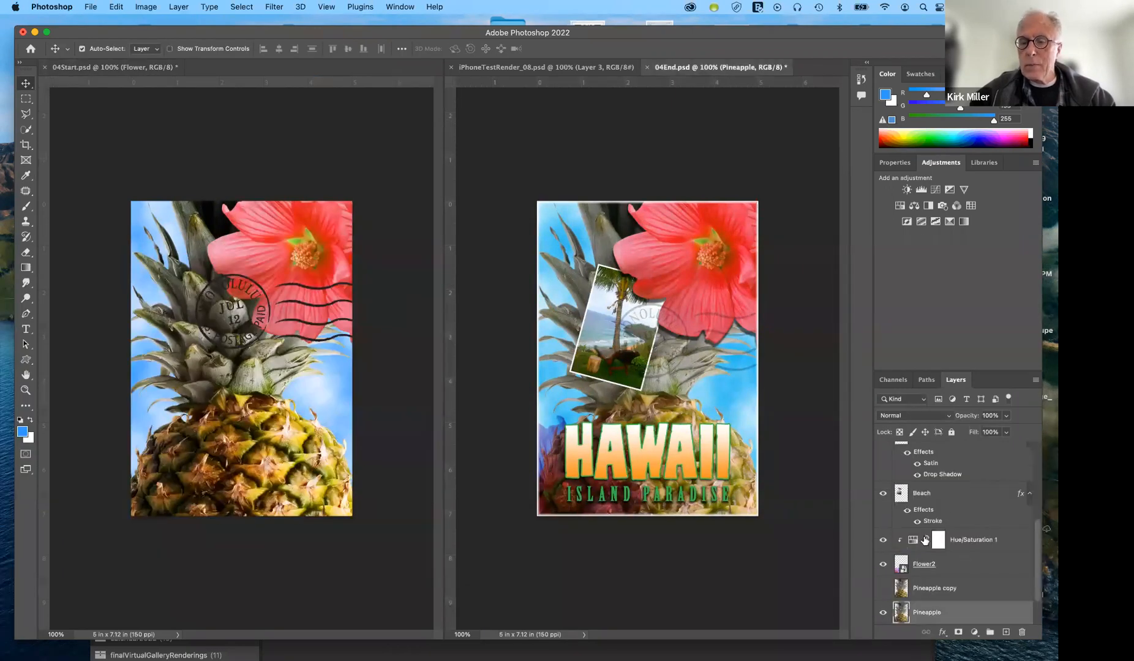
scroll(936, 521, up, 1)
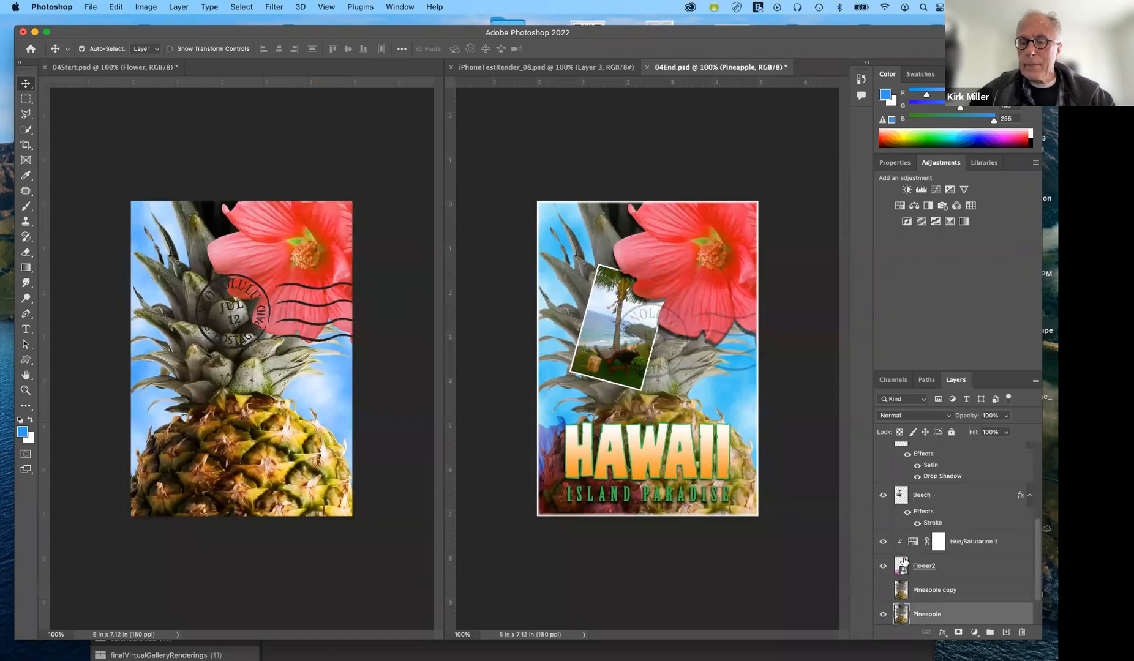
scroll(943, 496, up, 4)
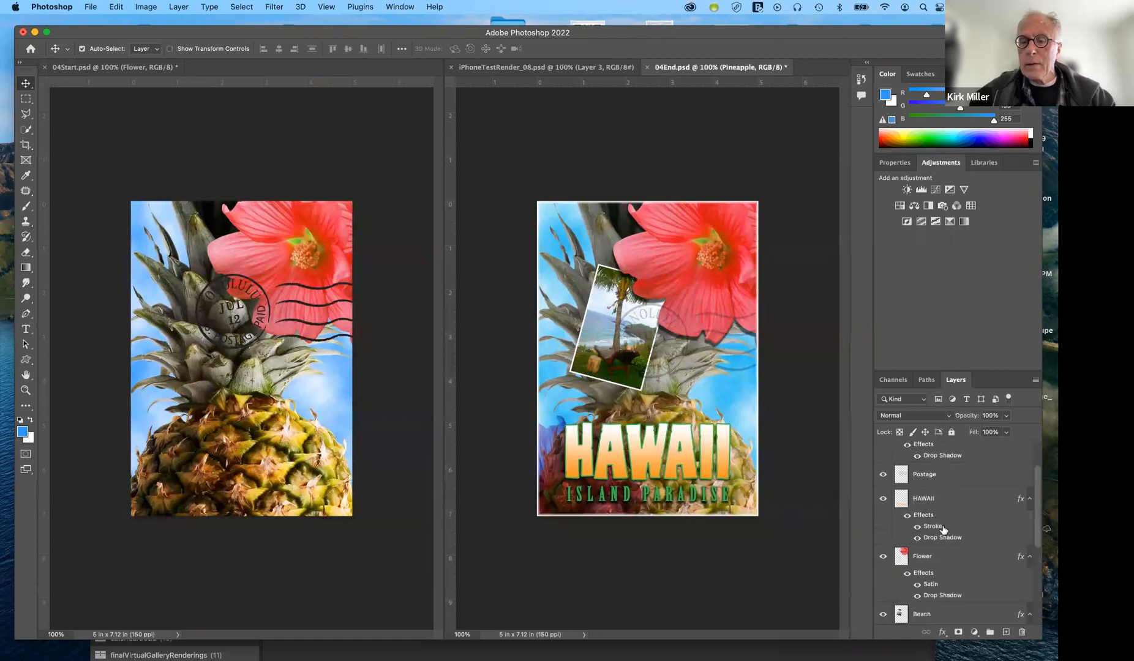
click(931, 588)
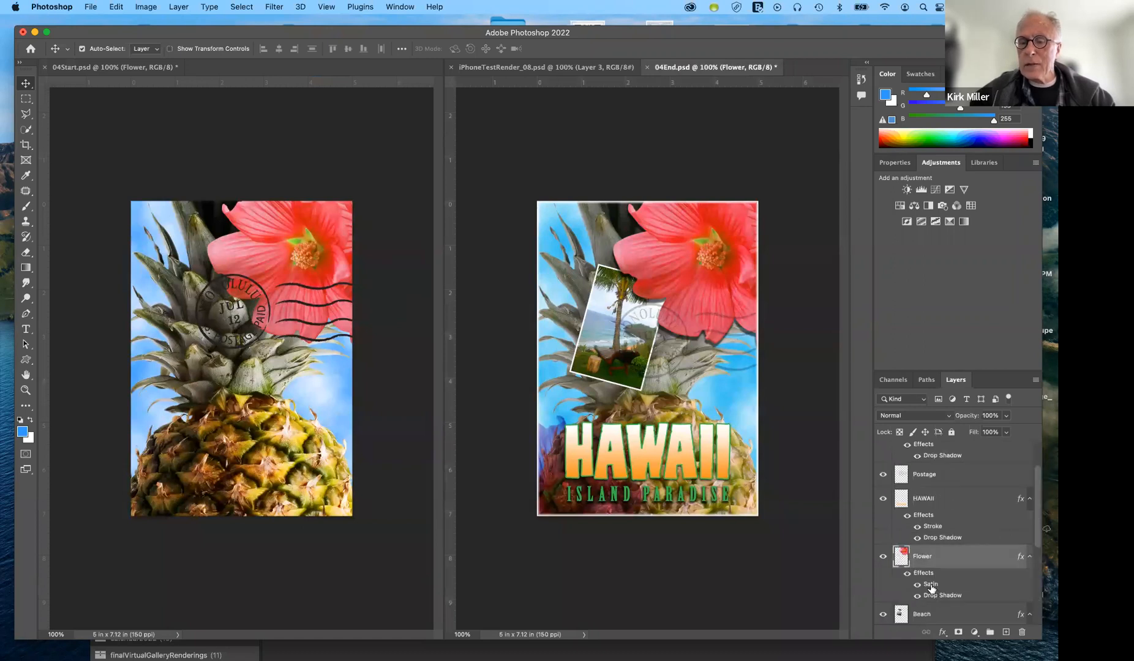
double_click(932, 588)
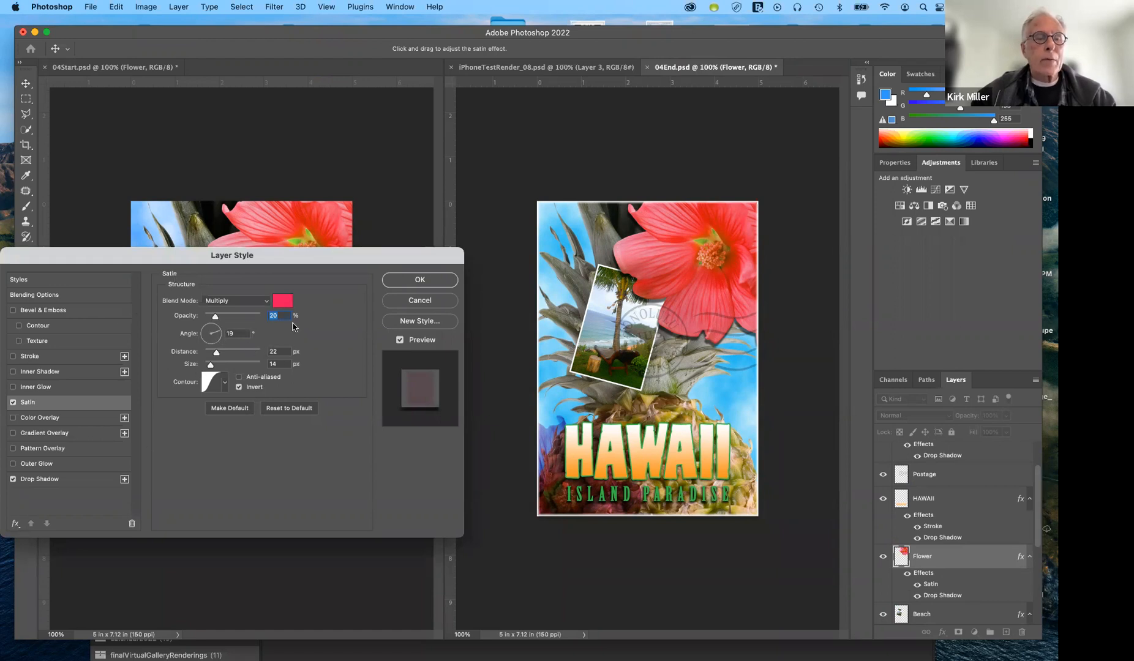
click(402, 284)
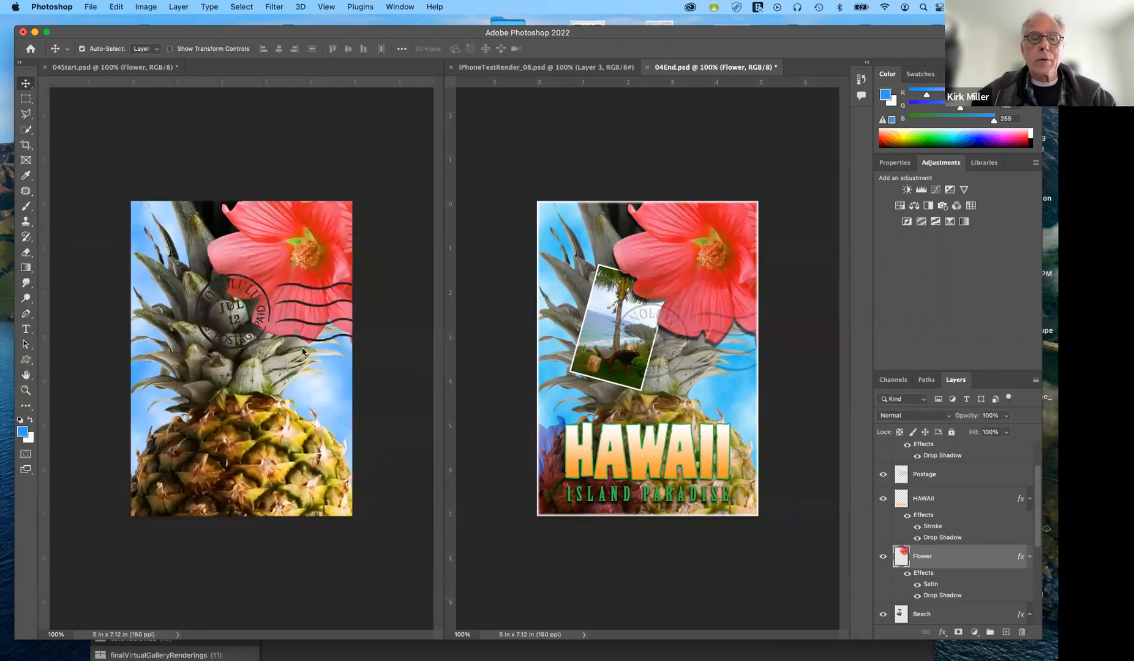
Add a drop shadow to the Flower layer in 04Start.psd with angle 113°, spread 25% and size 8 px, and enable Satin.
click(285, 266)
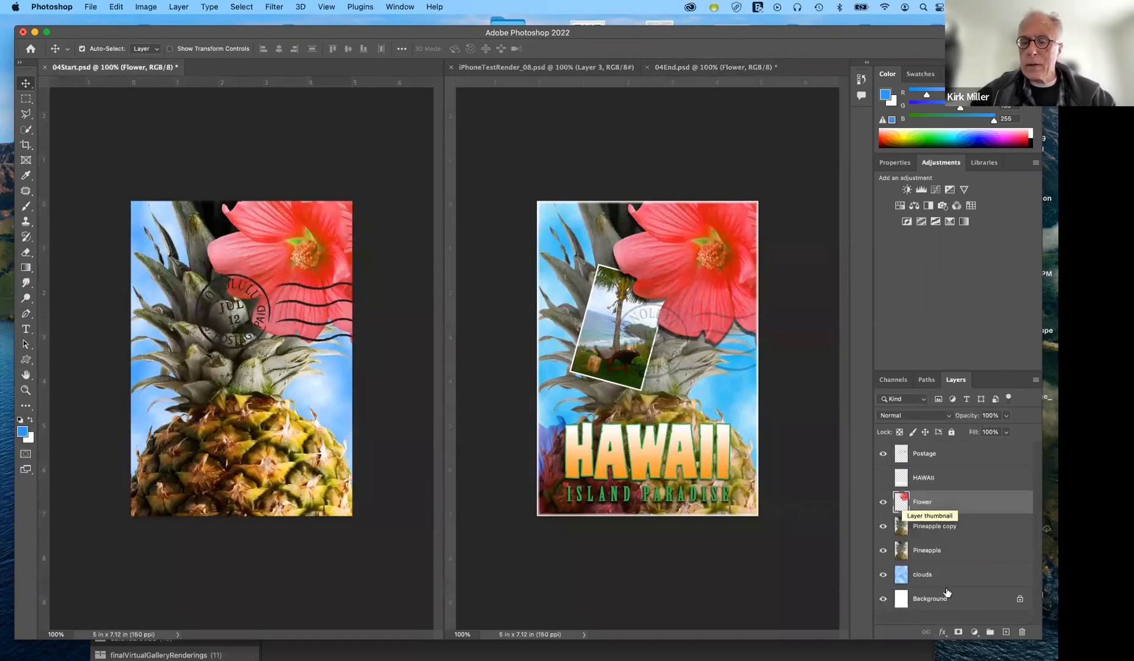
click(943, 634)
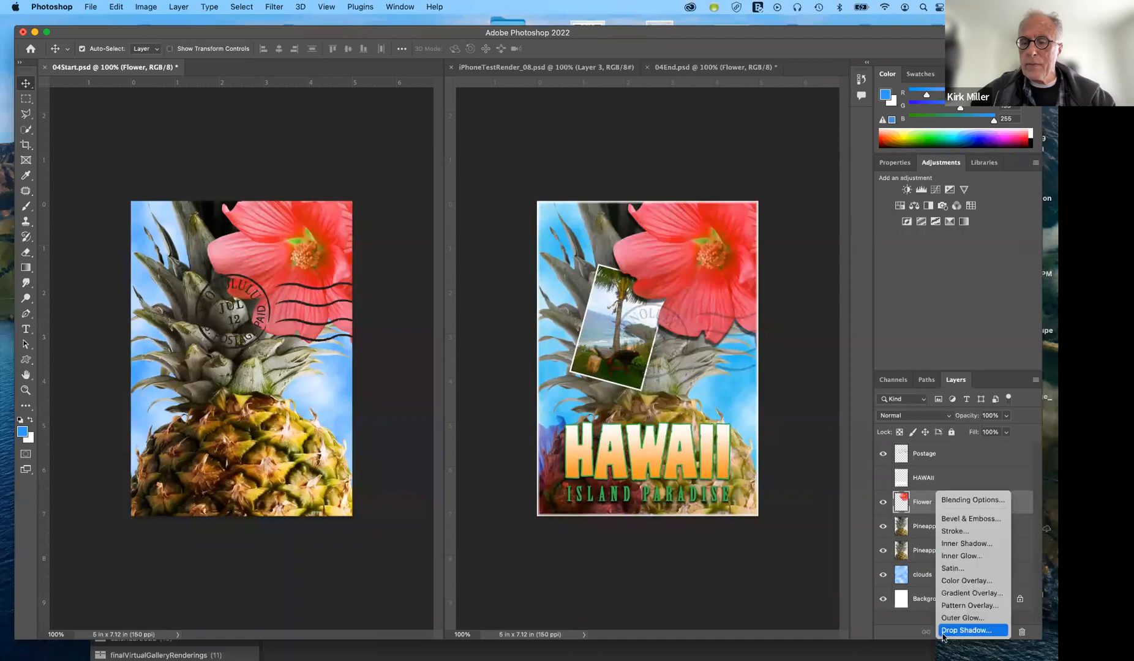
click(943, 635)
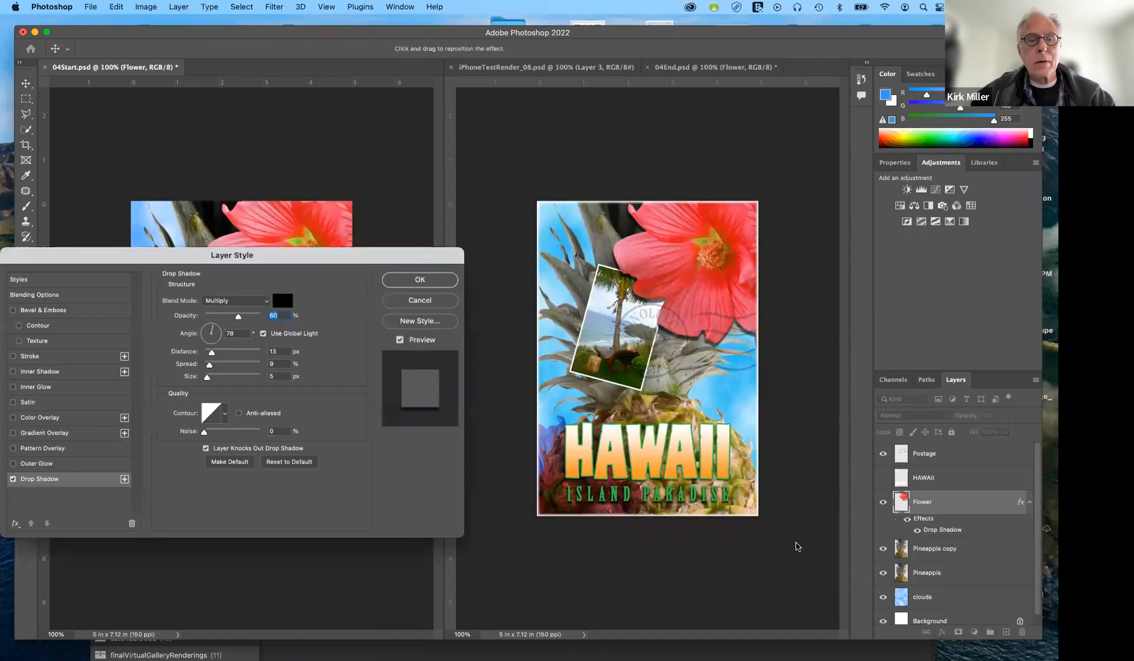
drag(281, 282, 755, 206)
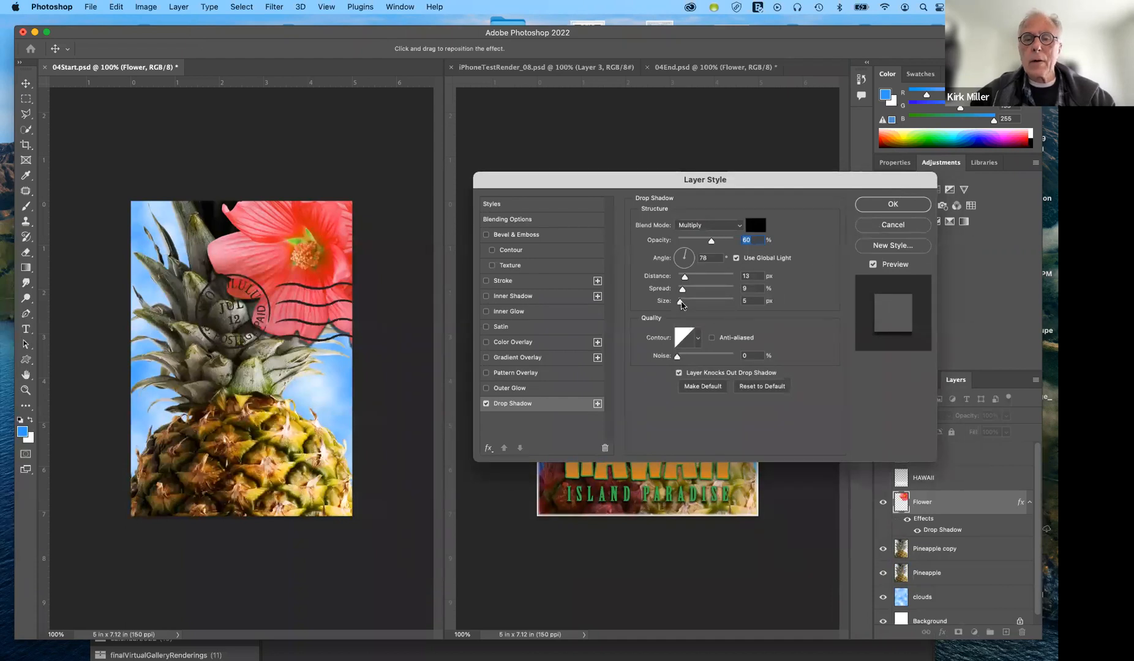
drag(680, 302, 681, 251)
click(681, 251)
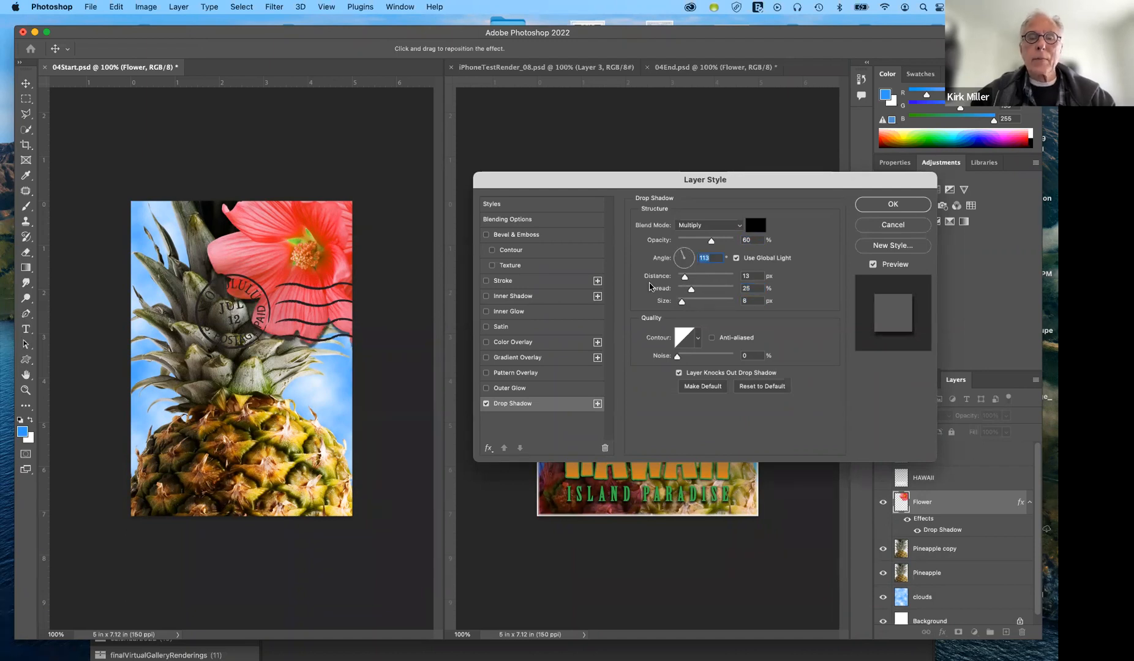
click(487, 327)
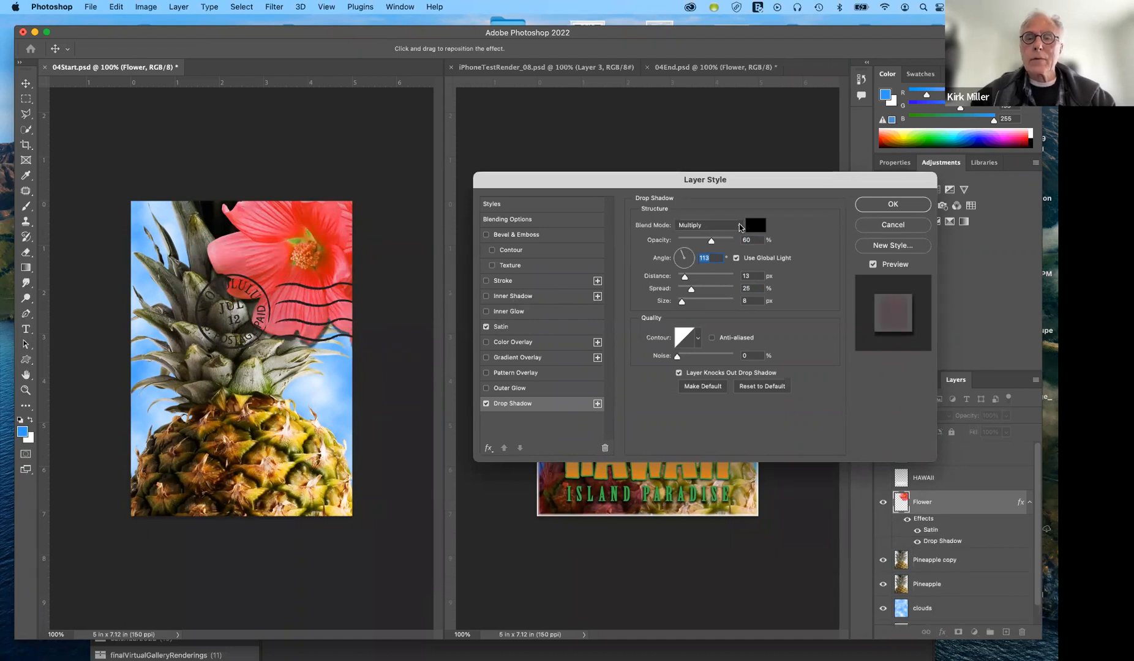
Set the Flower layer's drop shadow color to magenta #ff00cc and its opacity to 20%, and apply the layer style.
click(756, 225)
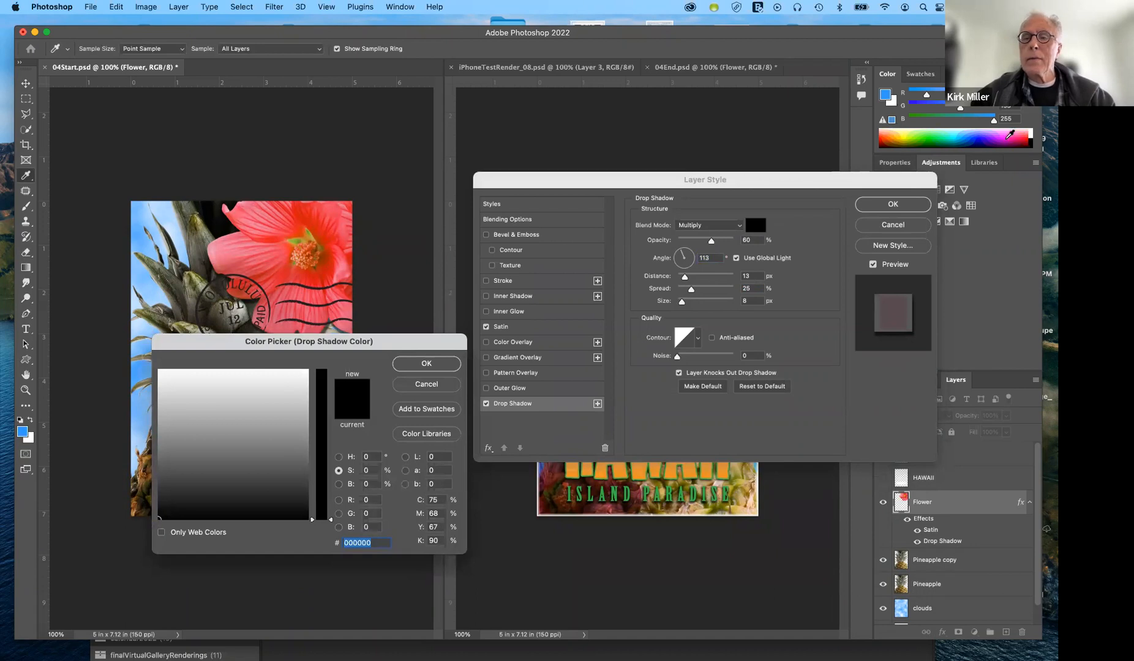
click(1011, 134)
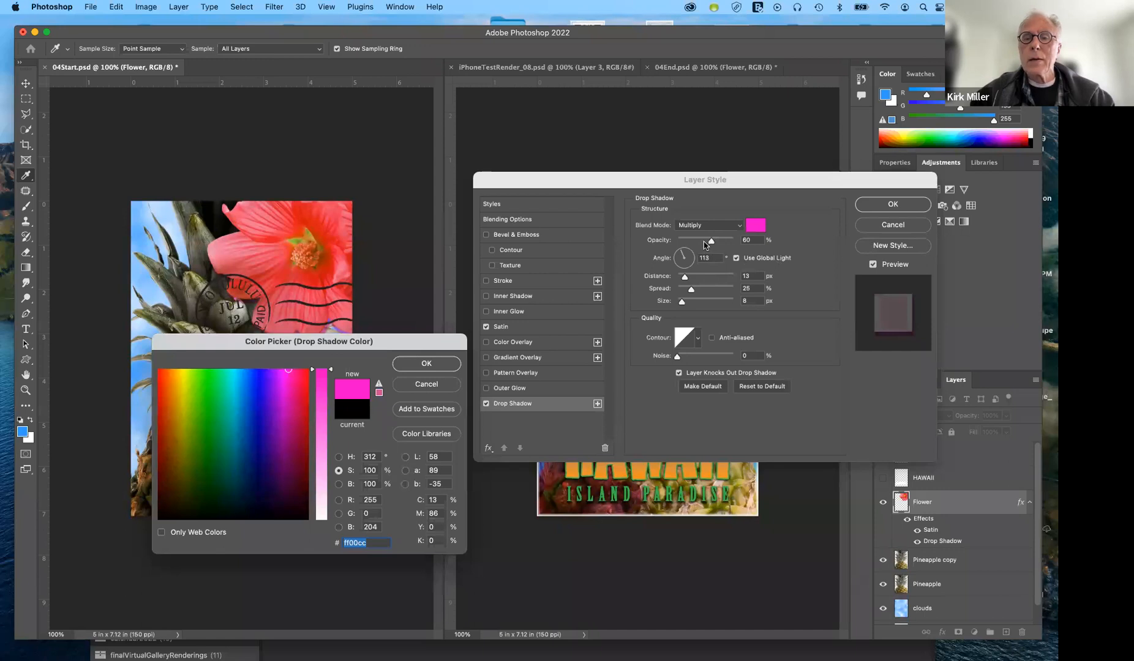
click(449, 361)
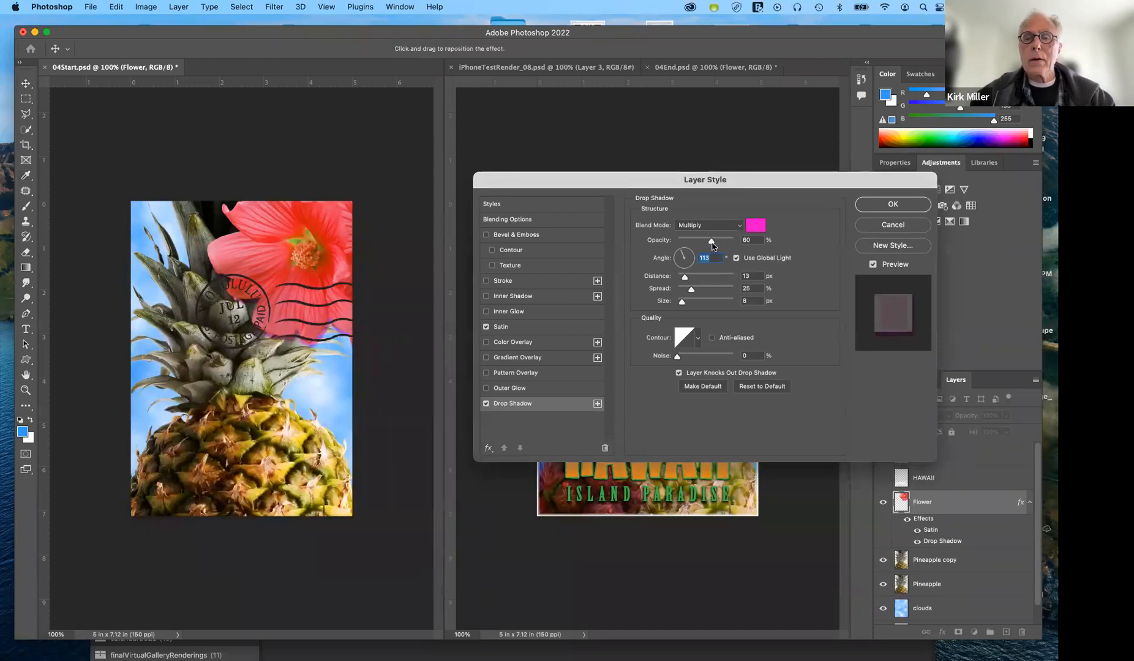
drag(712, 246, 689, 246)
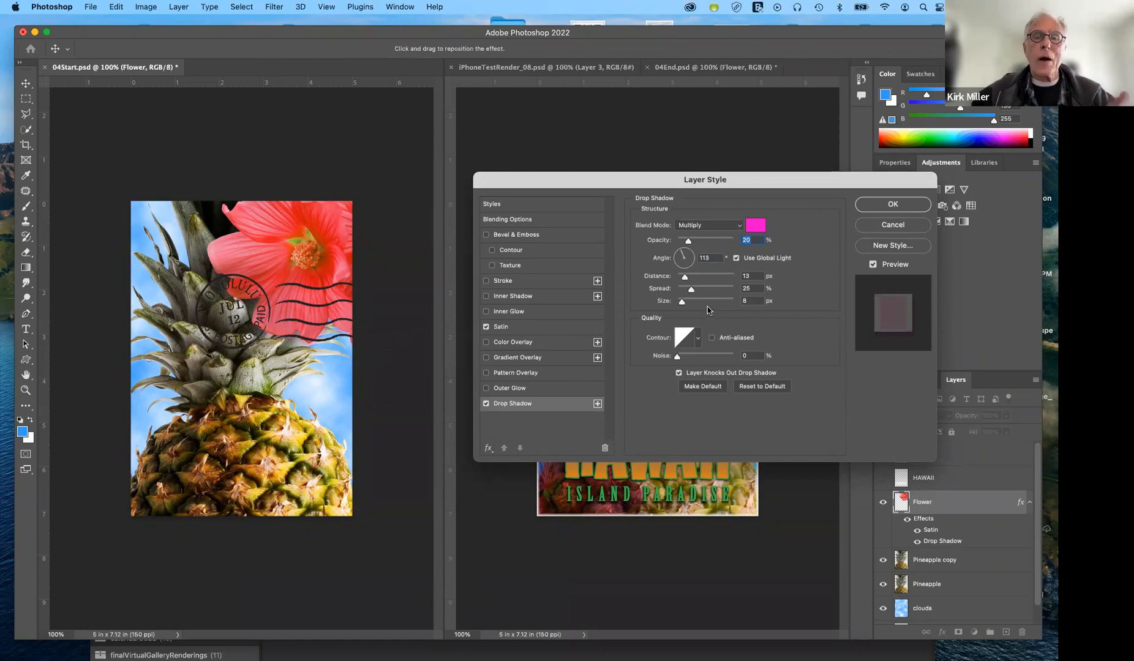
click(885, 207)
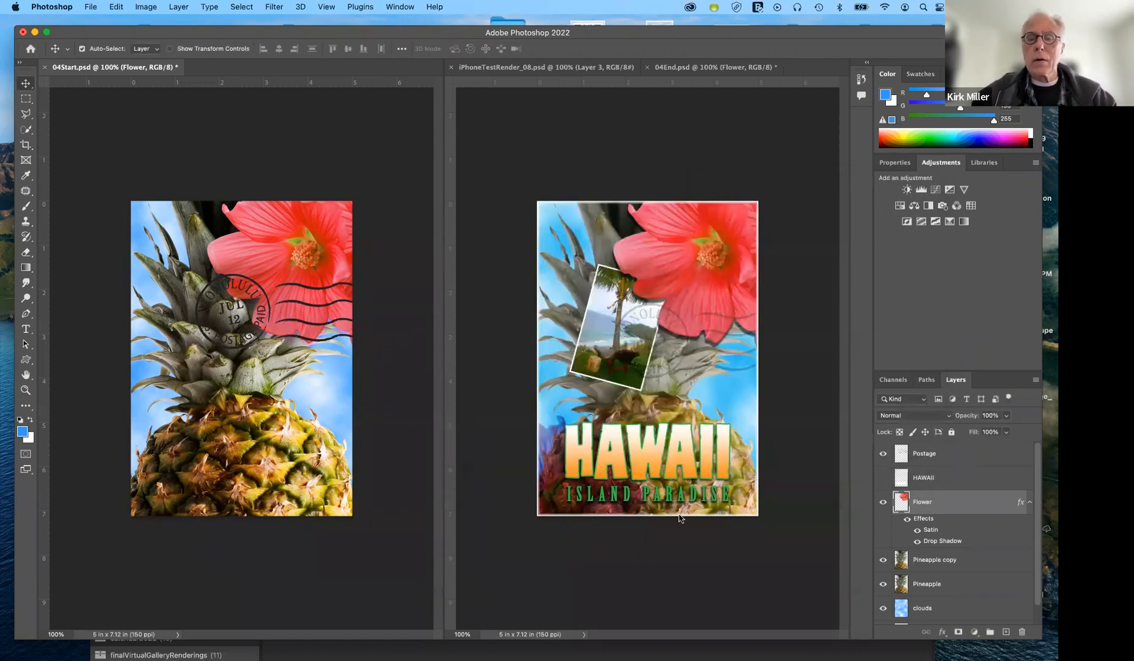
Change the Flower layer's drop shadow color to near-black #0a0400 and its opacity to about 73%, review the Satin settings and apply the style.
click(917, 543)
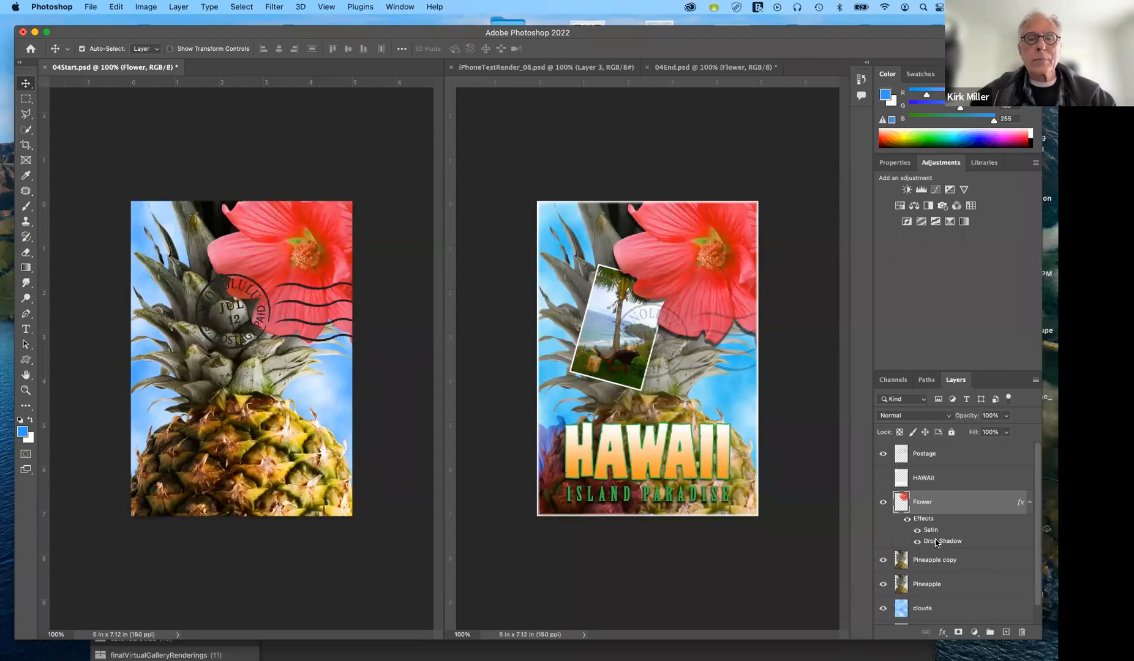
double_click(936, 541)
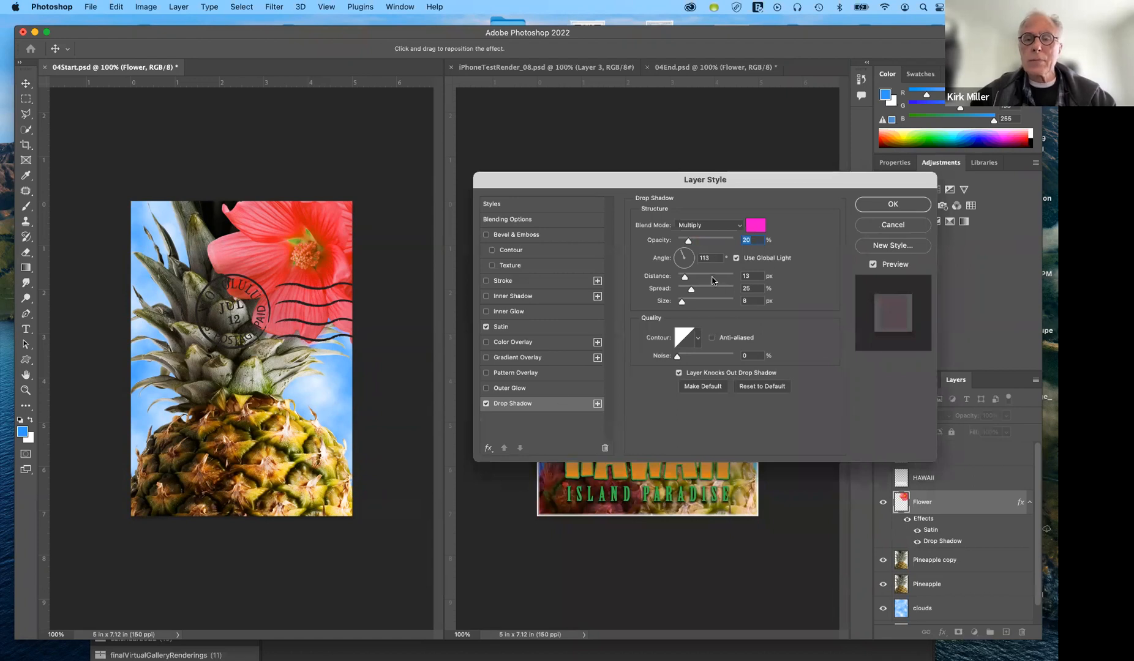
click(757, 229)
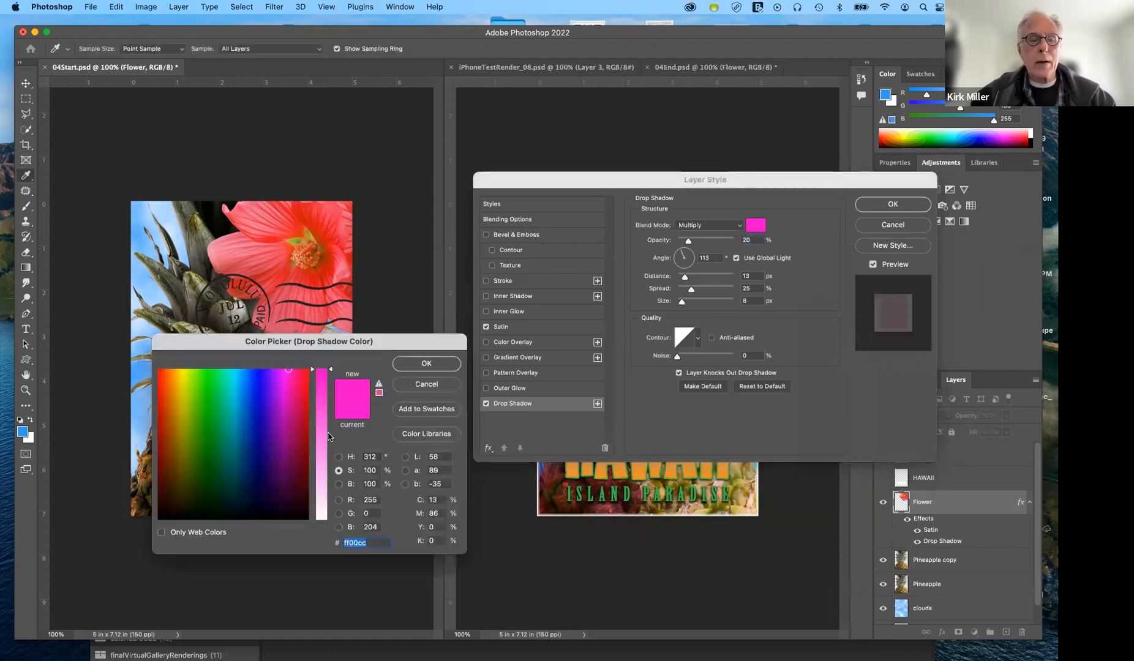
click(167, 513)
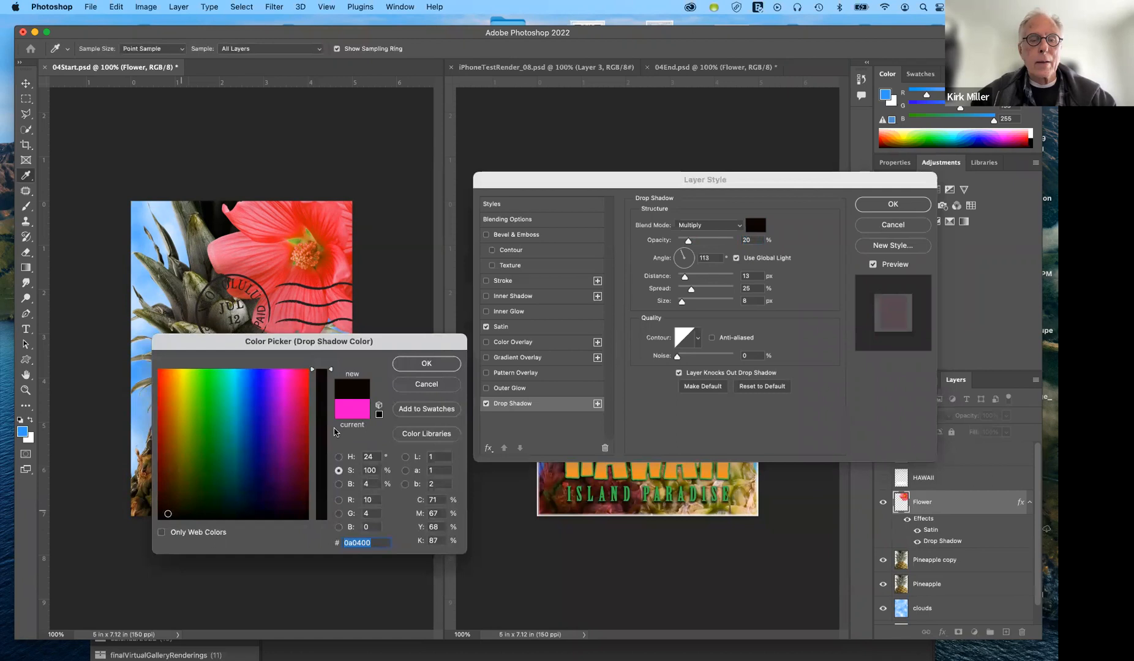
click(411, 365)
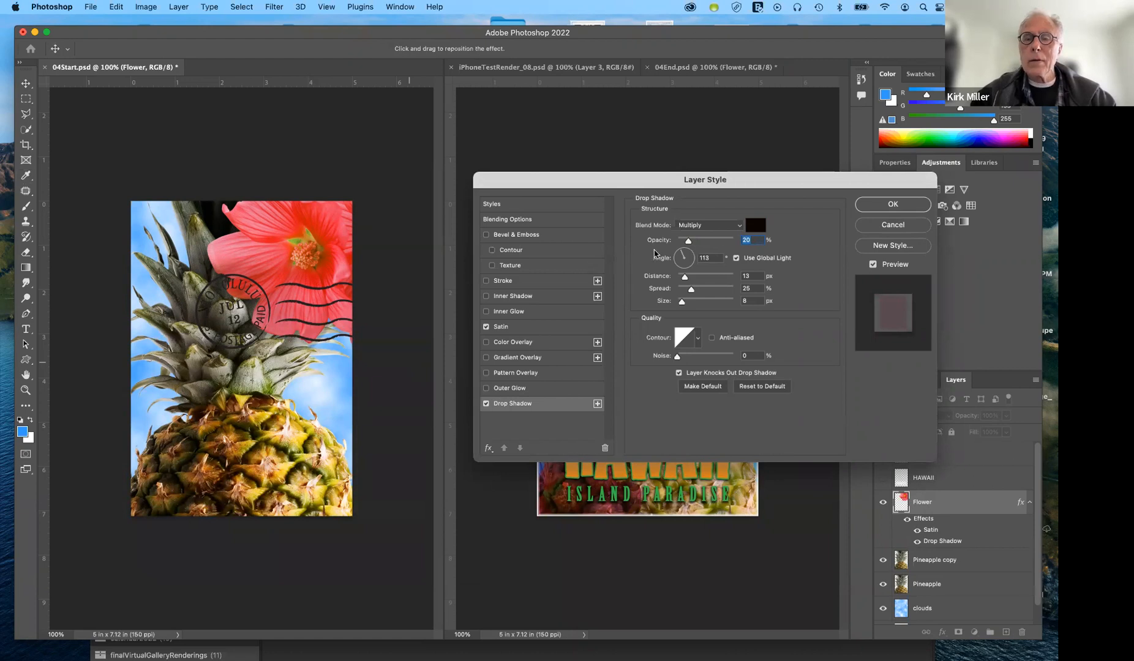
drag(689, 245, 716, 242)
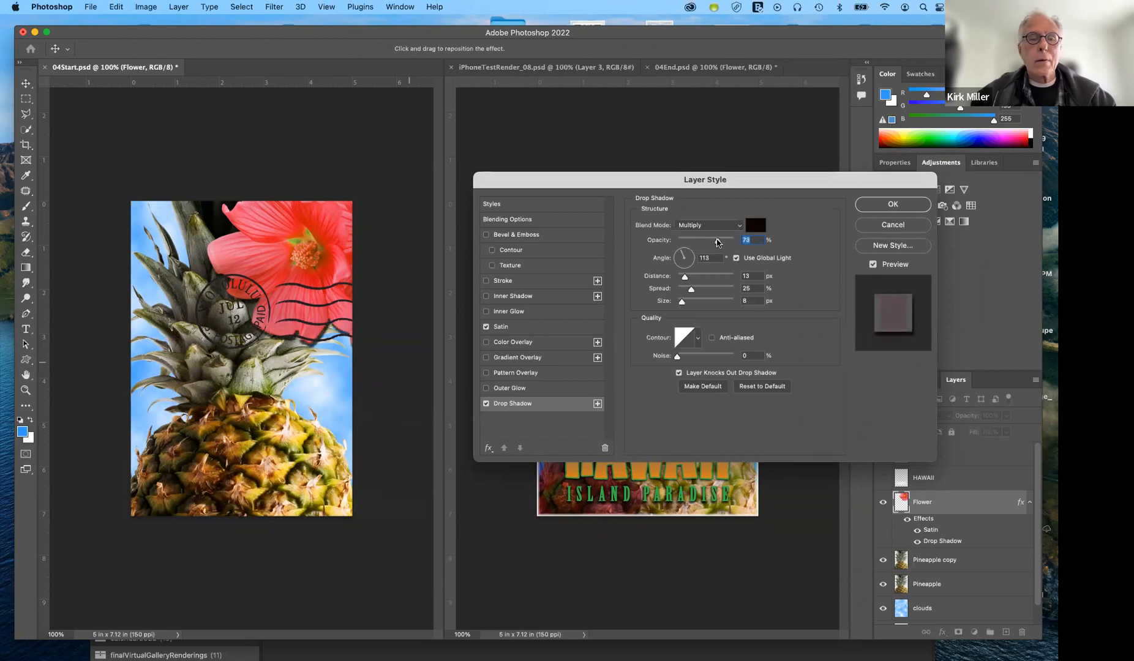
click(534, 331)
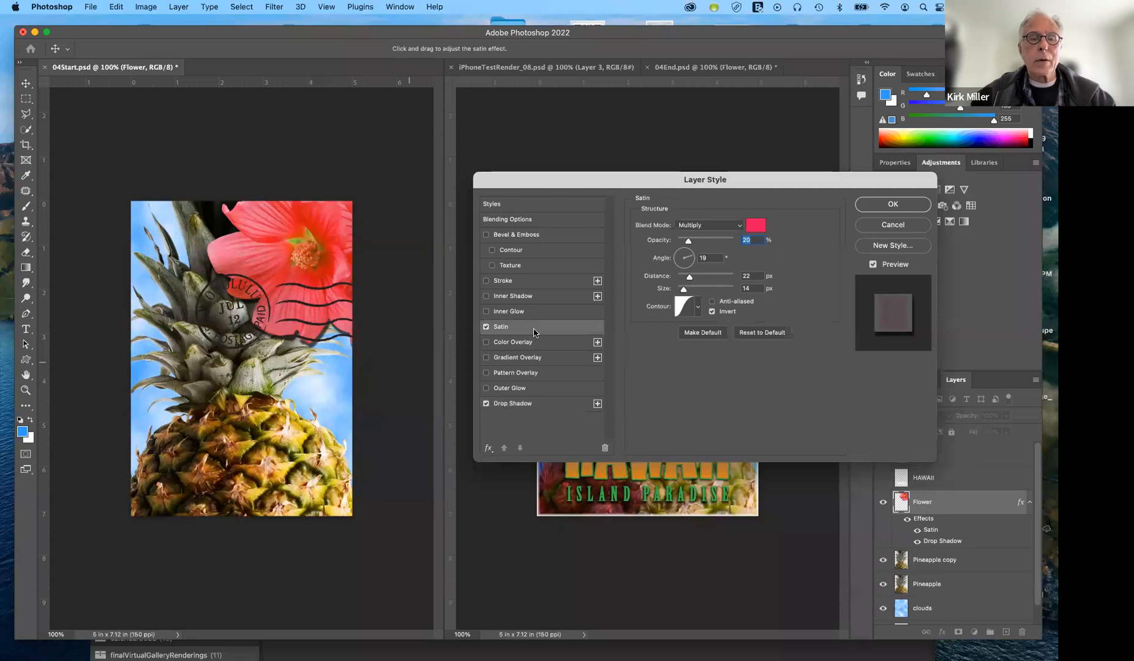
click(888, 209)
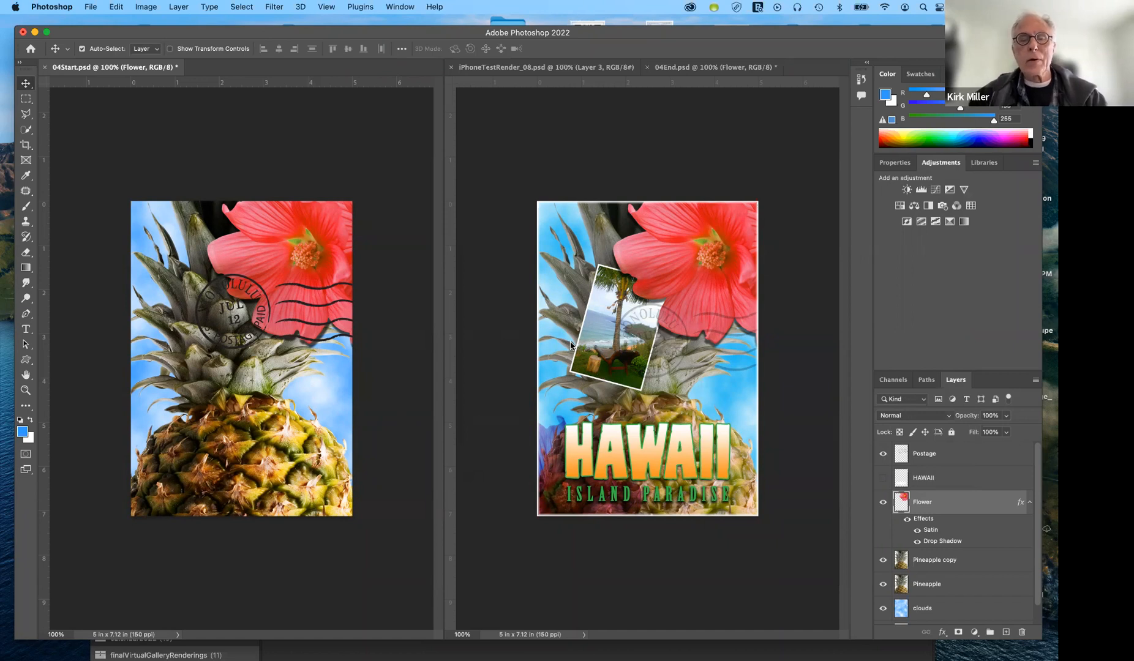
Open Beach.psd from the Lesson04 folder.
click(91, 8)
click(91, 8)
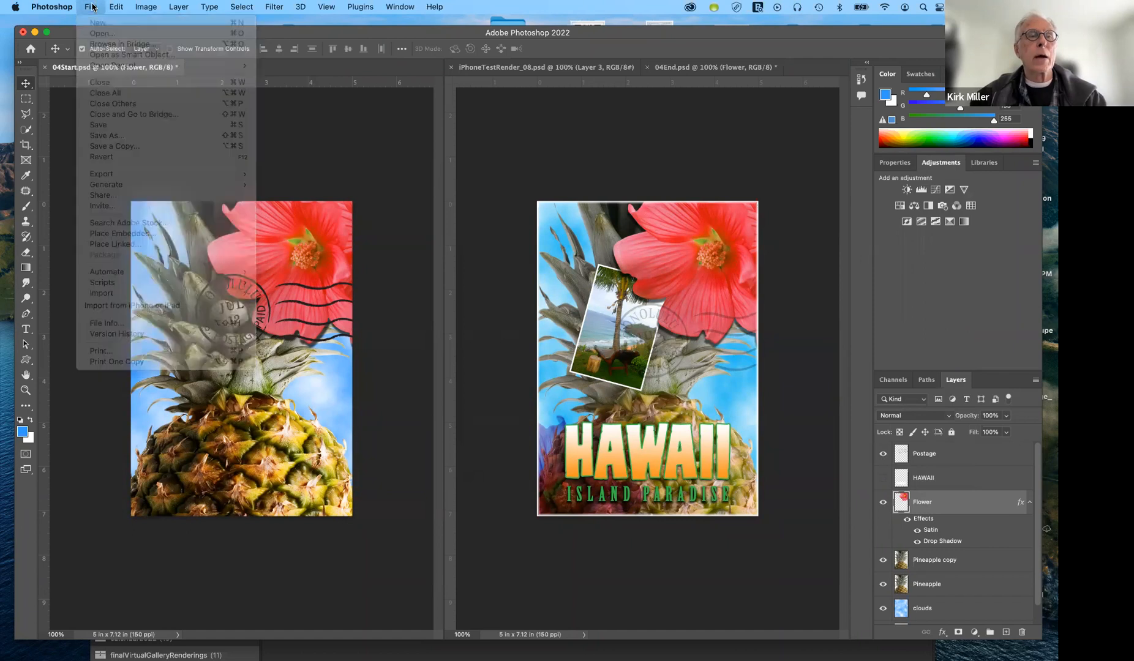
click(91, 7)
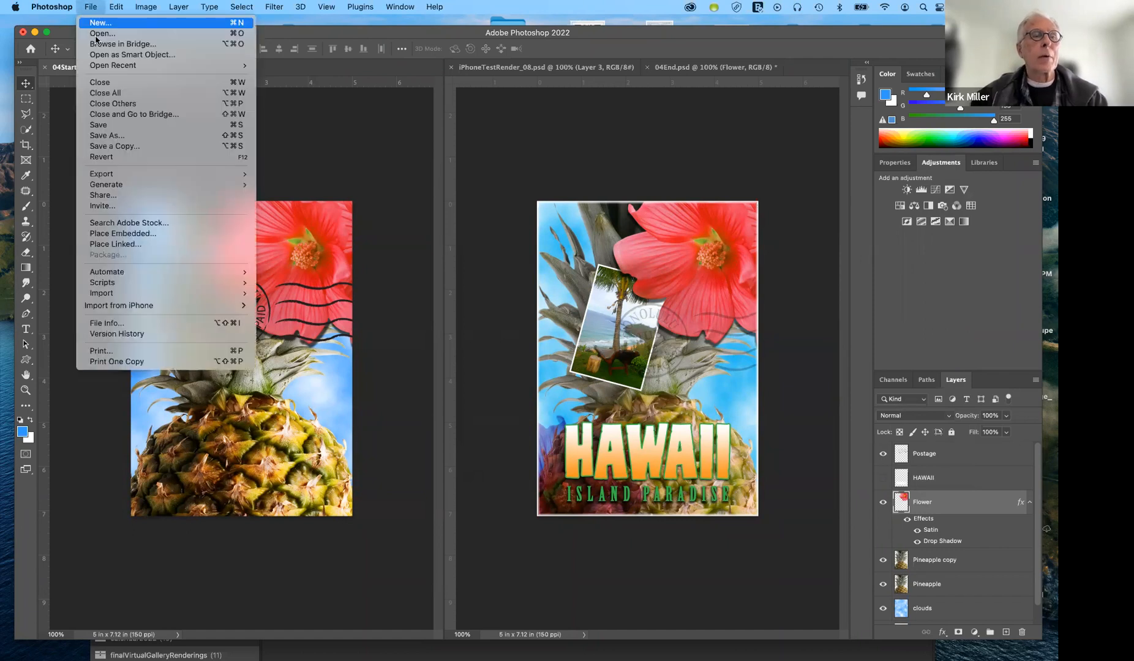
click(345, 193)
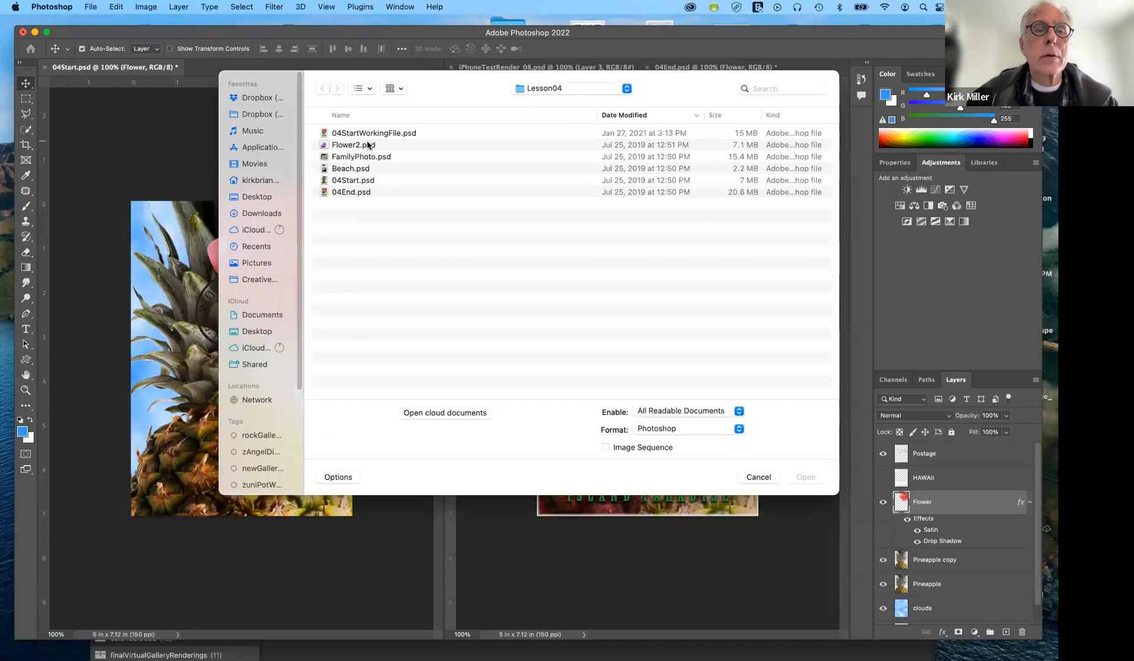
click(366, 170)
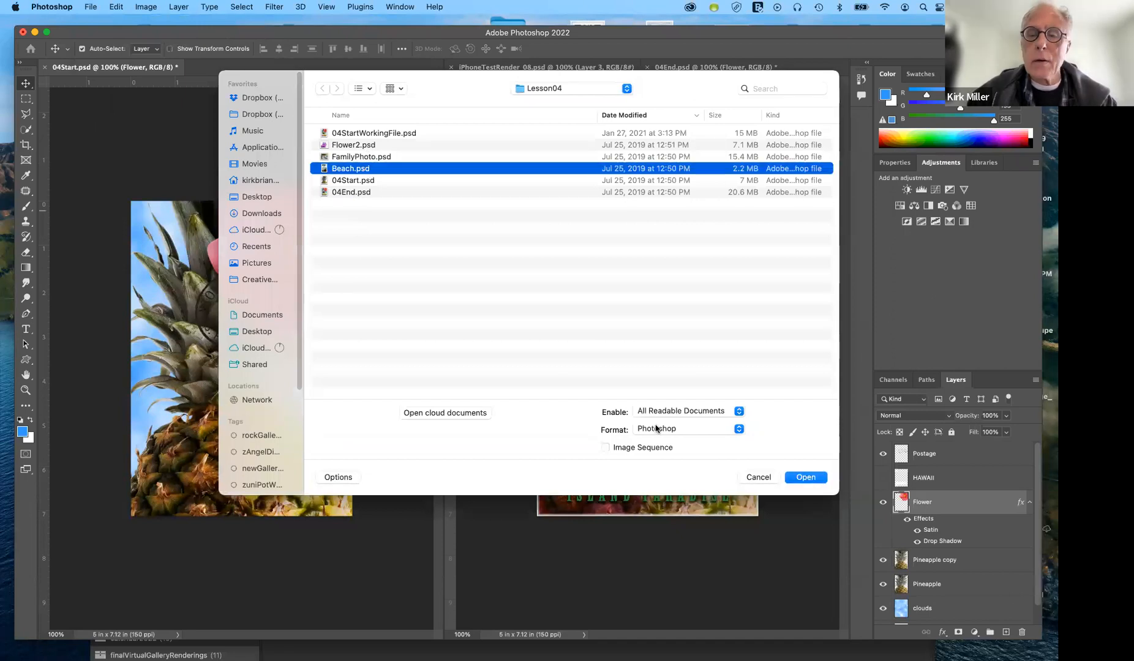
click(792, 482)
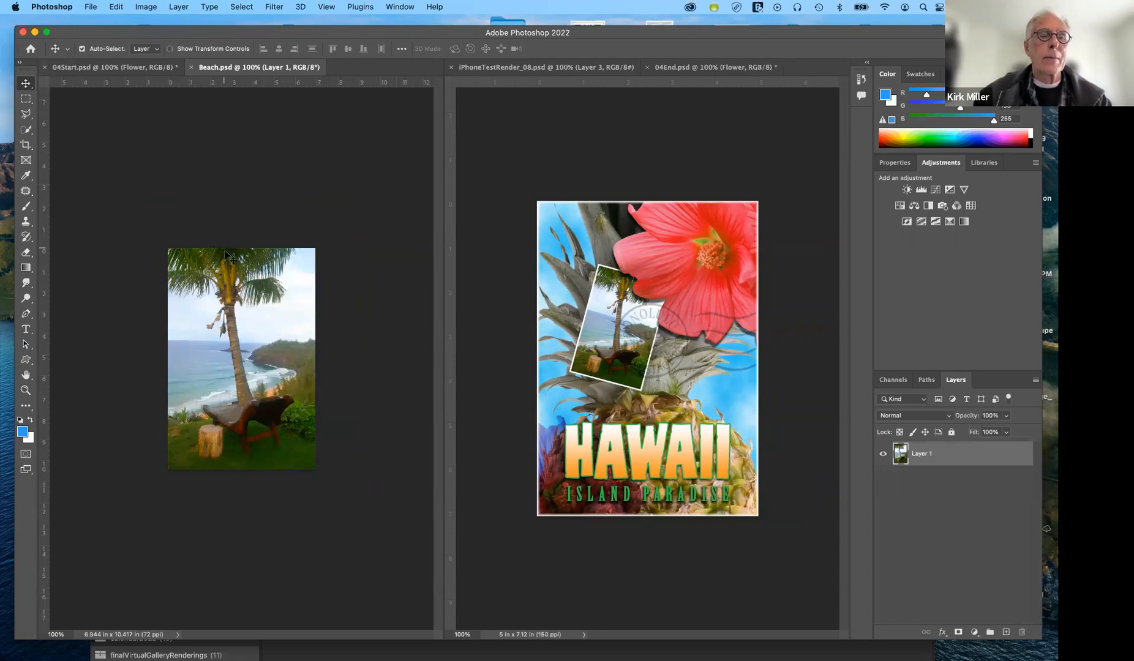
Copy the beach photo into 04Start.psd, stack its layer directly below Flower, and position it over the pineapple's leaves.
drag(209, 198, 218, 268)
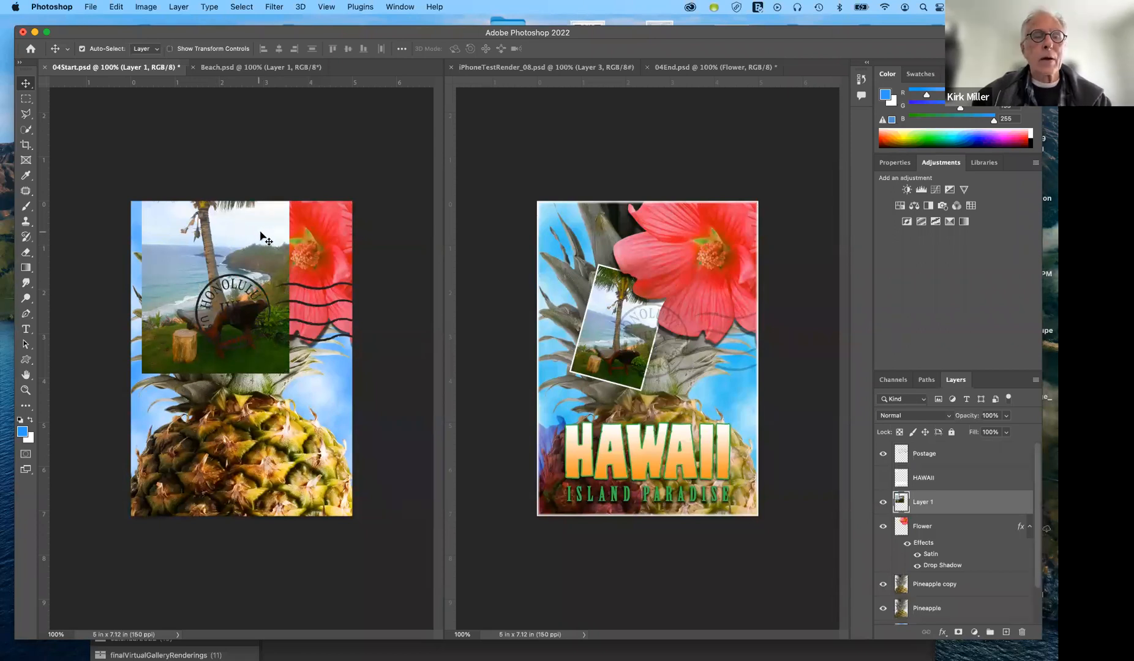
drag(291, 271, 323, 348)
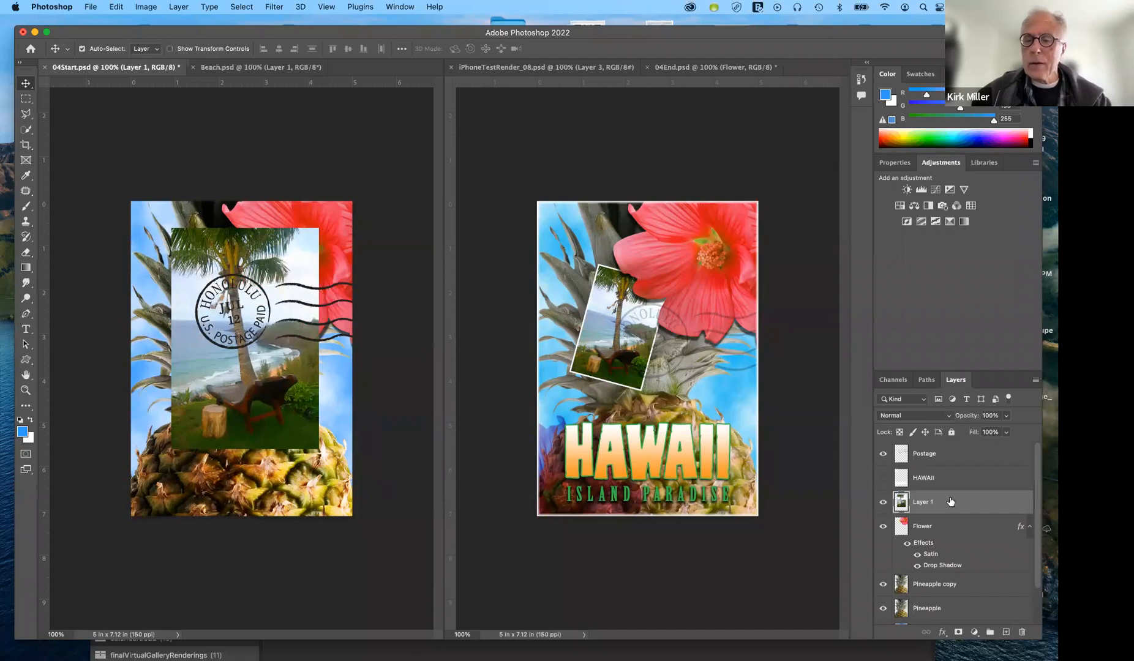
drag(951, 502, 949, 561)
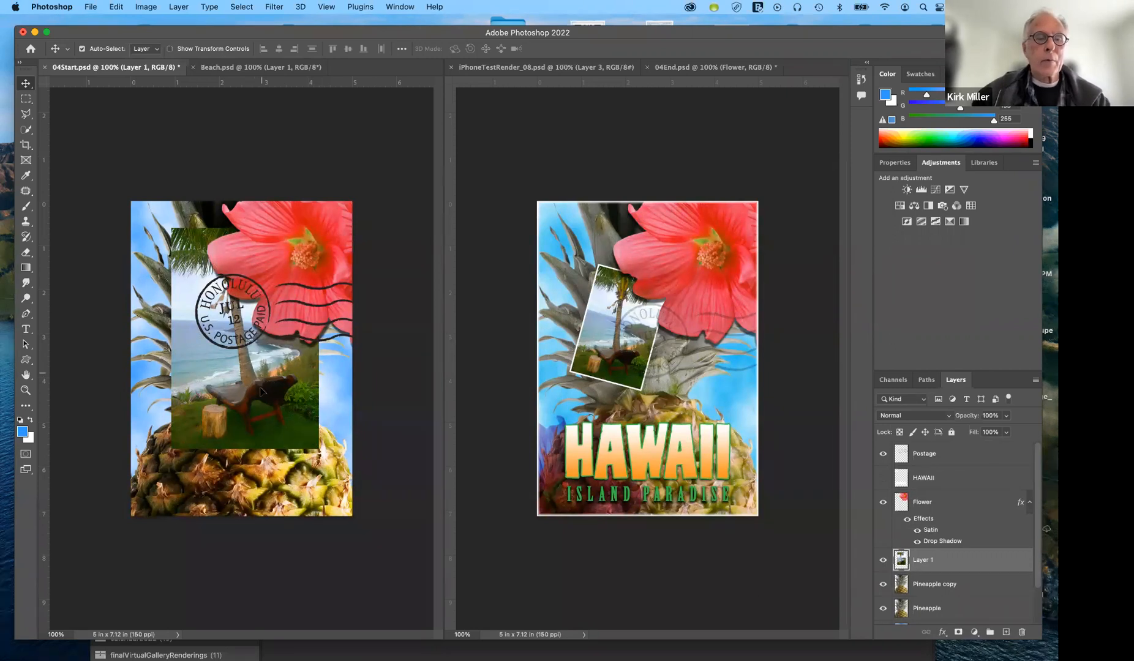
drag(260, 392, 250, 403)
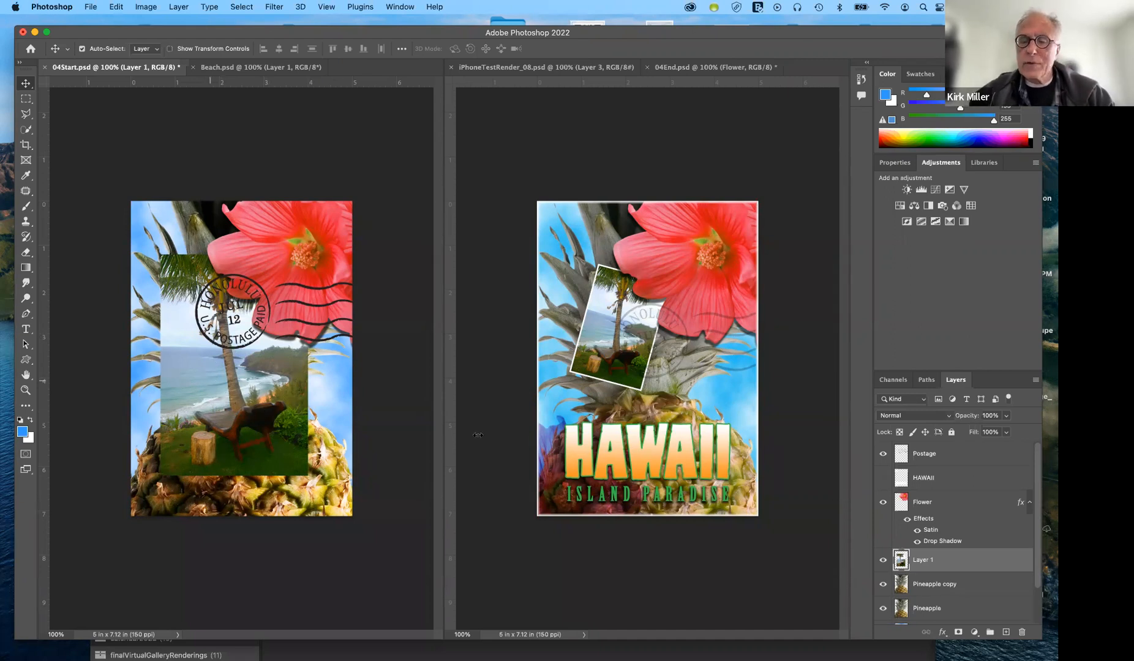
Rename the new photo layer as beach.
double_click(919, 560)
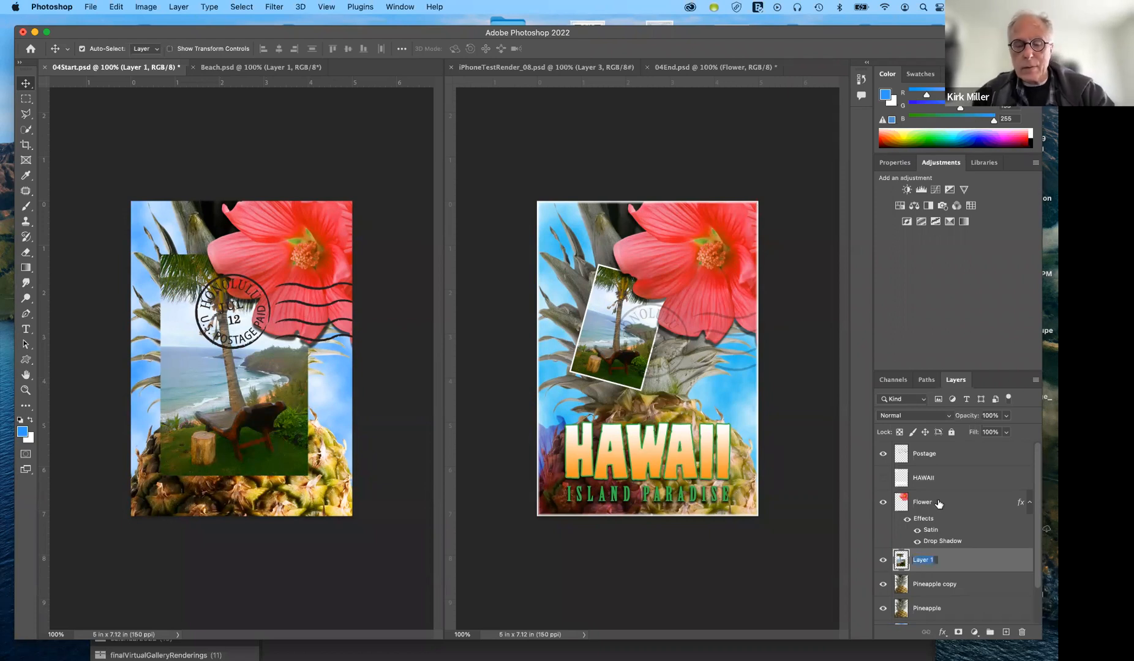
text(beach)
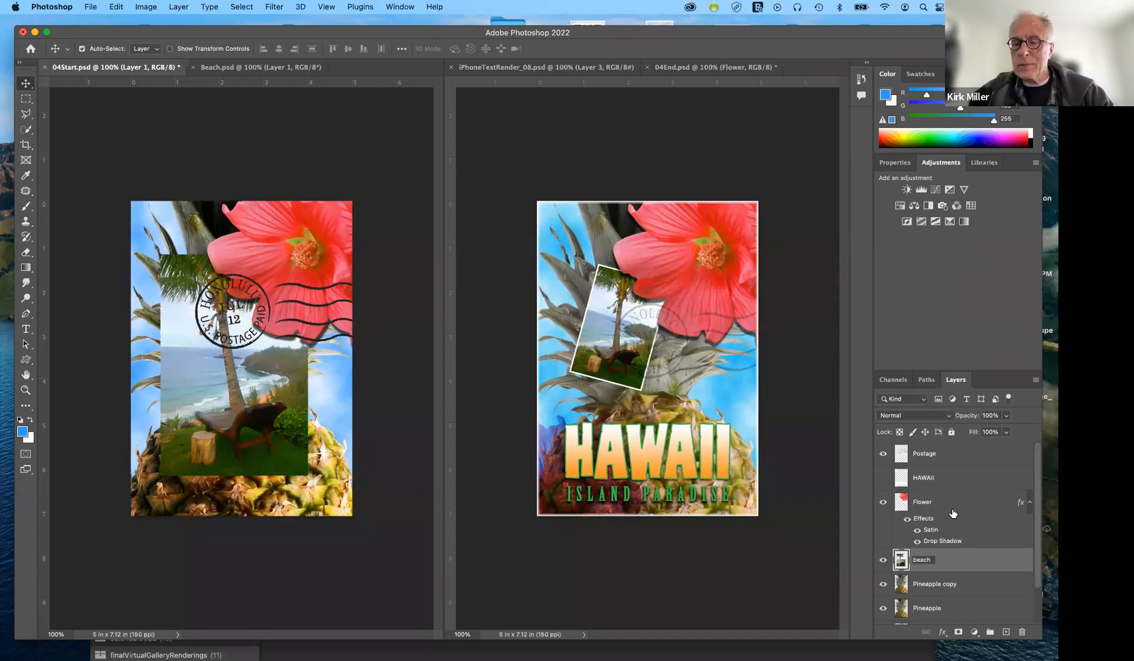
click(1007, 563)
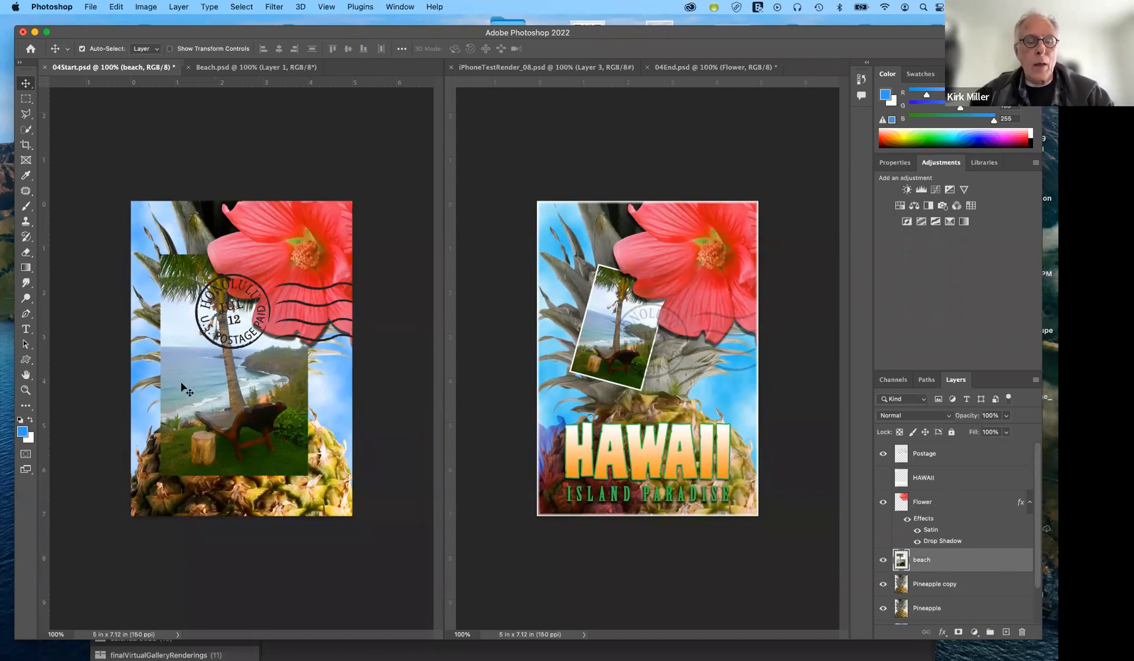
key(super+t)
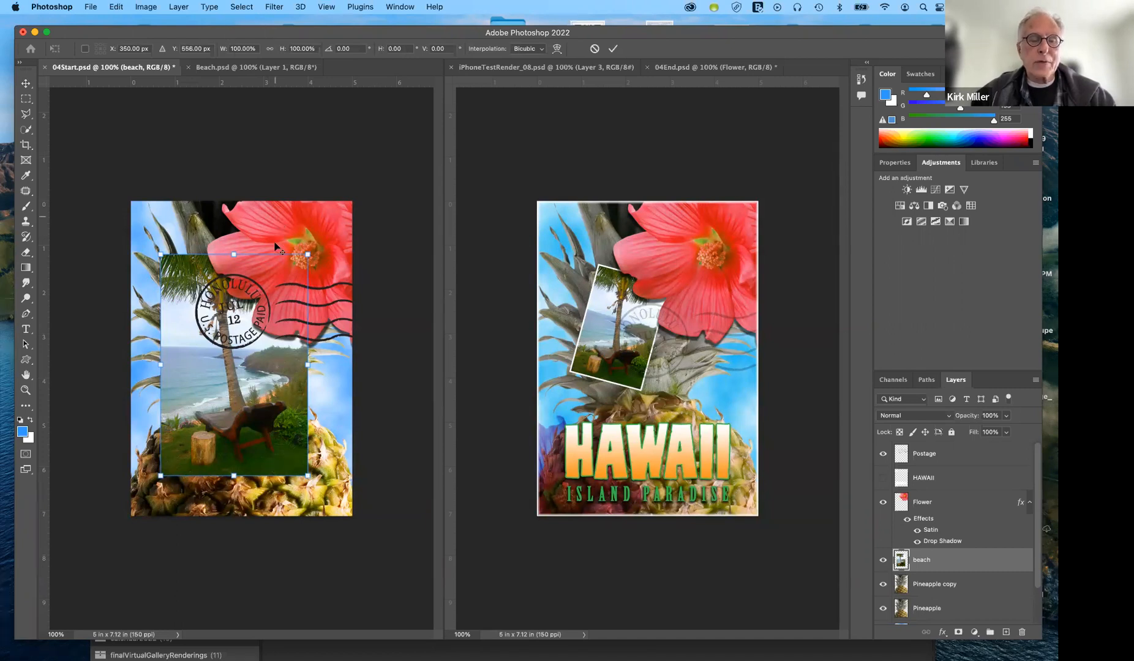
drag(298, 273, 274, 313)
key(super+z)
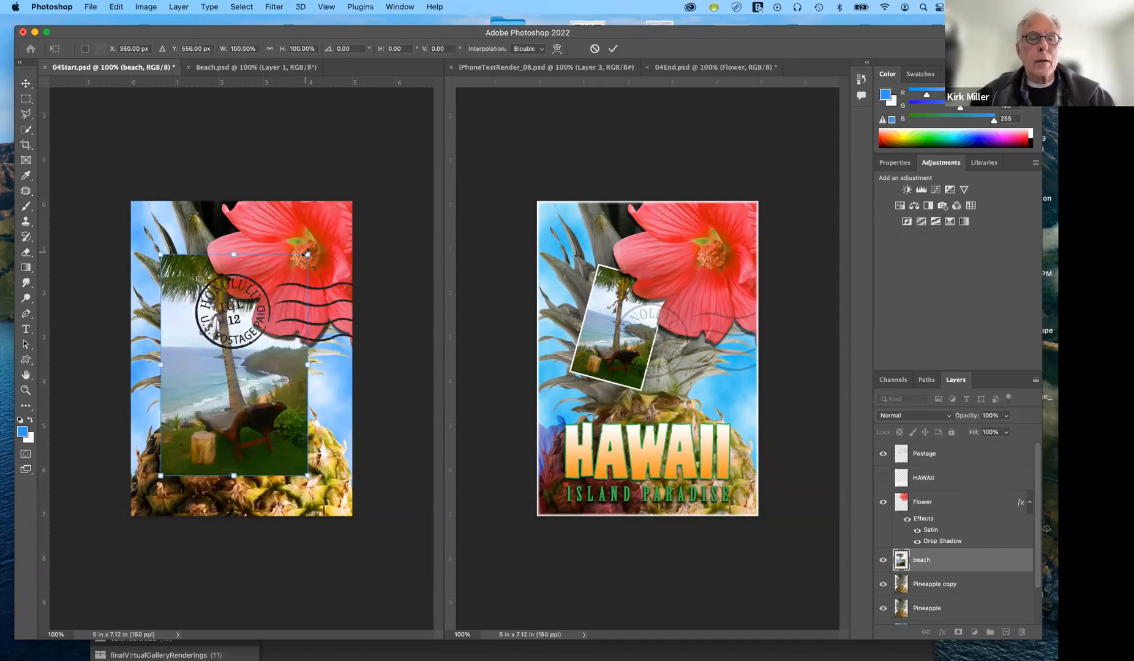
mouse_move(307, 253)
mouse_down()
mouse_move(293, 260)
mouse_move(310, 264)
mouse_up()
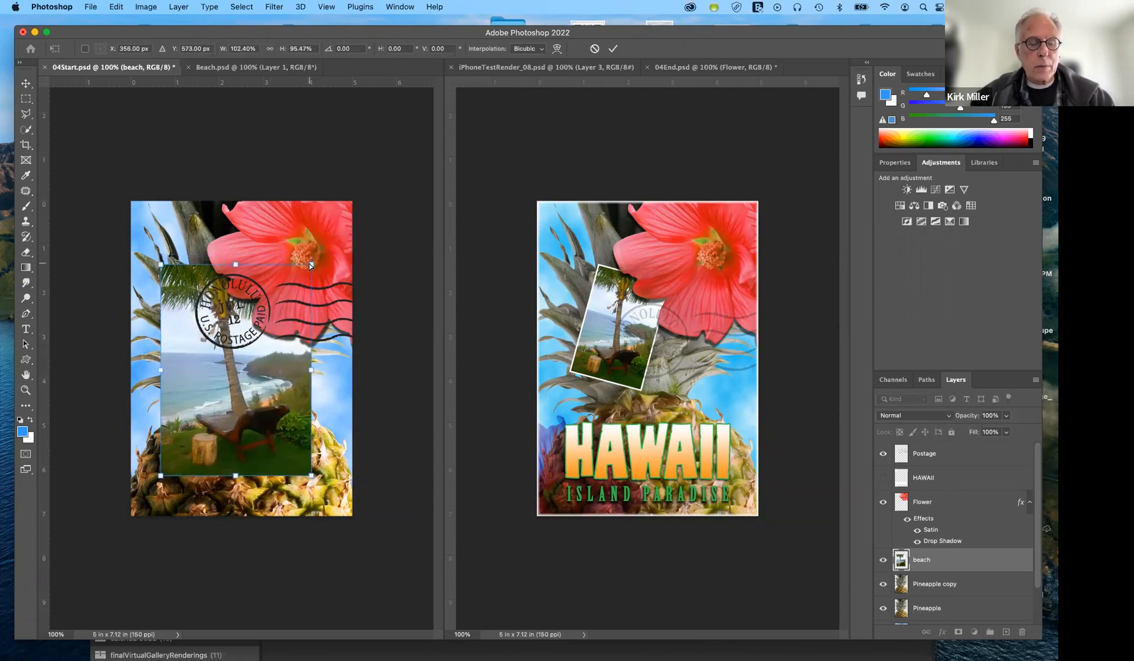
click(596, 49)
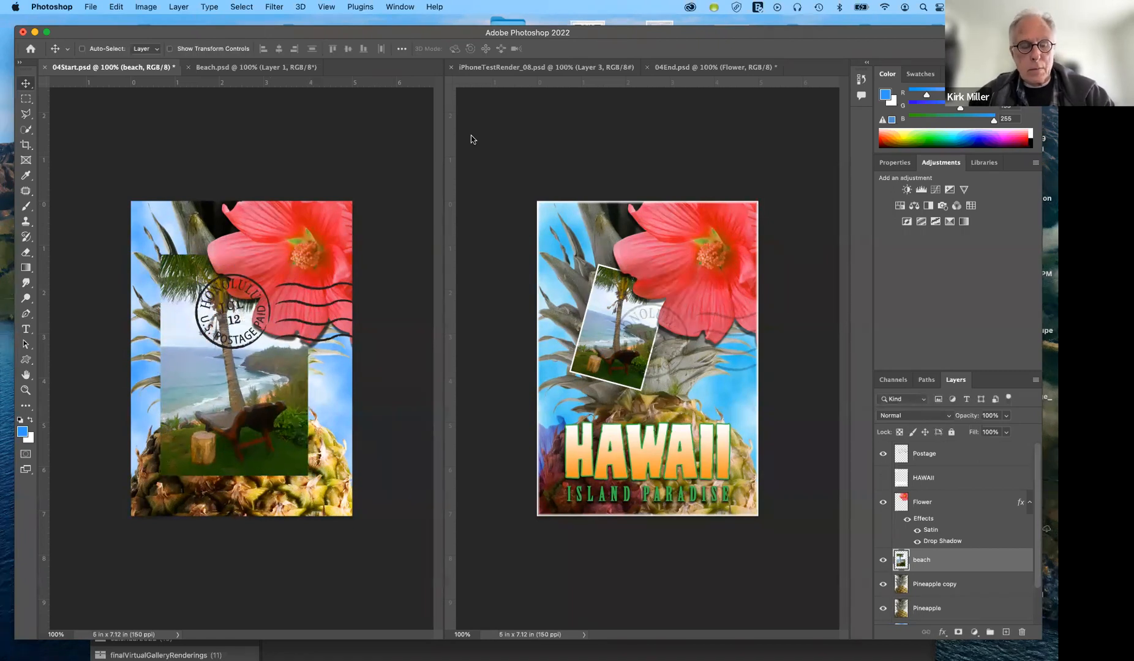
Scale the beach photo to about 51%, rotate it about 14.6° clockwise, and place it over the pineapple leaves, partly behind the flower.
key(super+t)
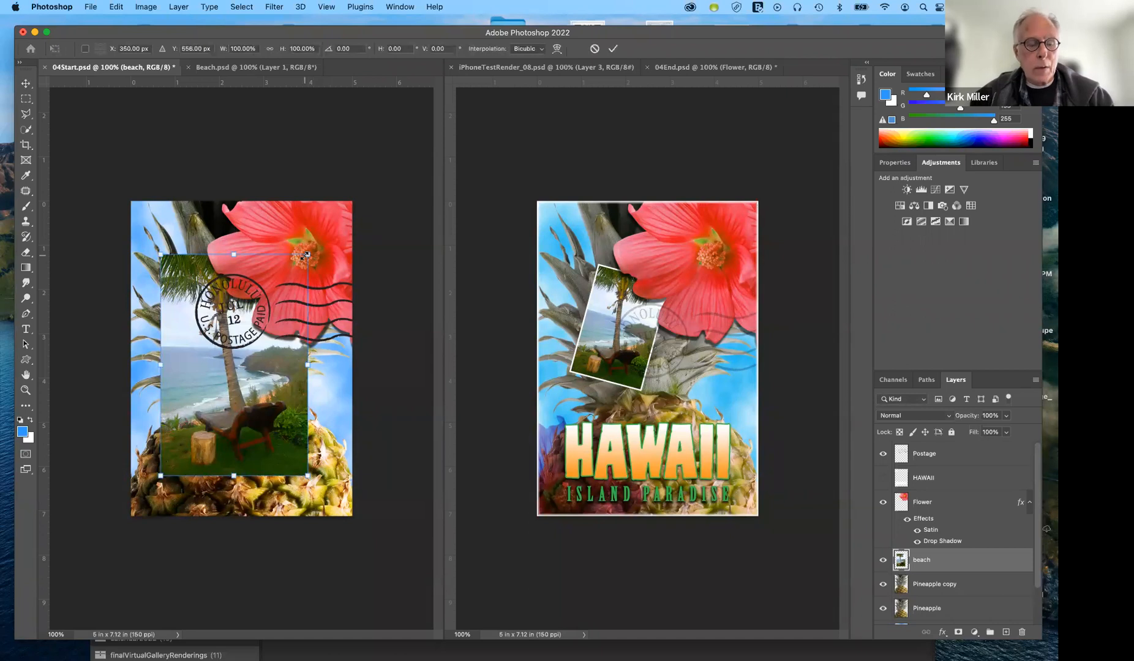
drag(299, 269, 257, 370)
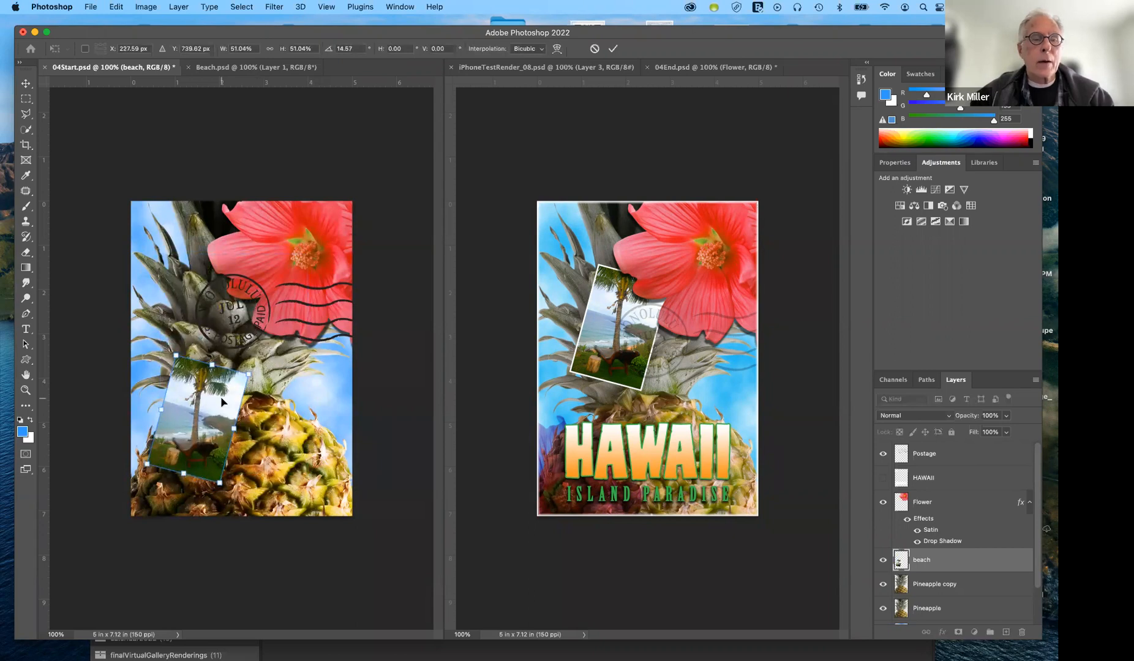
drag(222, 401, 244, 313)
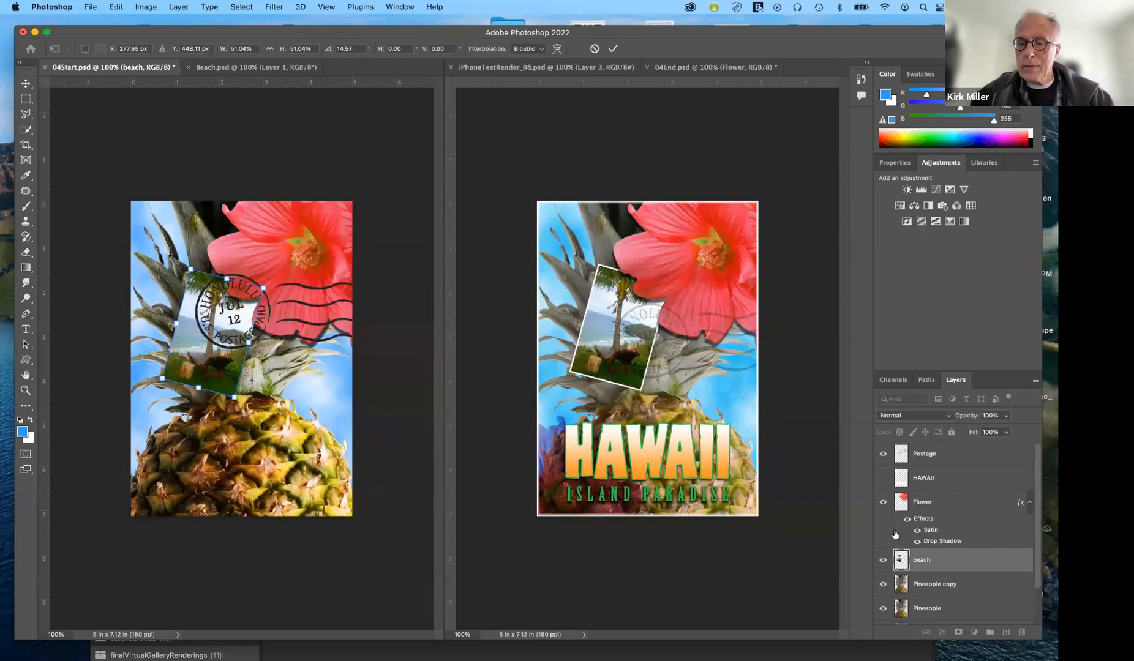
click(883, 453)
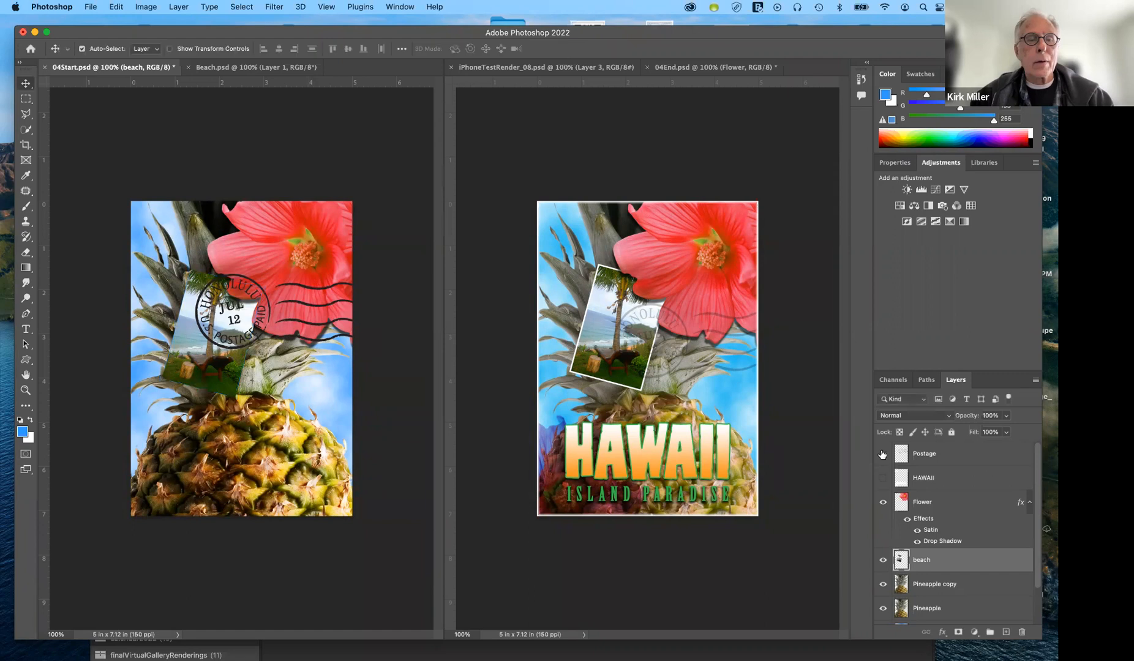
Hide the Postage layer and add a white (ffffff) 4 px stroke effect to the beach layer.
click(883, 454)
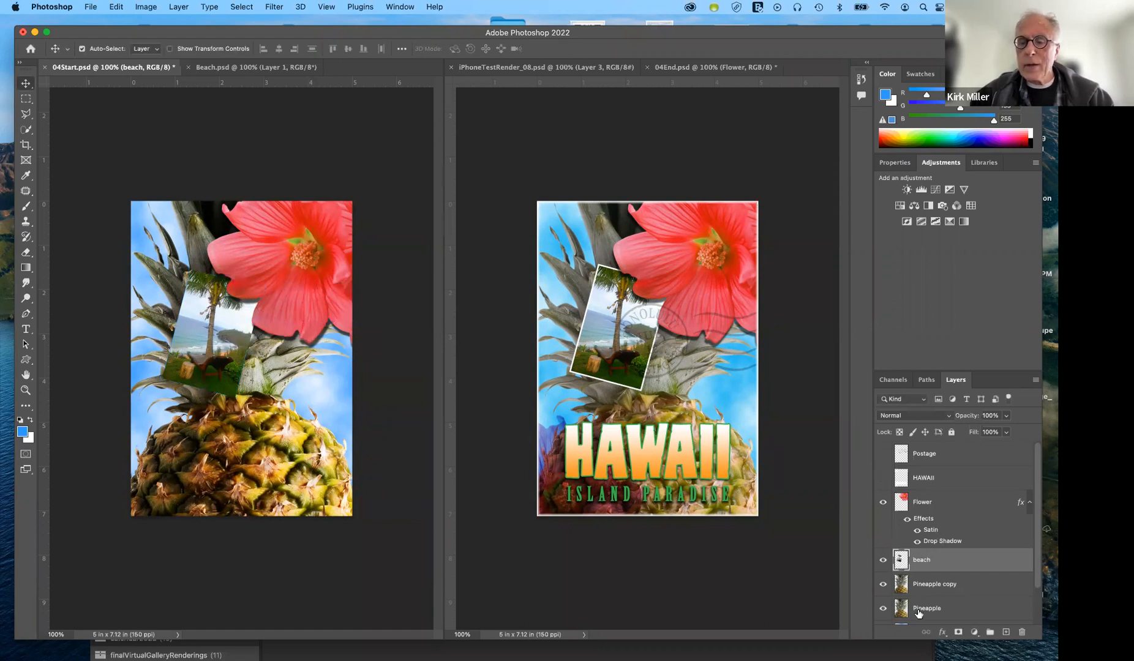
click(943, 634)
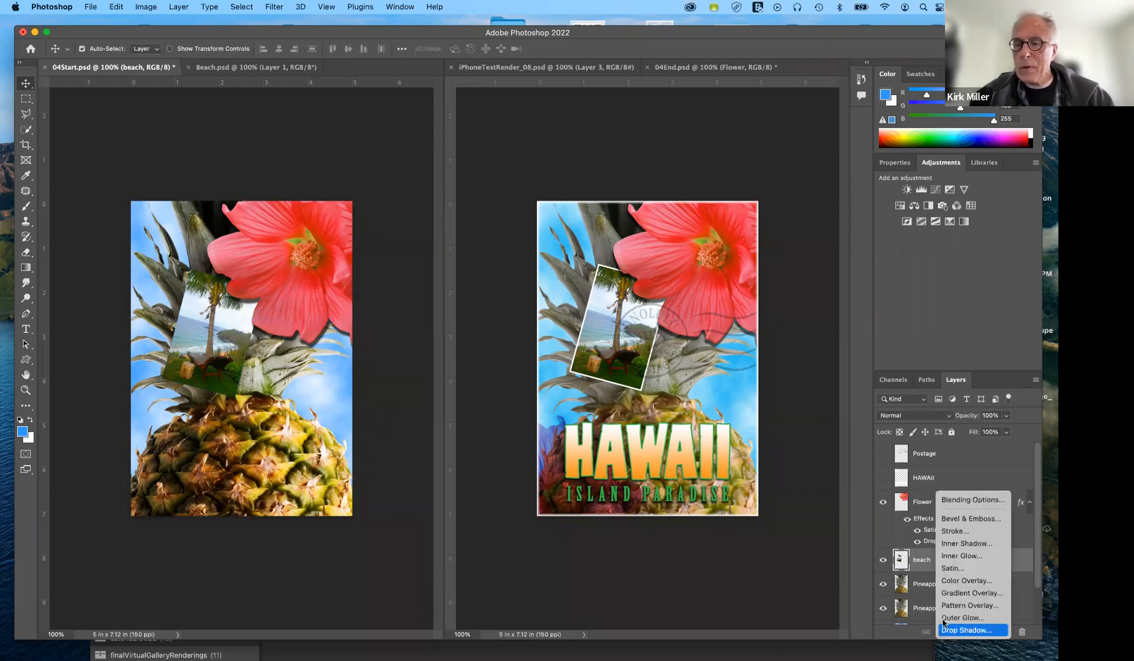
click(959, 536)
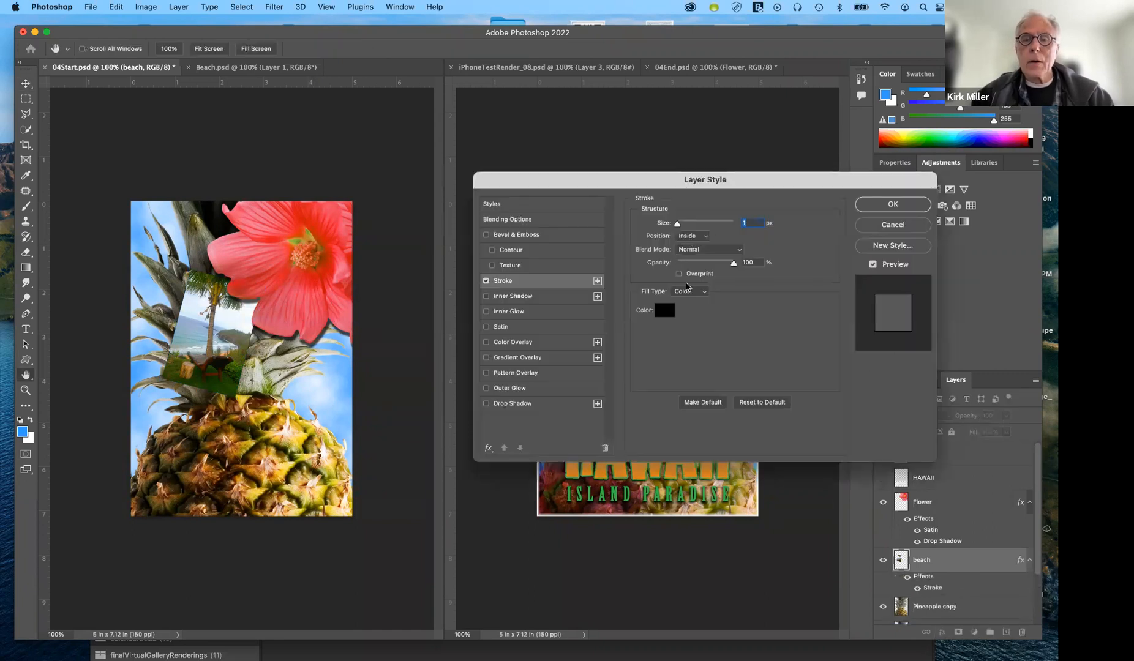
click(667, 309)
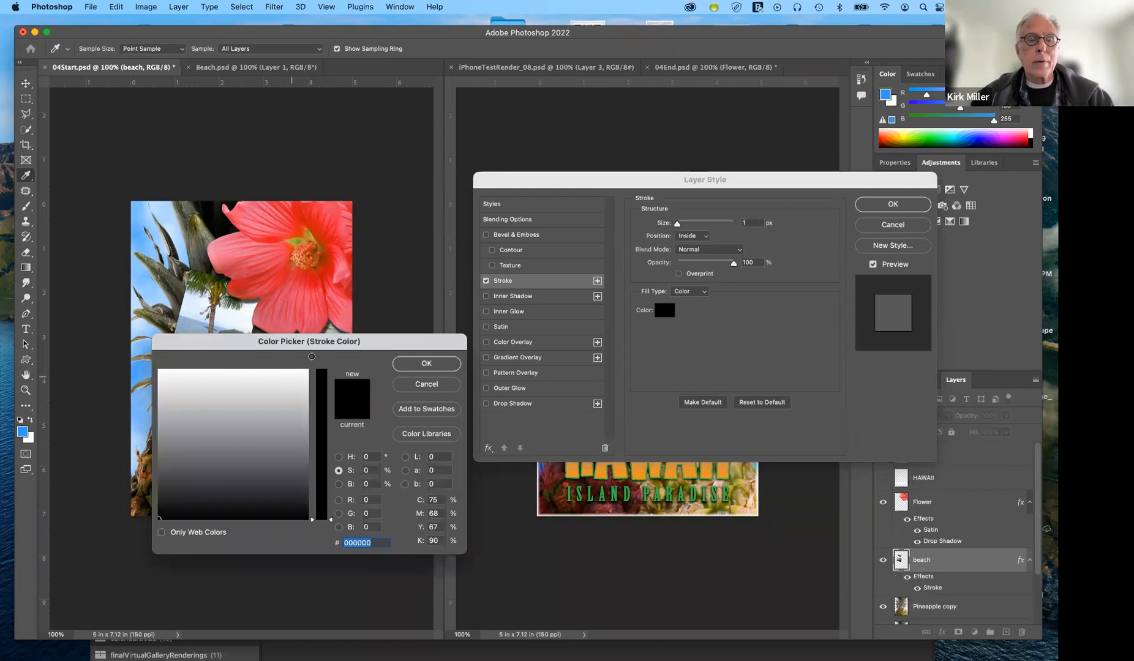
text(ffffff)
click(418, 363)
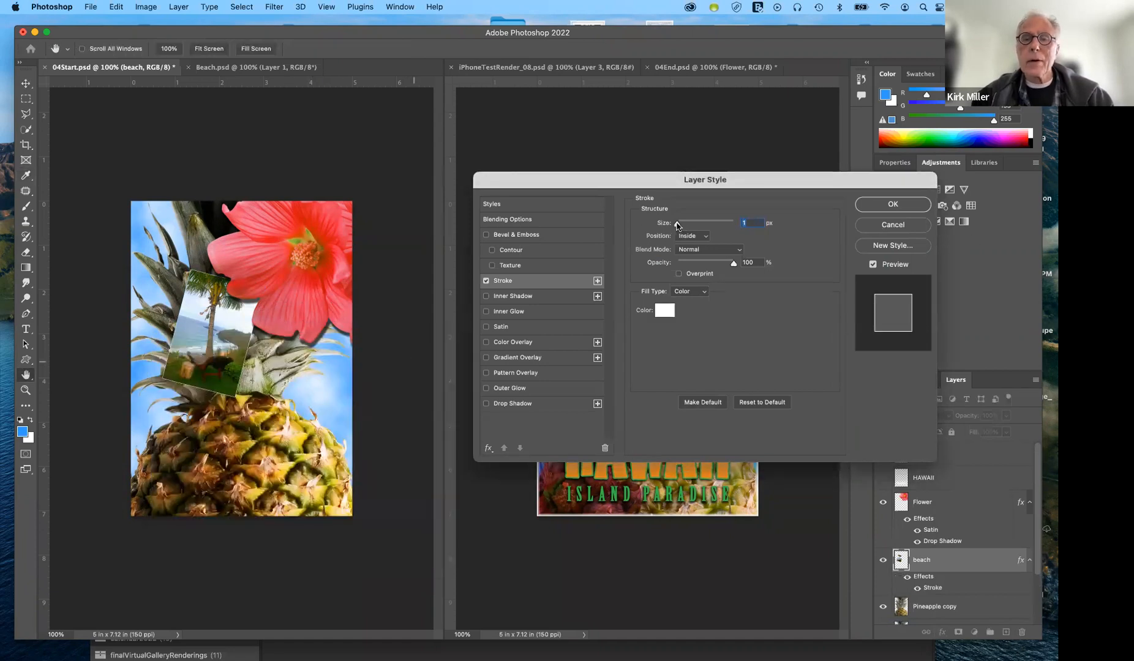
drag(677, 226, 678, 227)
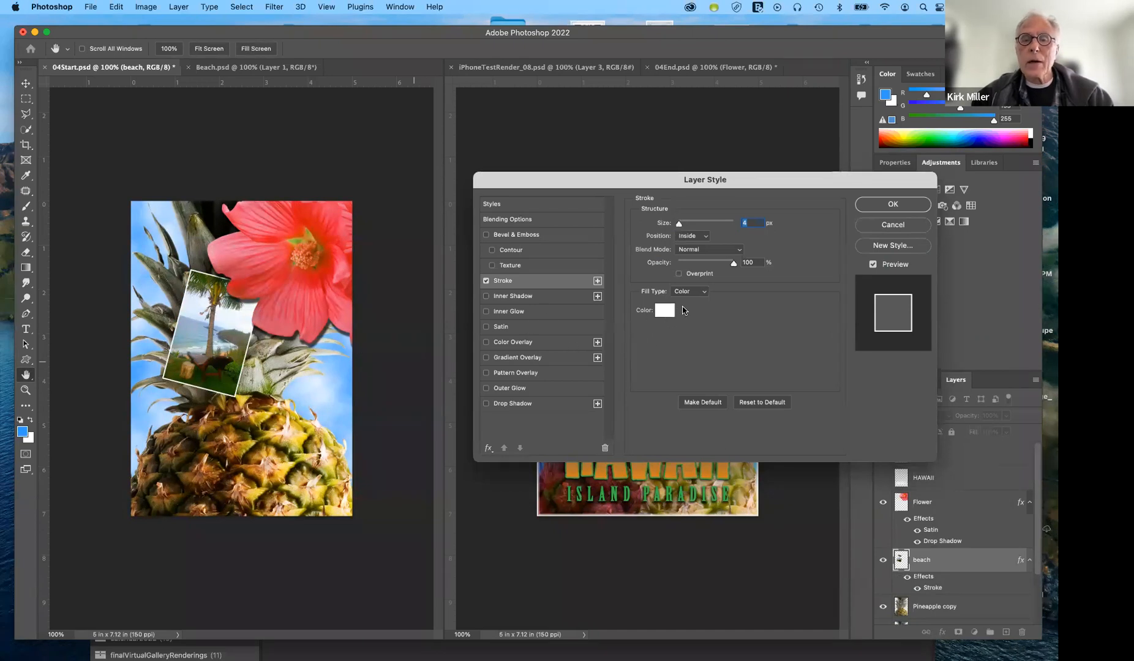
Try the beach stroke's Outside and Center positions, set it back to Inside, and apply the layer style.
click(708, 237)
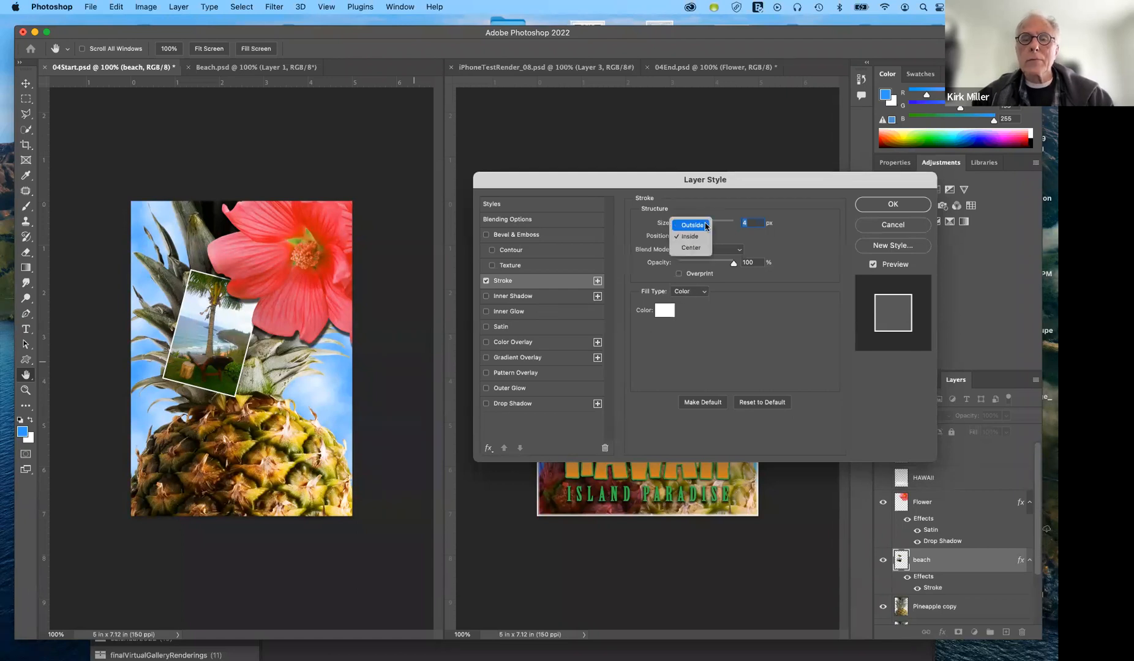
click(706, 225)
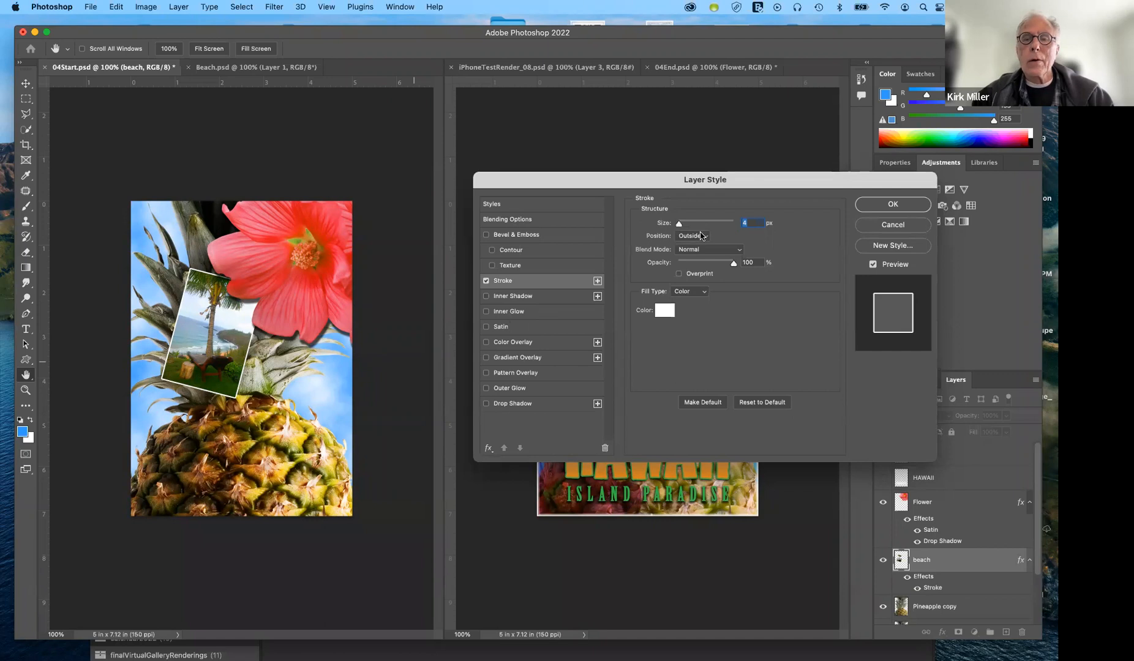
click(701, 237)
click(700, 260)
click(700, 237)
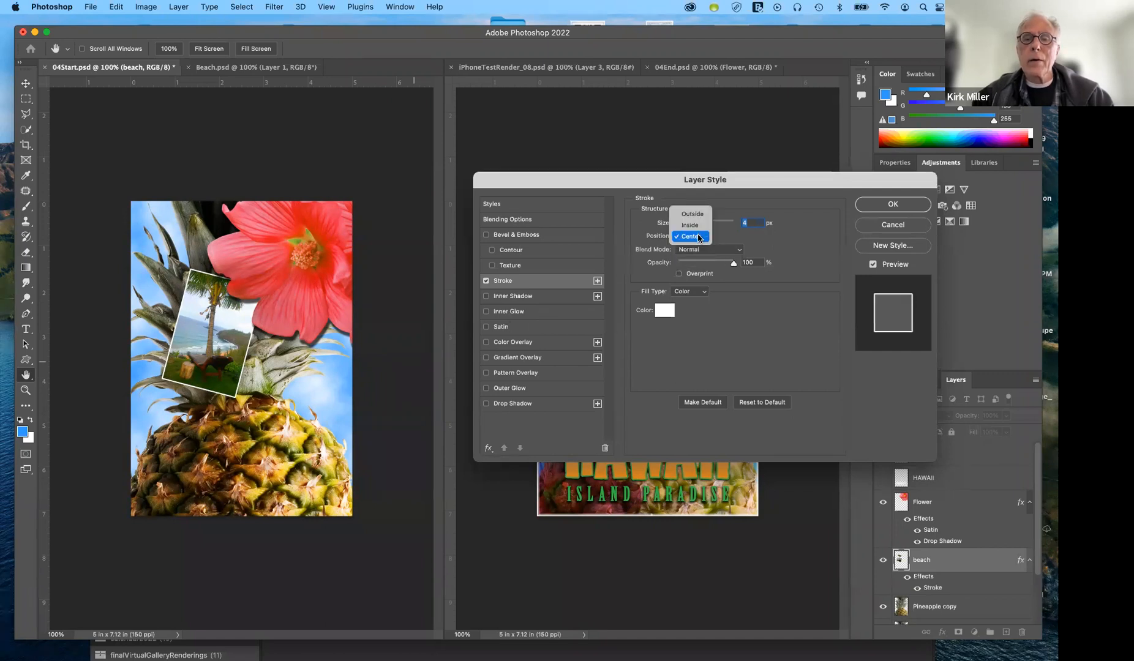
click(691, 224)
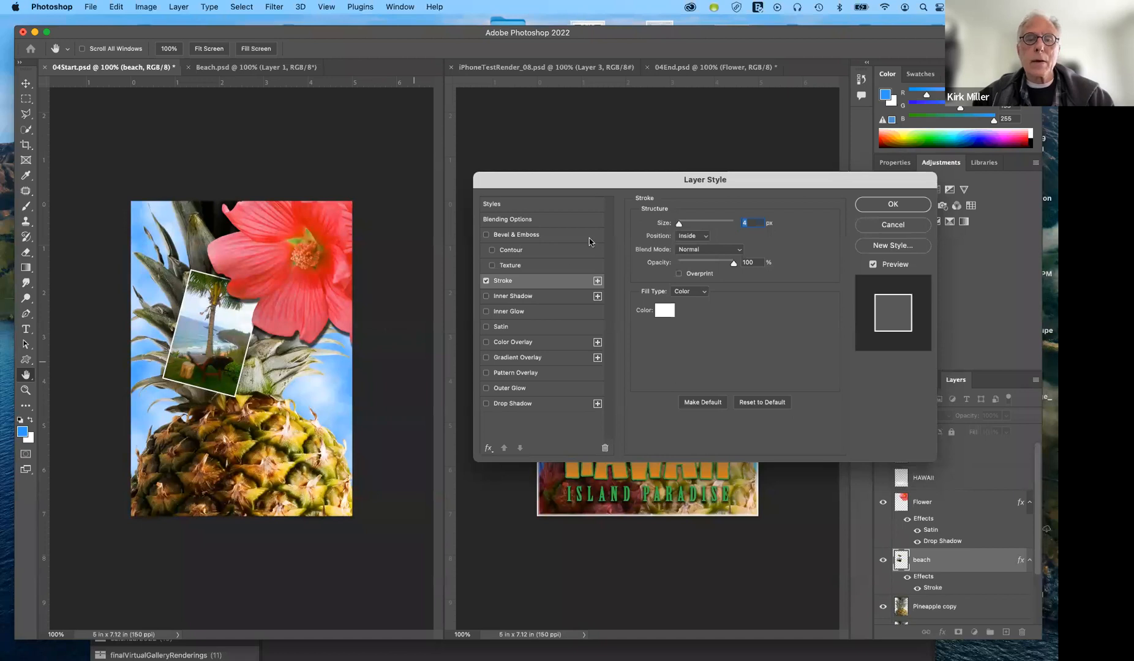
drag(616, 185, 526, 445)
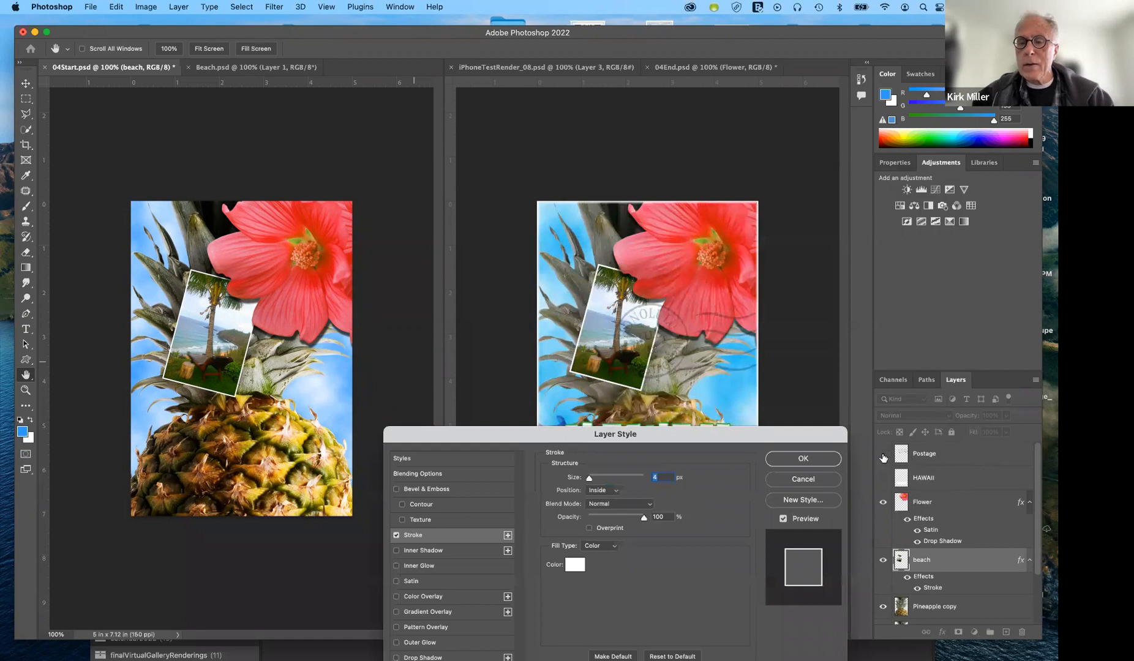
click(803, 460)
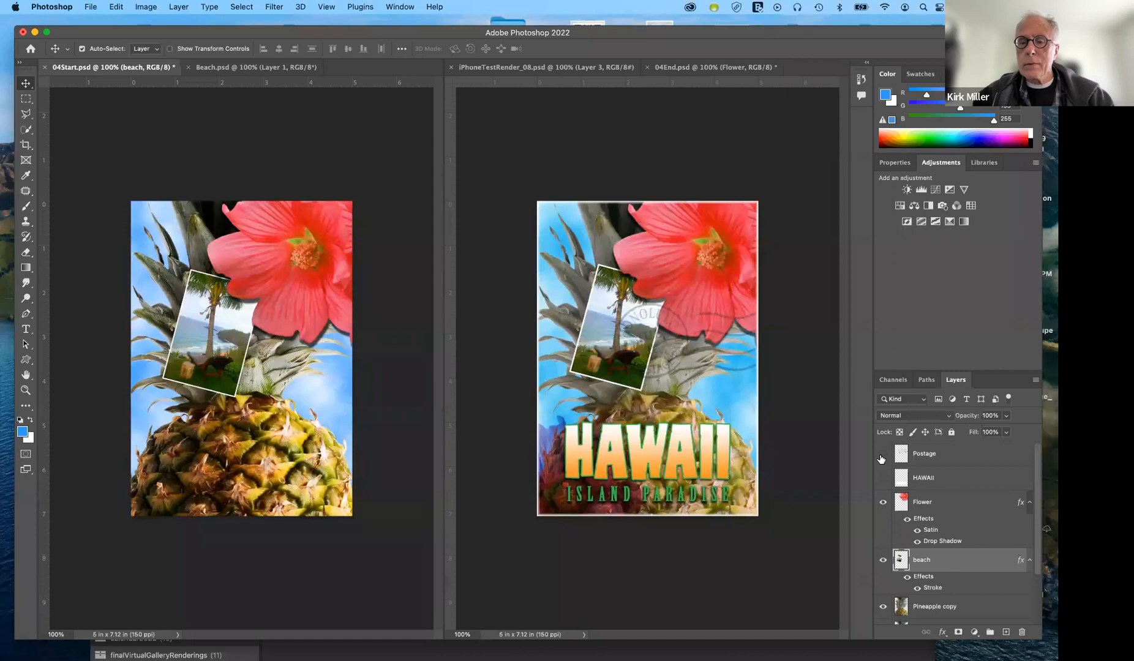
Show the Postage layer again and lower its opacity to 34%.
click(882, 455)
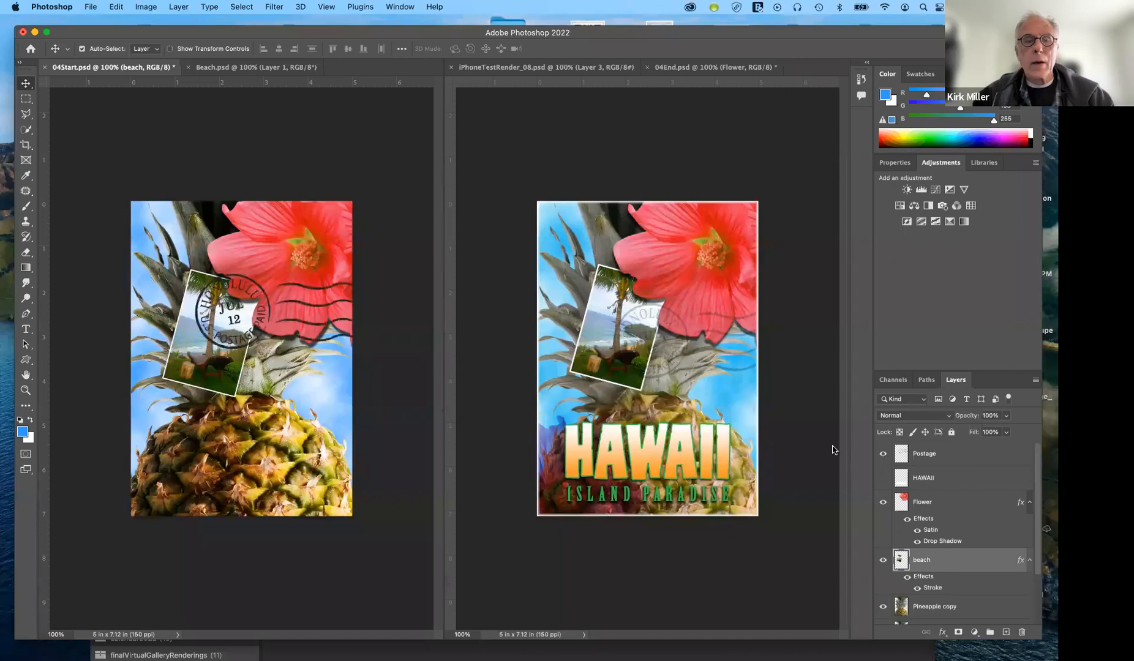
click(1006, 418)
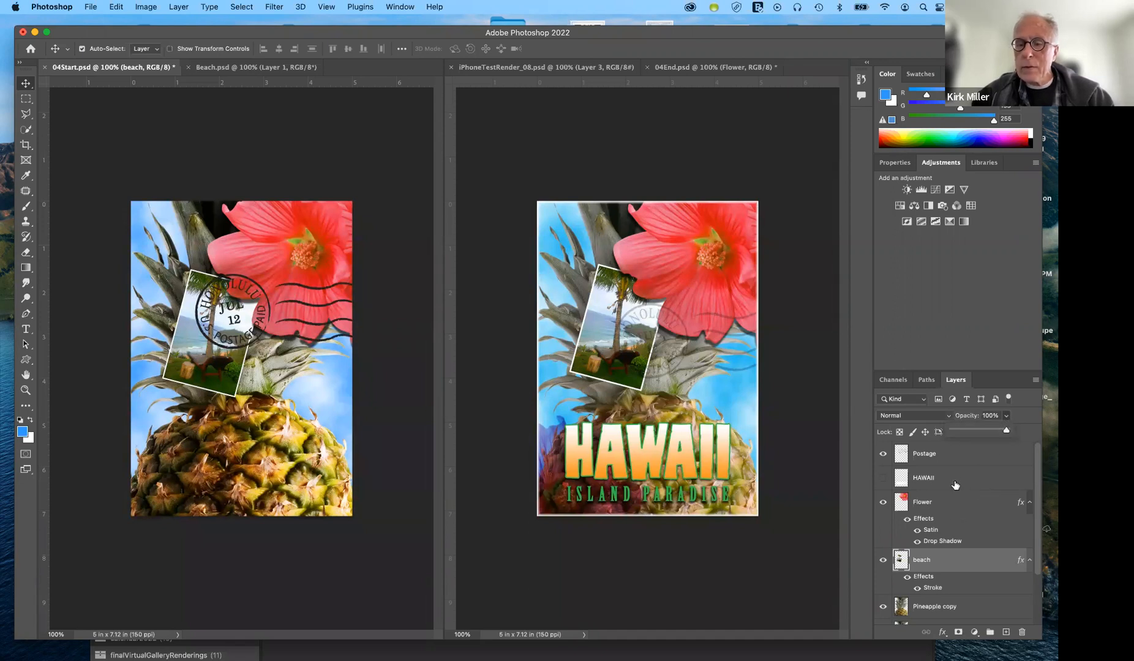
click(953, 458)
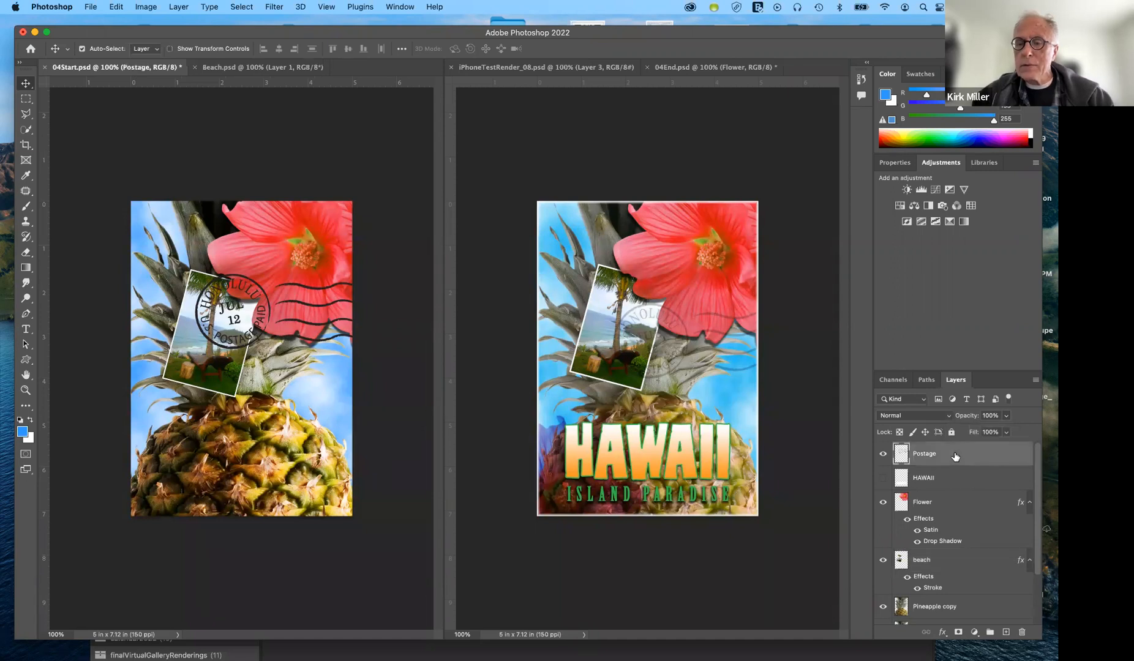
click(1007, 419)
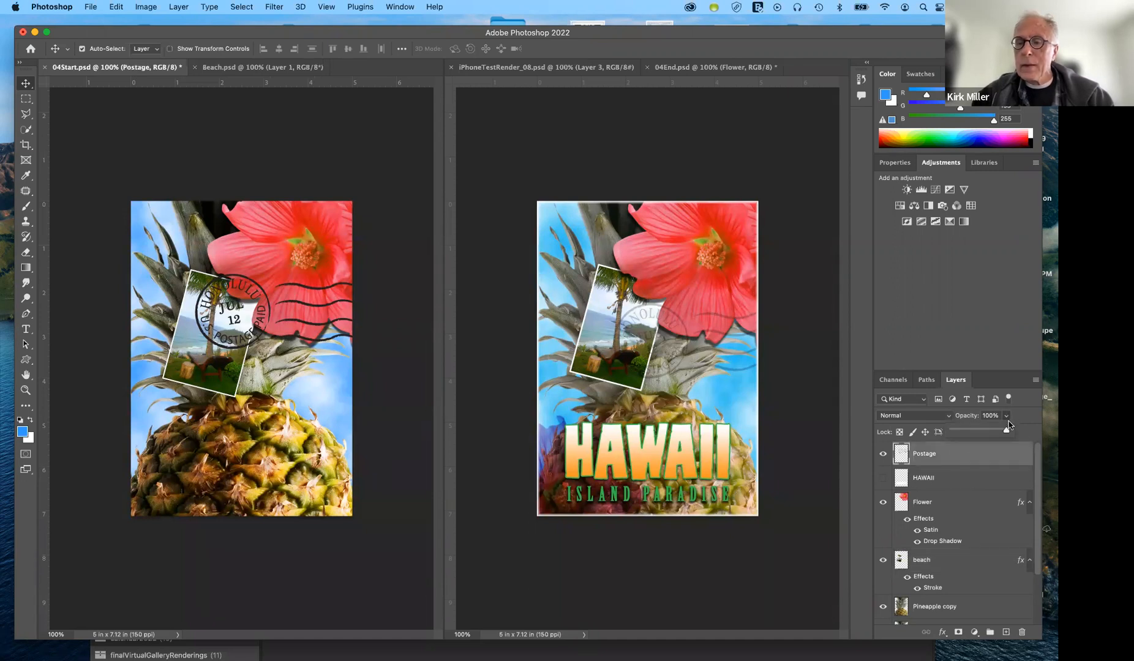
drag(1008, 432, 970, 434)
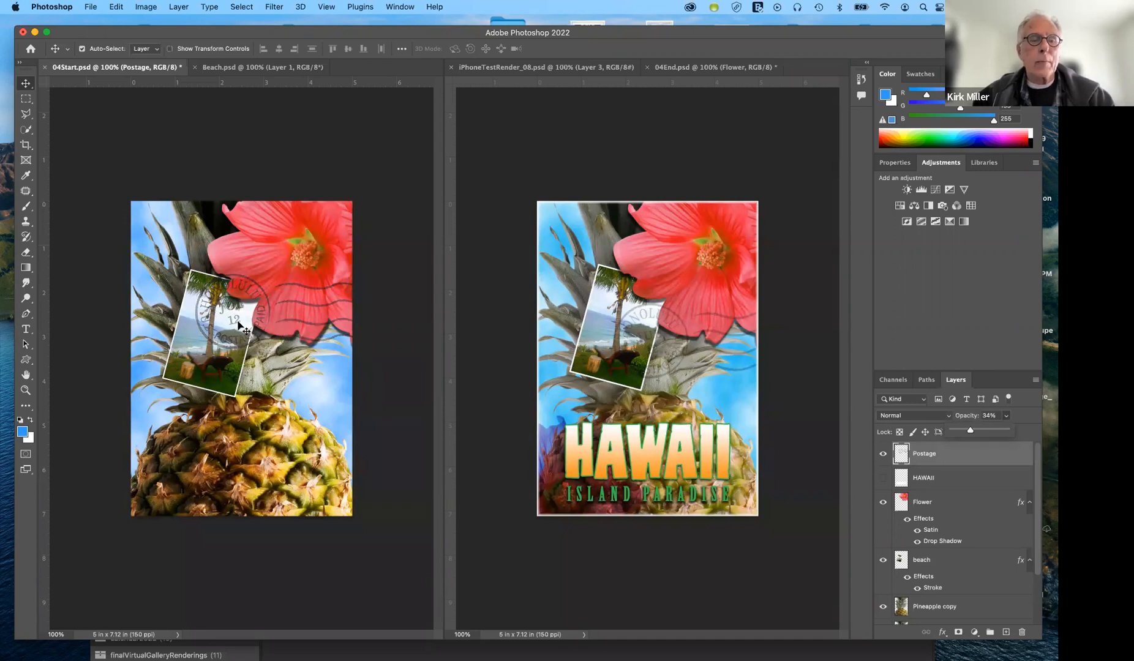
Shift the postmark right and slightly down so it overlaps the beach photo's right edge and the flower's lower petals.
drag(238, 320, 241, 326)
key(super+z)
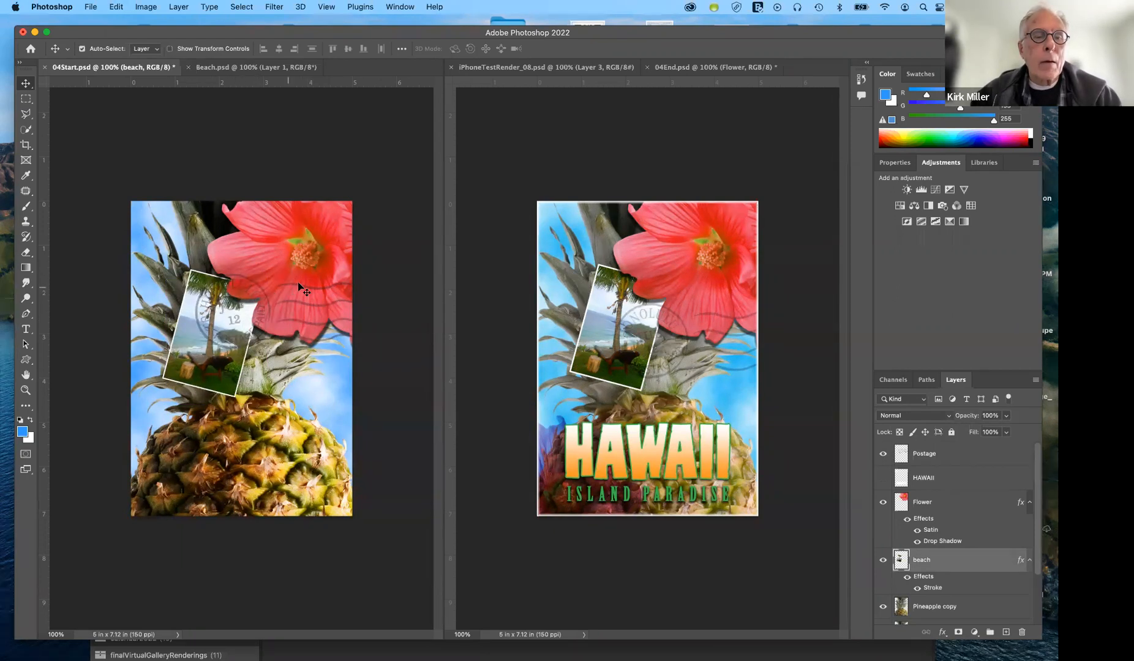
drag(298, 292, 312, 315)
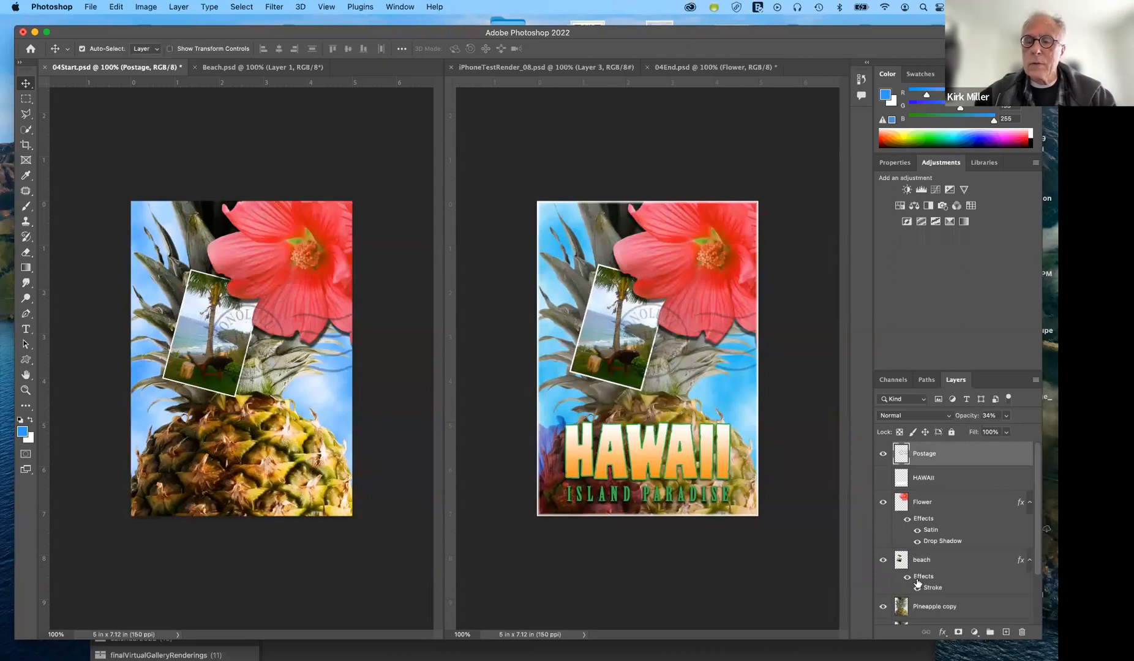
Make the HAWAII layer visible.
scroll(973, 581, down, 1)
scroll(973, 581, down, 2)
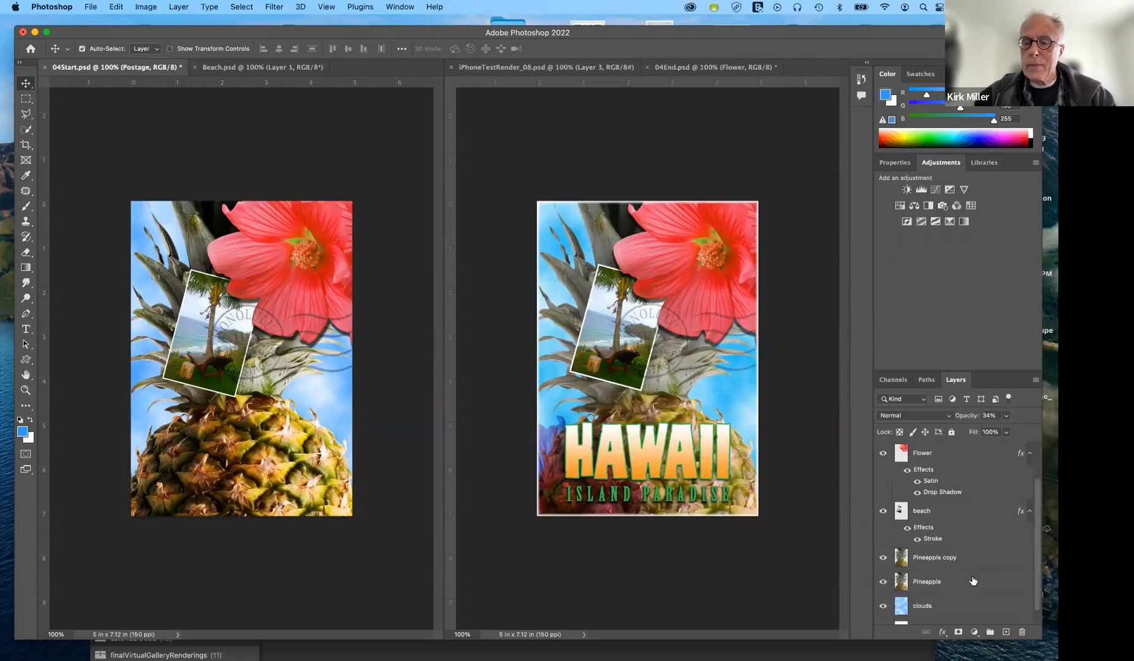
scroll(970, 576, up, 2)
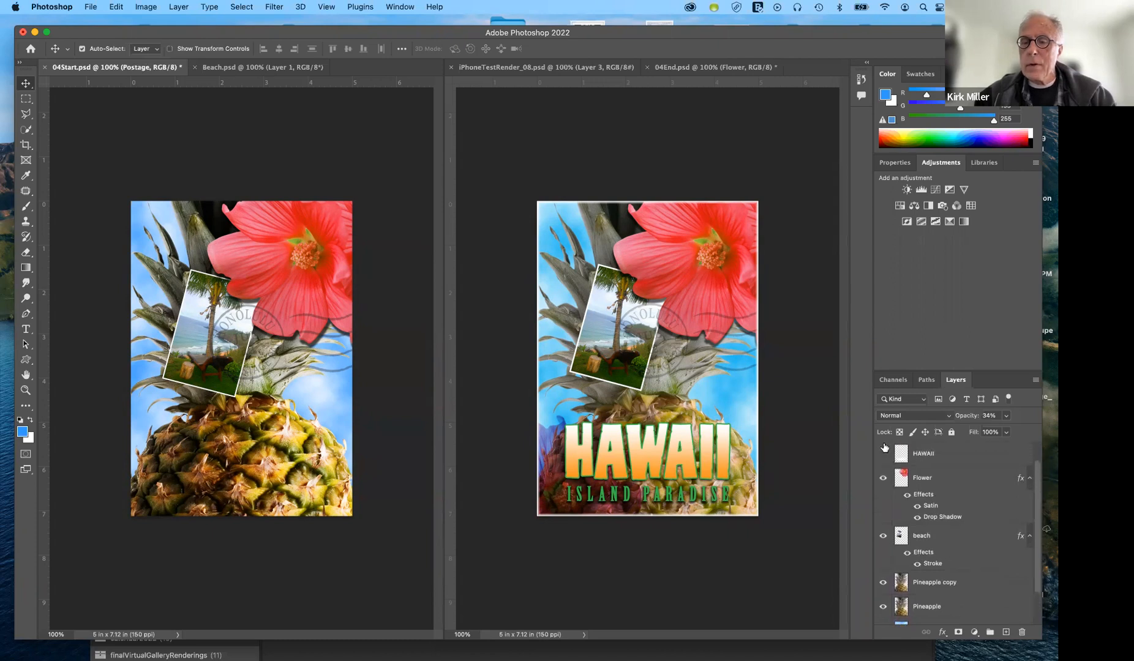
click(883, 454)
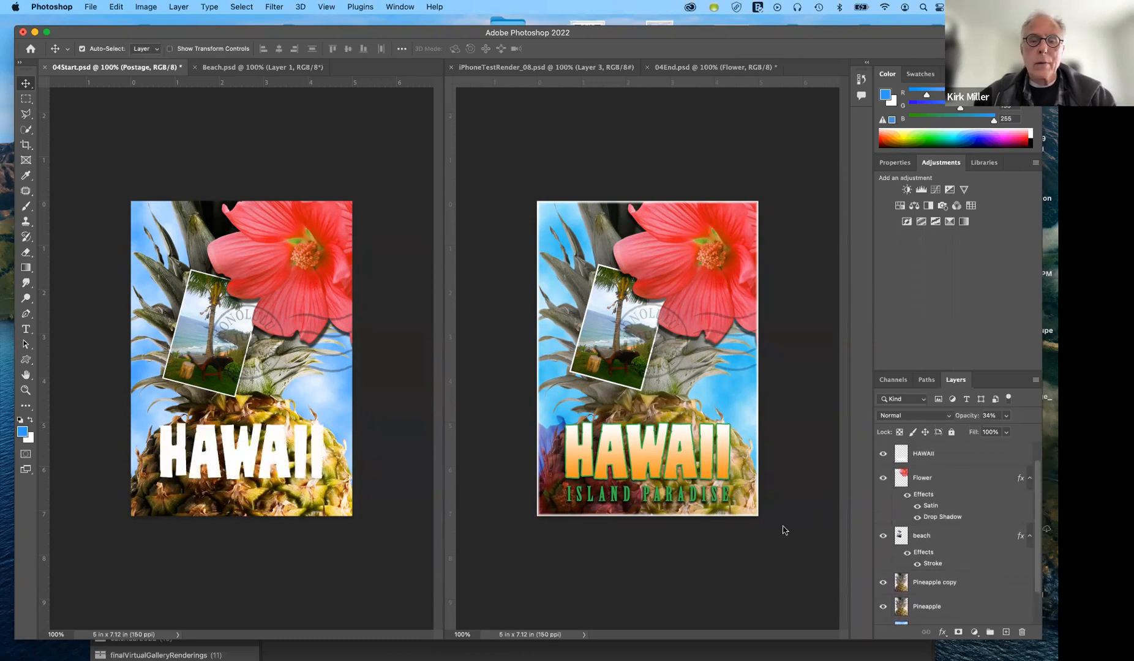
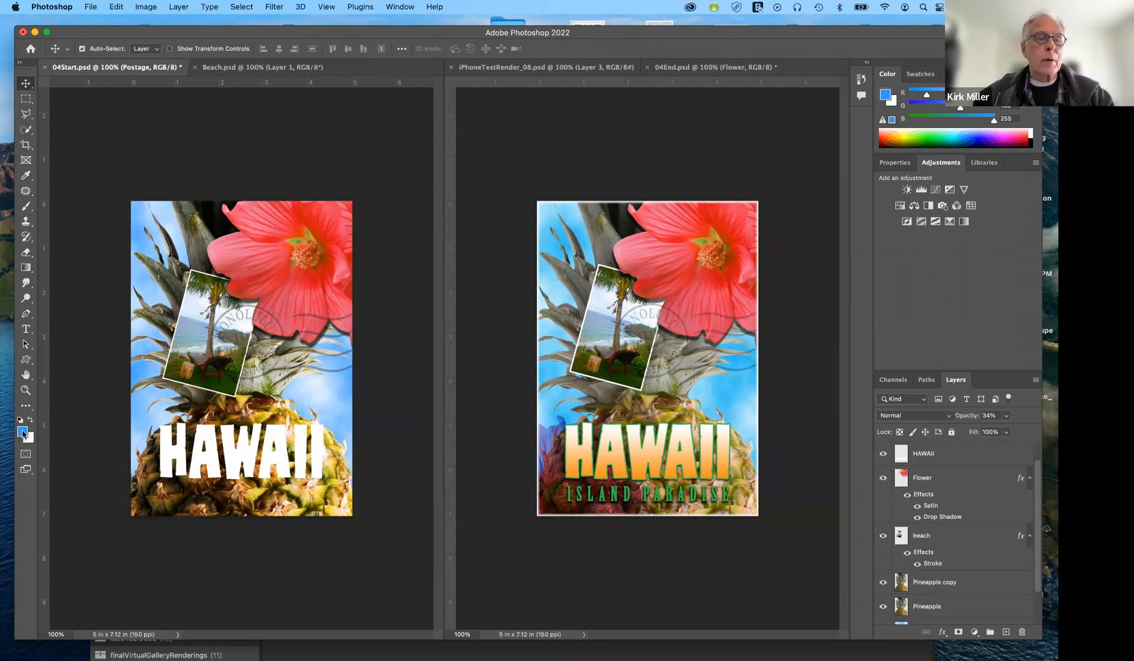
Set the foreground color to golden yellow, ffcc33.
click(22, 433)
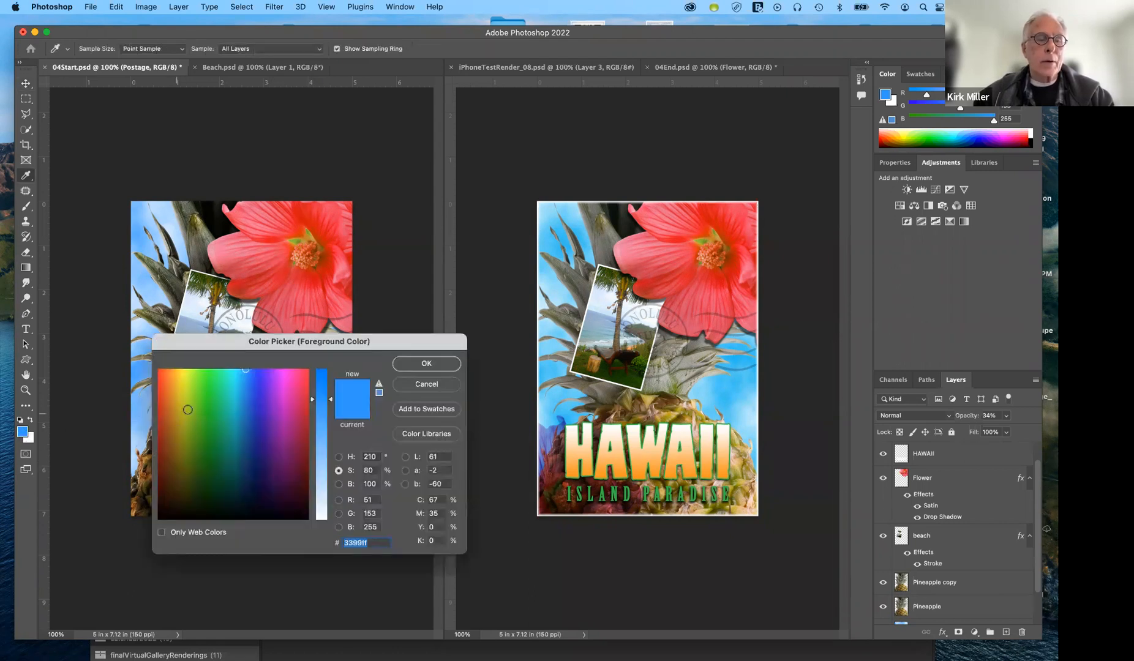
click(179, 396)
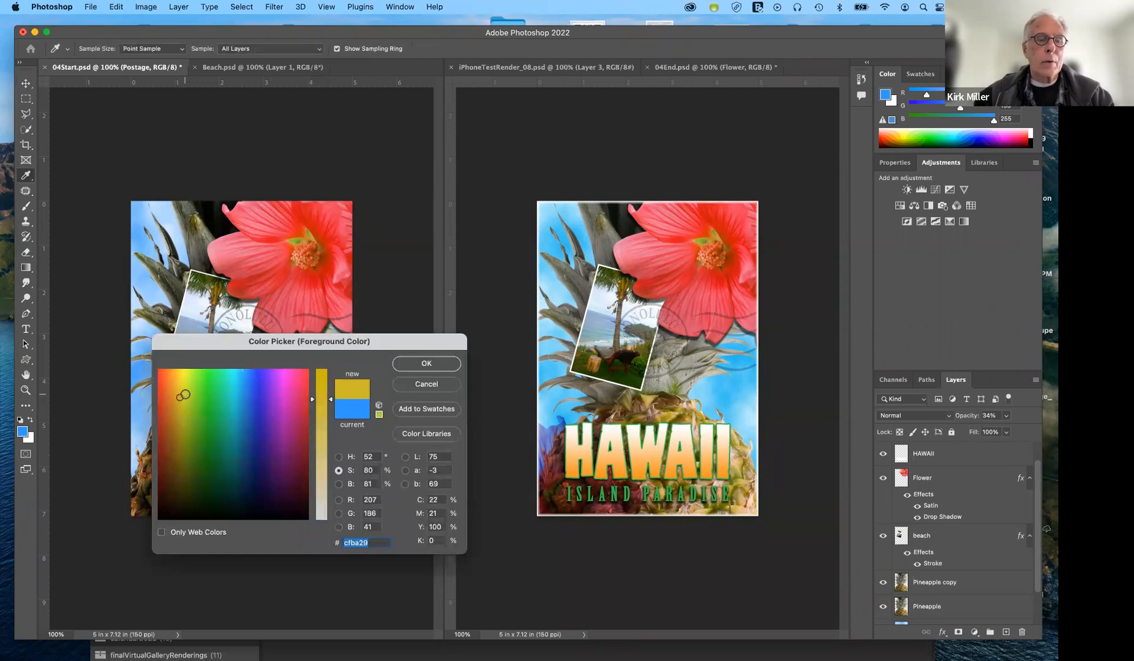
click(183, 398)
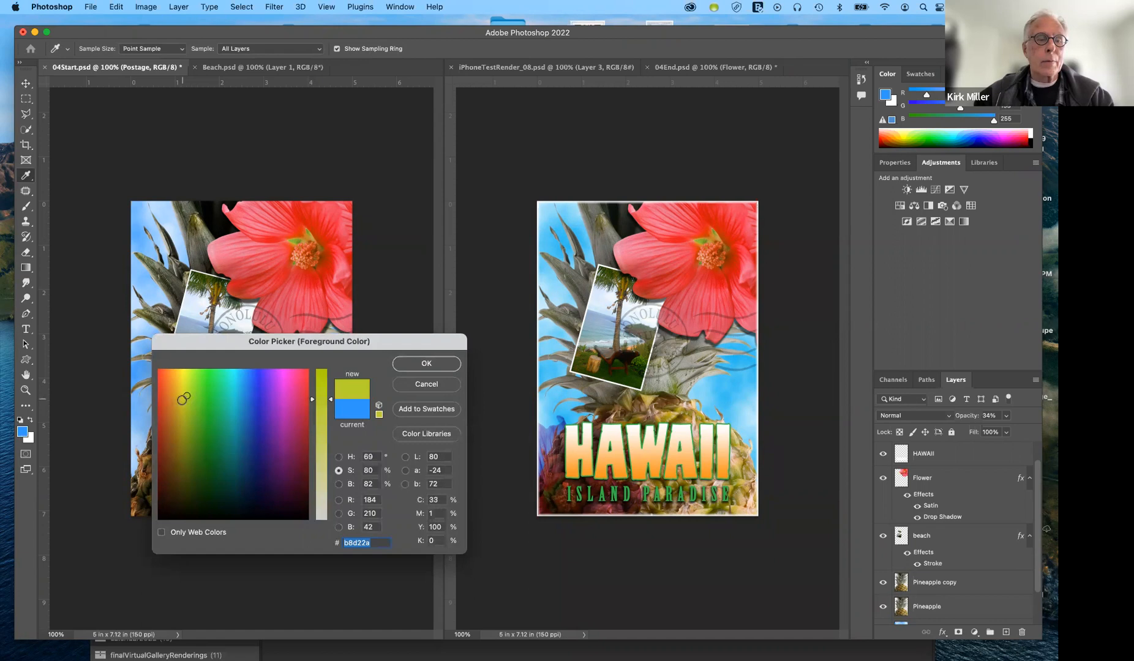
click(177, 402)
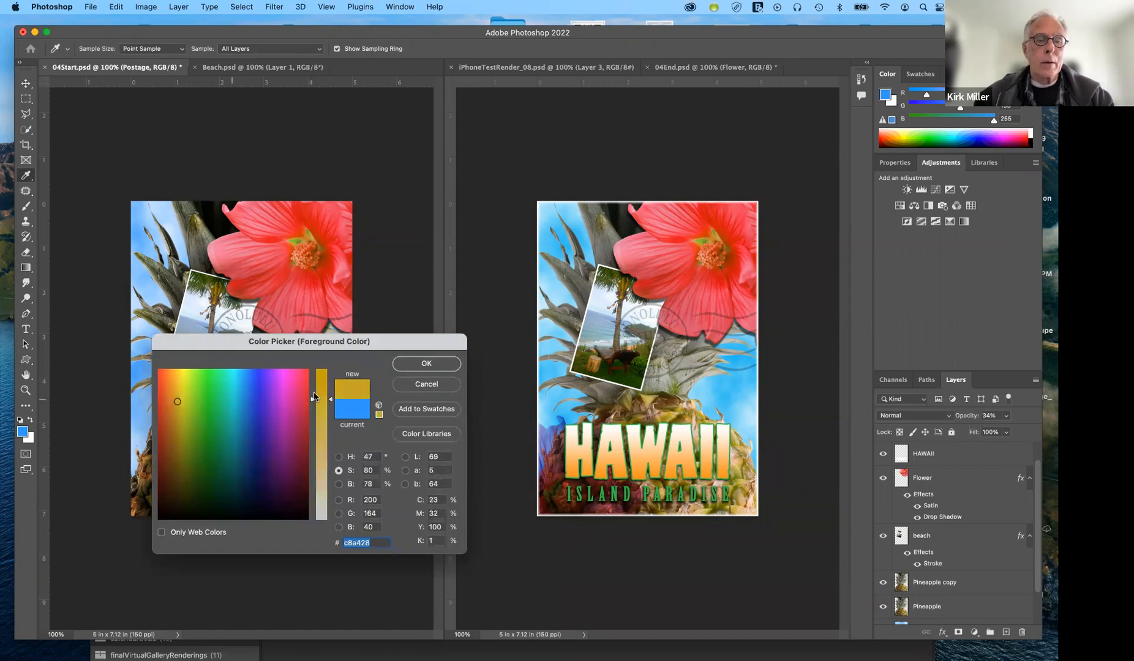
drag(330, 399, 330, 370)
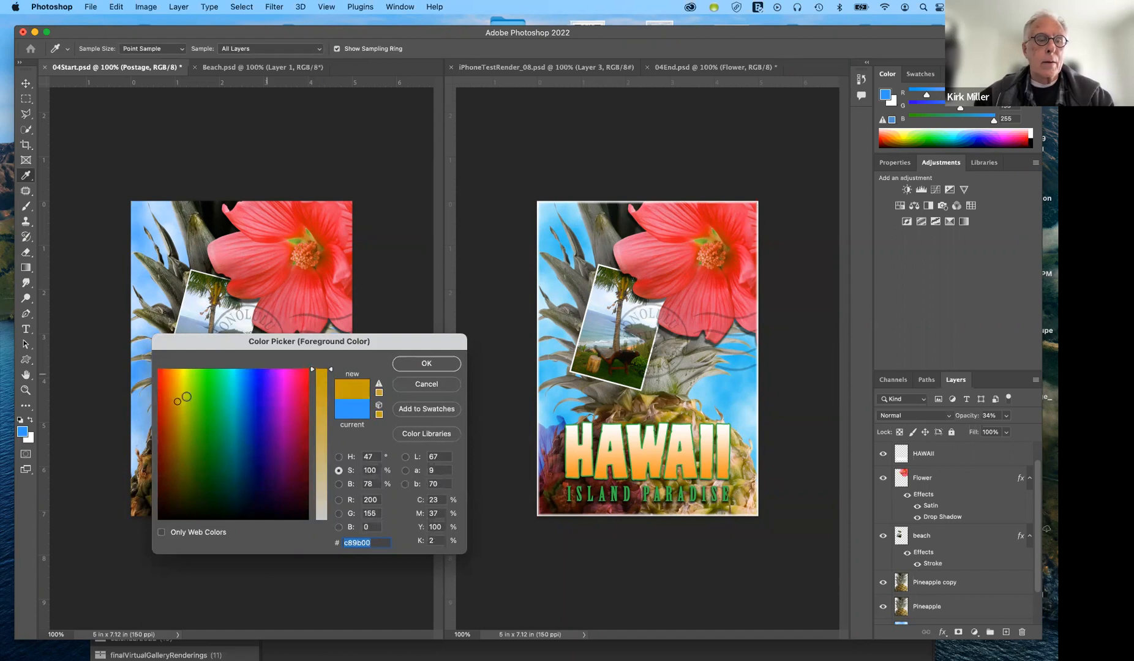
click(180, 394)
click(175, 398)
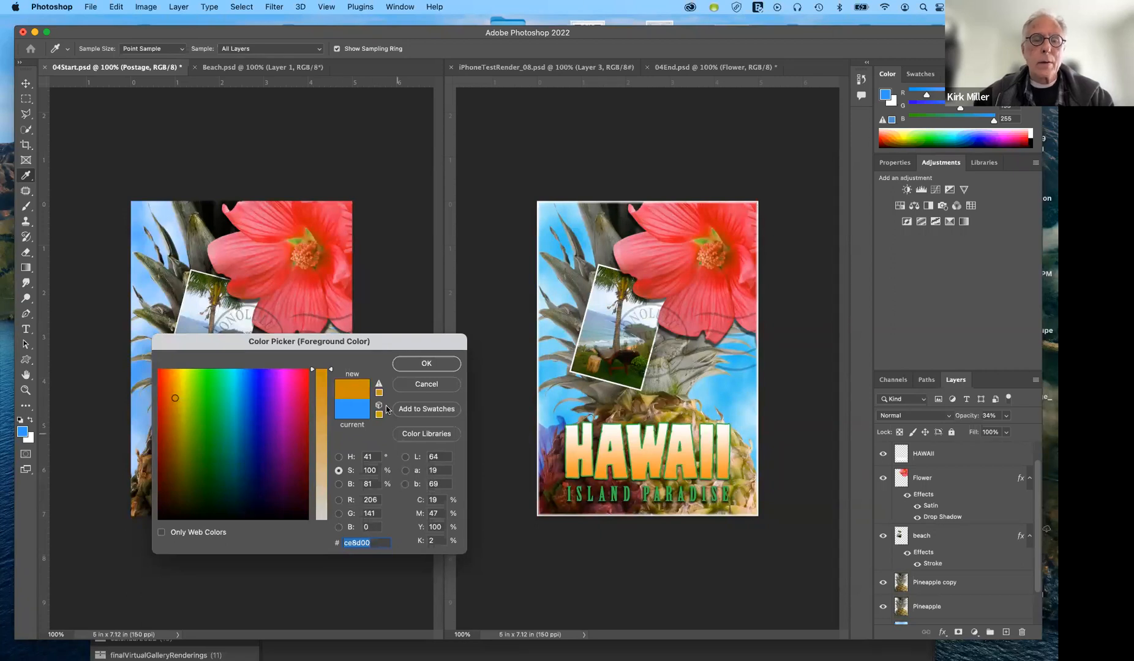
click(902, 135)
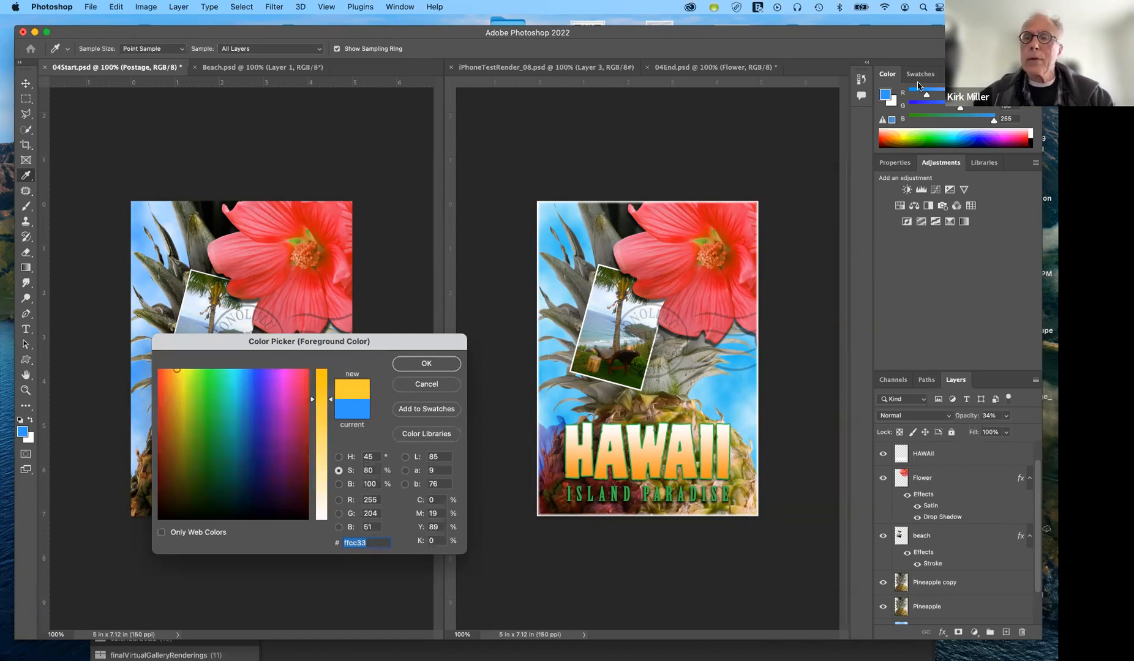
click(900, 131)
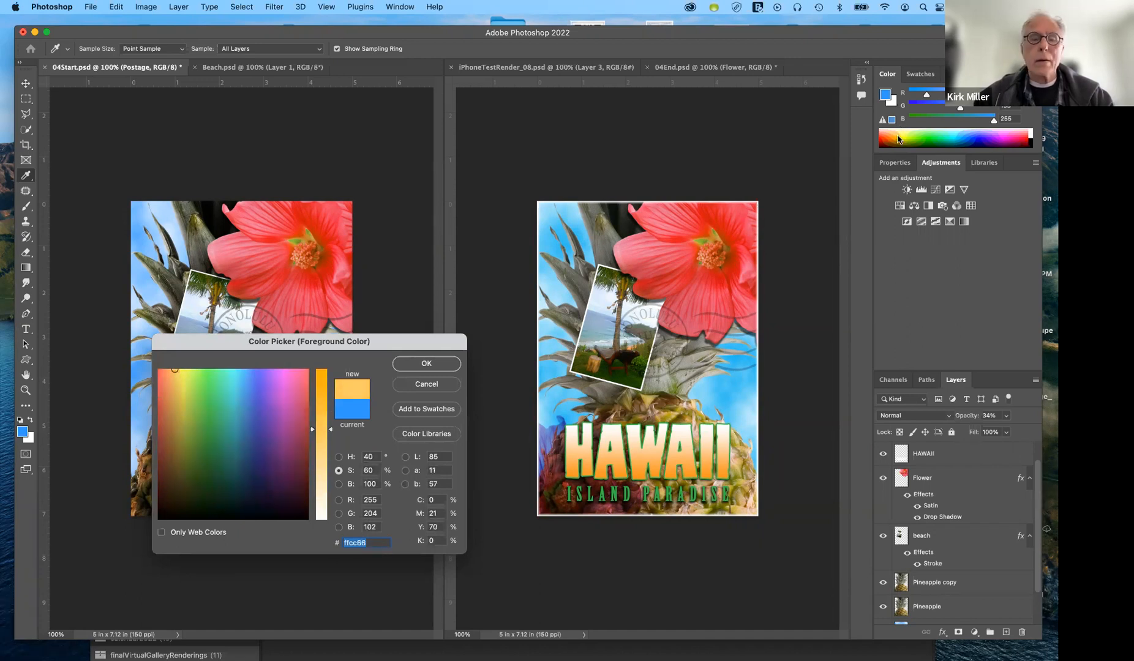
click(901, 131)
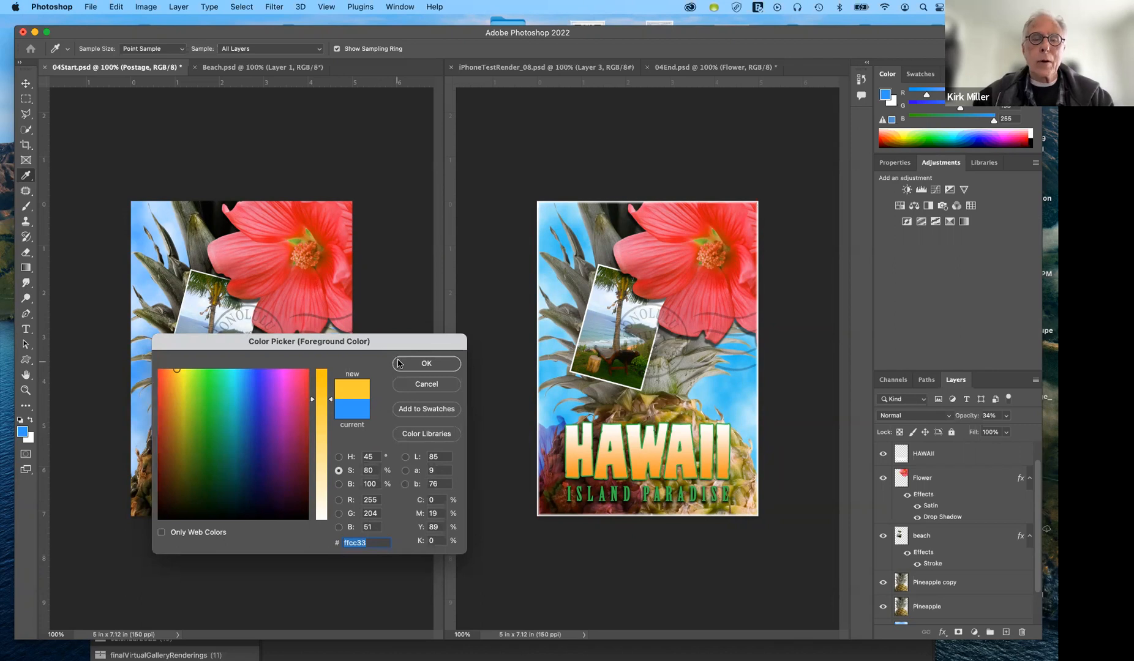
click(420, 364)
key(v)
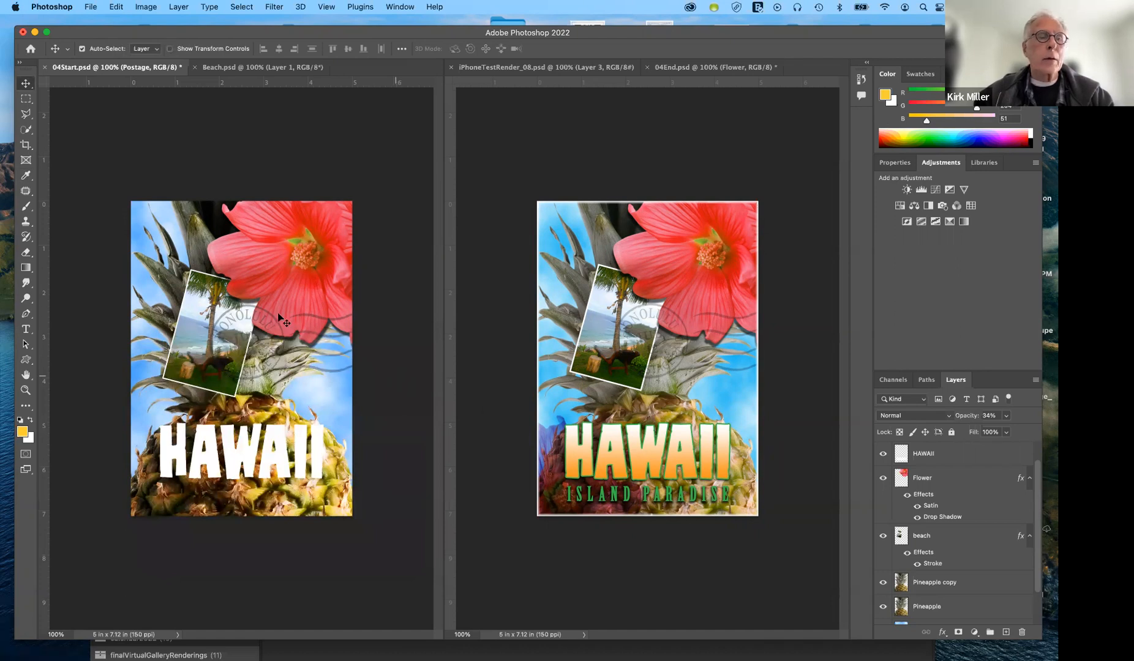
Try to fill the HAWAII layer with a yellow-to-white gradient running from the lettering's base to its top, and undo it.
click(25, 268)
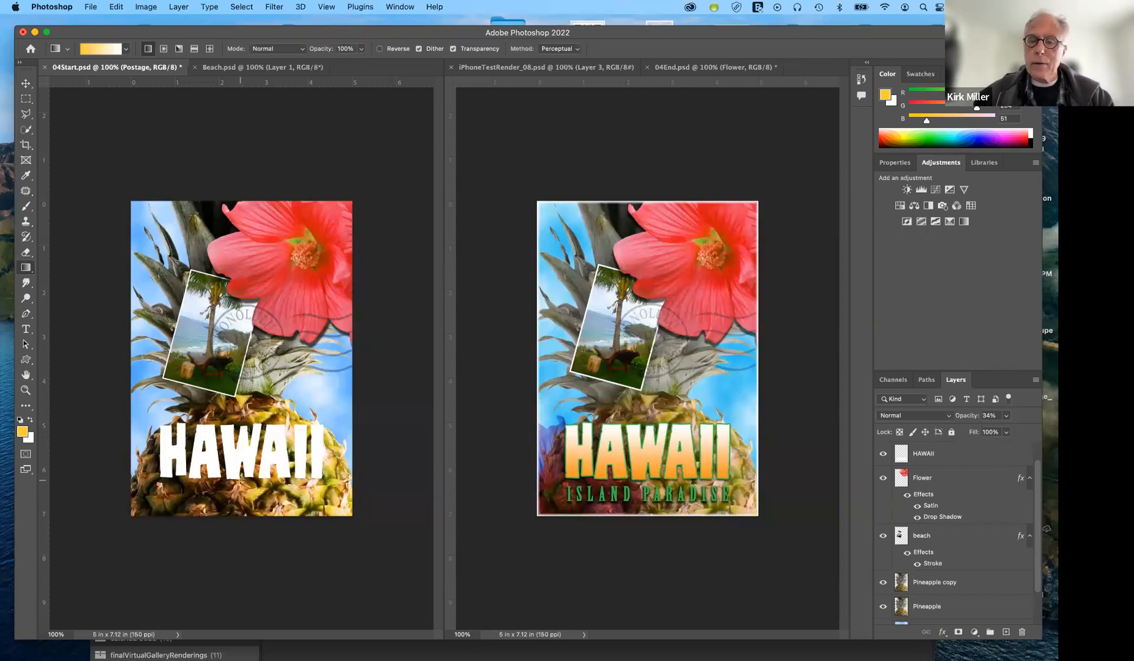
click(967, 459)
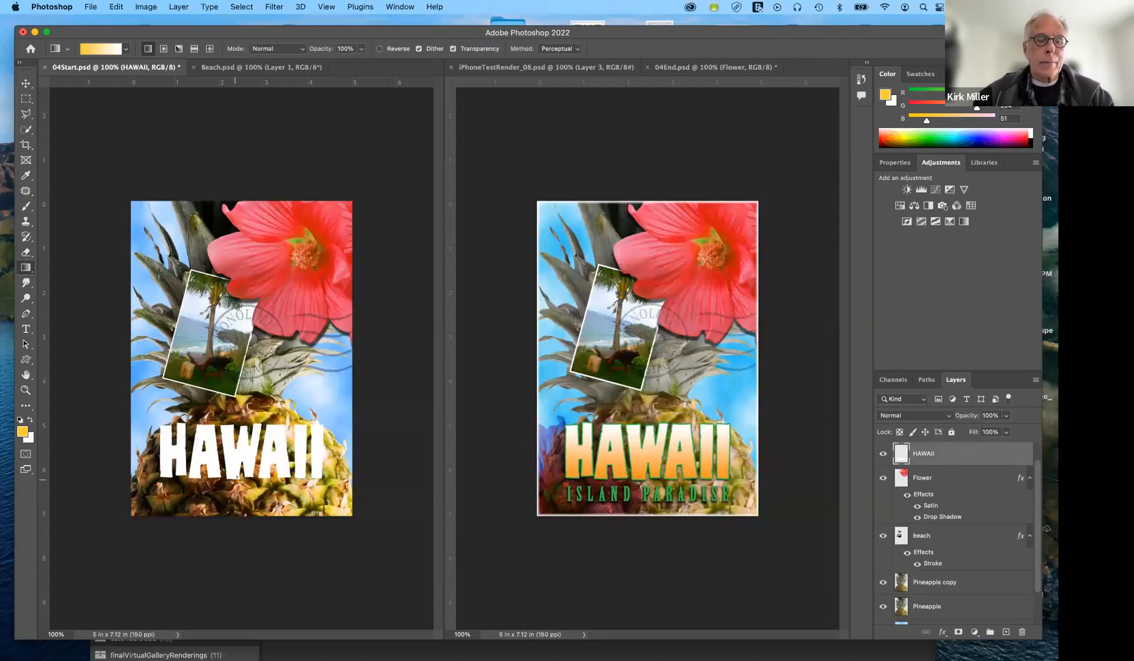
drag(235, 483, 244, 419)
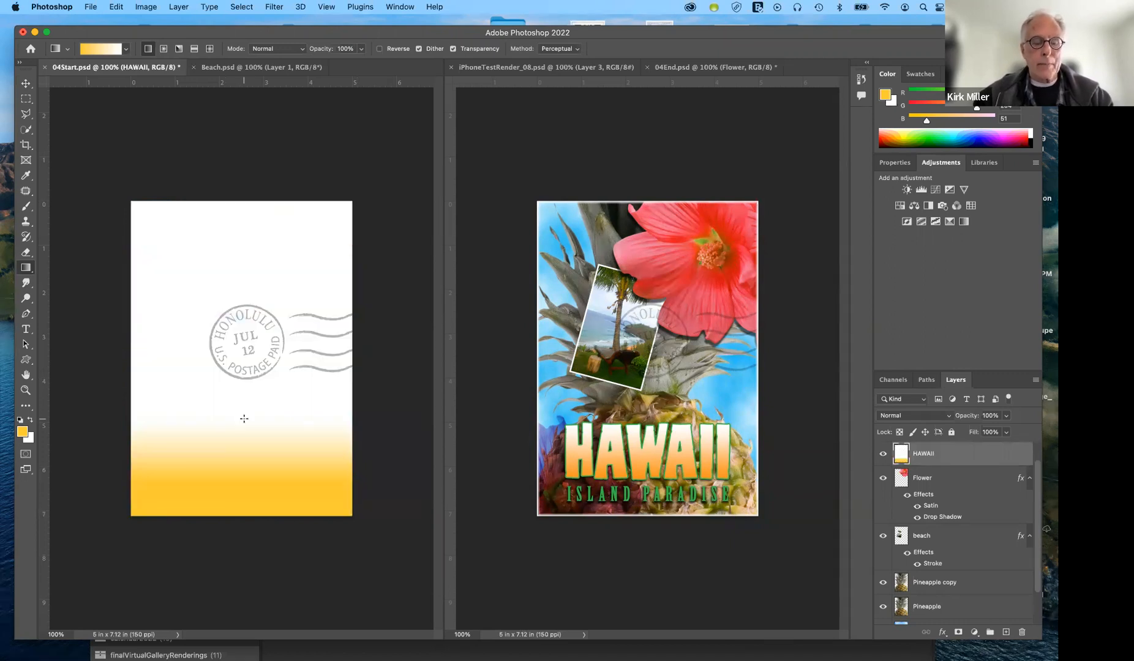
key(super+z)
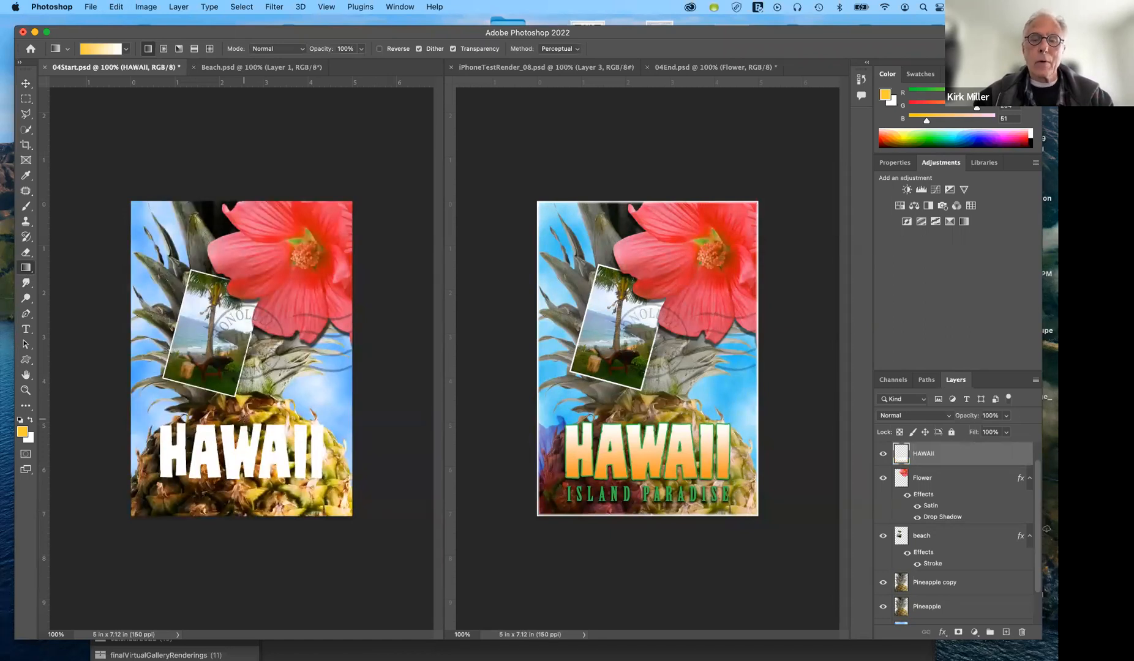
Load the HAWAII lettering as a selection and add a new layer above the HAWAII layer.
super+click(901, 454)
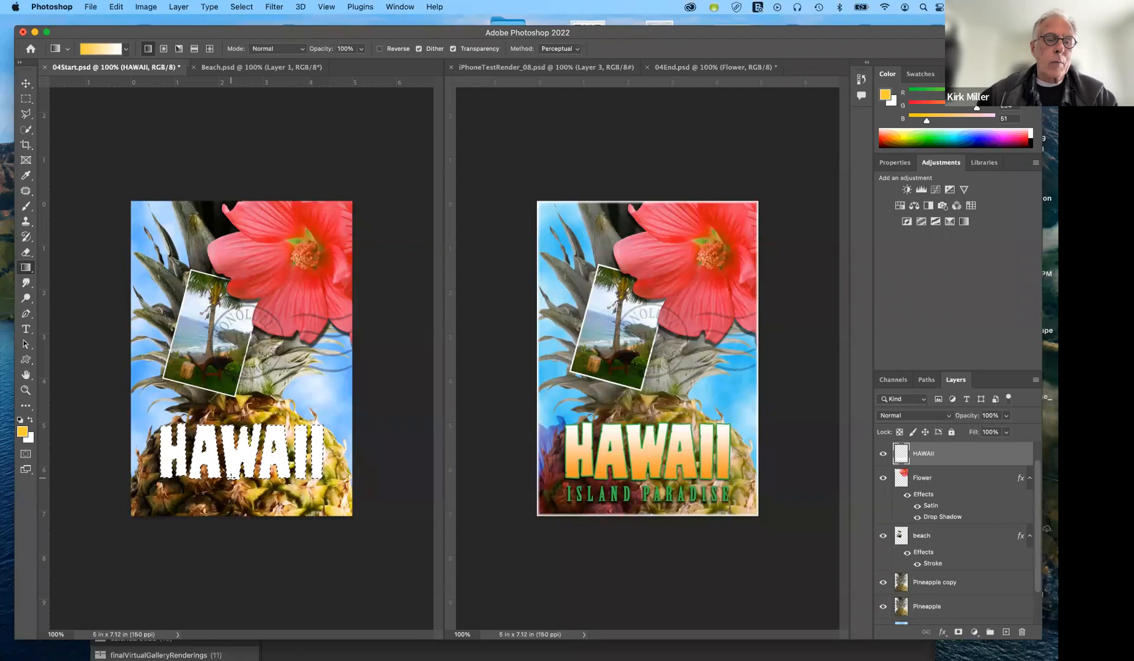
drag(231, 442, 235, 435)
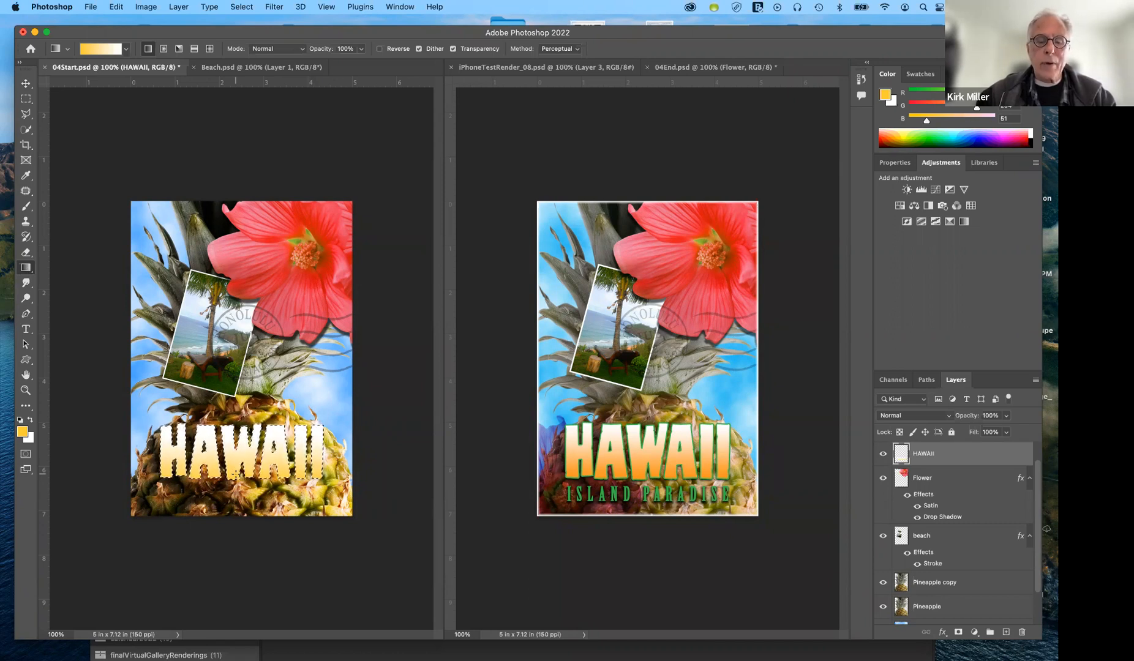
key(super+z)
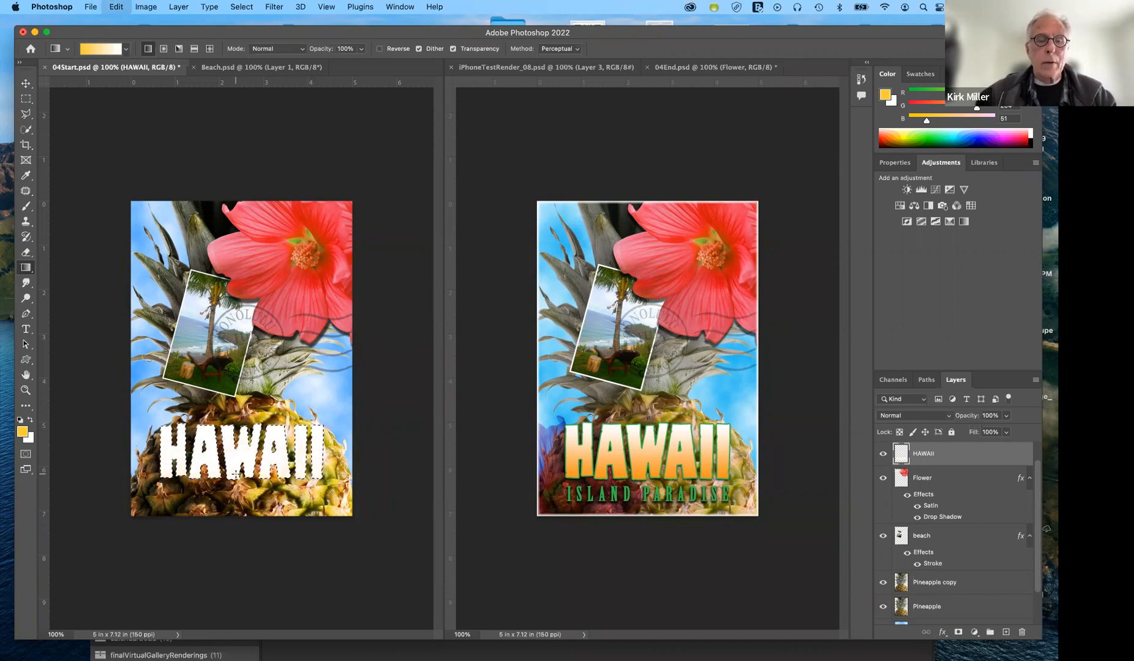
click(1006, 633)
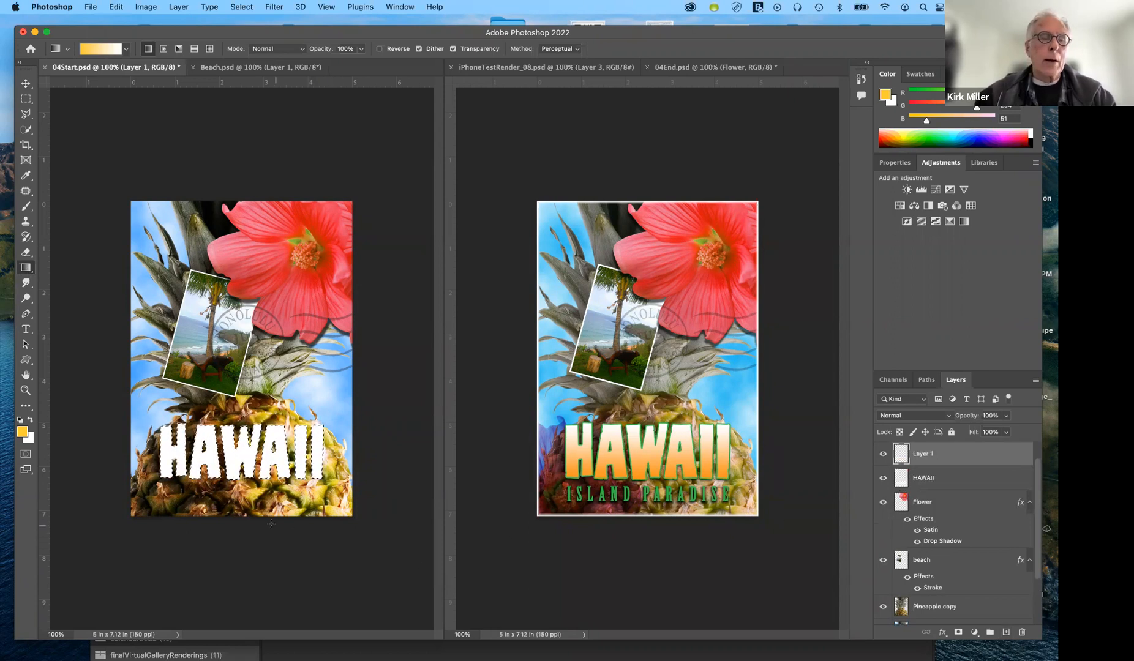
Try other yellow foreground colors from the color spectrum and return to golden yellow.
click(899, 136)
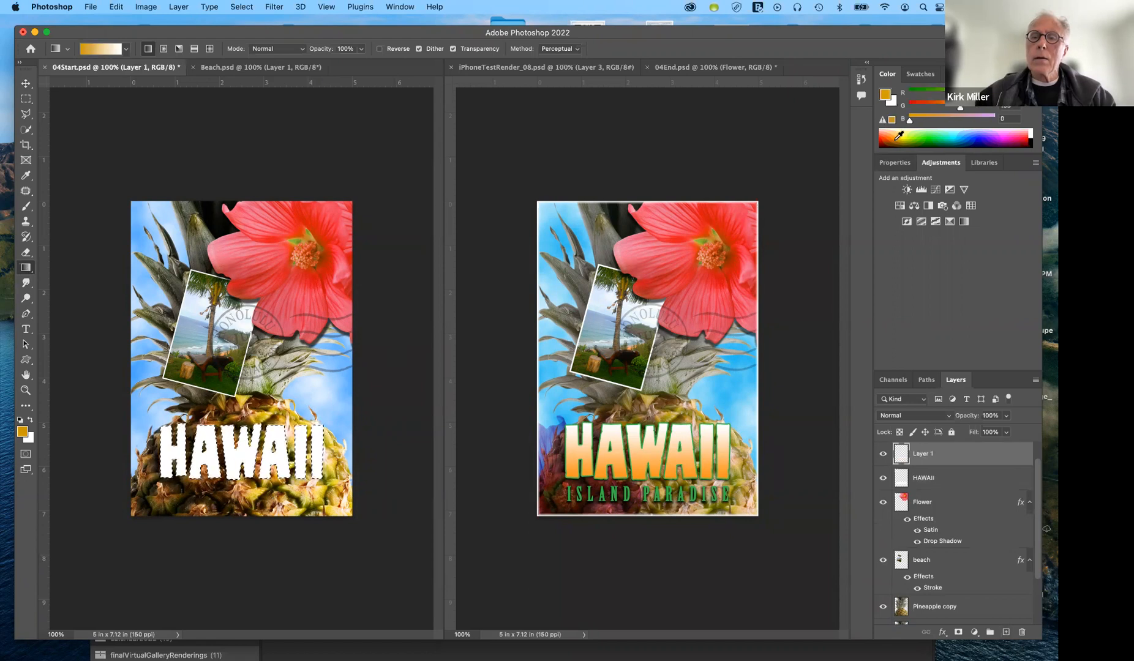
click(903, 133)
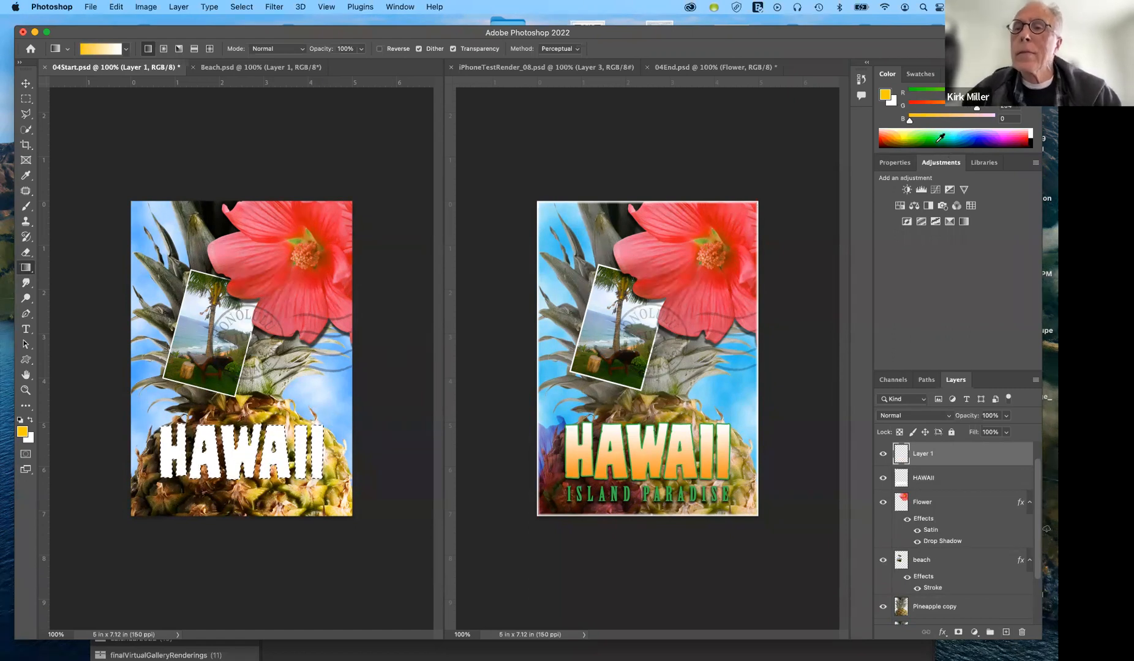
click(900, 132)
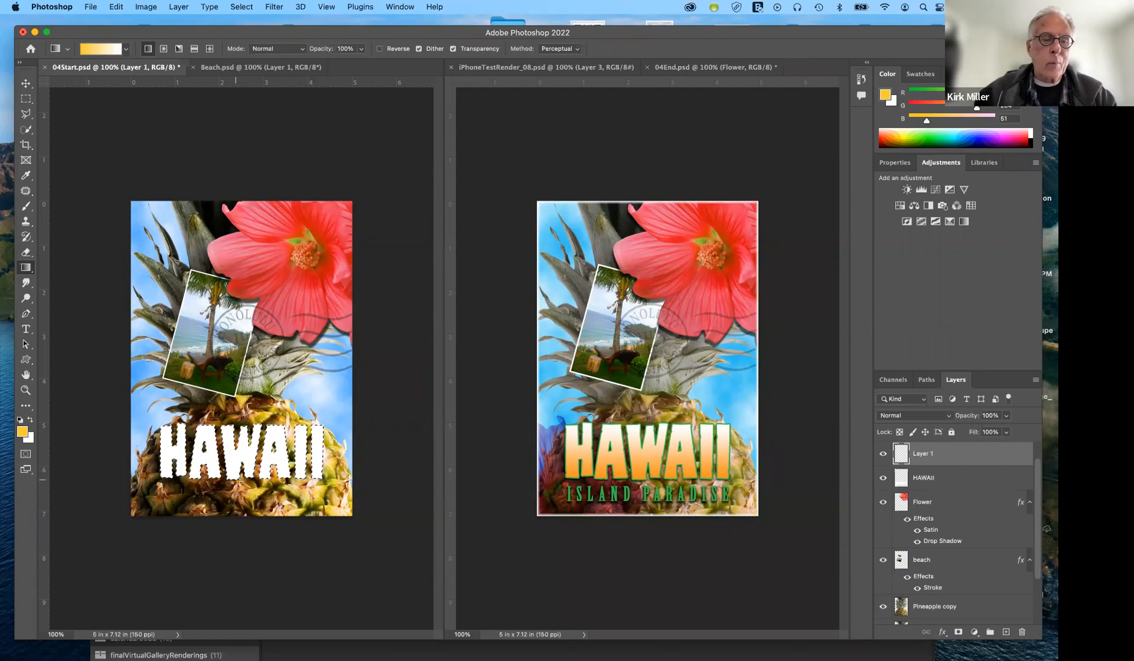
Fill the selected lettering on the new layer with a gradient from yellow at its base to white at its top, and deselect.
drag(241, 489, 244, 436)
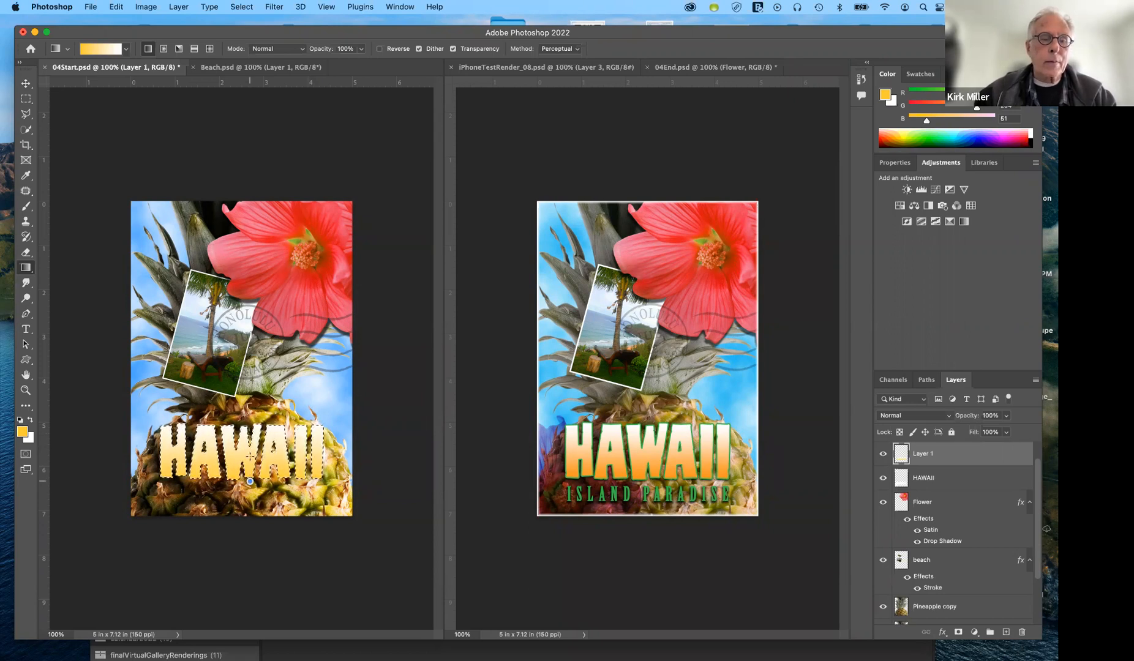
drag(247, 480, 247, 473)
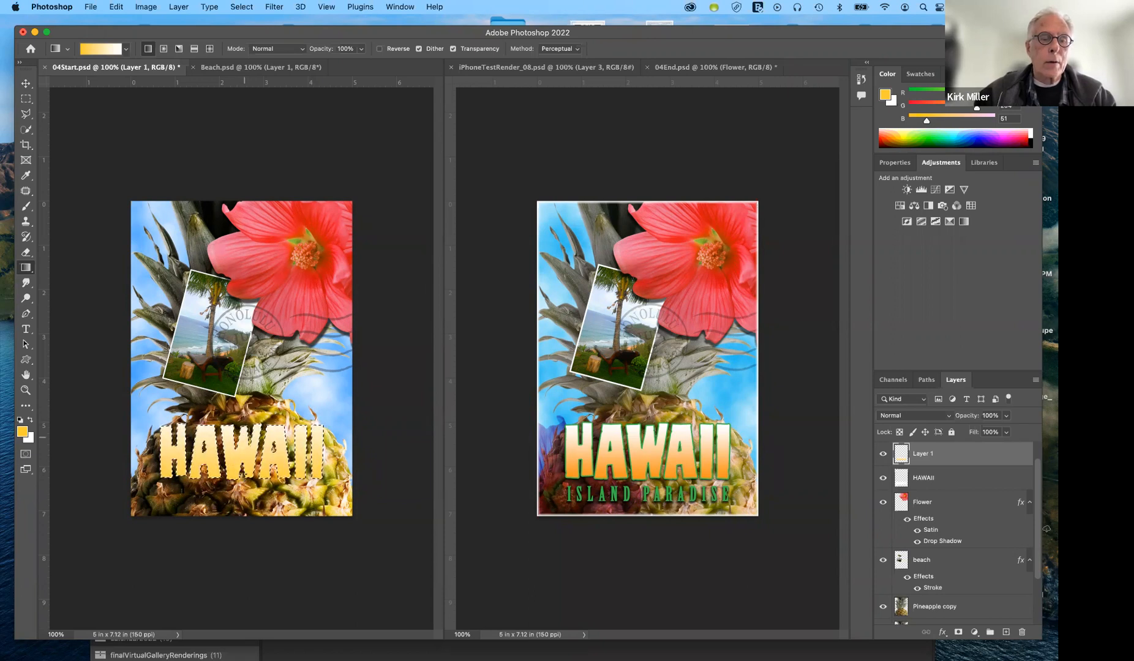
key(super+z)
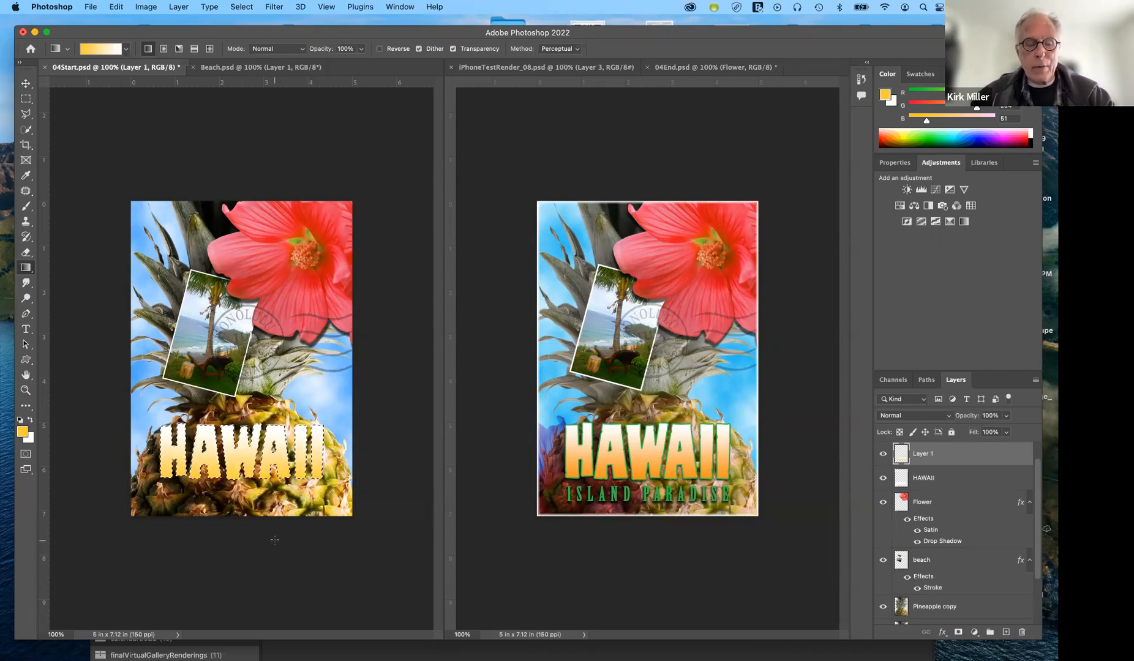
key(super+d)
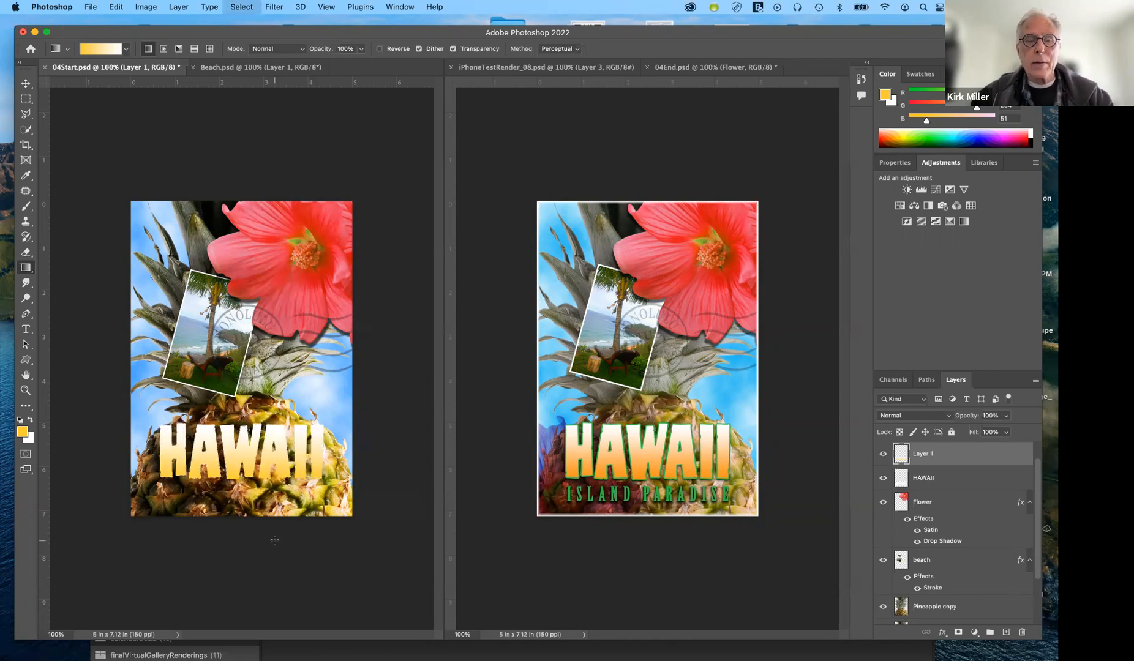
Add a Stroke effect to the gradient lettering layer and set its color to bright green, RGB 63, 190, 0.
click(942, 633)
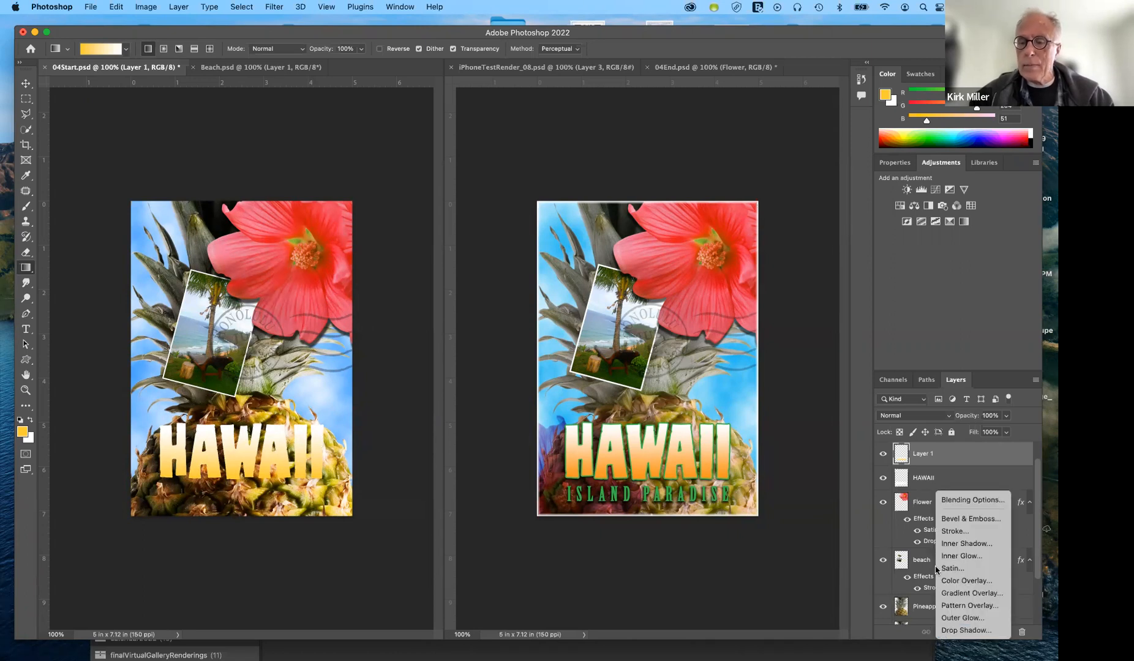
click(947, 533)
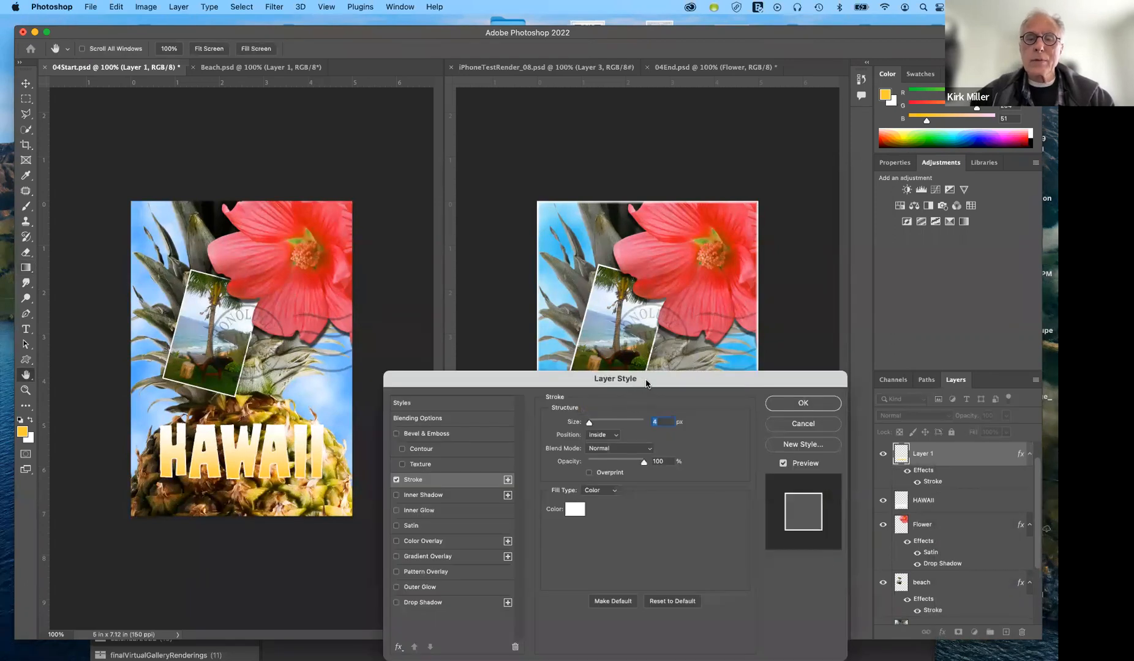
drag(646, 384, 701, 304)
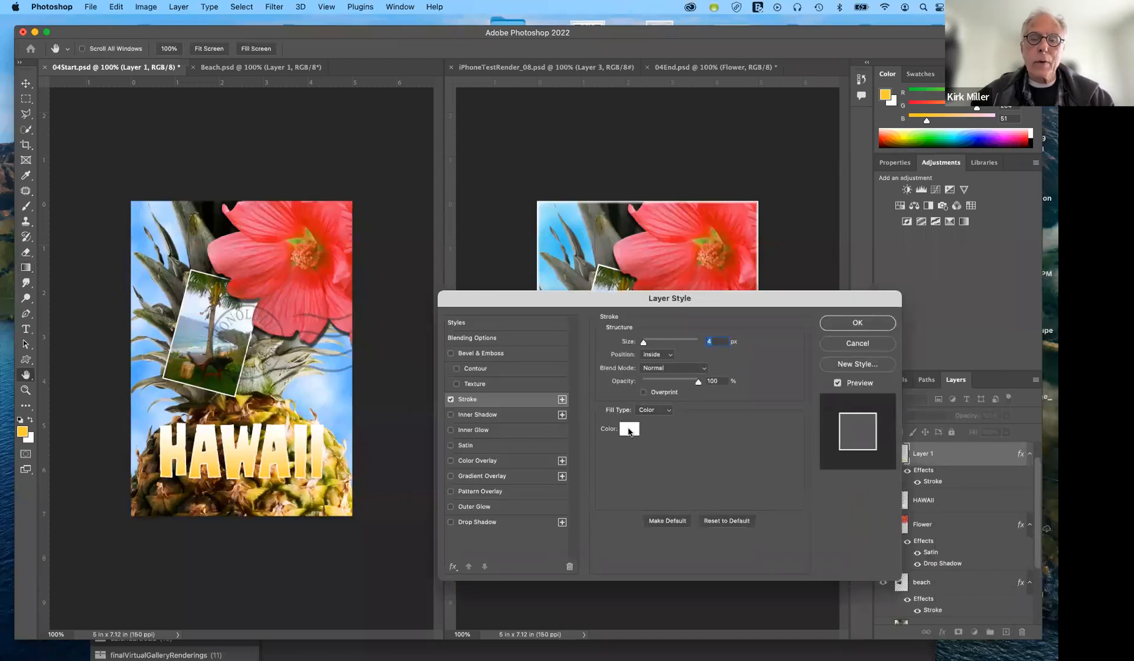
click(629, 430)
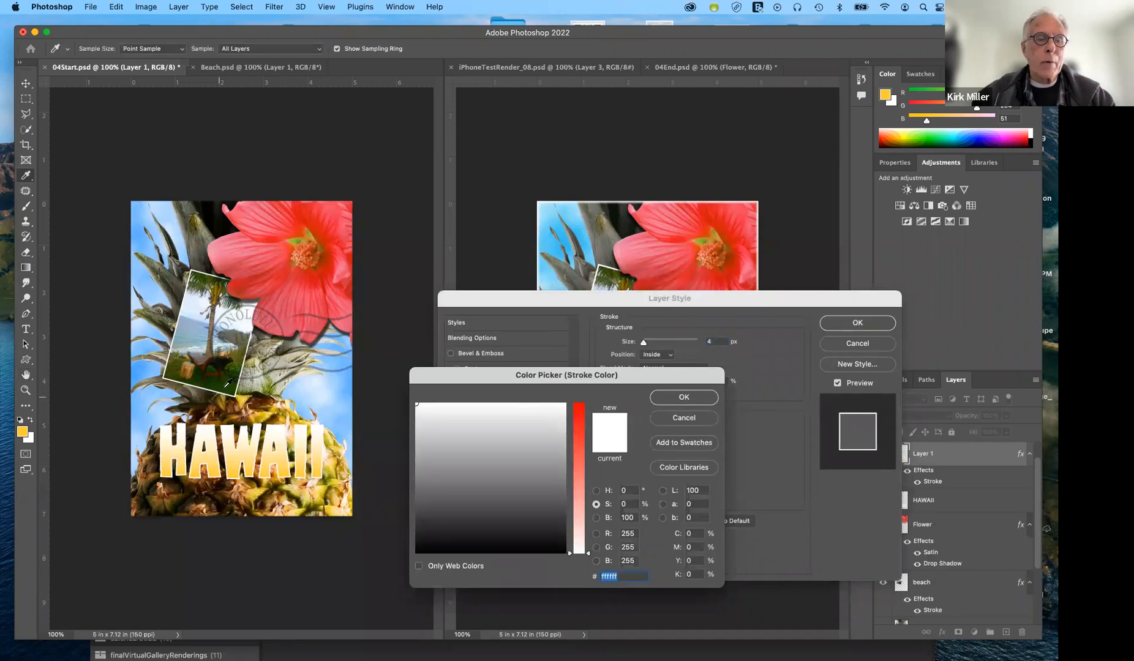
click(217, 387)
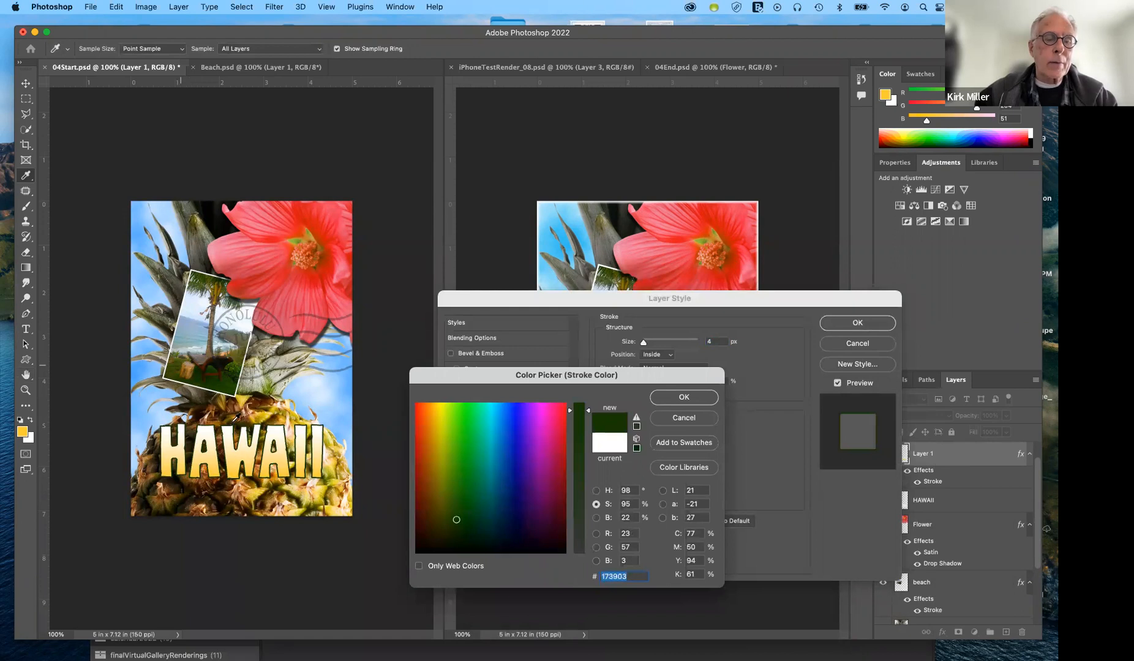
click(314, 508)
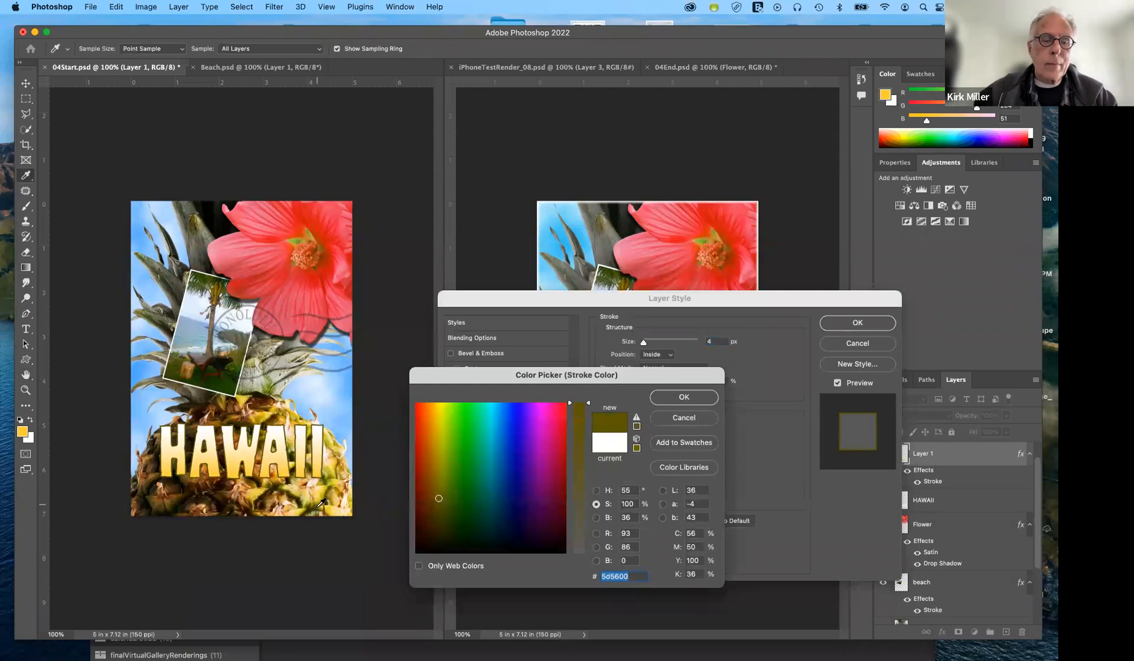
click(318, 509)
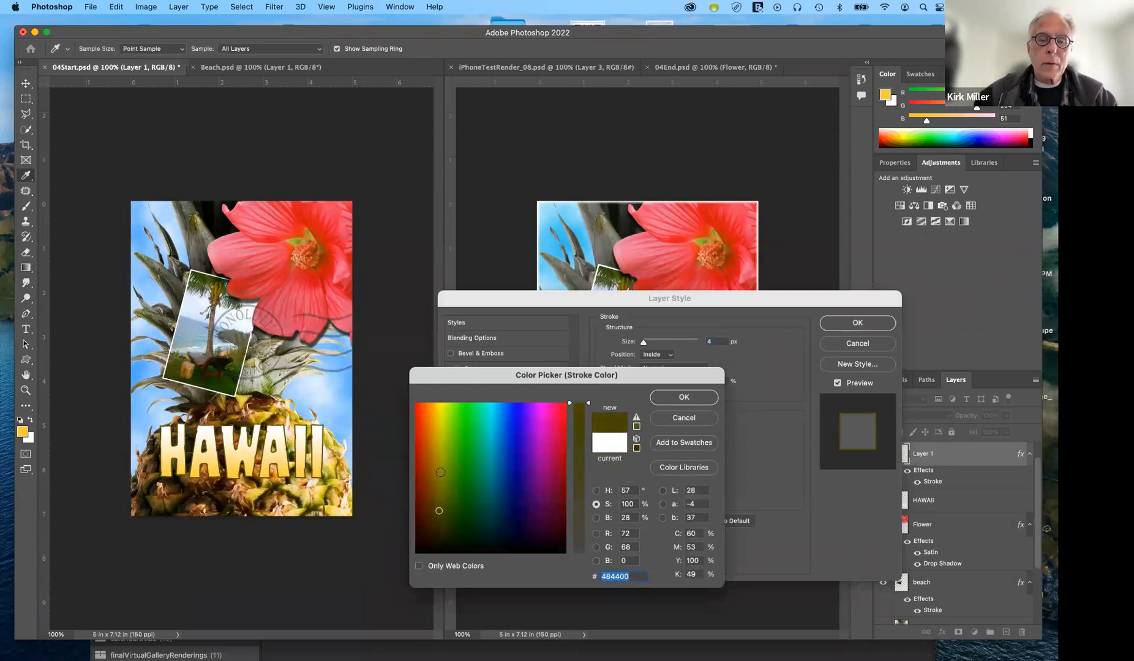
click(451, 461)
click(457, 440)
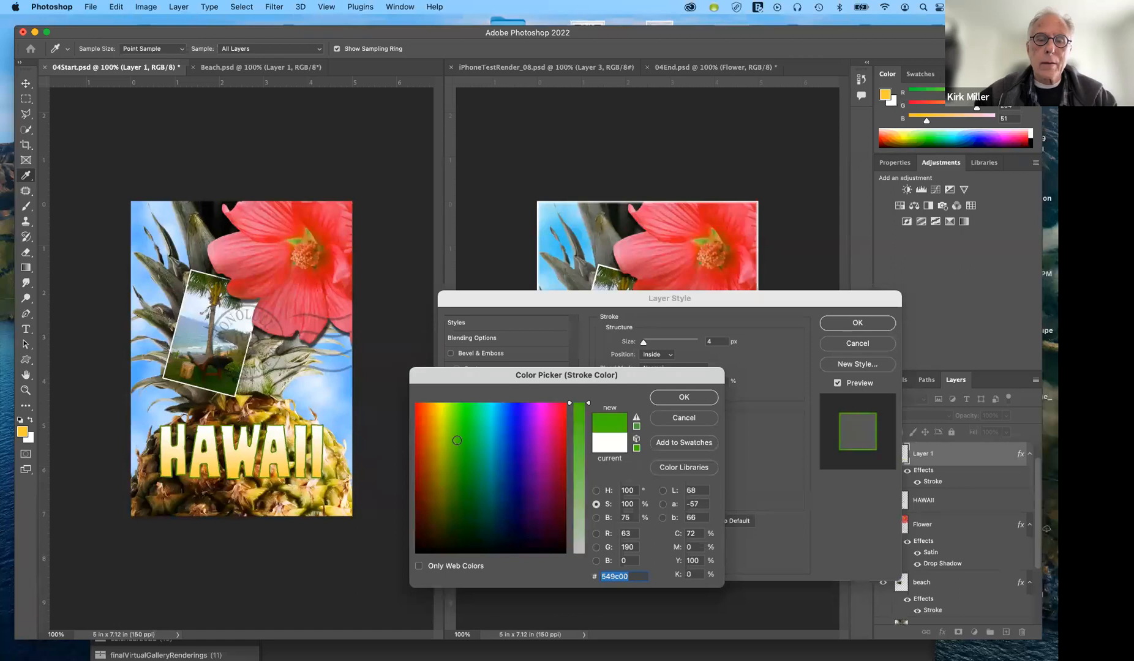
click(684, 397)
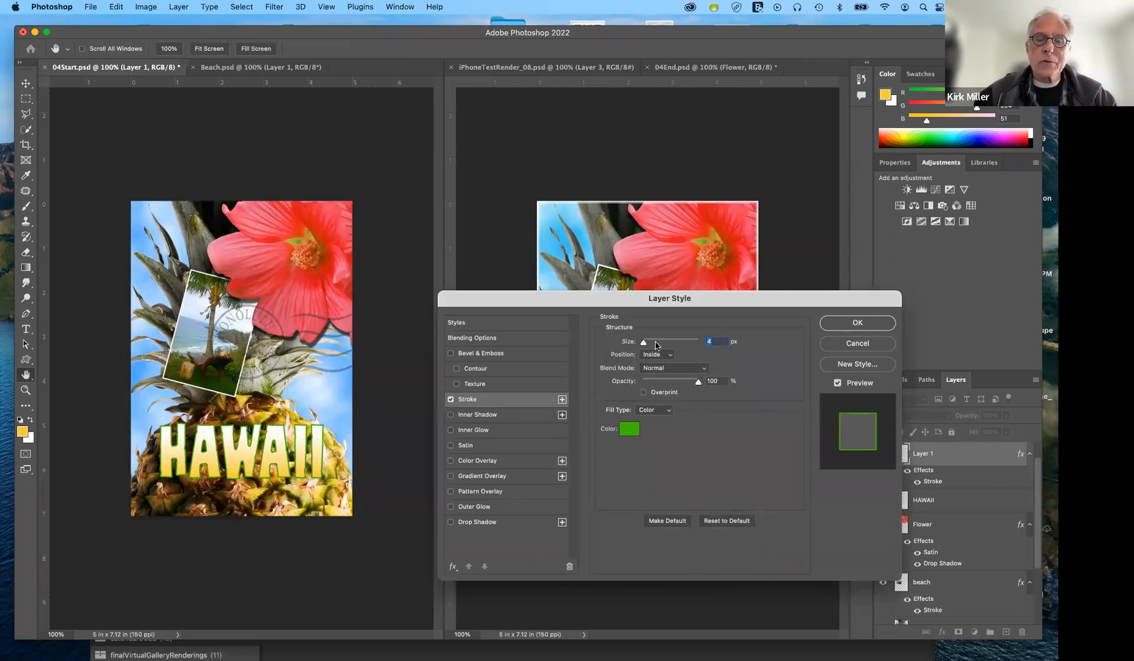
Set the lettering's stroke size to 6 px and its position to Center, and apply the layer style.
drag(644, 343, 643, 343)
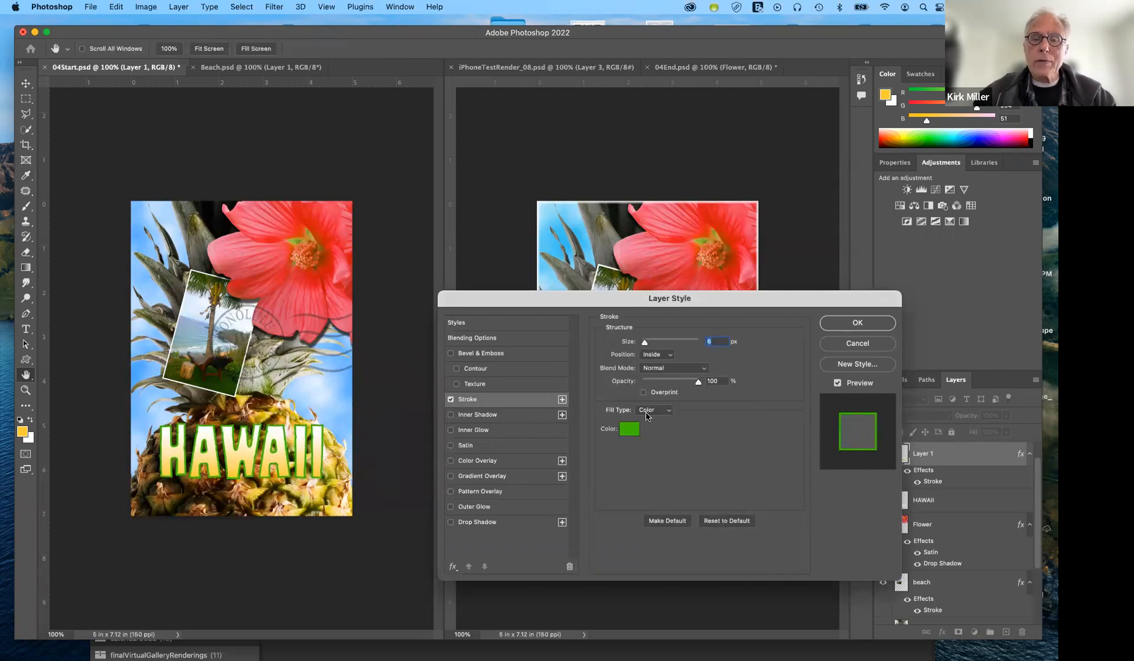
click(670, 359)
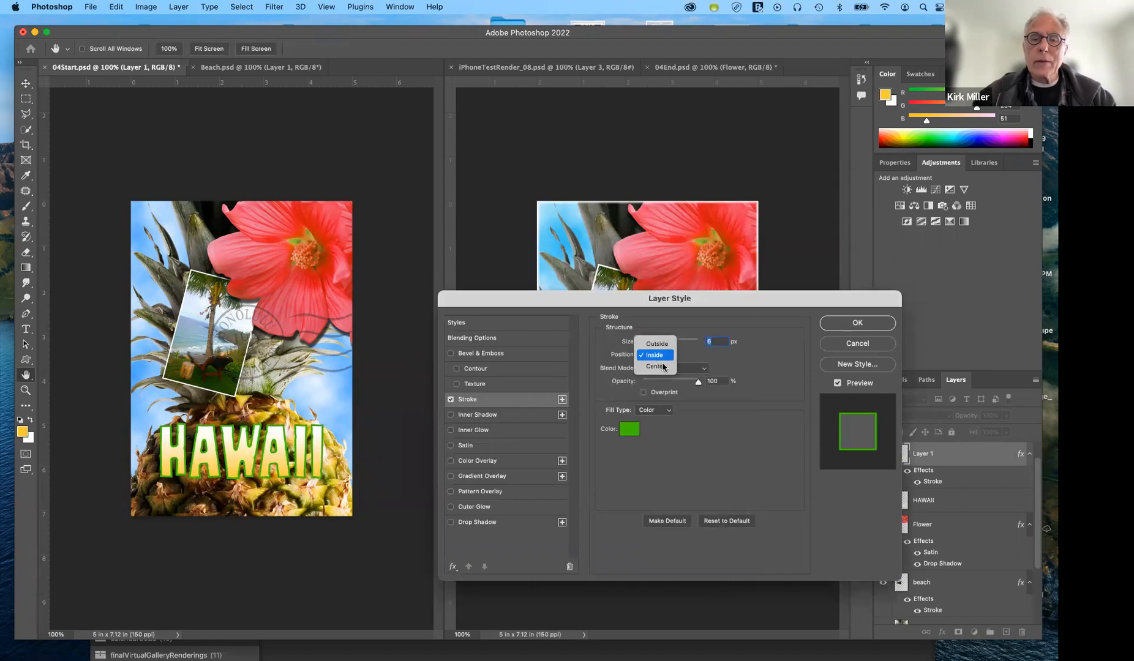
click(662, 366)
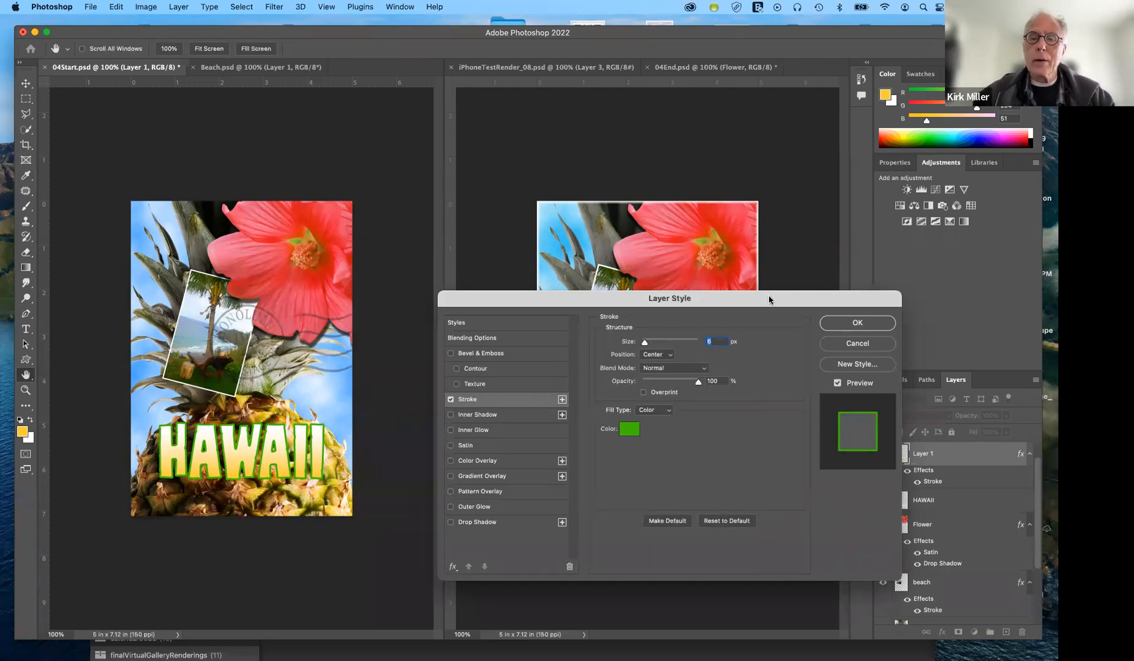
drag(770, 299, 756, 122)
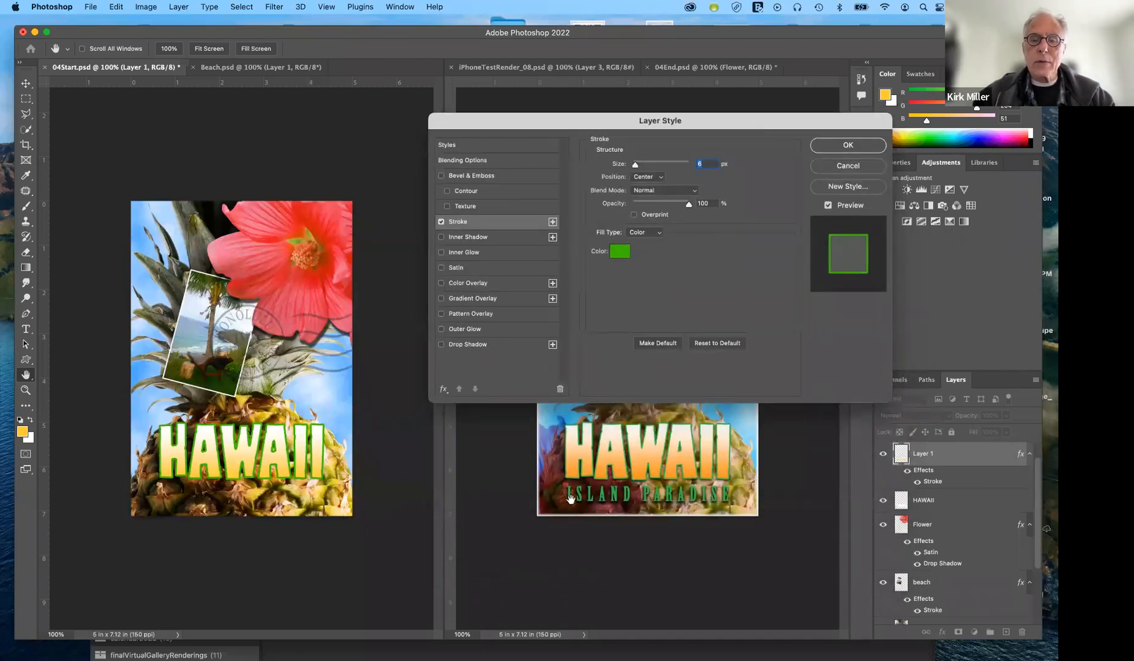
drag(644, 125, 634, 554)
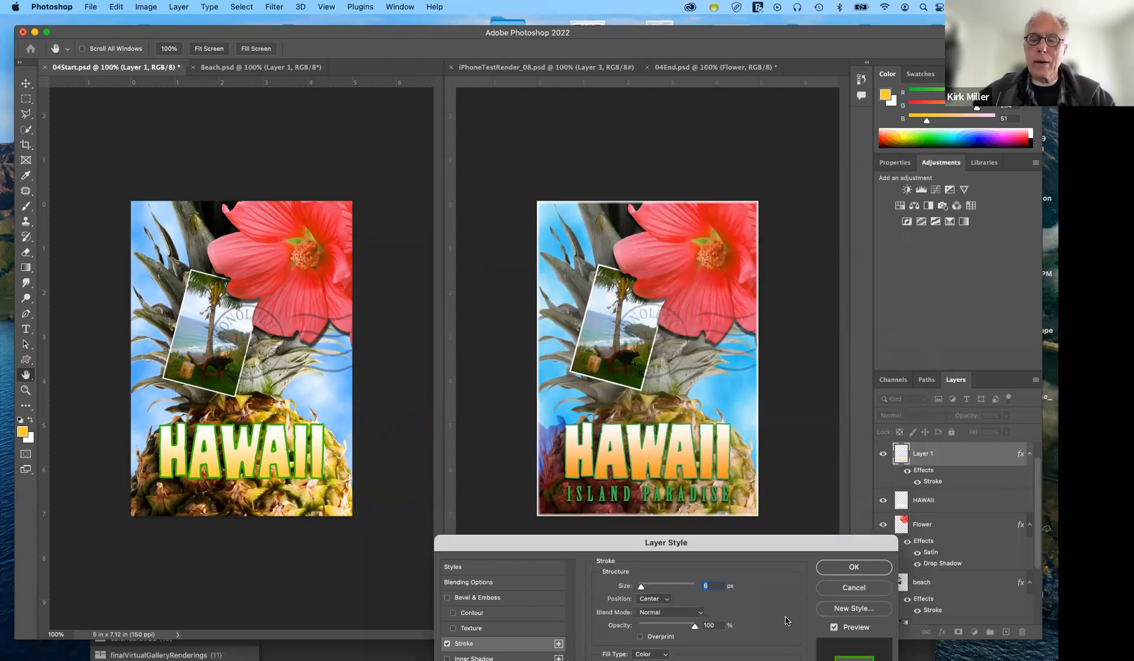
click(862, 569)
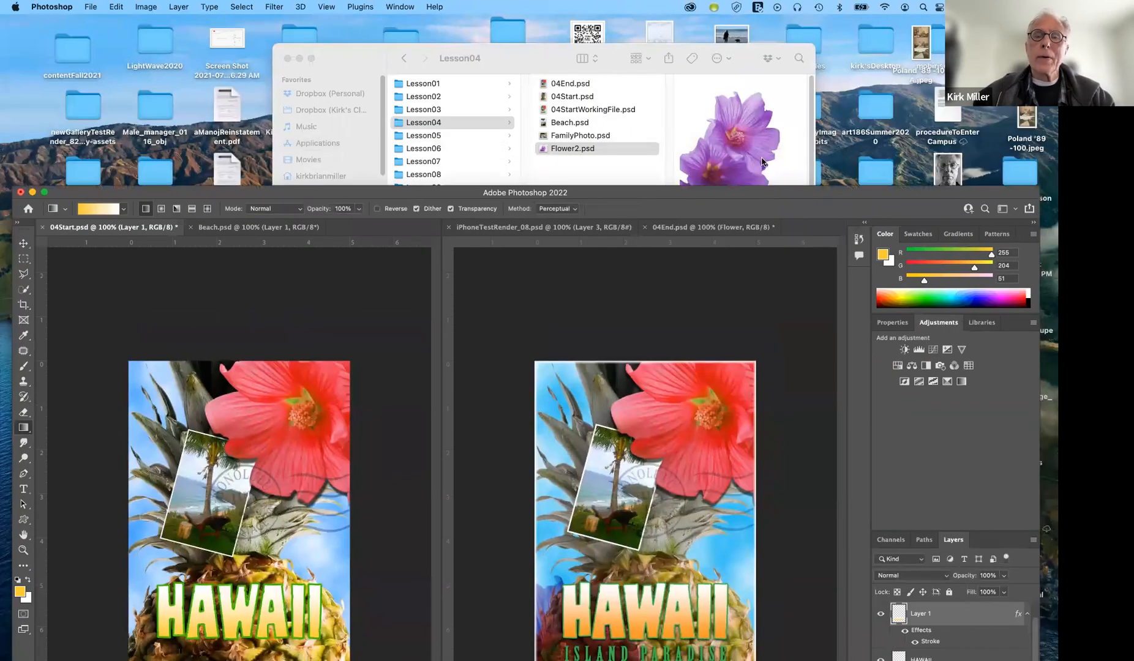
Place Flower2.psd from the Lesson04 folder into the 04Start.psd postcard.
drag(742, 64, 842, 40)
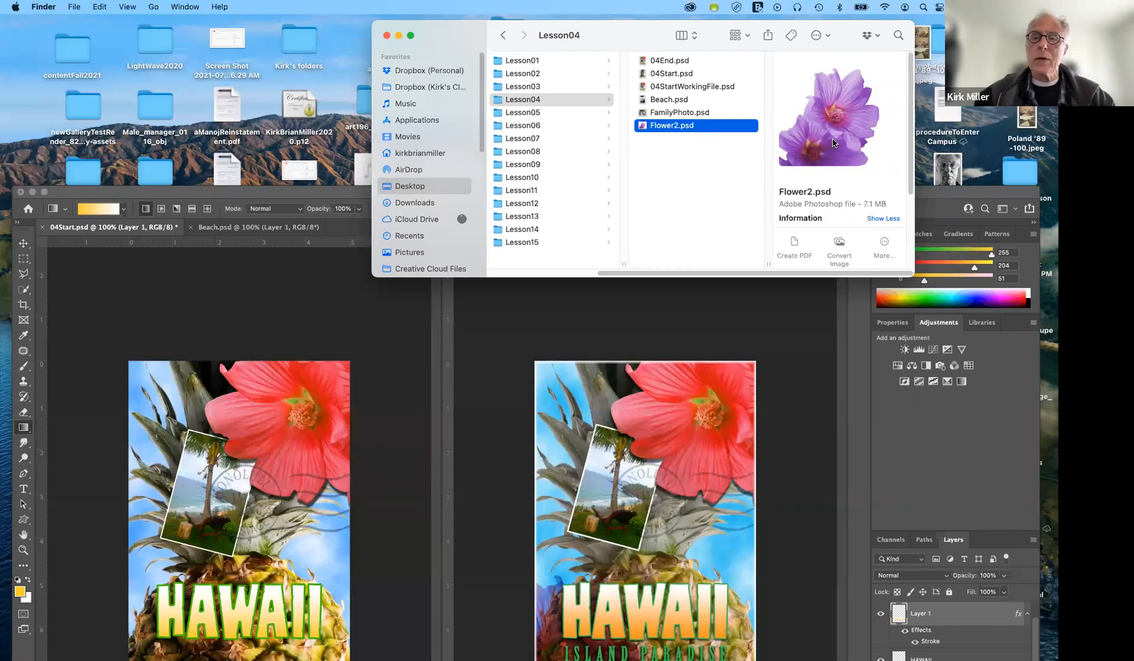
drag(829, 145, 314, 496)
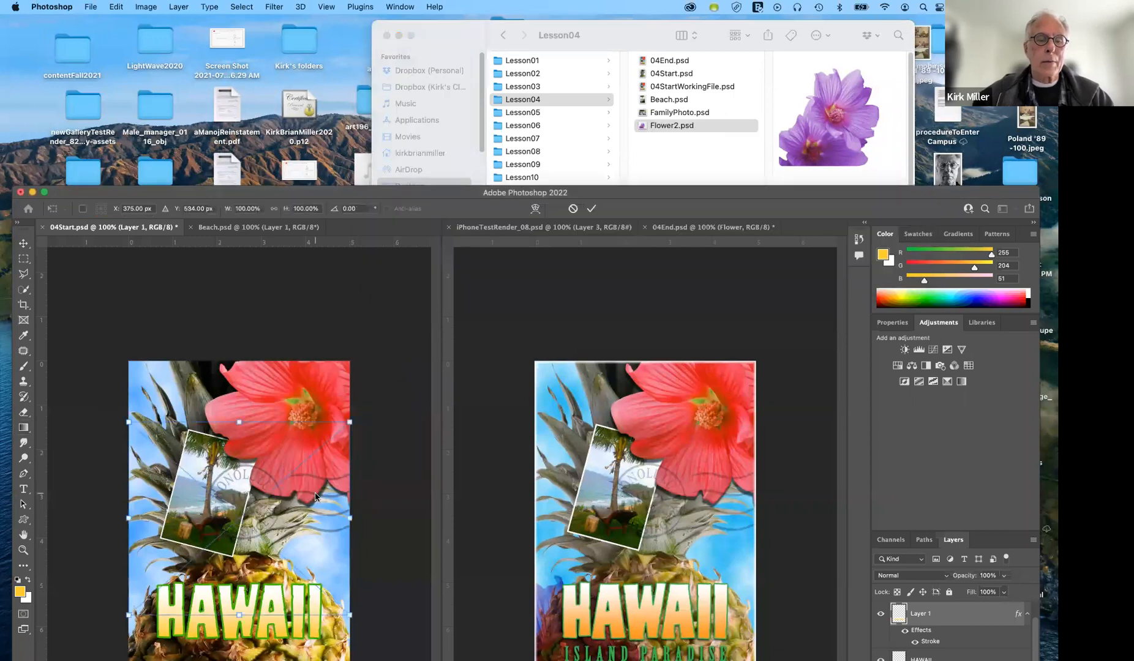
double_click(778, 194)
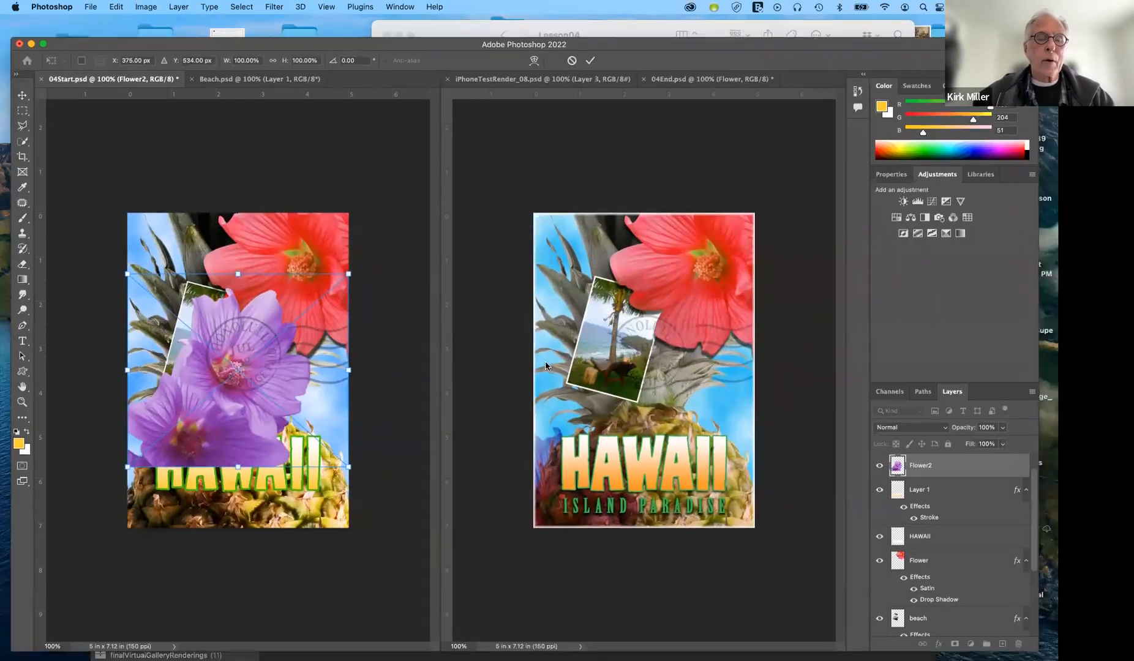
Move the placed purple flower to the postcard's lower-left corner, partly beyond the canvas edge, and commit the placement.
drag(277, 383, 223, 489)
drag(295, 491, 295, 492)
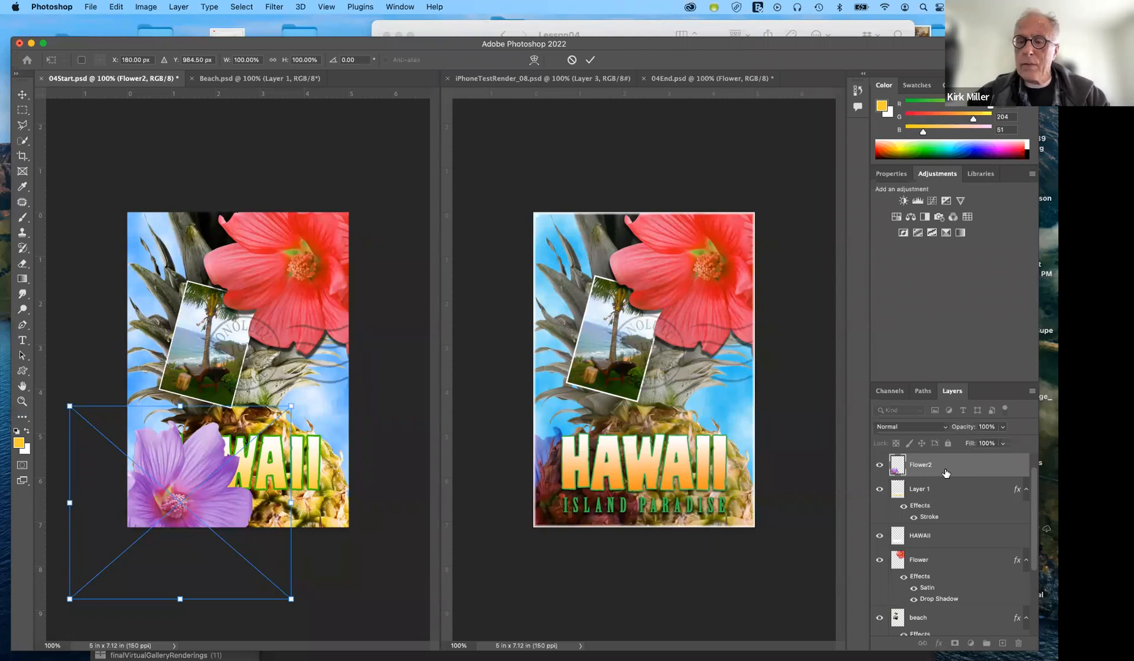
key(super+plus)
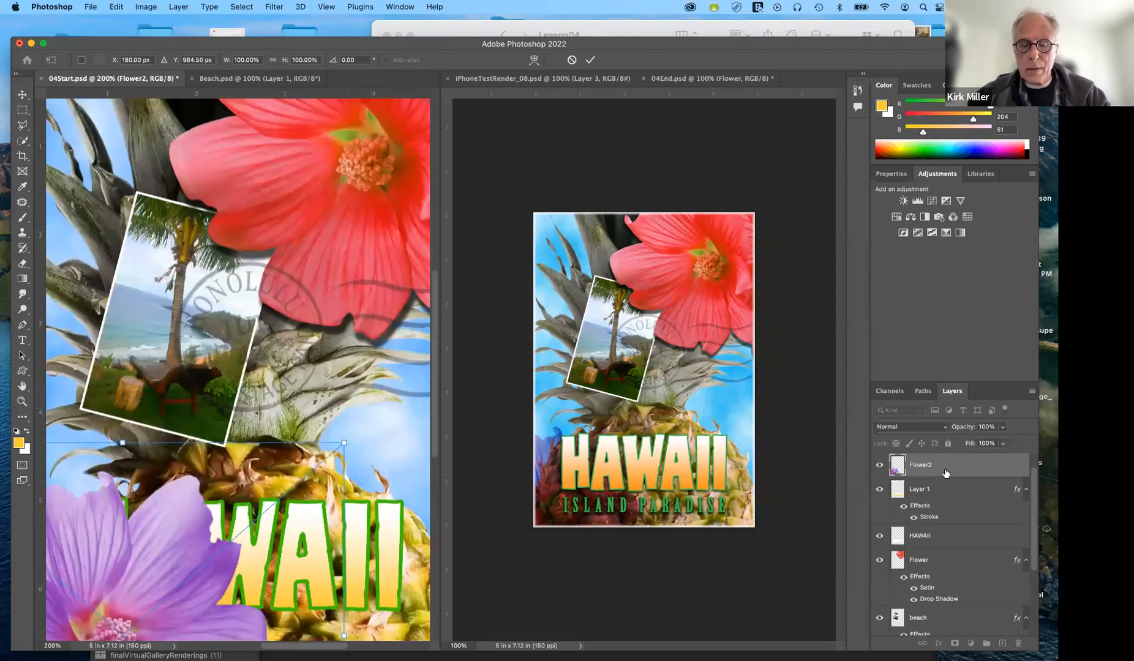
key(super+minus)
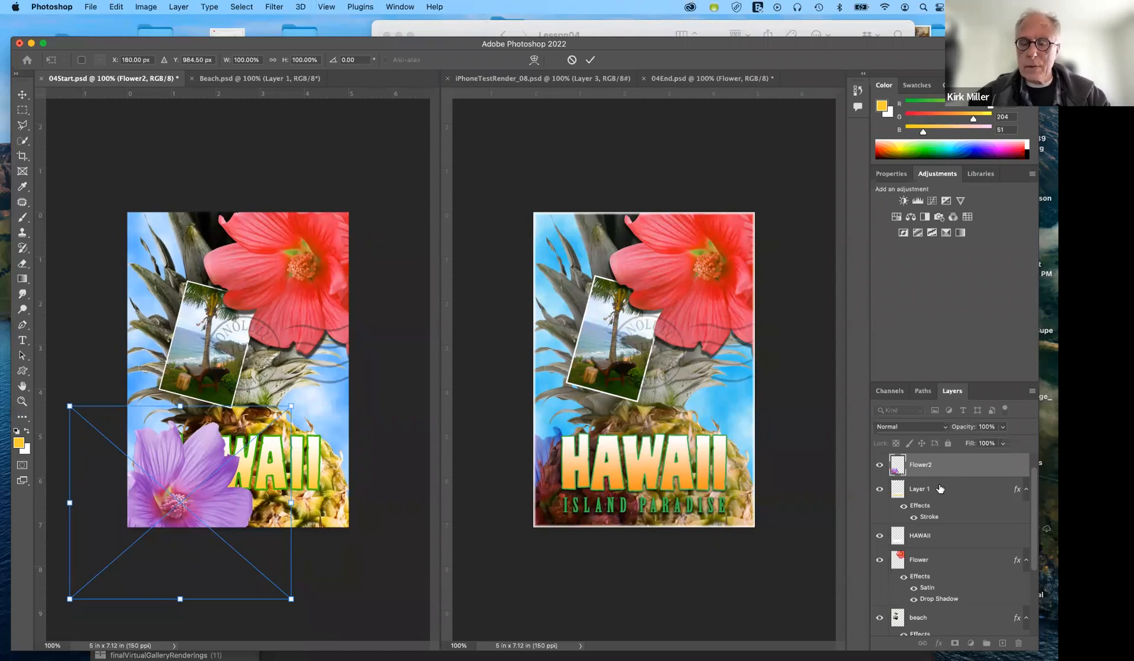
key(Return)
key(g)
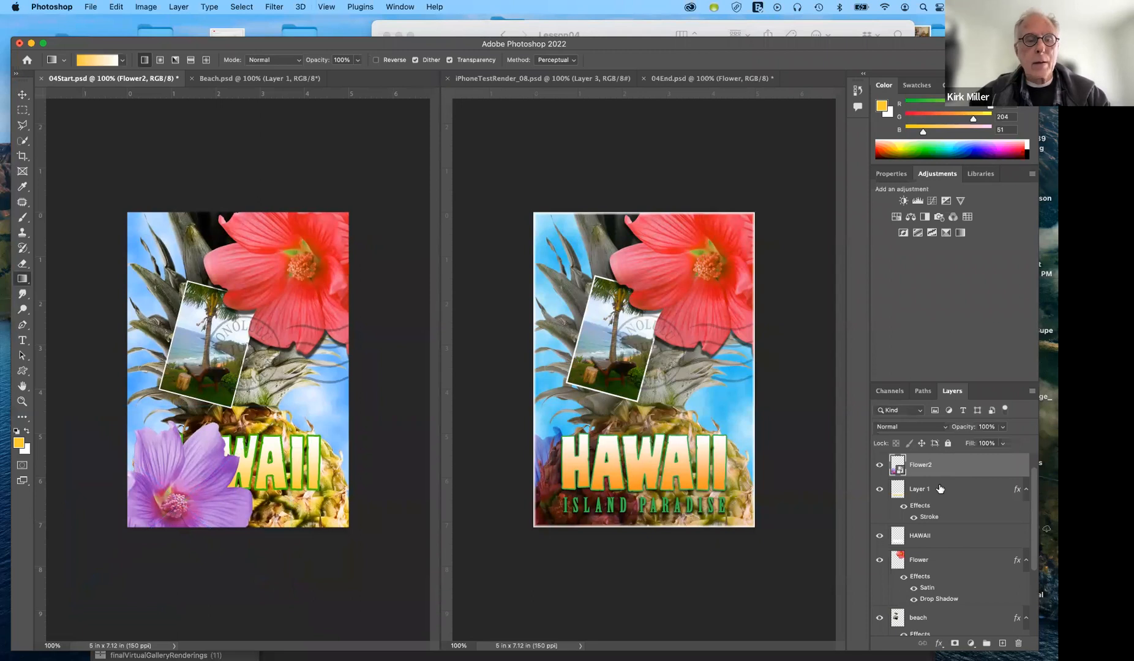
Reorder the Flower2 layer so it sits directly beneath the gradient HAWAII lettering on Layer 1.
key(super+bracketright)
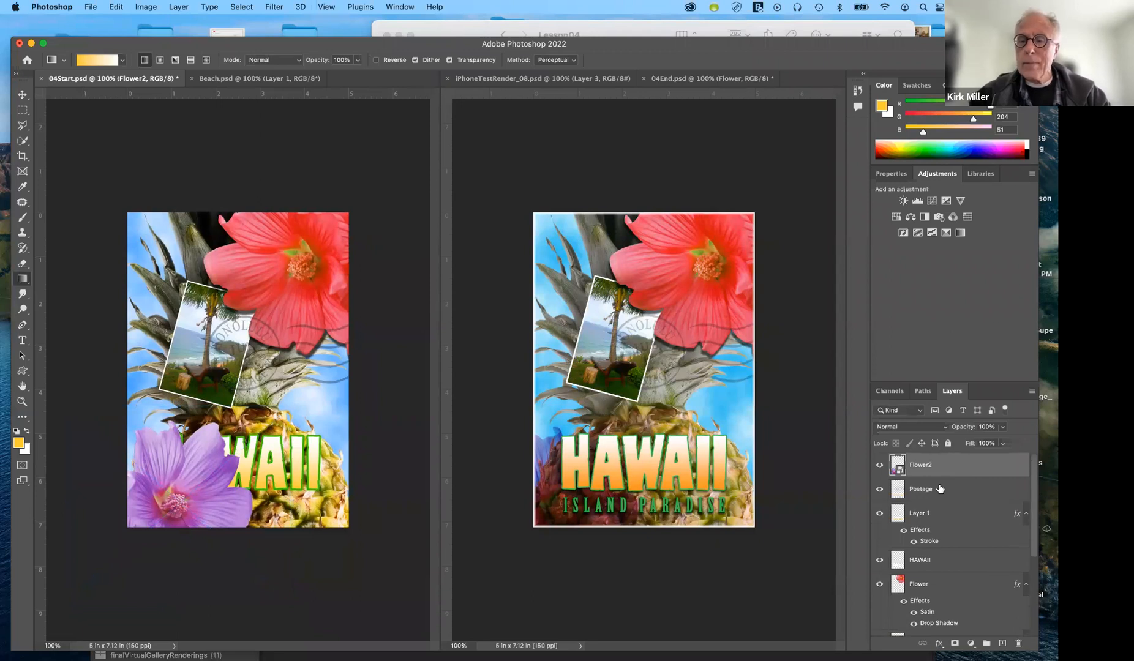
key(super+bracketleft)
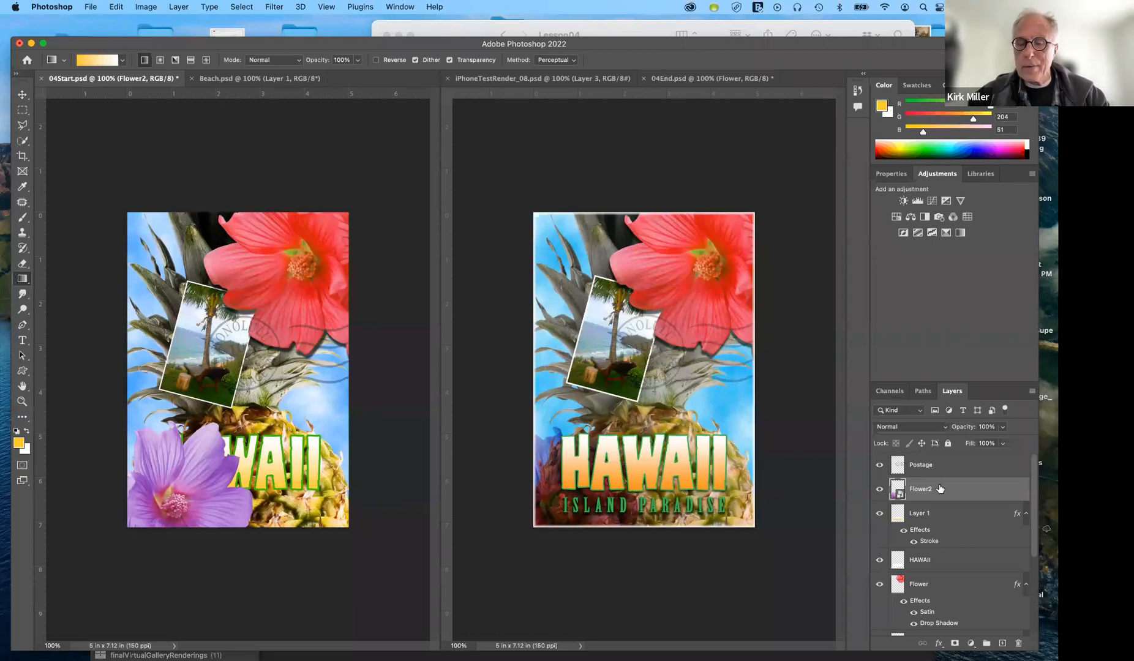
key(super+bracketleft)
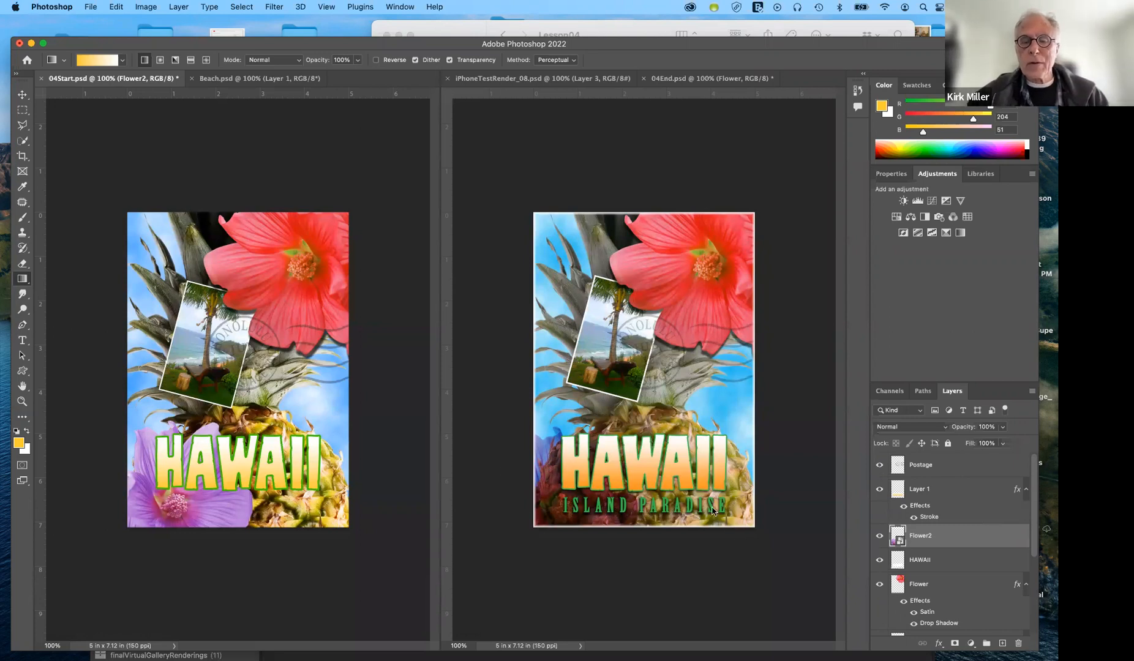
Examine the character settings of the Island Paradise text in the 04End.psd reference.
click(669, 504)
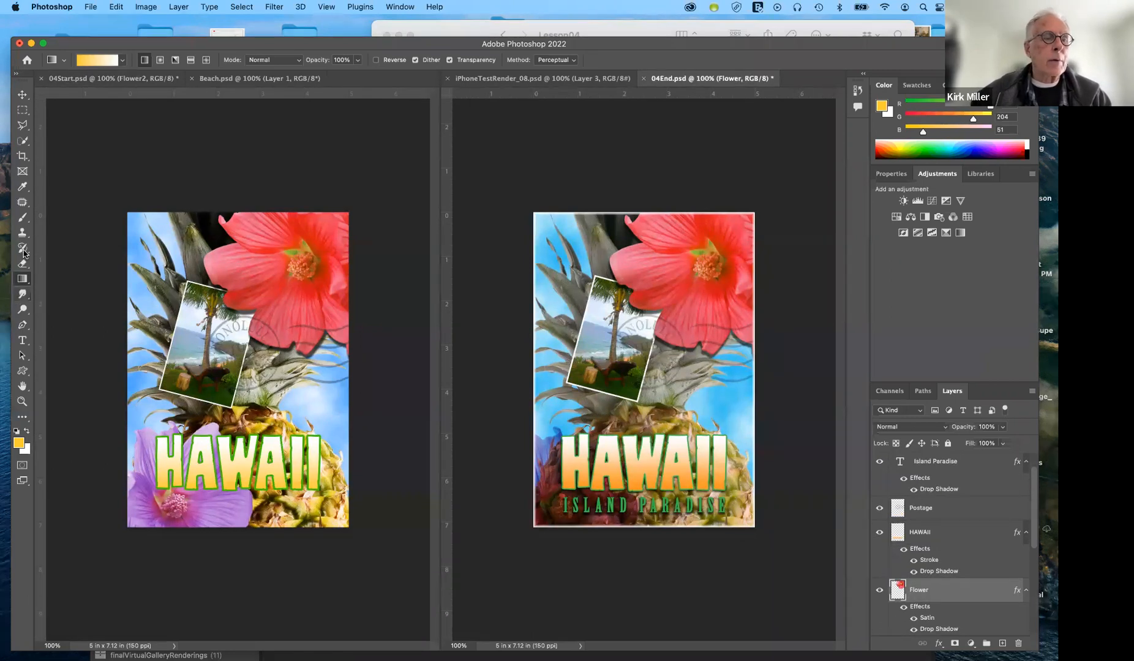
click(23, 340)
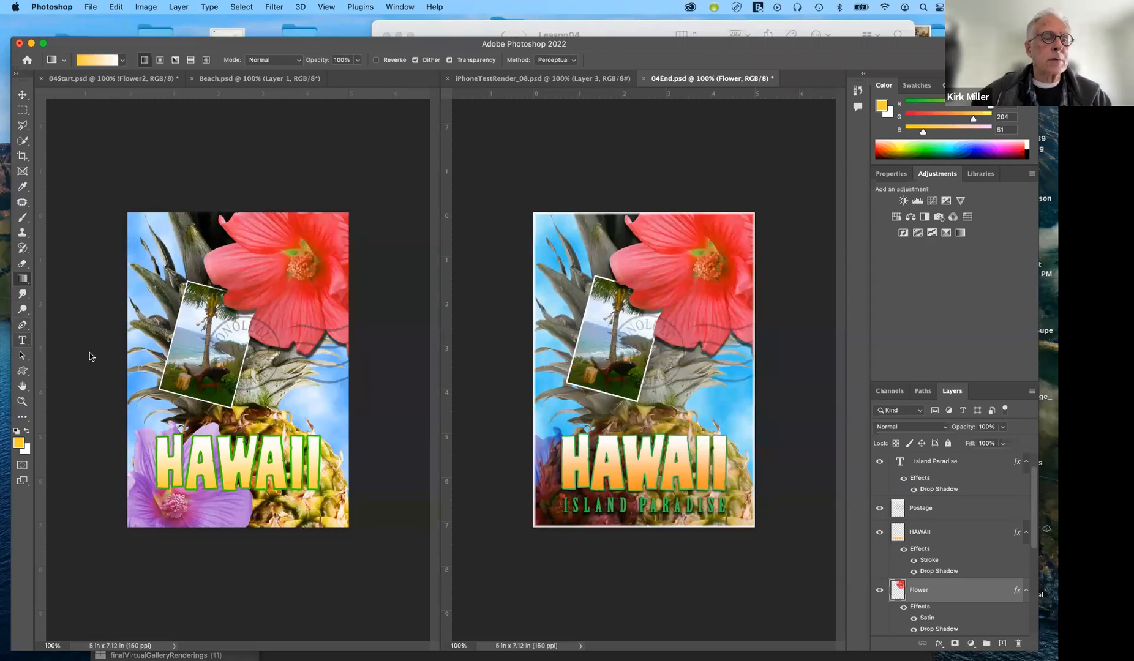
click(639, 504)
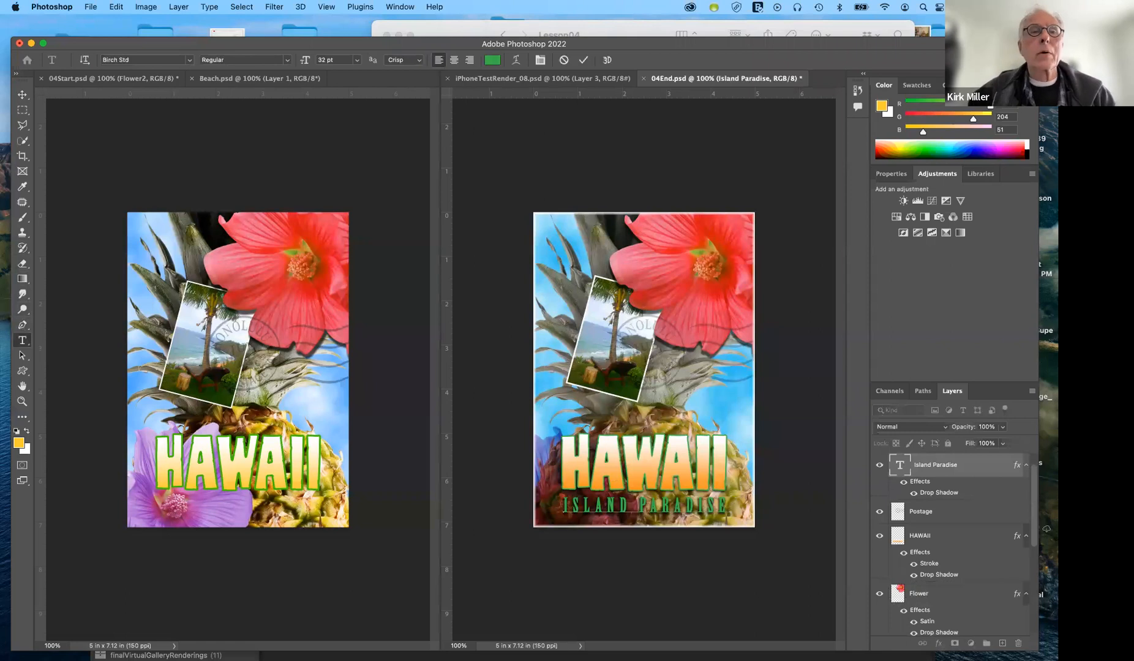
click(406, 6)
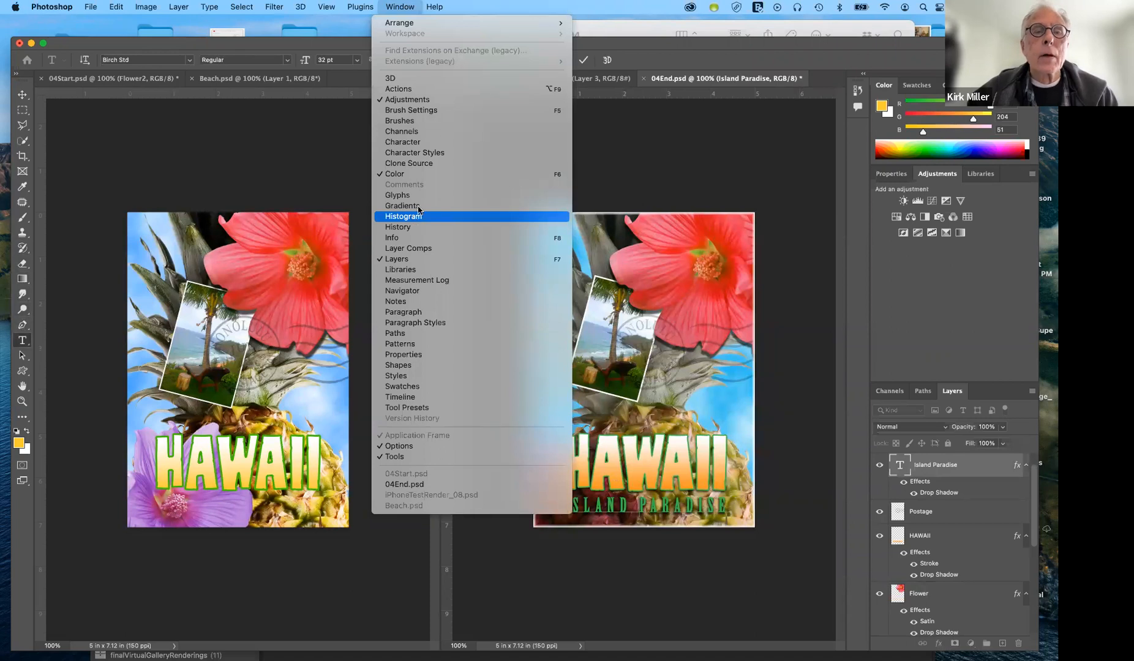
click(411, 141)
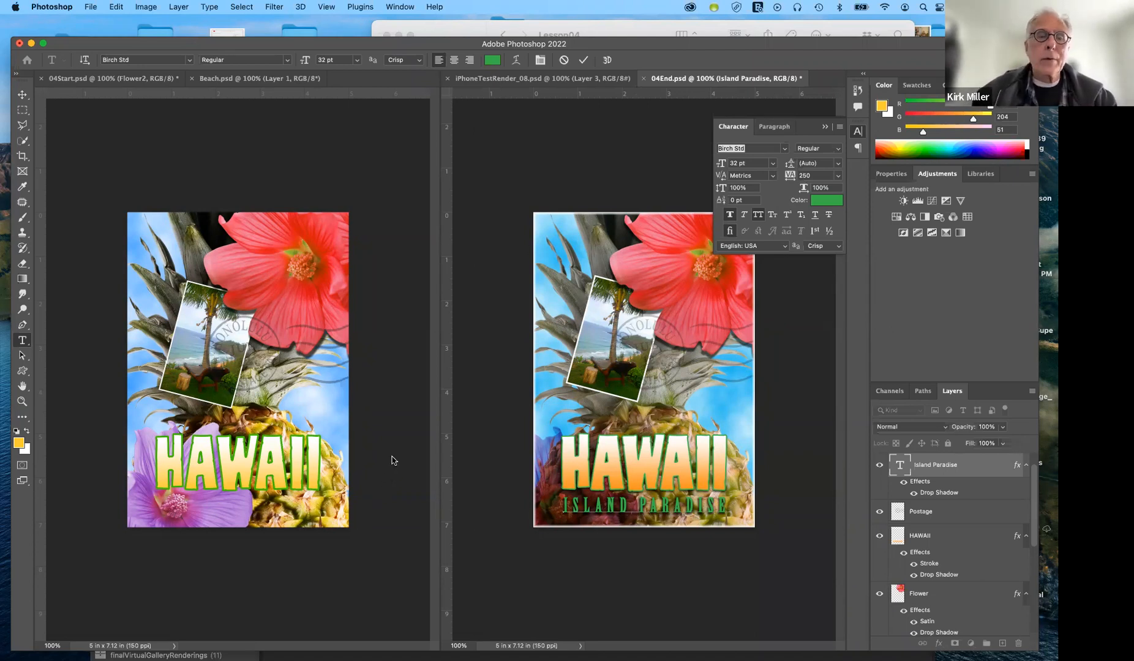
Try center alignment on the reference's Island Paradise text, restore left alignment, and leave text editing.
click(454, 63)
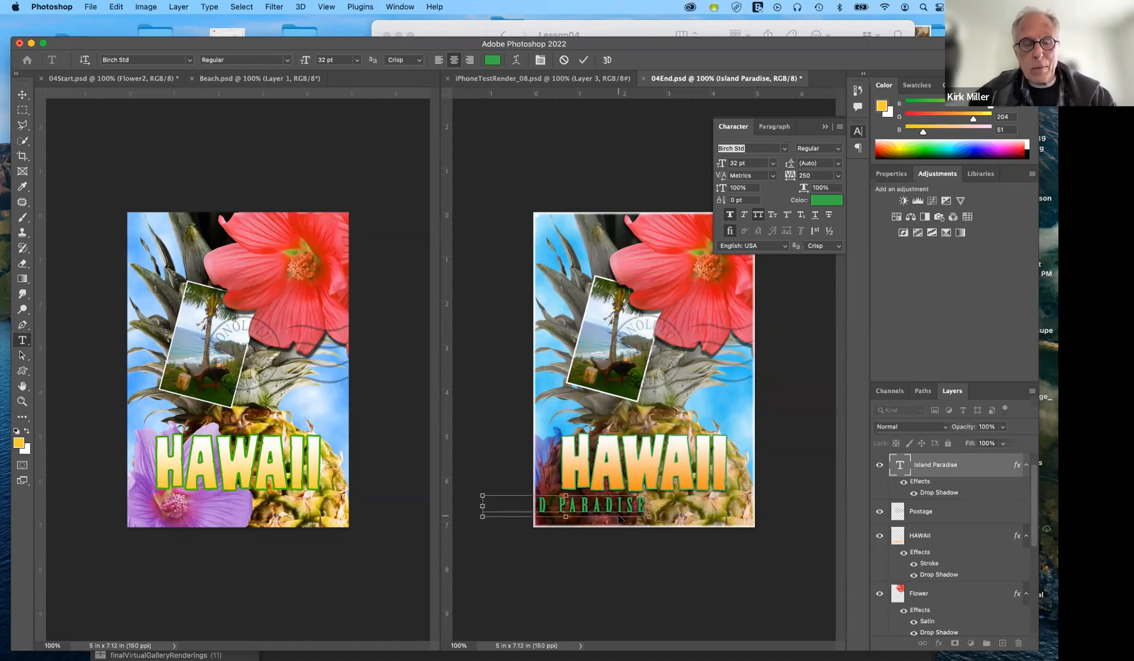
key(super+shift+l)
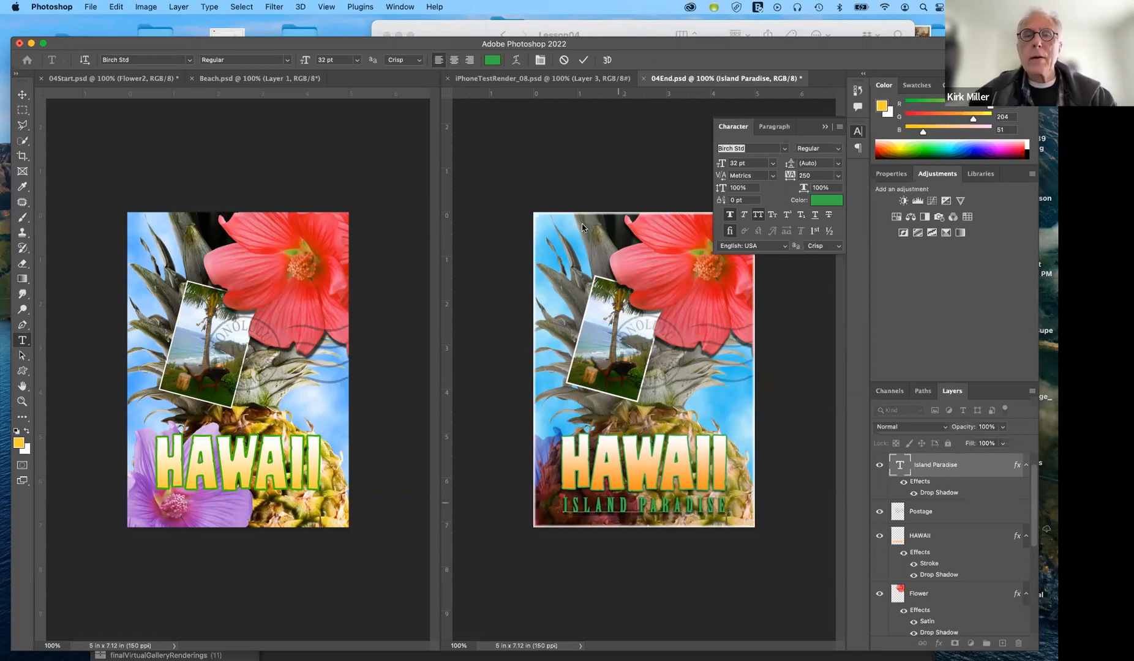
click(586, 60)
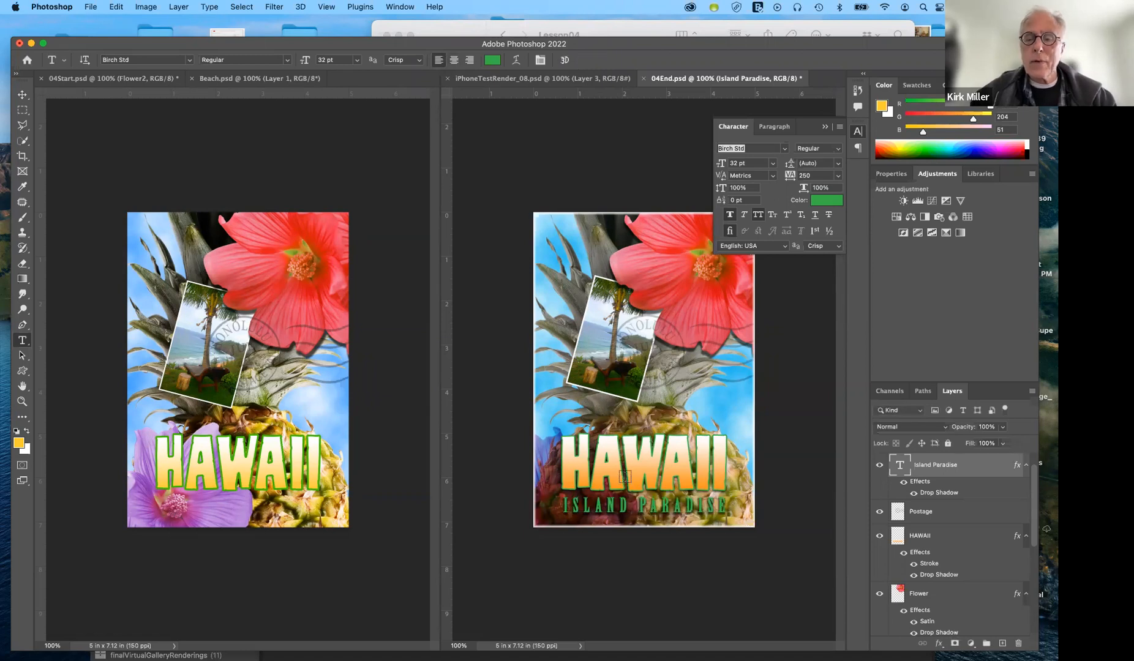
Add centered green 32 pt Birch Std text reading ISLAND PARADISE above Layer 1 in 04Start.psd and position it just beneath the HAWAII lettering.
click(327, 401)
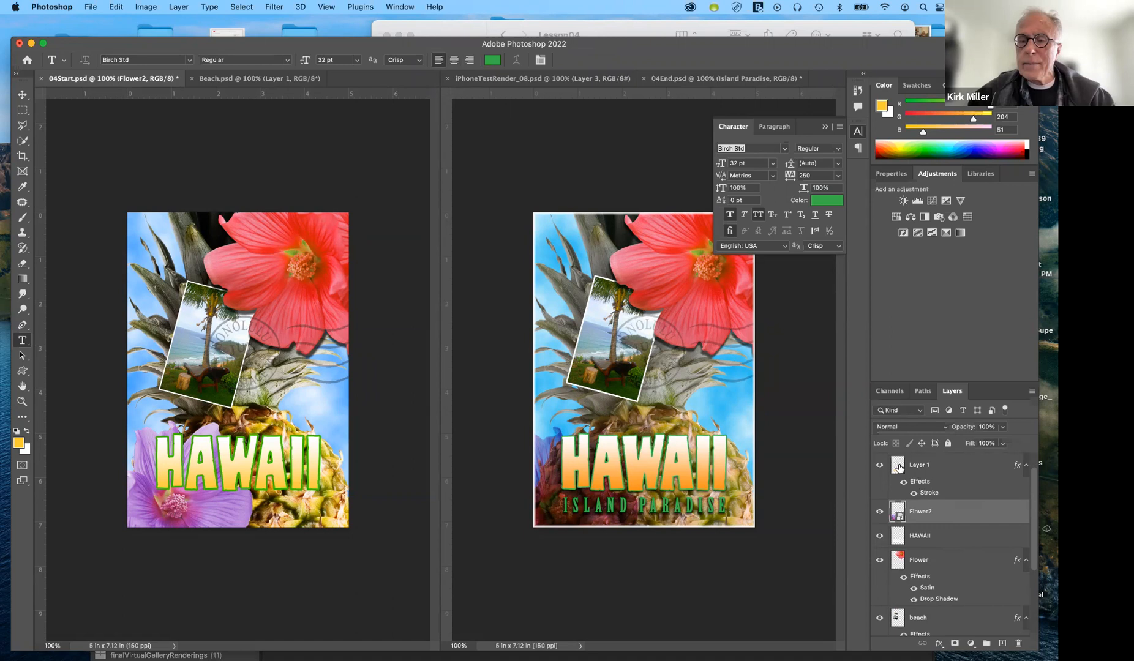
click(925, 467)
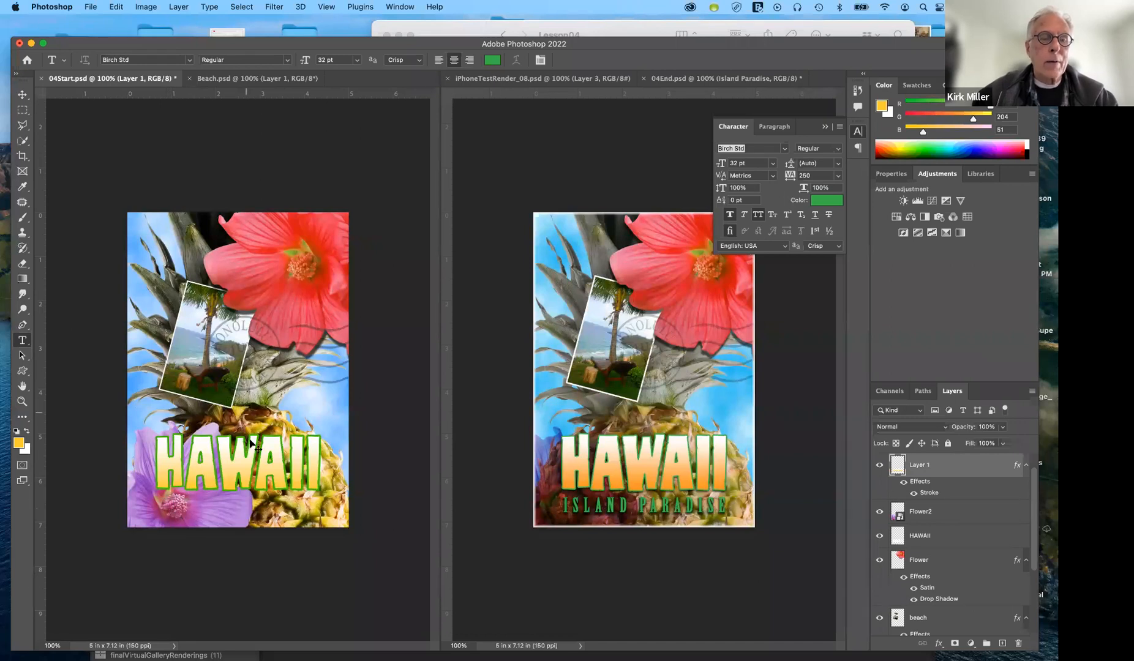
click(251, 416)
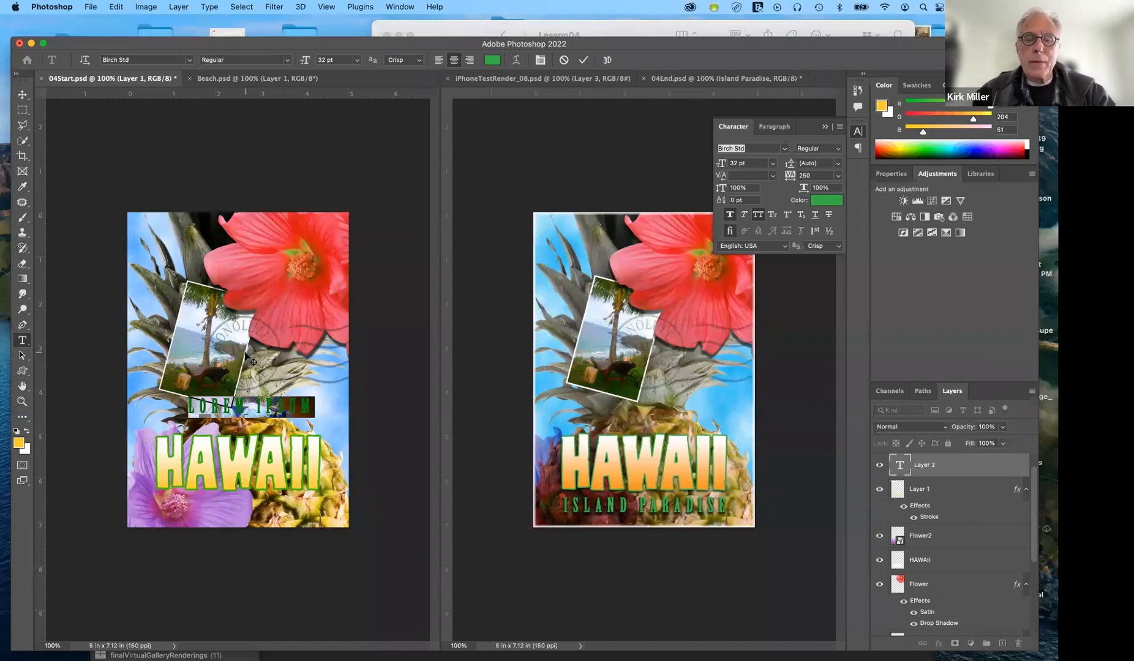
text(IS)
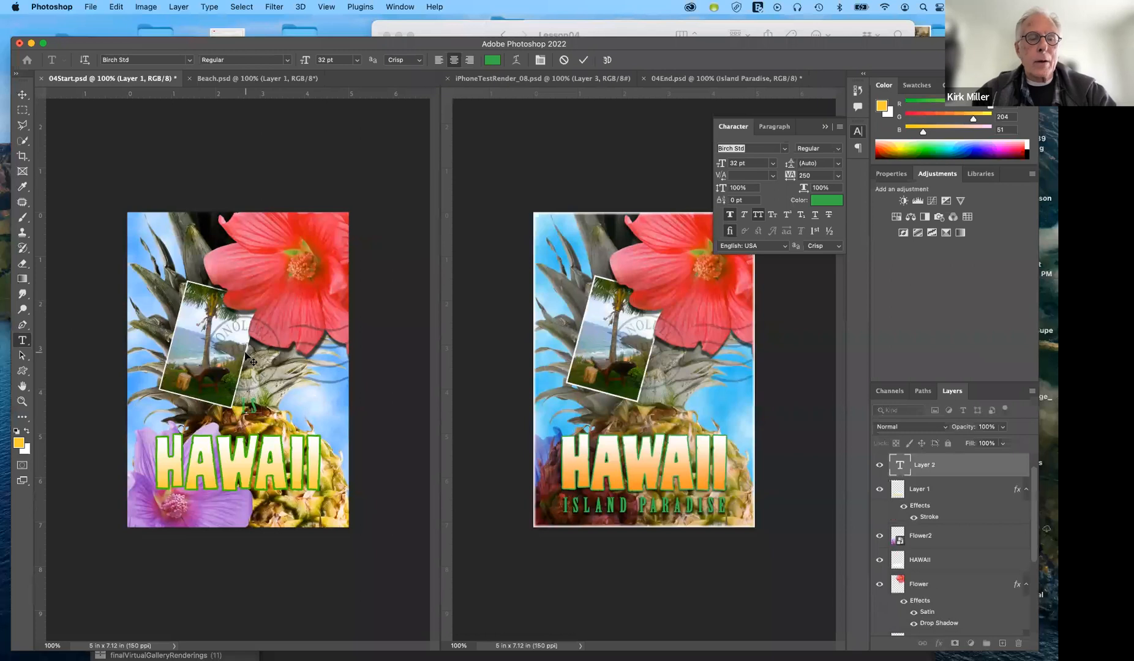
text(LAND)
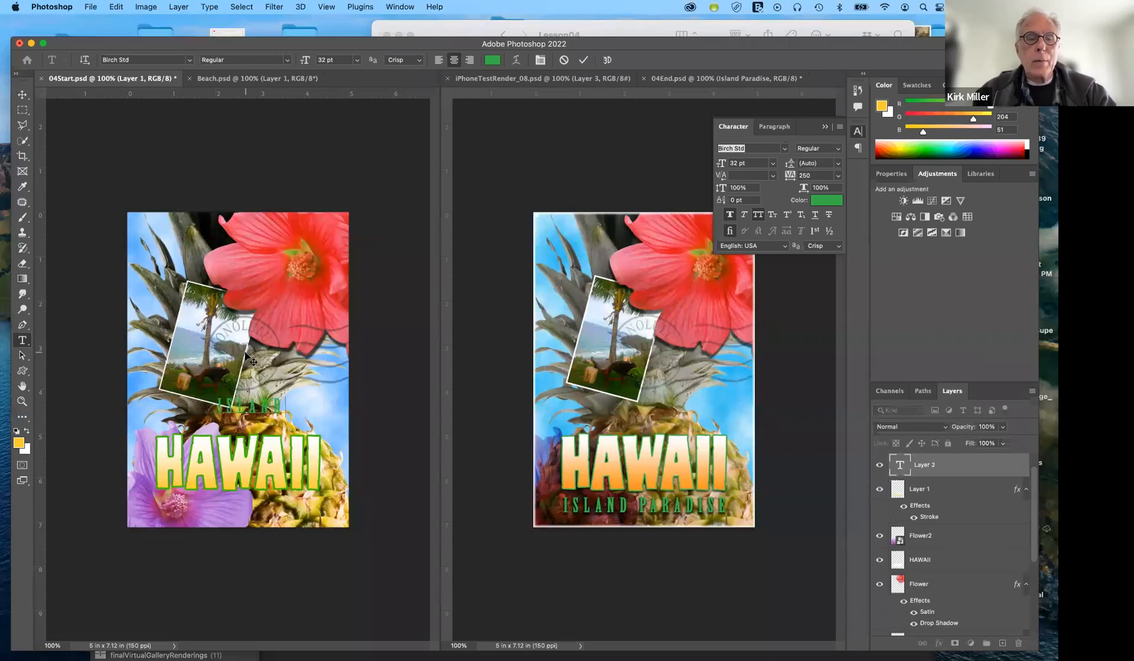
text( PARA)
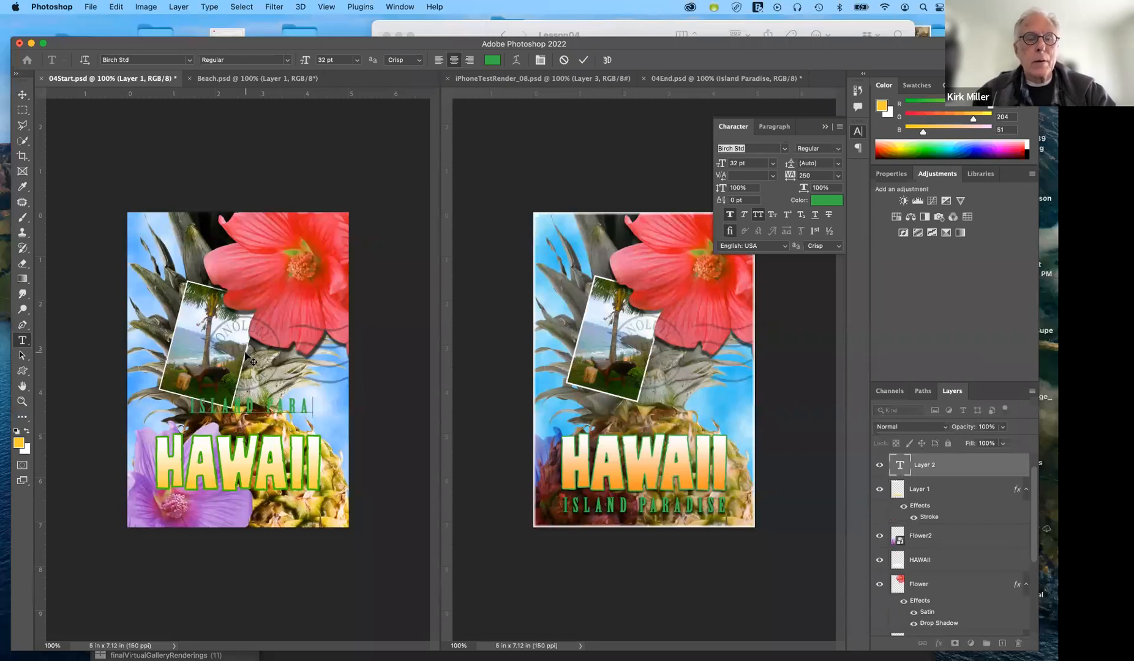
text(DISE)
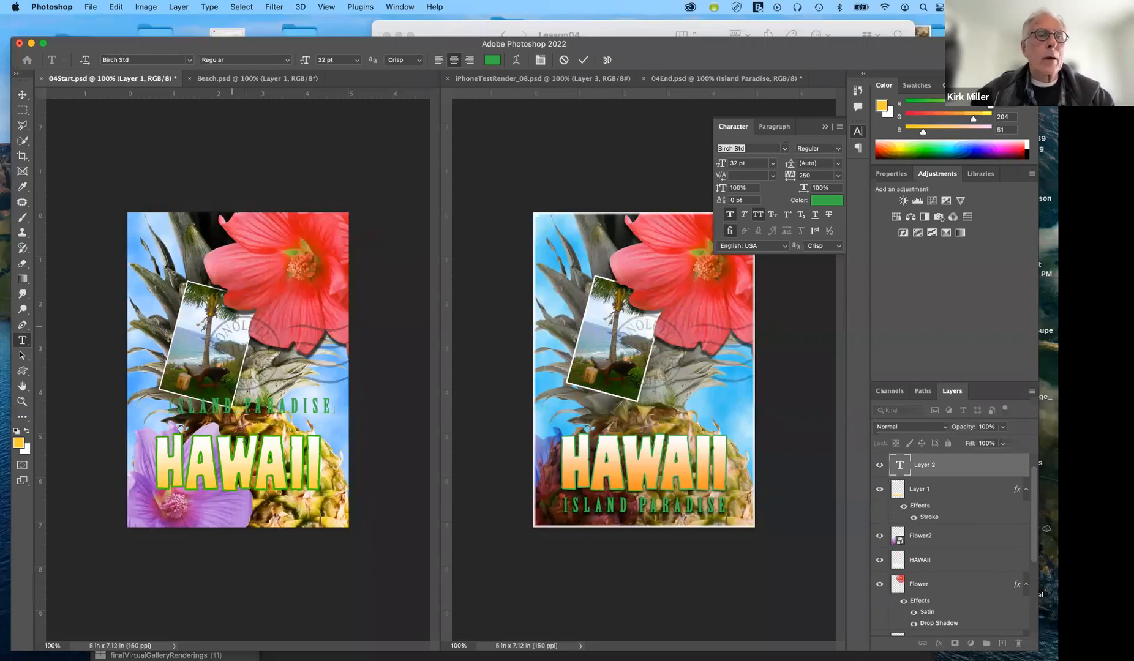
click(583, 60)
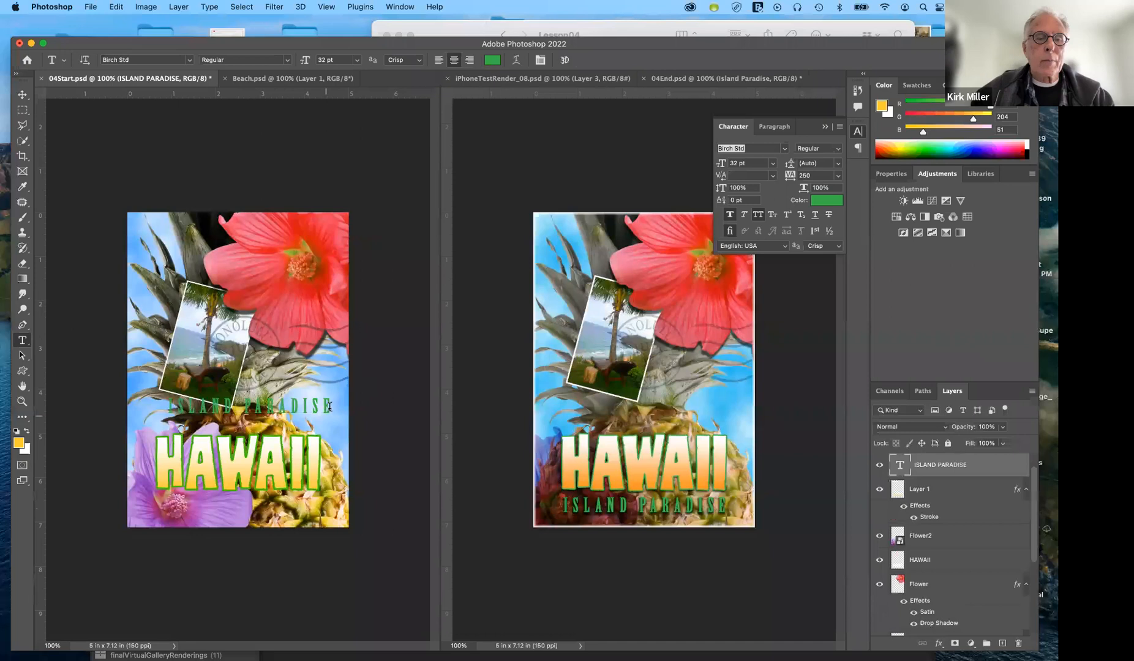
click(22, 95)
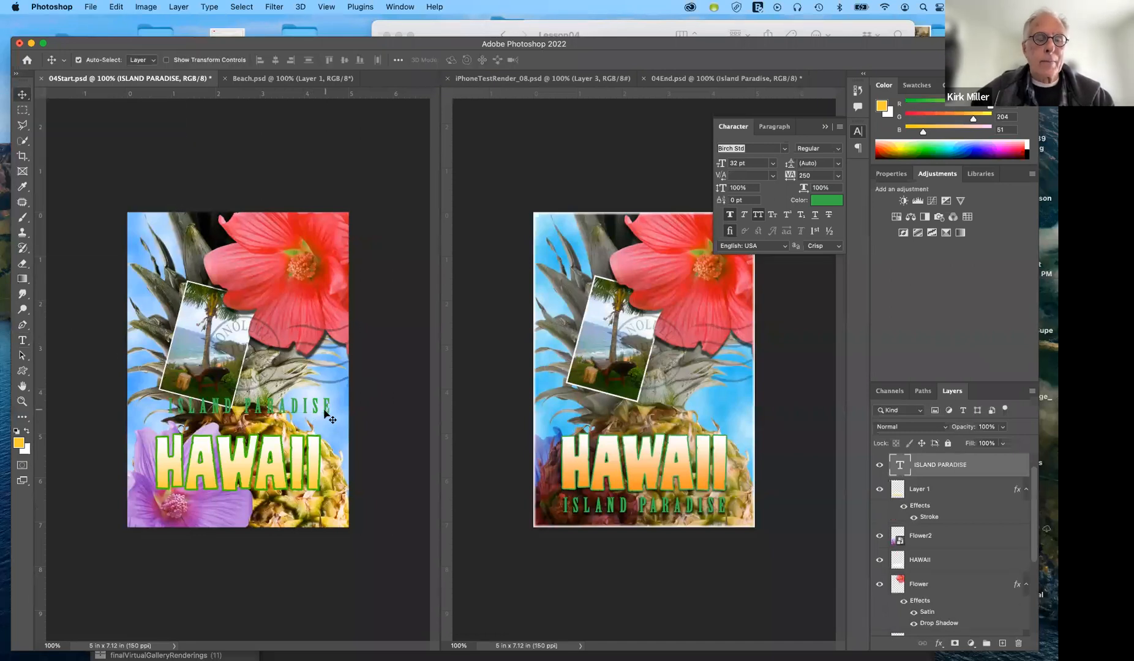
drag(324, 413, 315, 509)
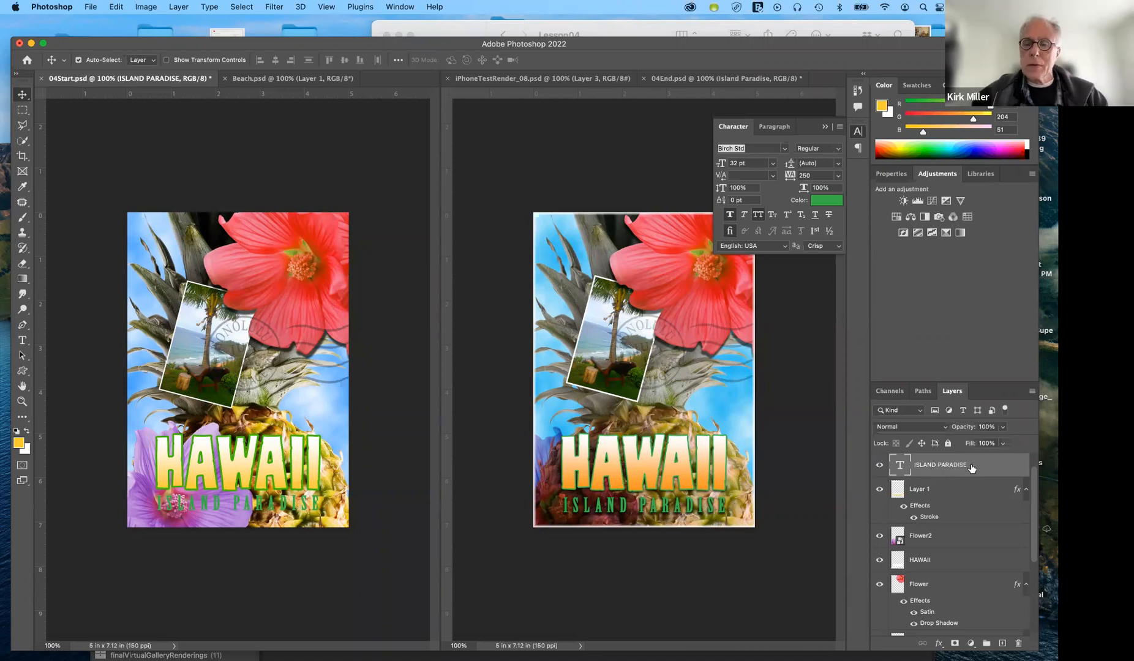
Give the ISLAND PARADISE text a drop shadow with 78% opacity, 15 px distance, 2% spread and 4 px size, plus Bevel & Emboss at its preset settings.
click(939, 645)
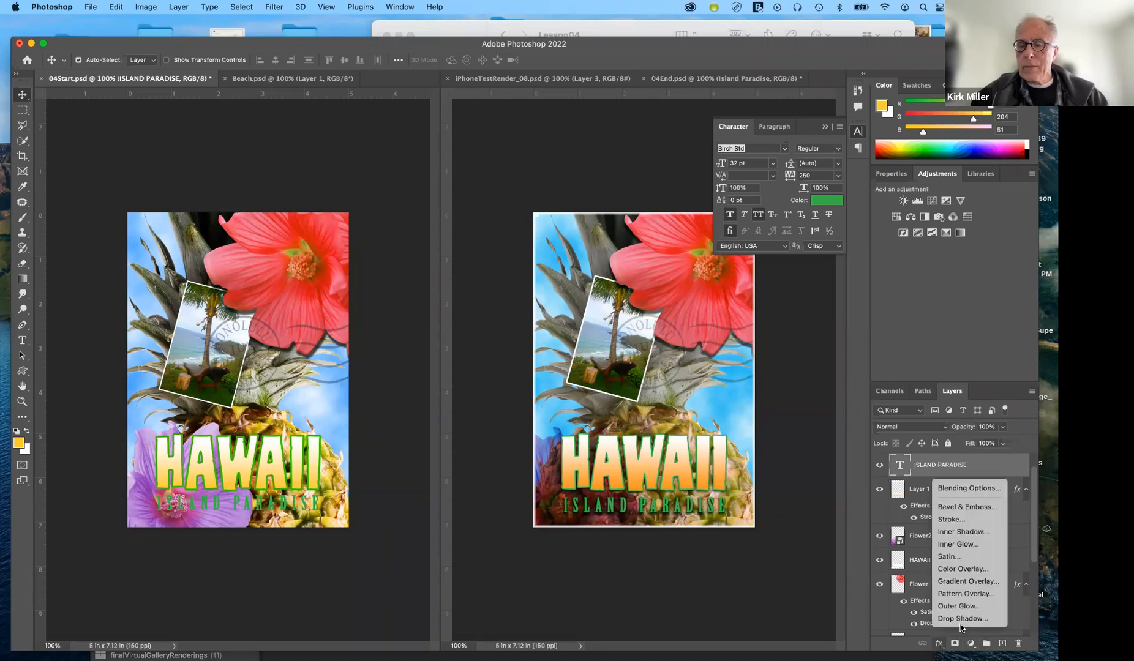
click(964, 620)
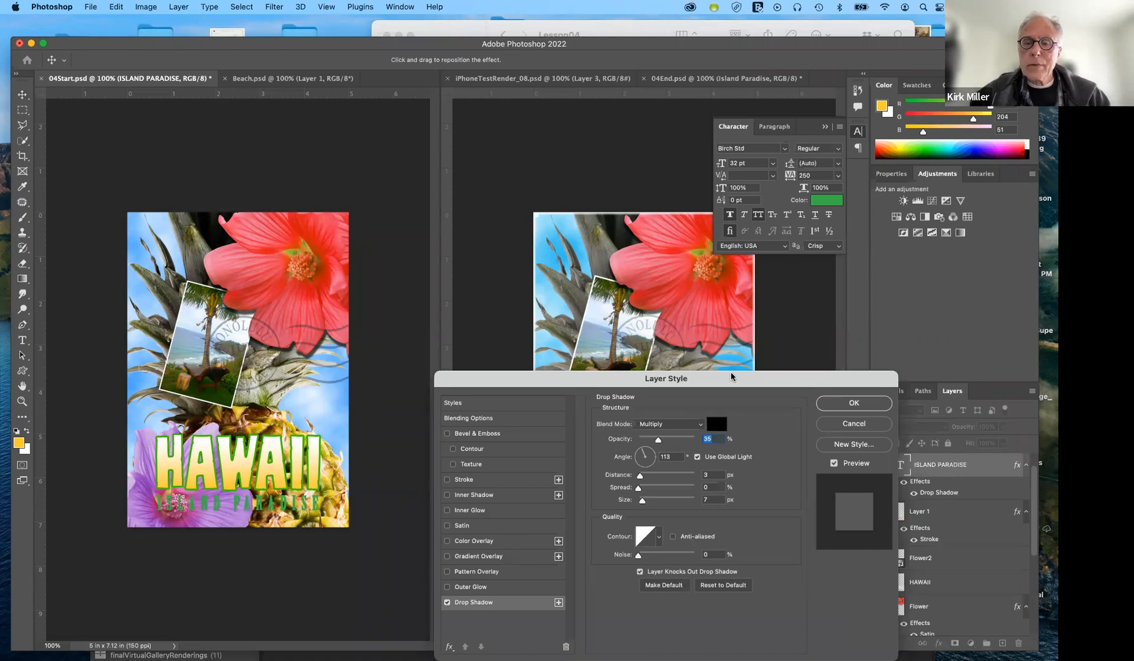
drag(730, 377, 721, 254)
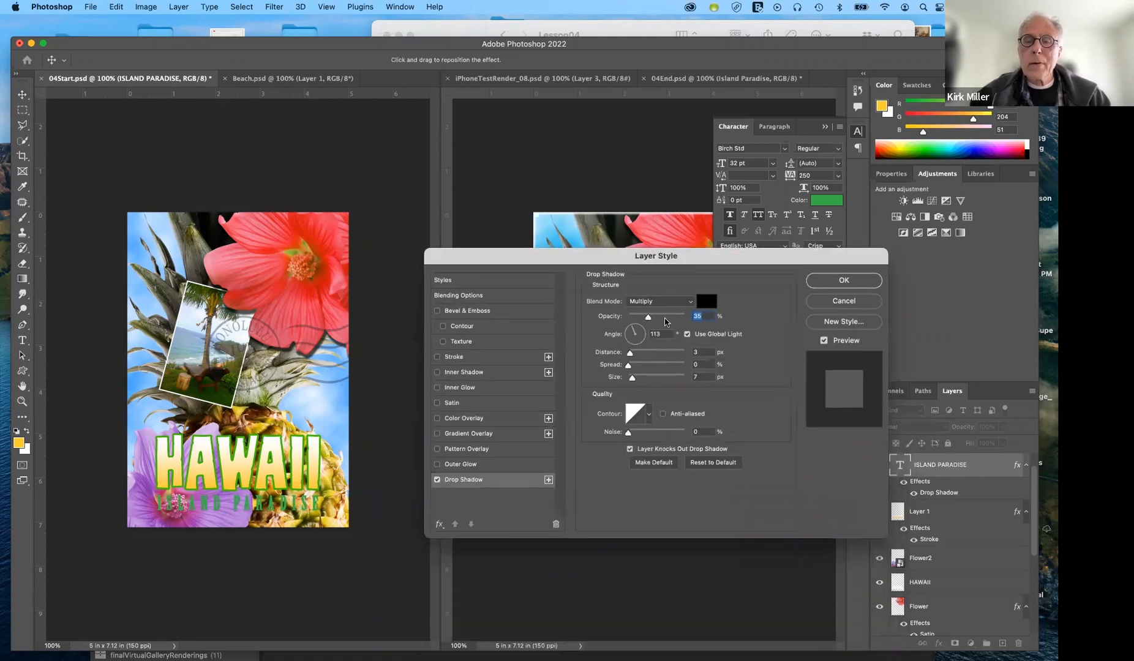
drag(649, 317, 667, 319)
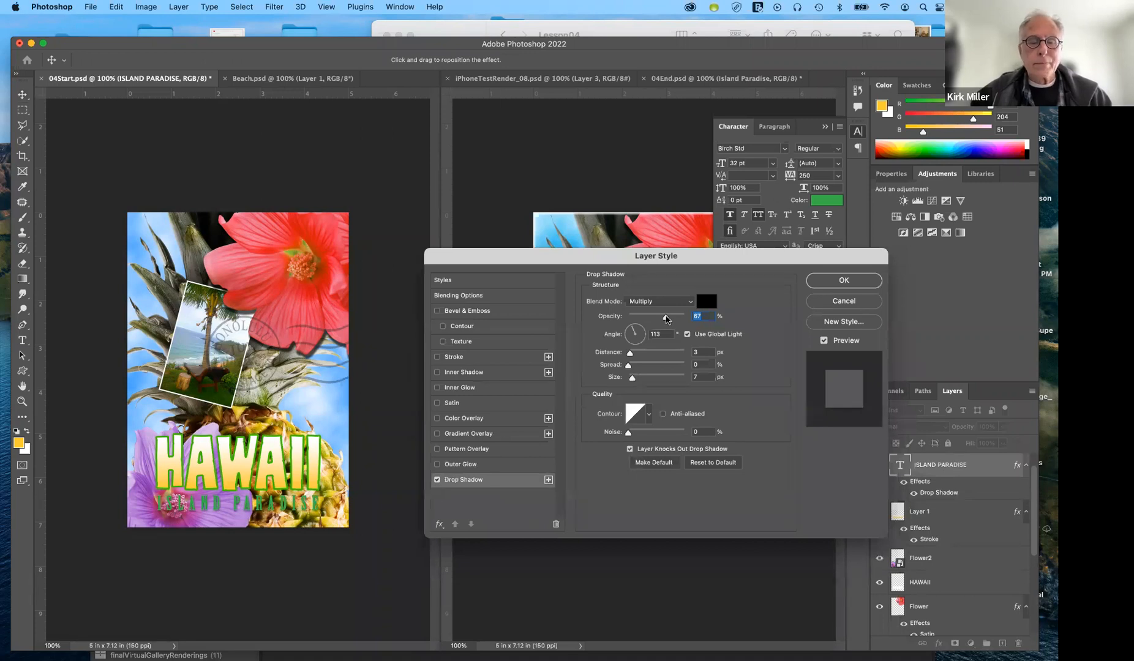
drag(667, 319, 673, 319)
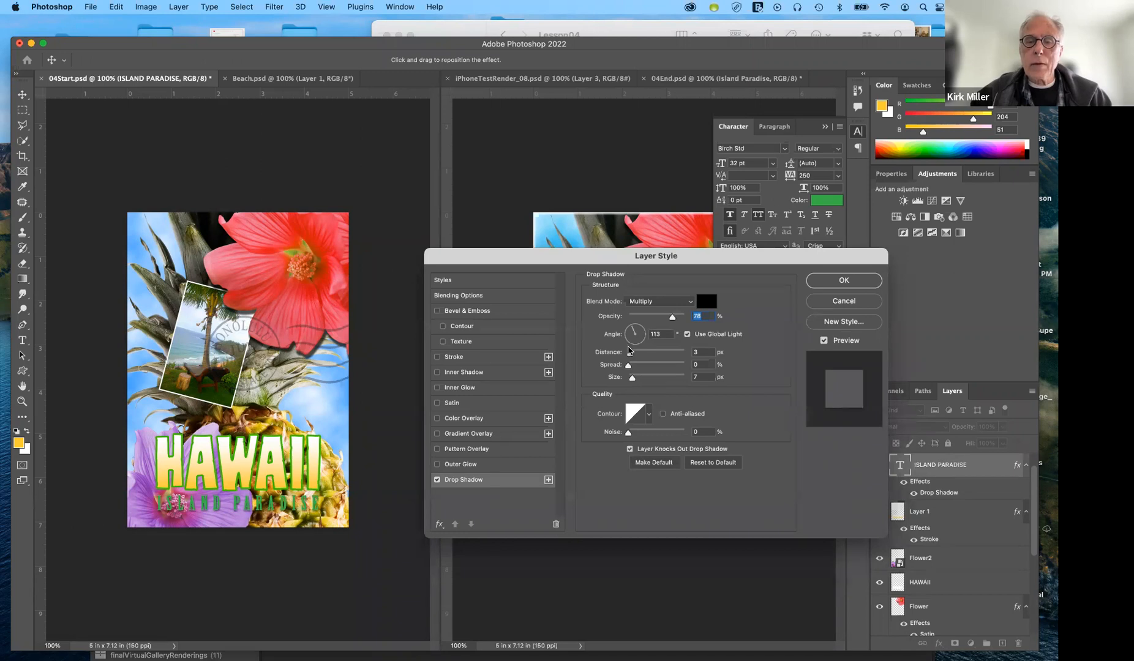
drag(629, 353, 632, 366)
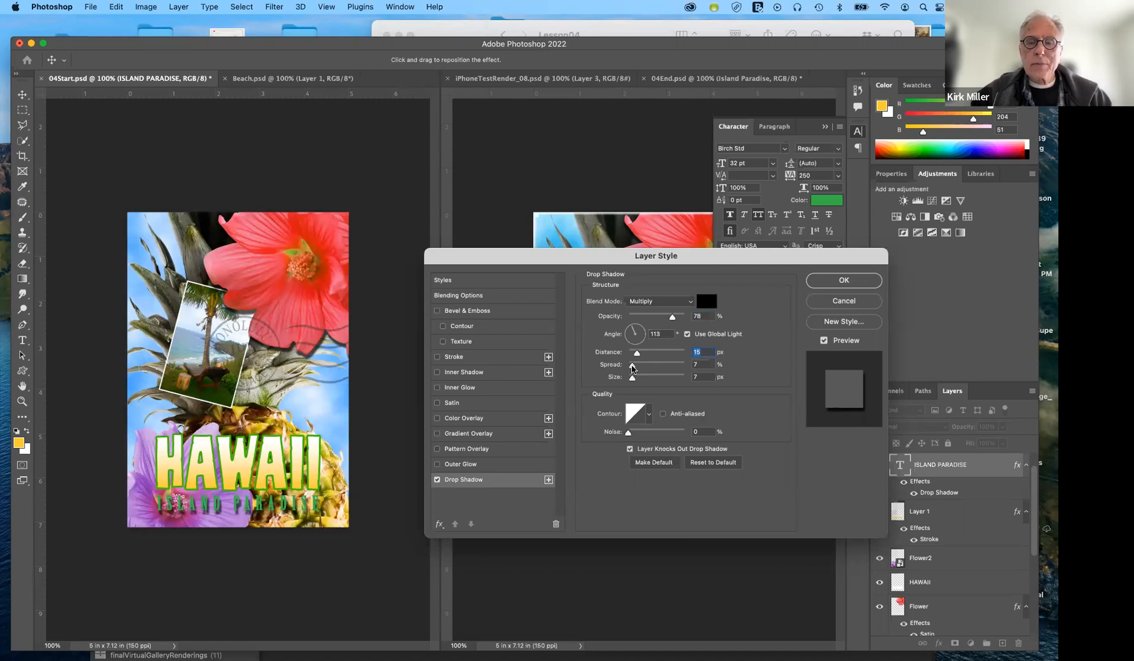
drag(635, 368, 629, 367)
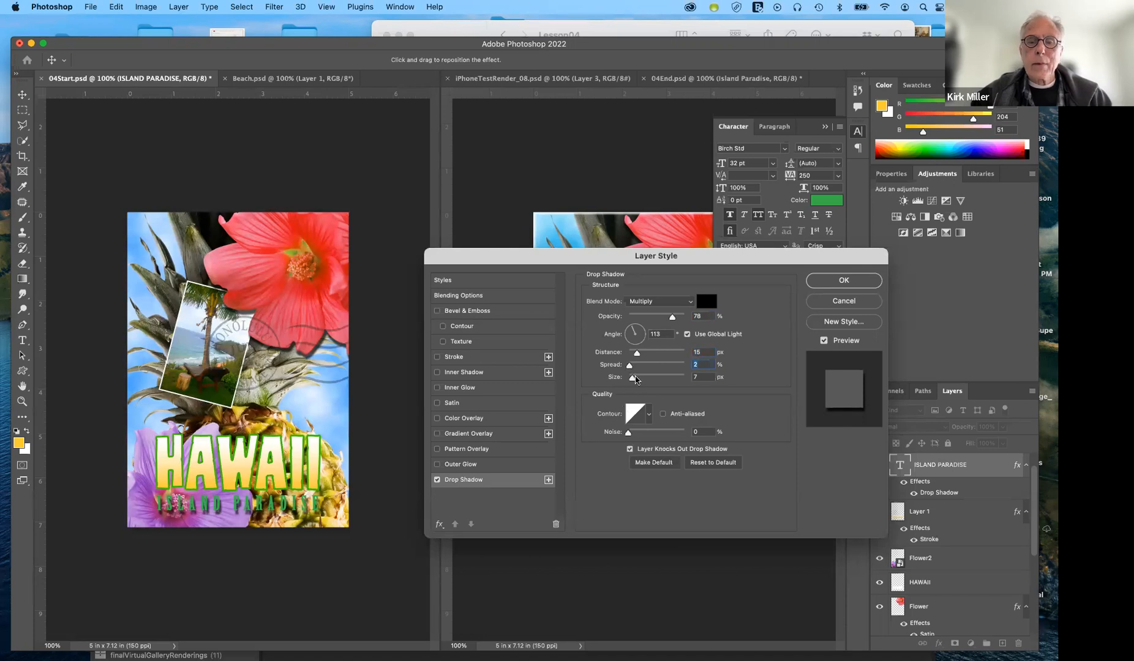
drag(632, 377, 630, 380)
click(632, 379)
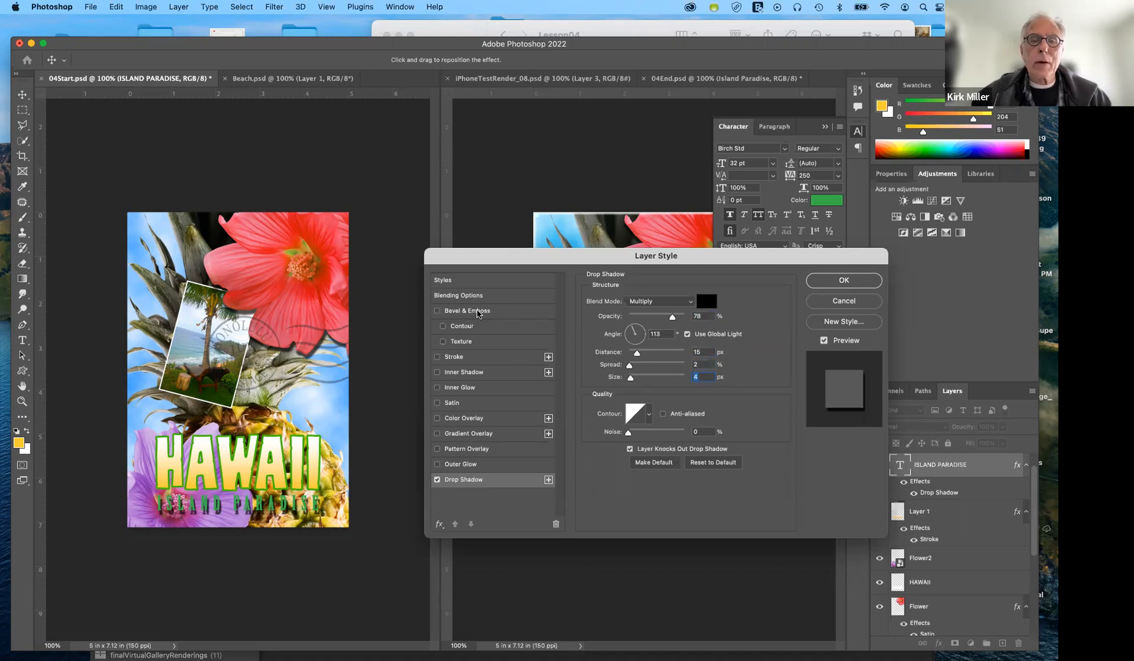
click(478, 311)
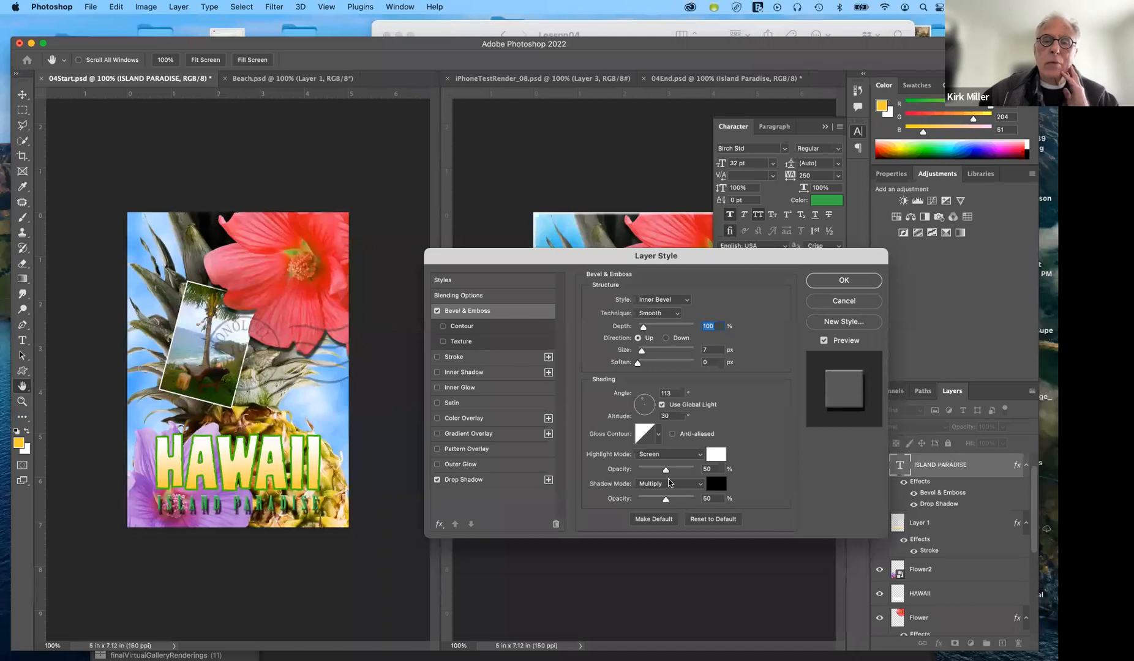
click(826, 283)
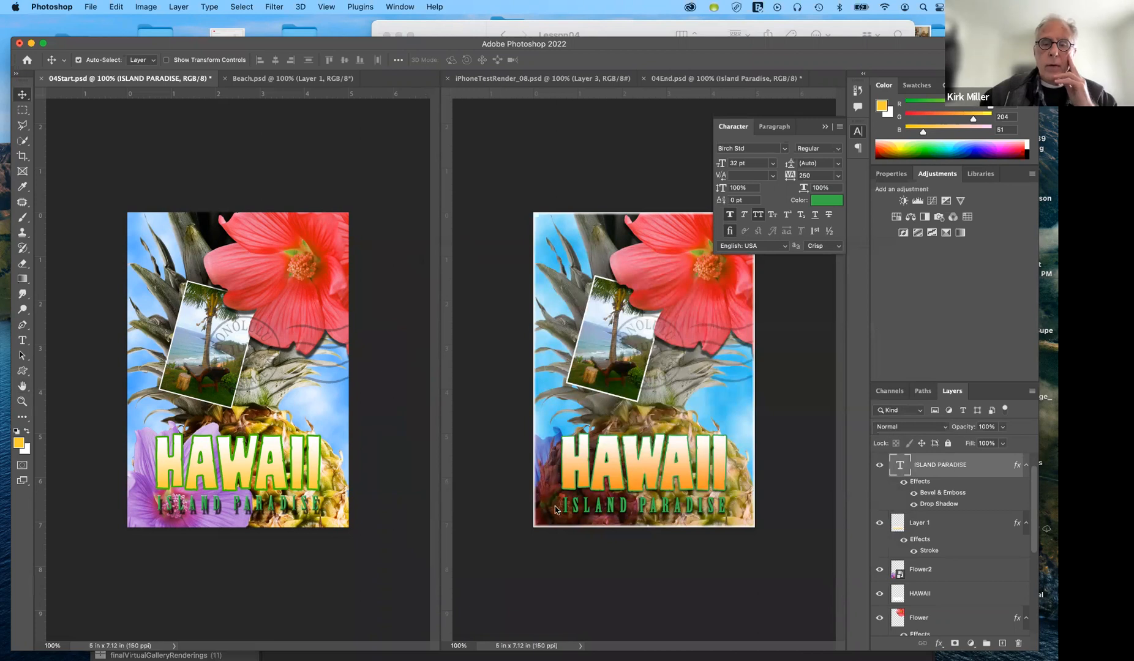
Revert the 04End.psd reference to its last saved version.
click(520, 492)
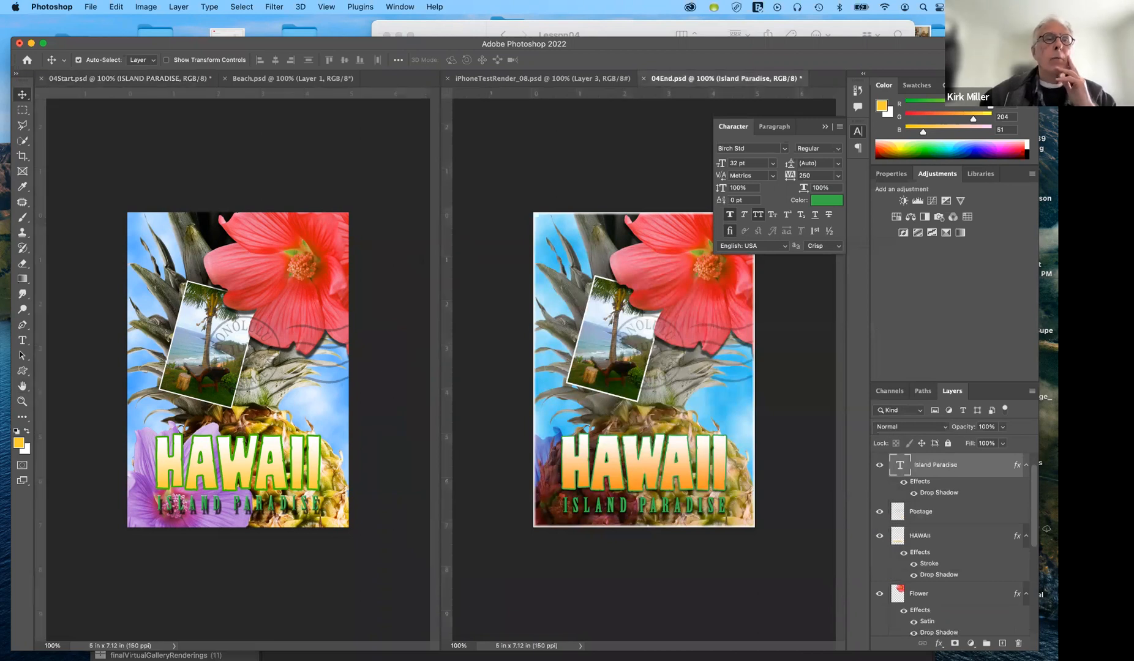
click(91, 6)
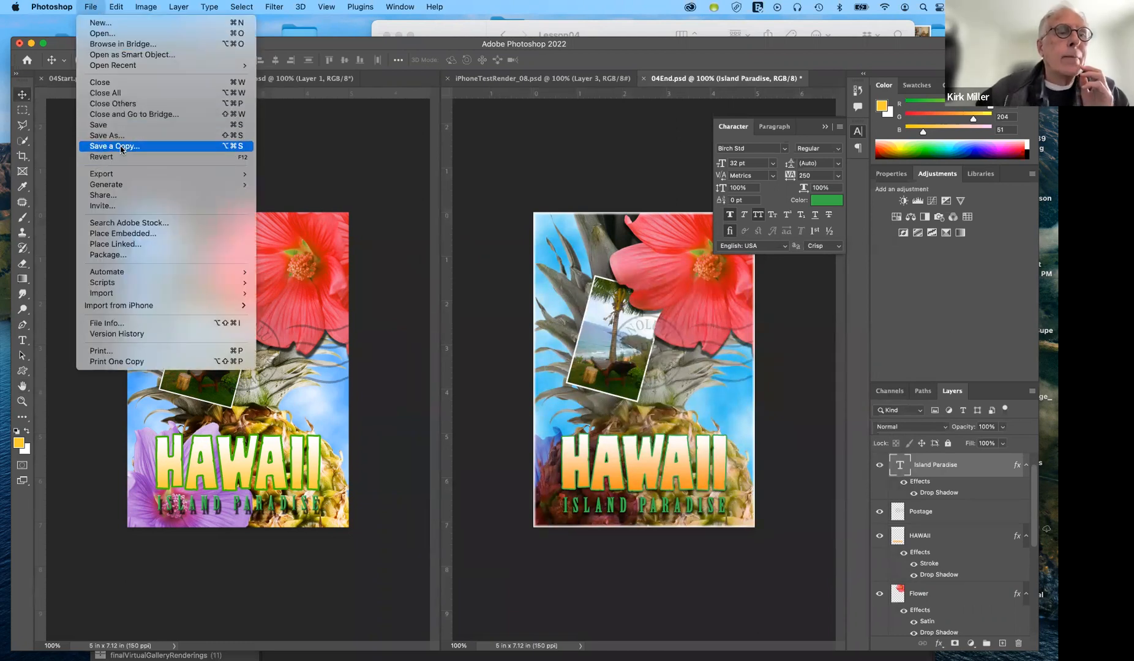
key(Return)
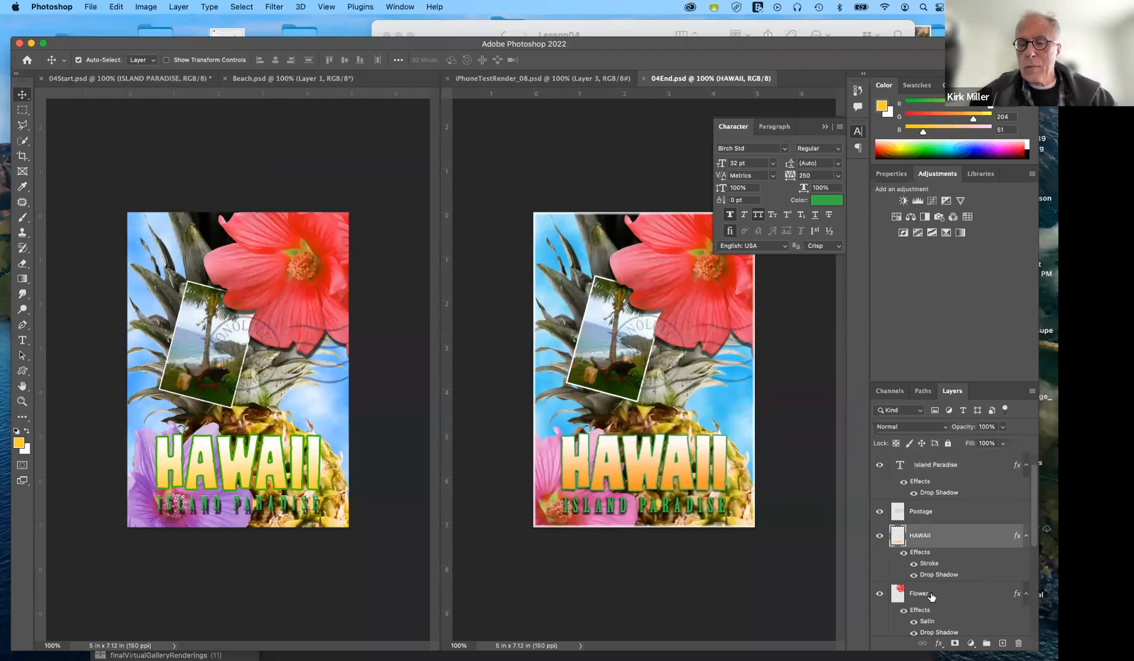
Examine the Flower2 layer and its clipped Hue/Saturation adjustment in 04End.psd by hiding and showing Flower2.
scroll(931, 588, down, 5)
scroll(931, 594, down, 4)
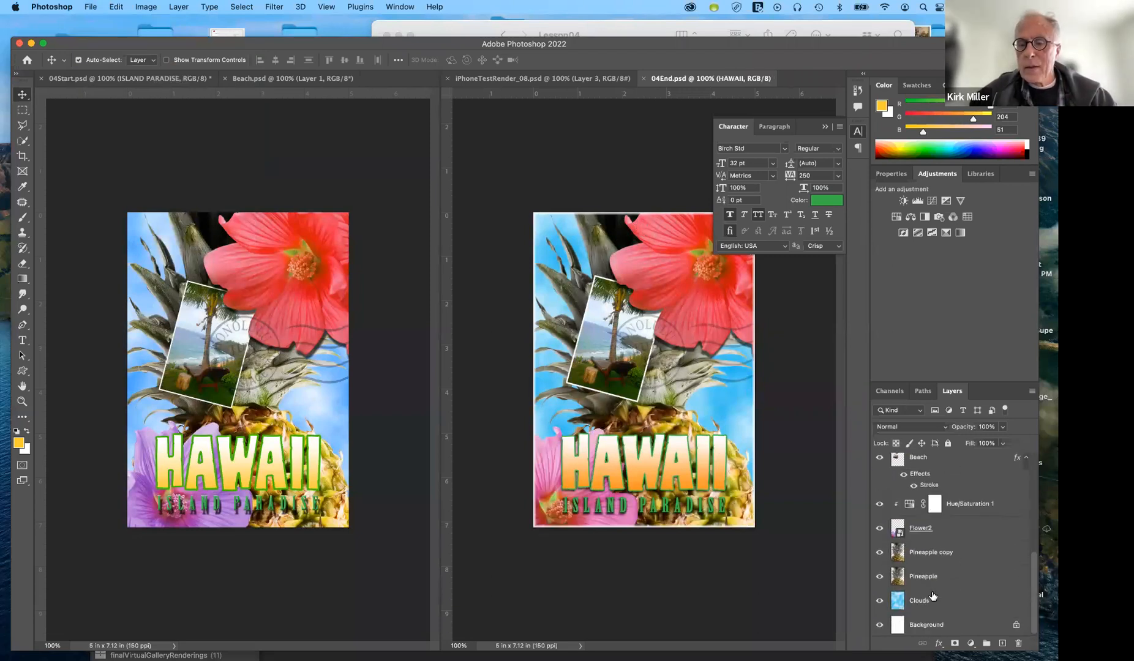
click(925, 530)
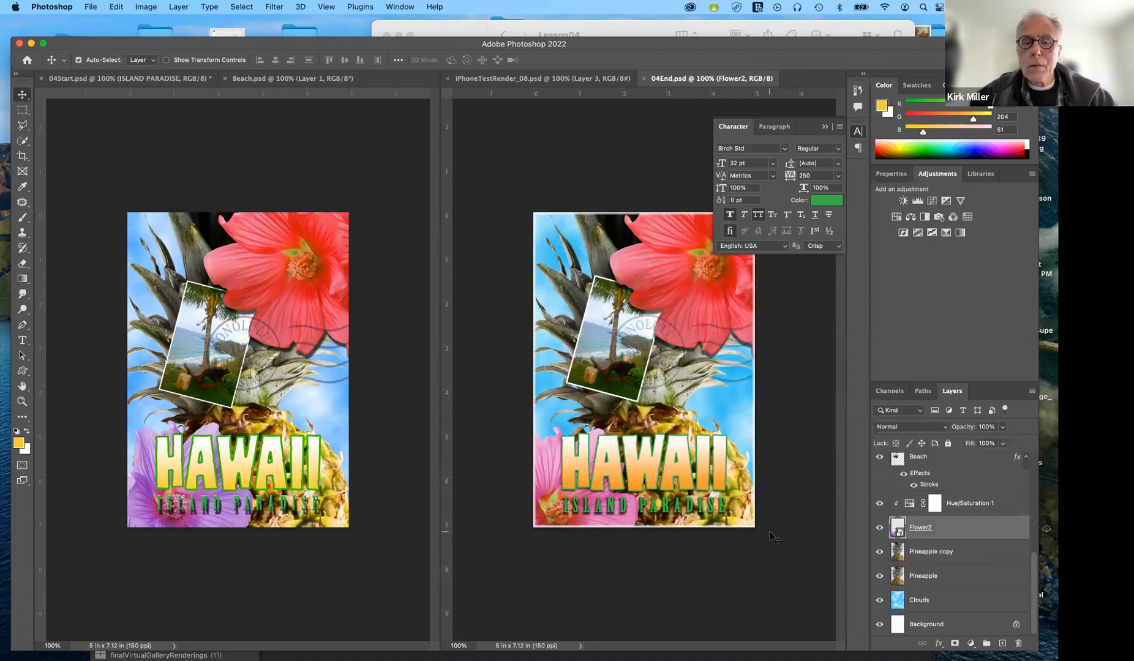
click(789, 417)
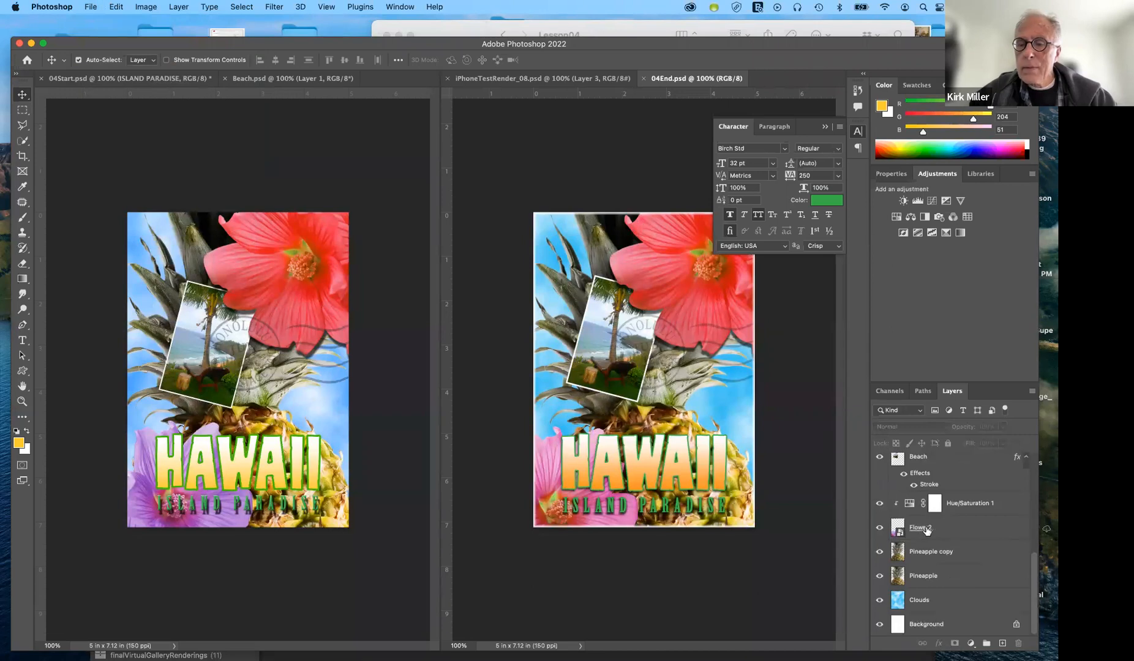
click(880, 528)
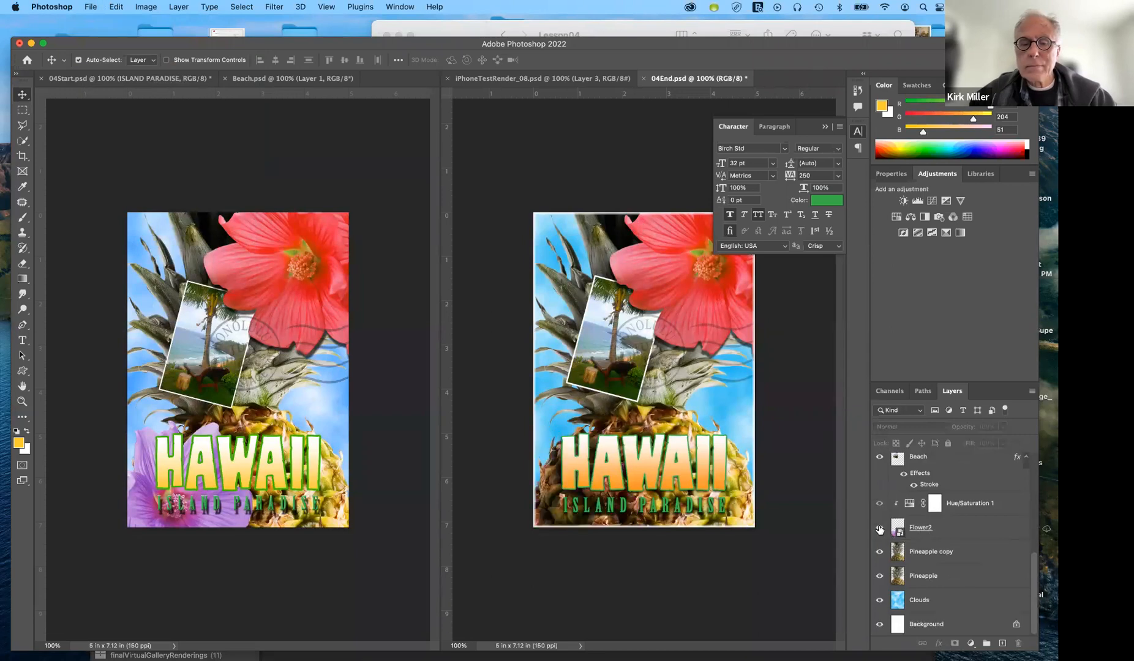
click(880, 528)
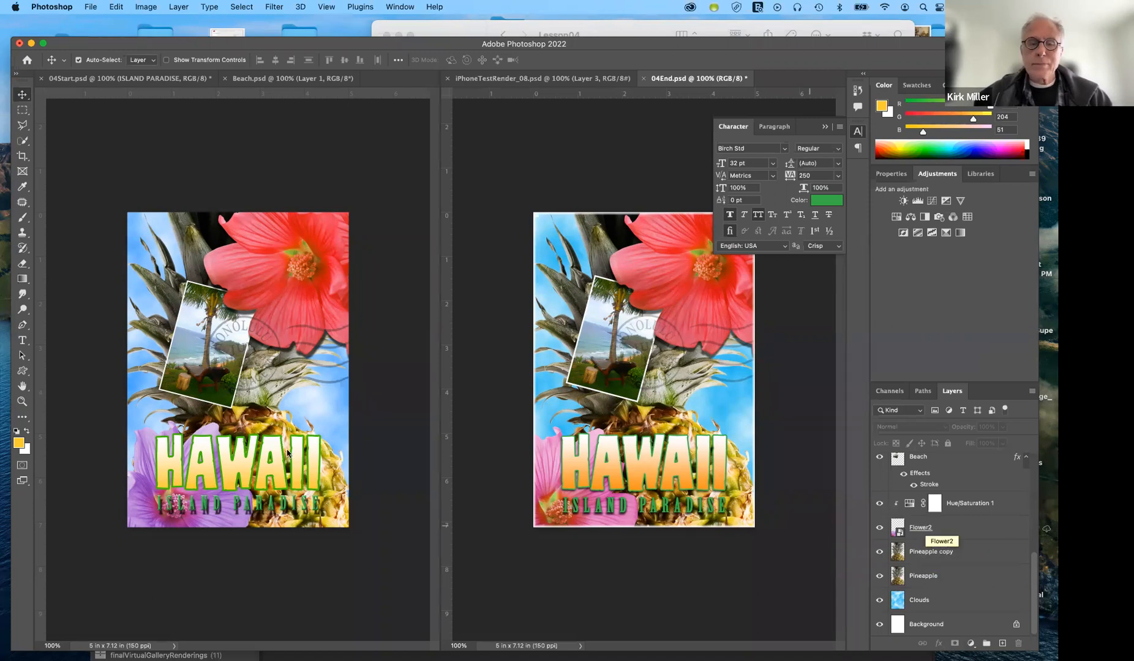
Add a Hue/Saturation adjustment layer directly above Flower2 in 04Start.psd, try a hue of +40, and reset the adjustment.
click(344, 412)
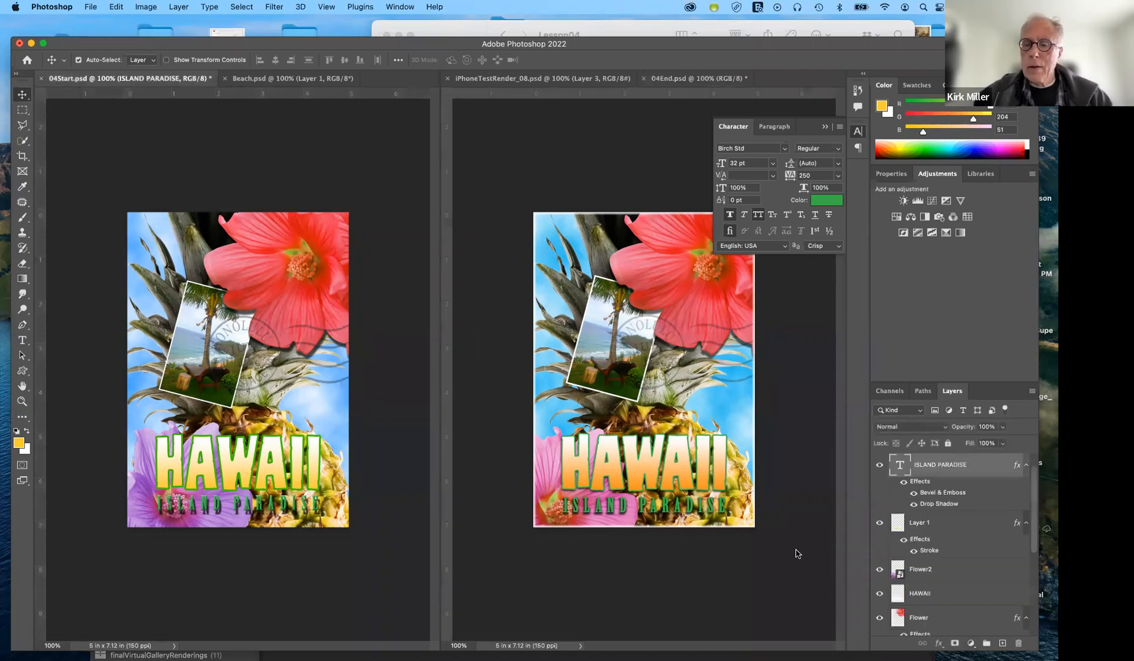
scroll(929, 570, down, 1)
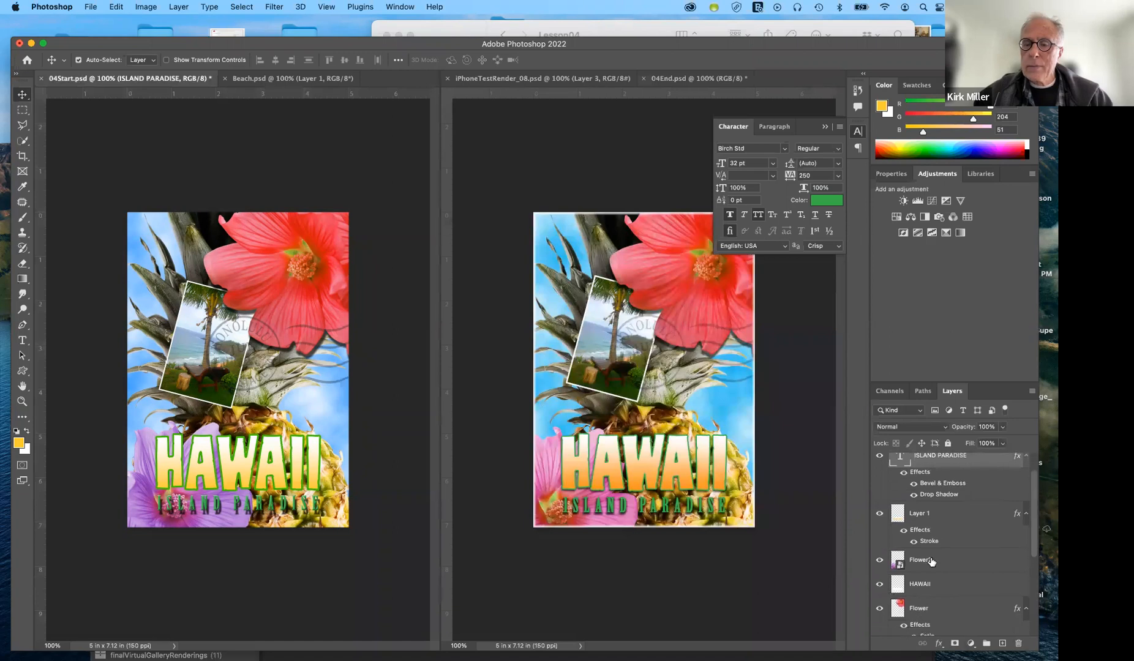
click(931, 559)
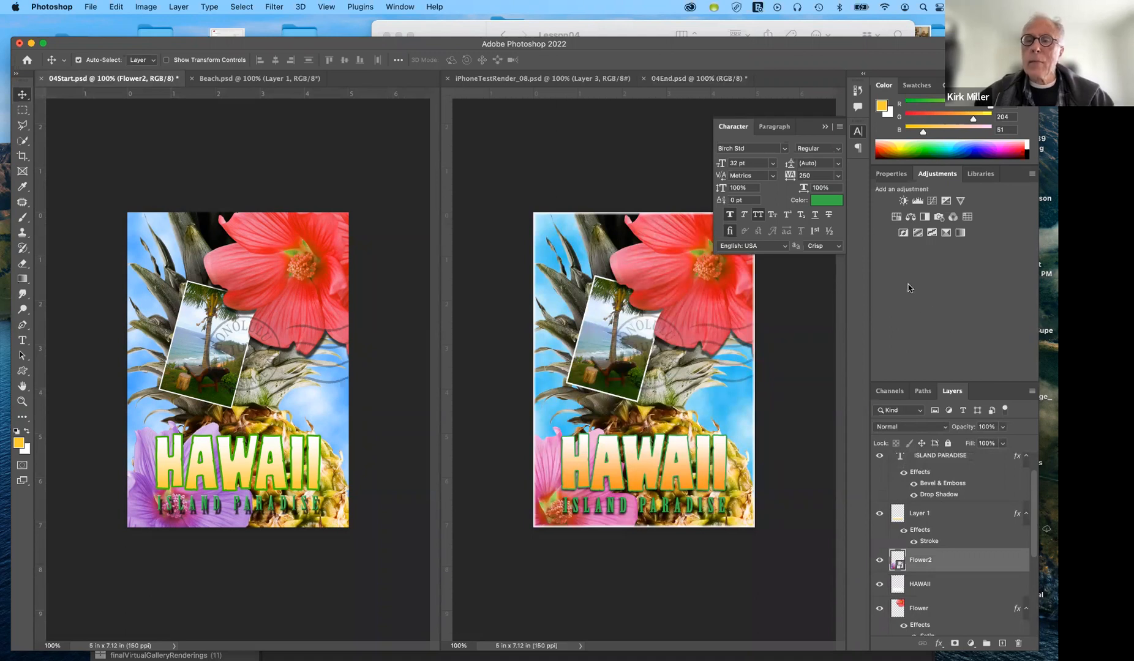
click(896, 217)
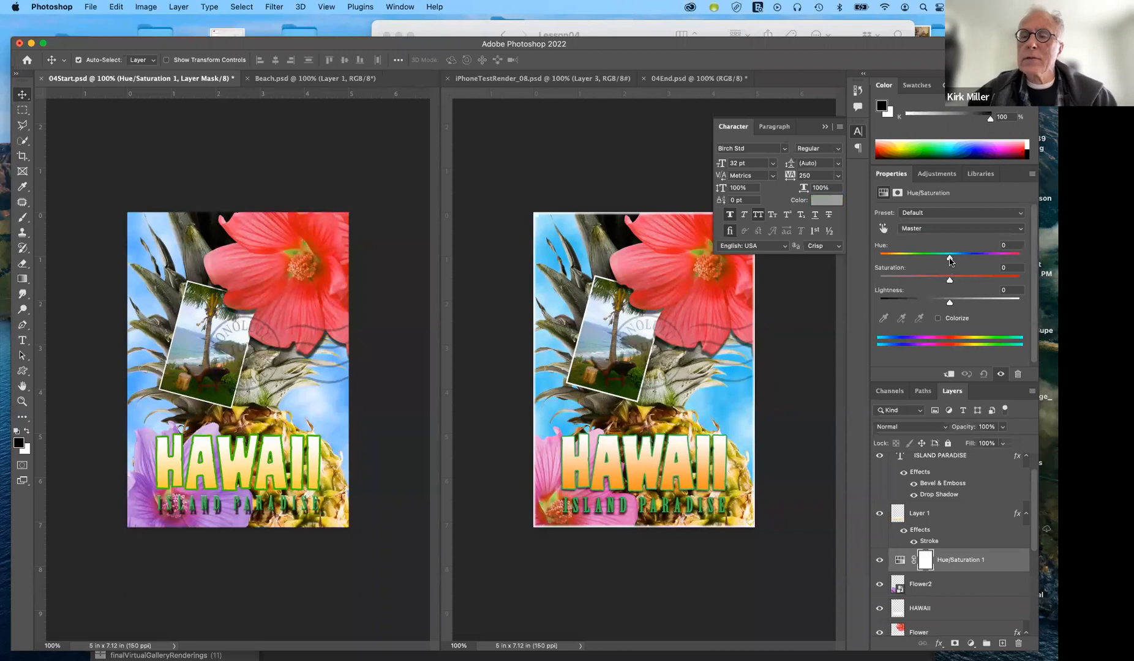
drag(950, 260, 977, 260)
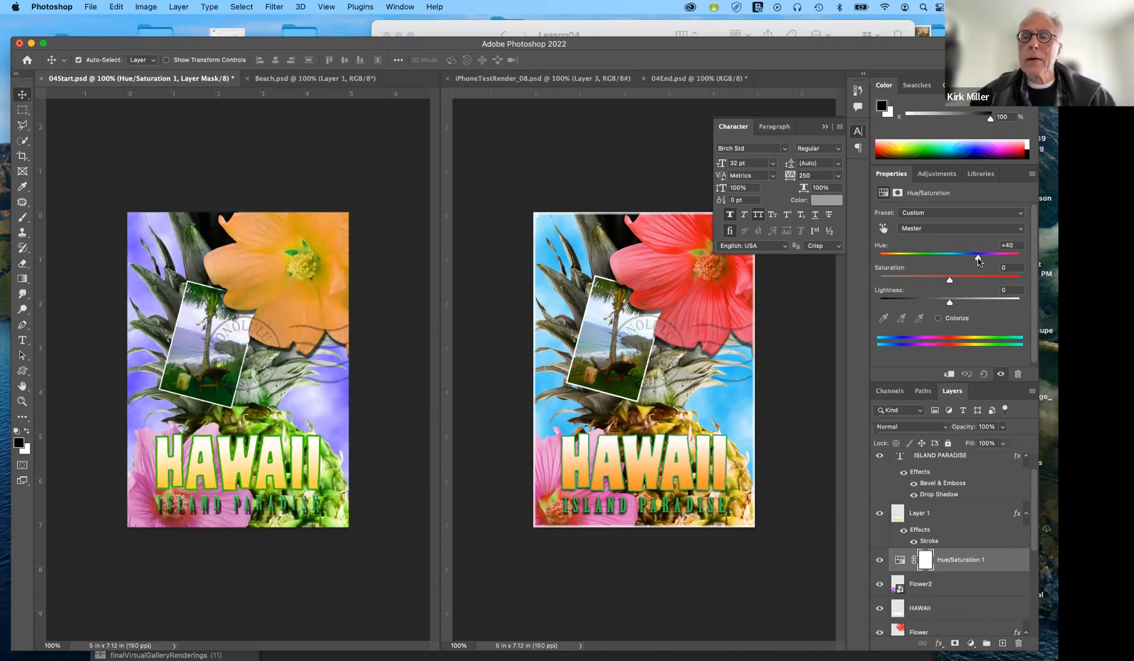
click(983, 374)
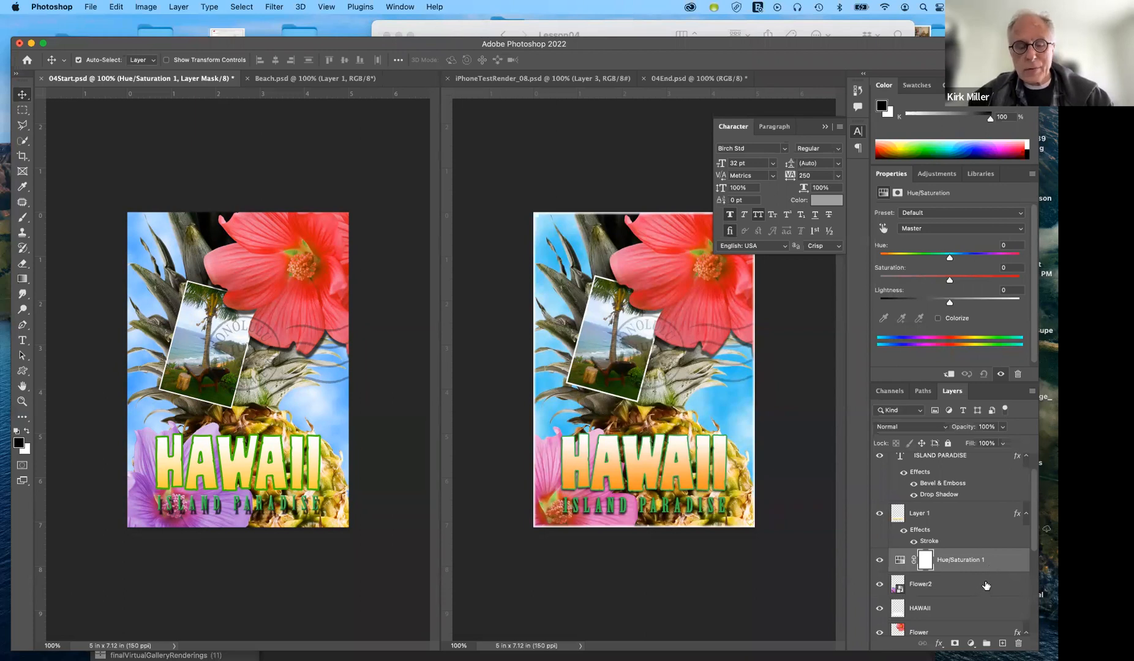
Clip the Hue/Saturation adjustment to Flower2, set its hue to +45, and compare the flower with the adjustment hidden and shown.
drag(988, 575, 986, 569)
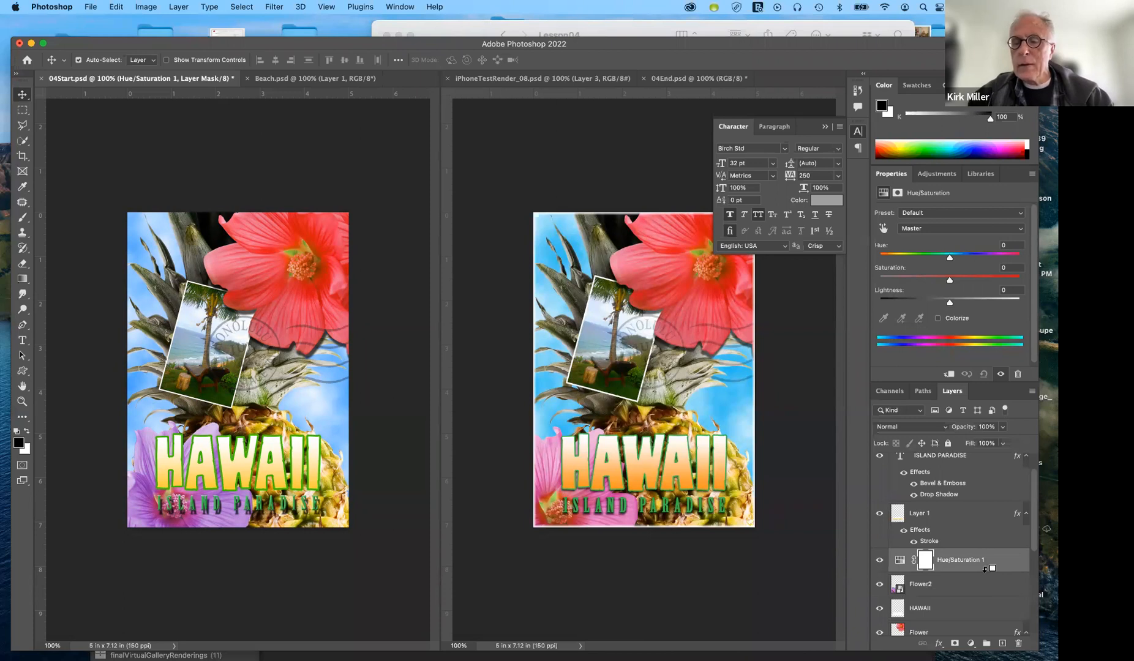
alt+click(986, 569)
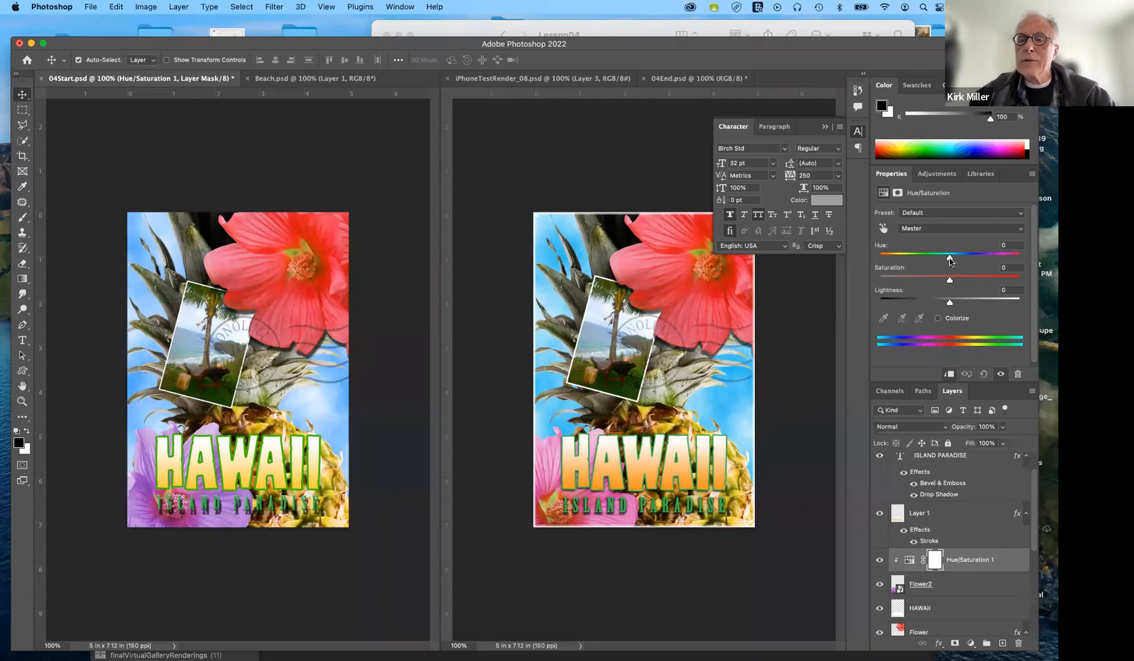
drag(948, 259, 981, 256)
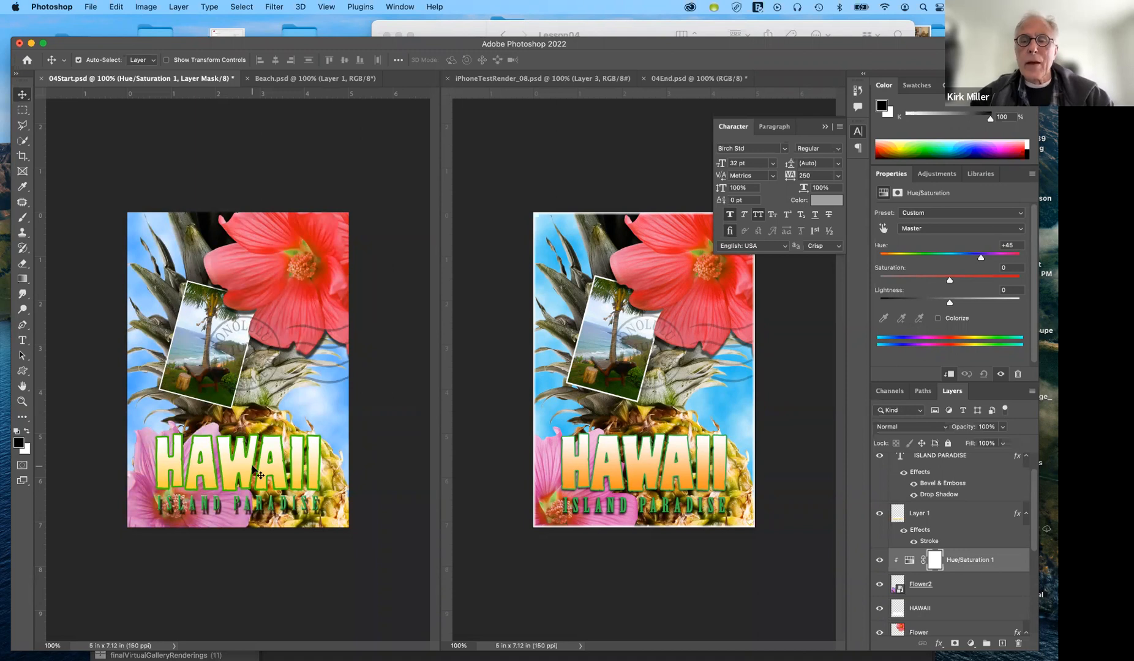
click(880, 562)
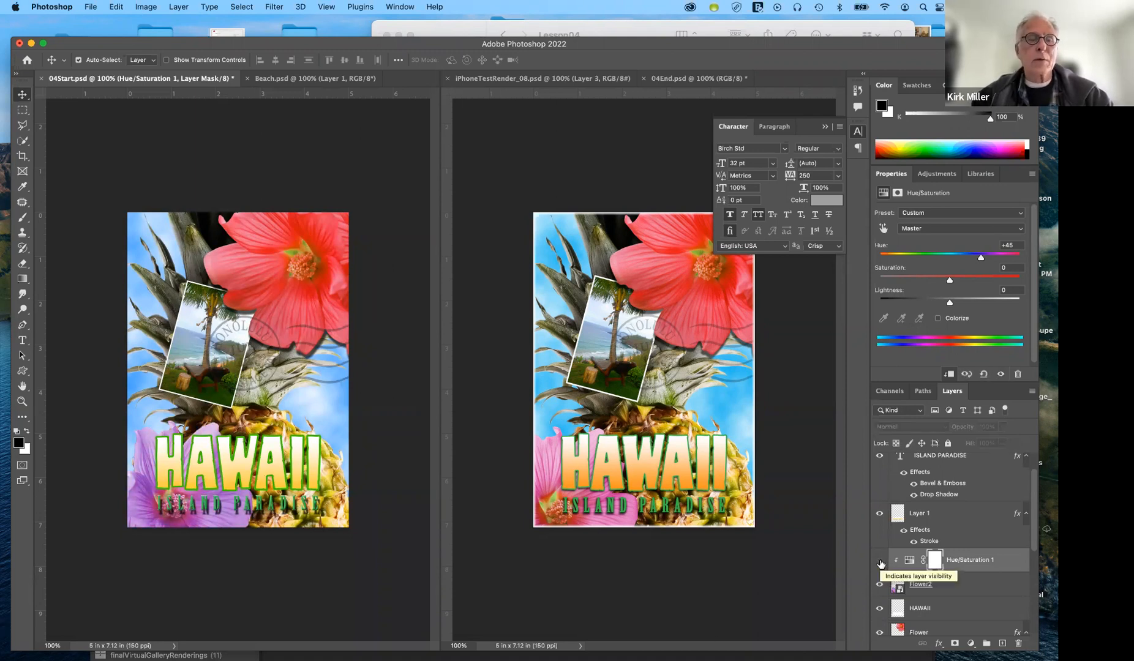
click(880, 561)
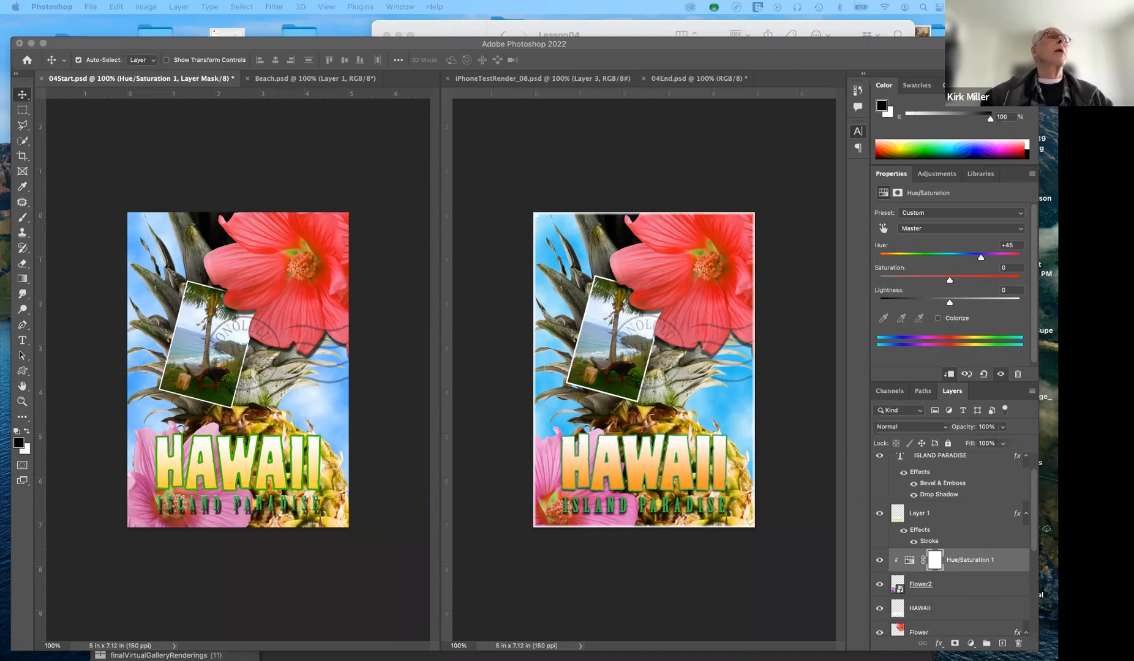
Switch to Firefox, examine the course's Modules page down to the Layer Basics section with the Postcard Assignment, and minimize the browser.
drag(123, 0, 160, 86)
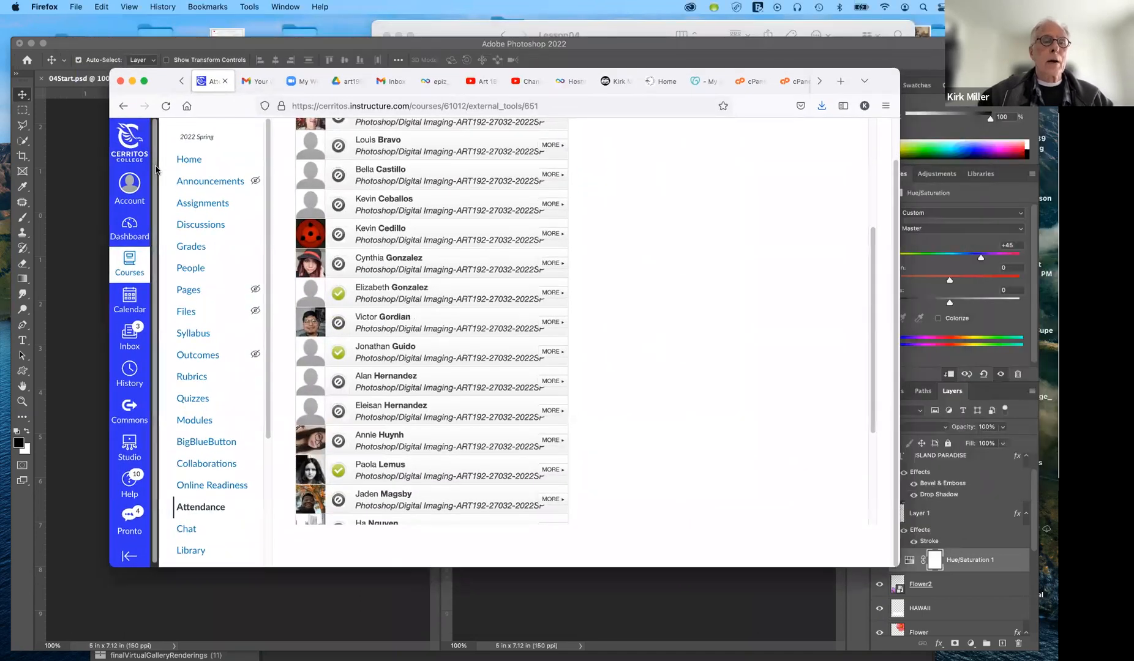
click(129, 265)
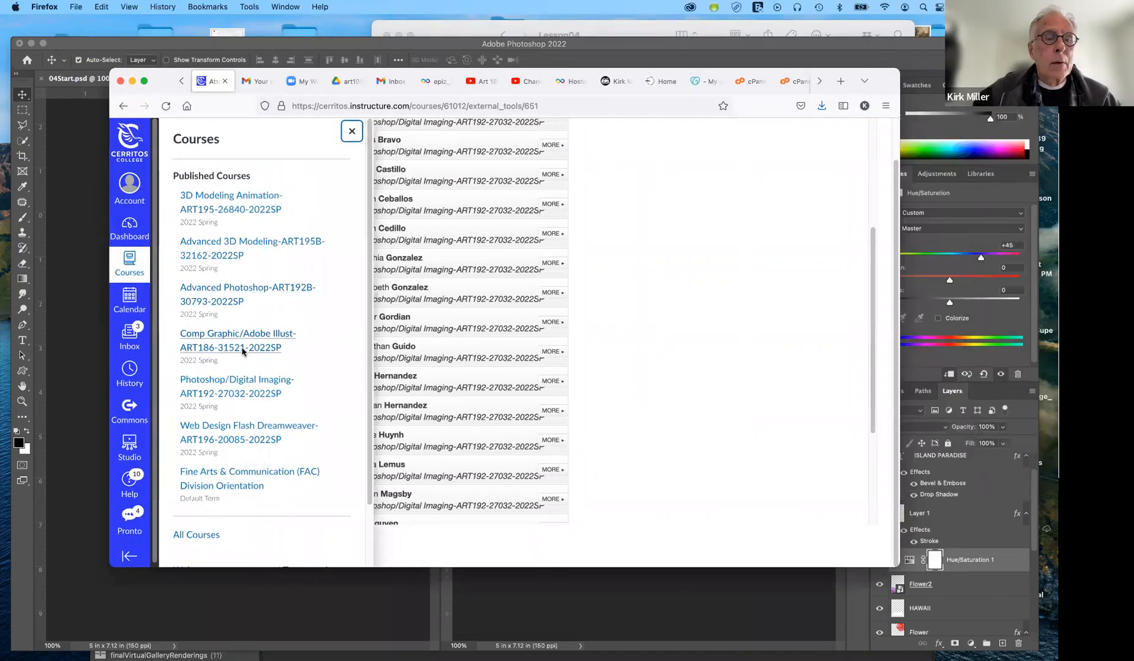
click(352, 134)
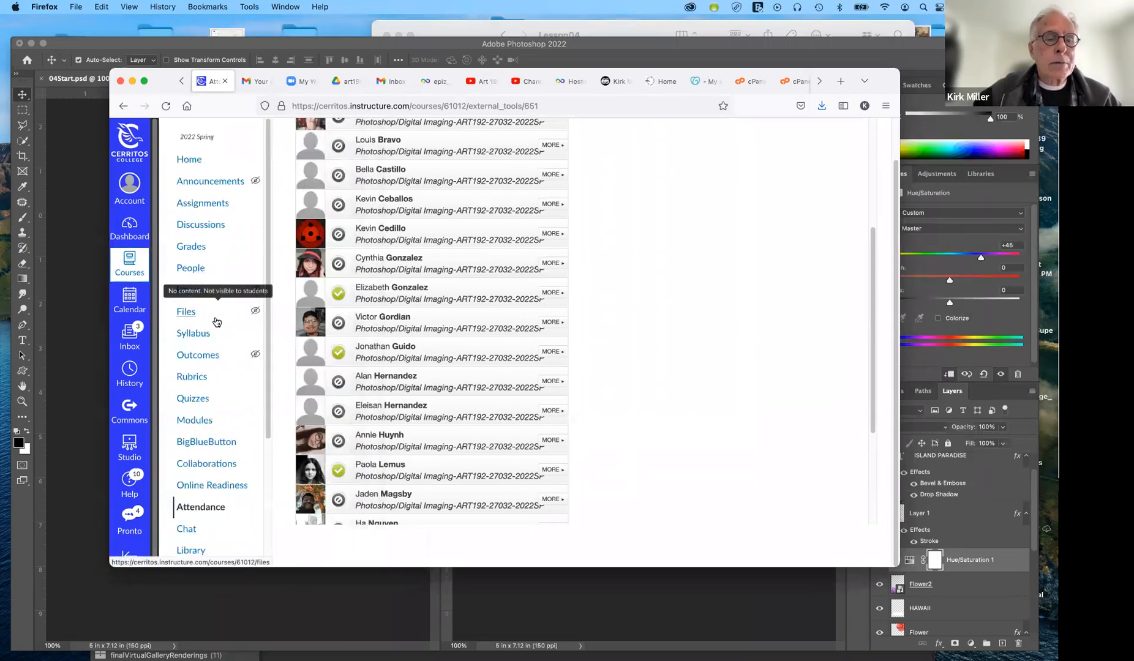
click(190, 421)
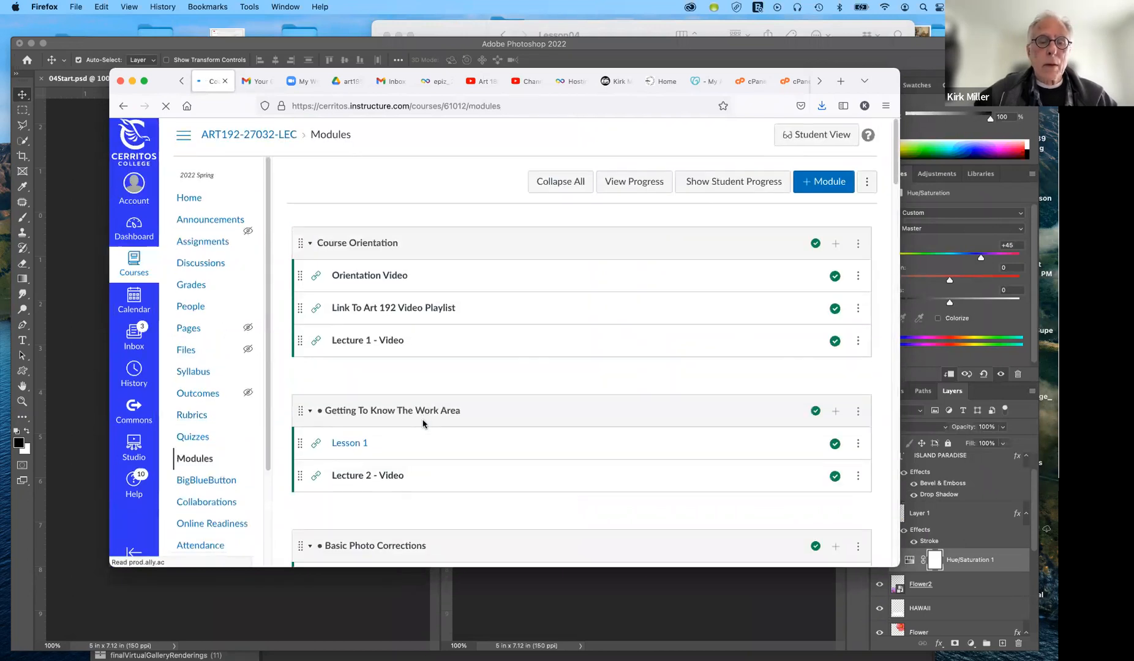
scroll(424, 423, down, 5)
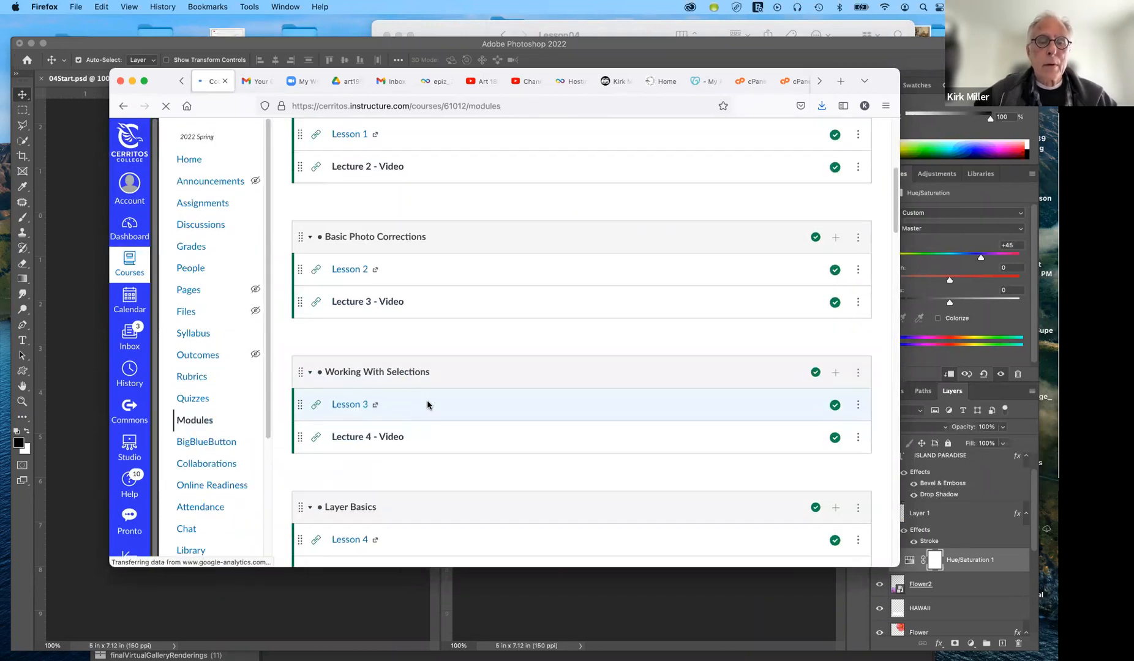
scroll(428, 406, down, 3)
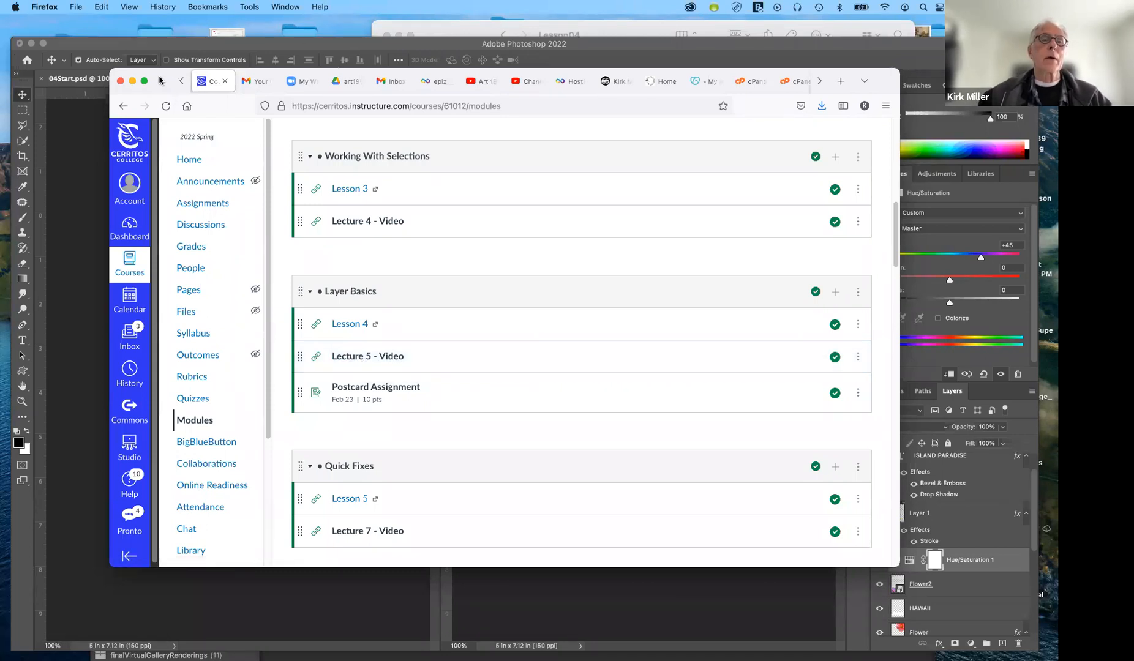
click(132, 81)
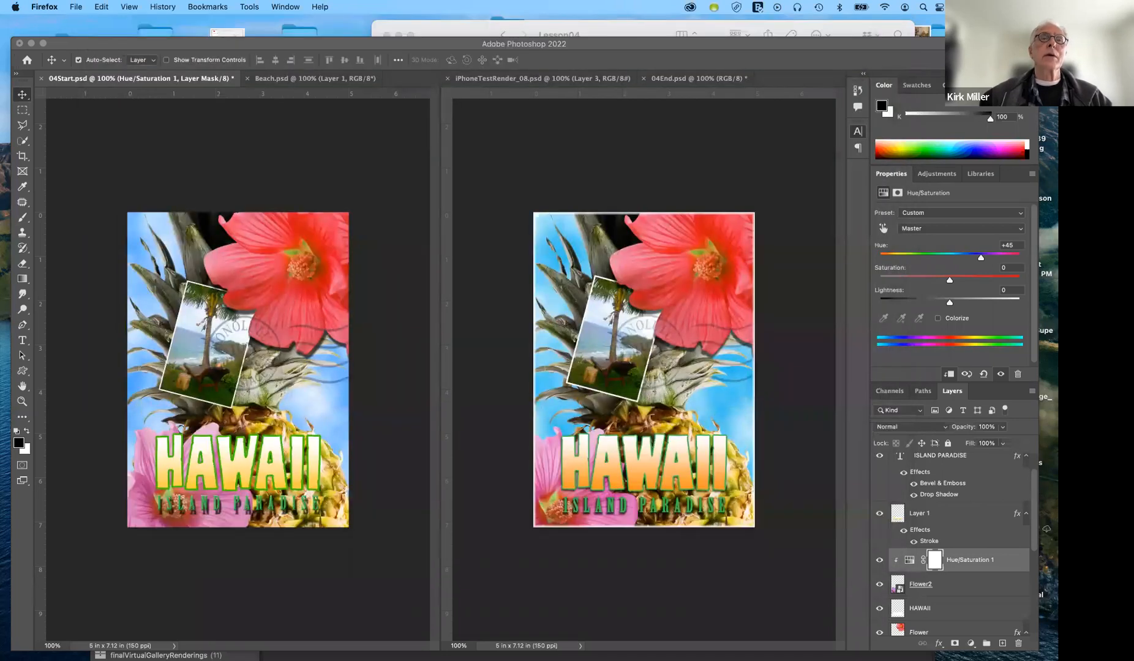